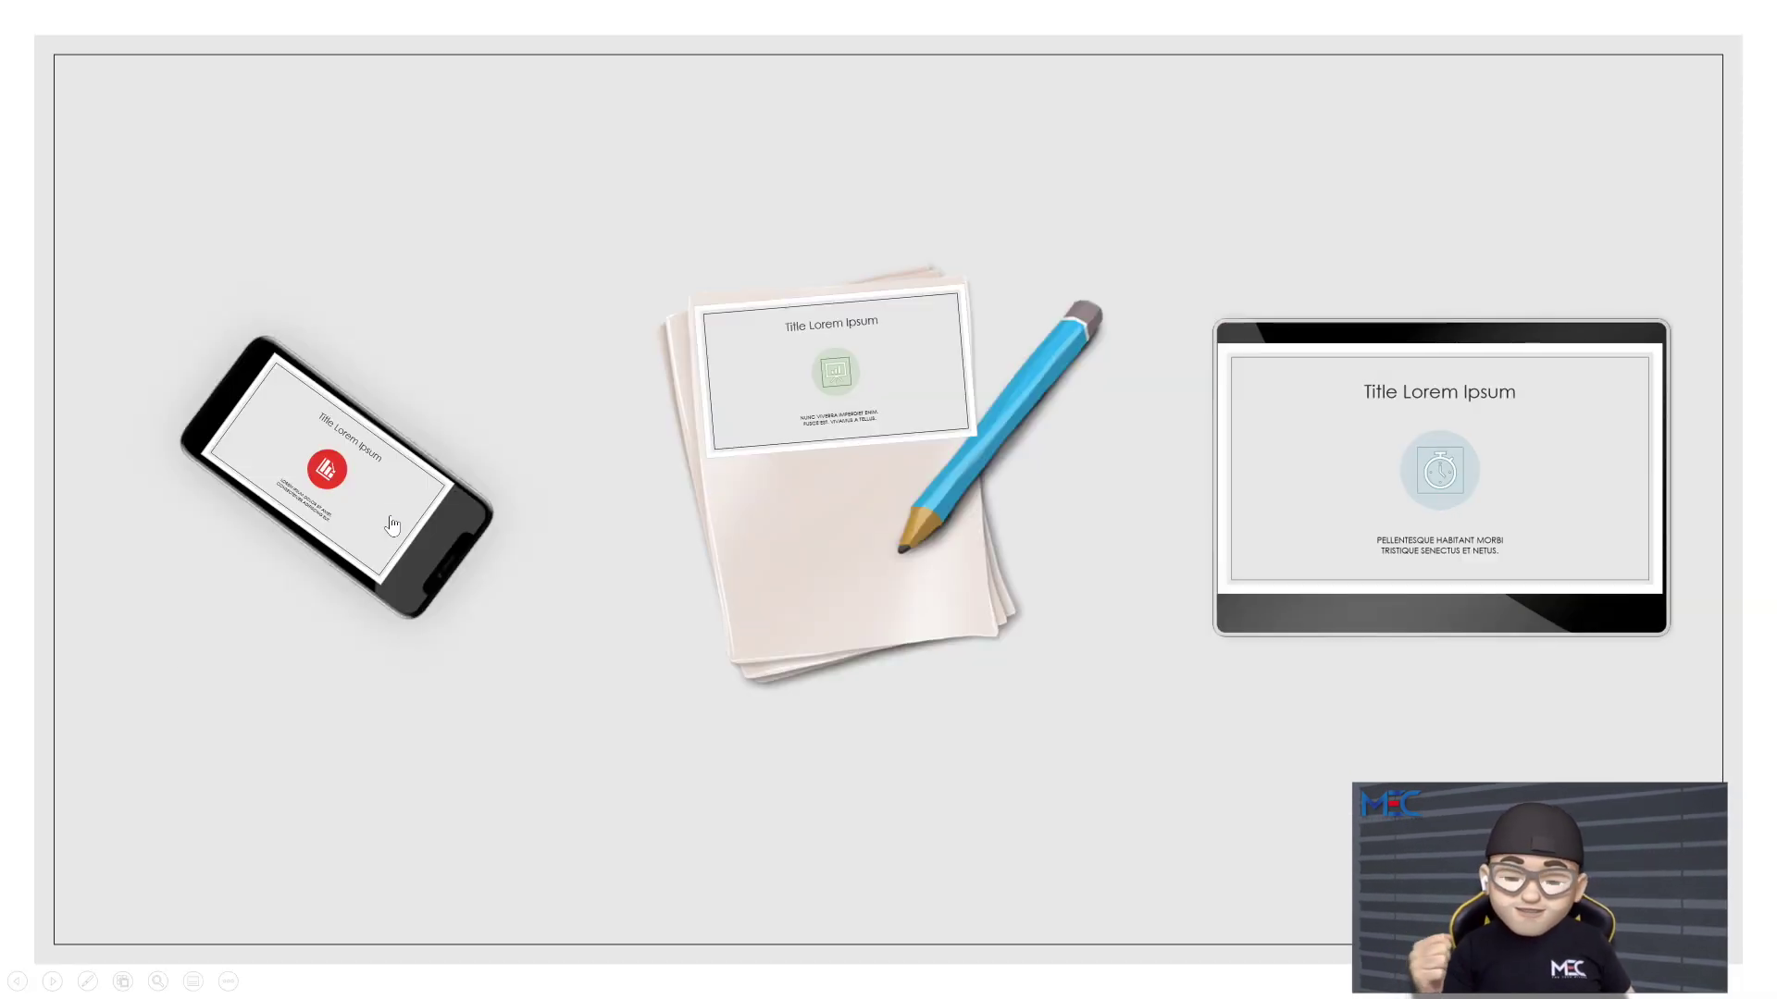
Step: In the slide show, step through the phone and paper sections back to the overview, then enter the tablet section
{"action": "left_click", "coordinate": [329, 470]}
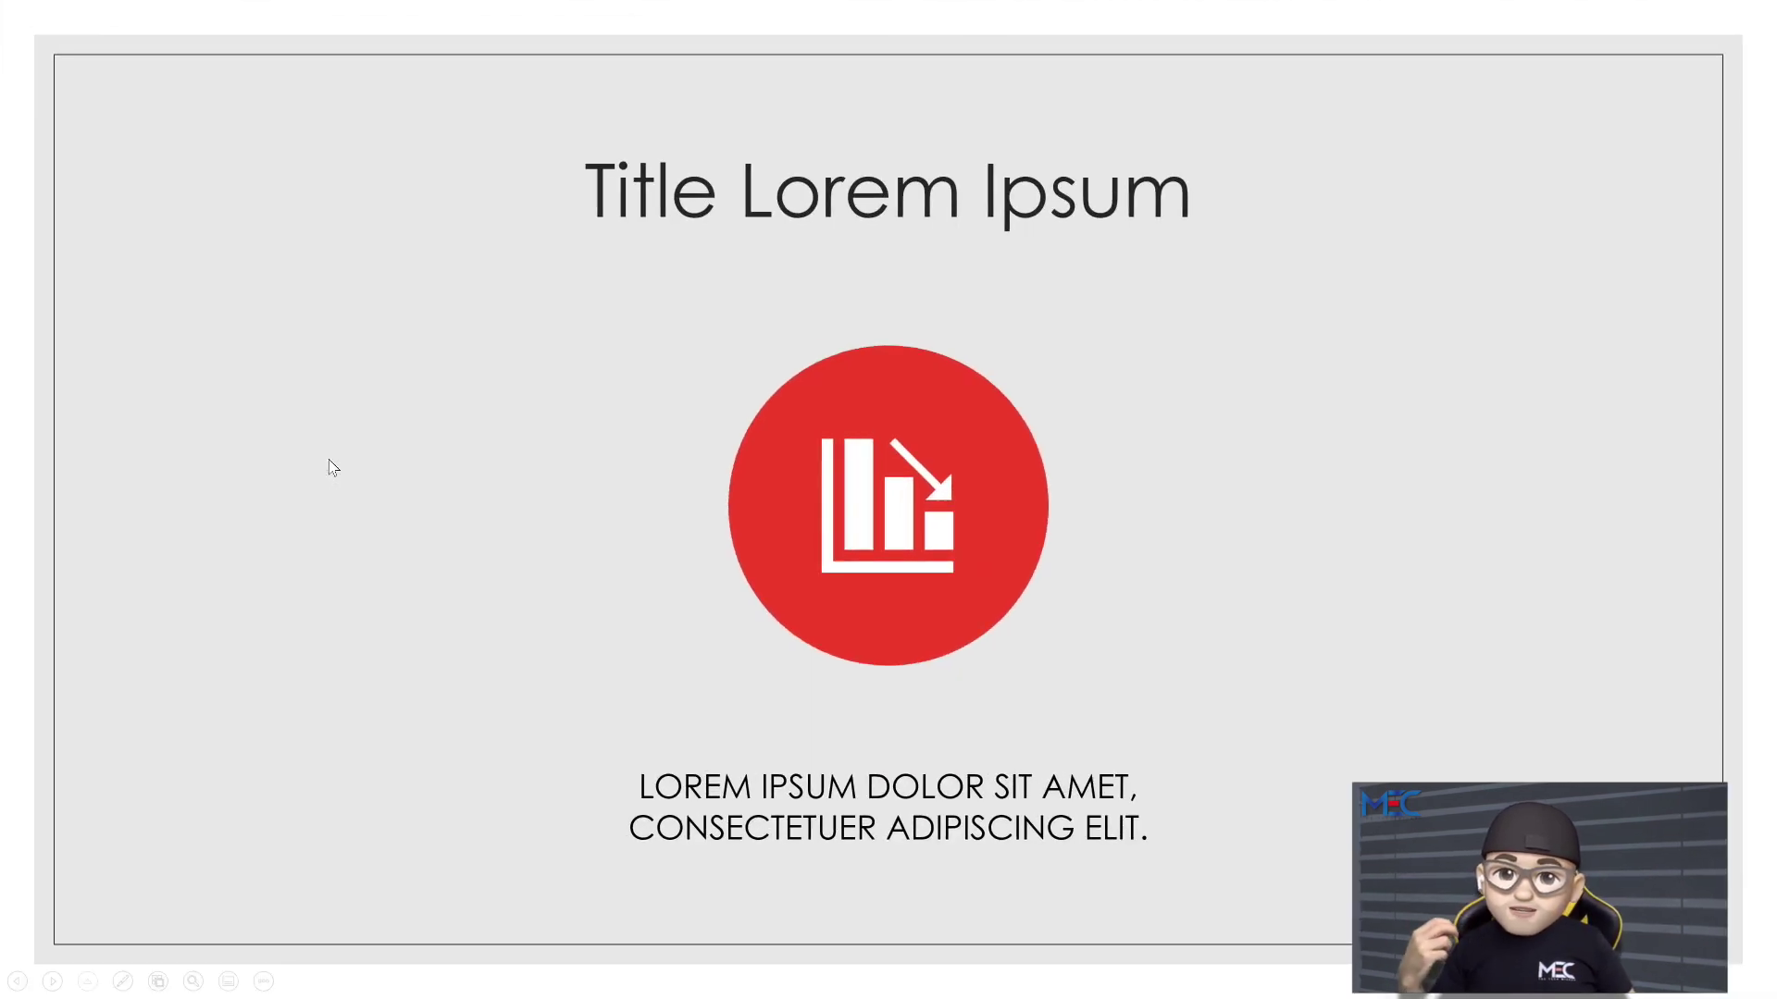
{"action": "left_click", "coordinate": [333, 468]}
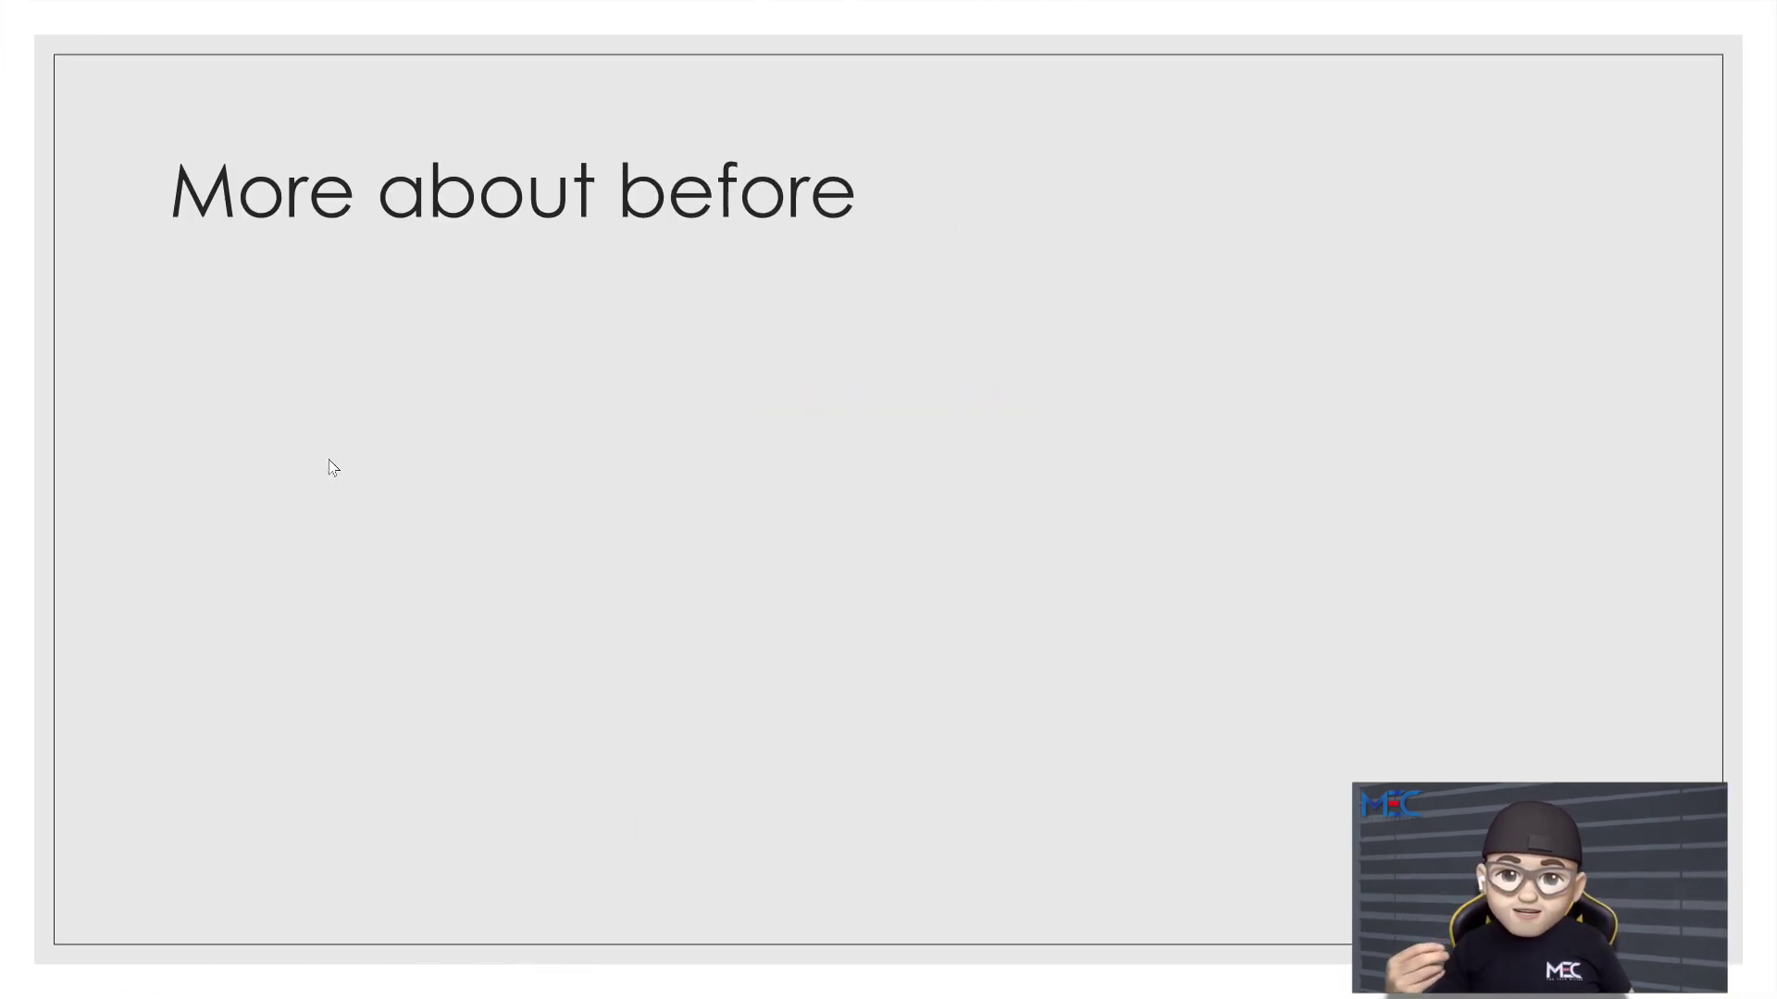
{"action": "left_click", "coordinate": [333, 468]}
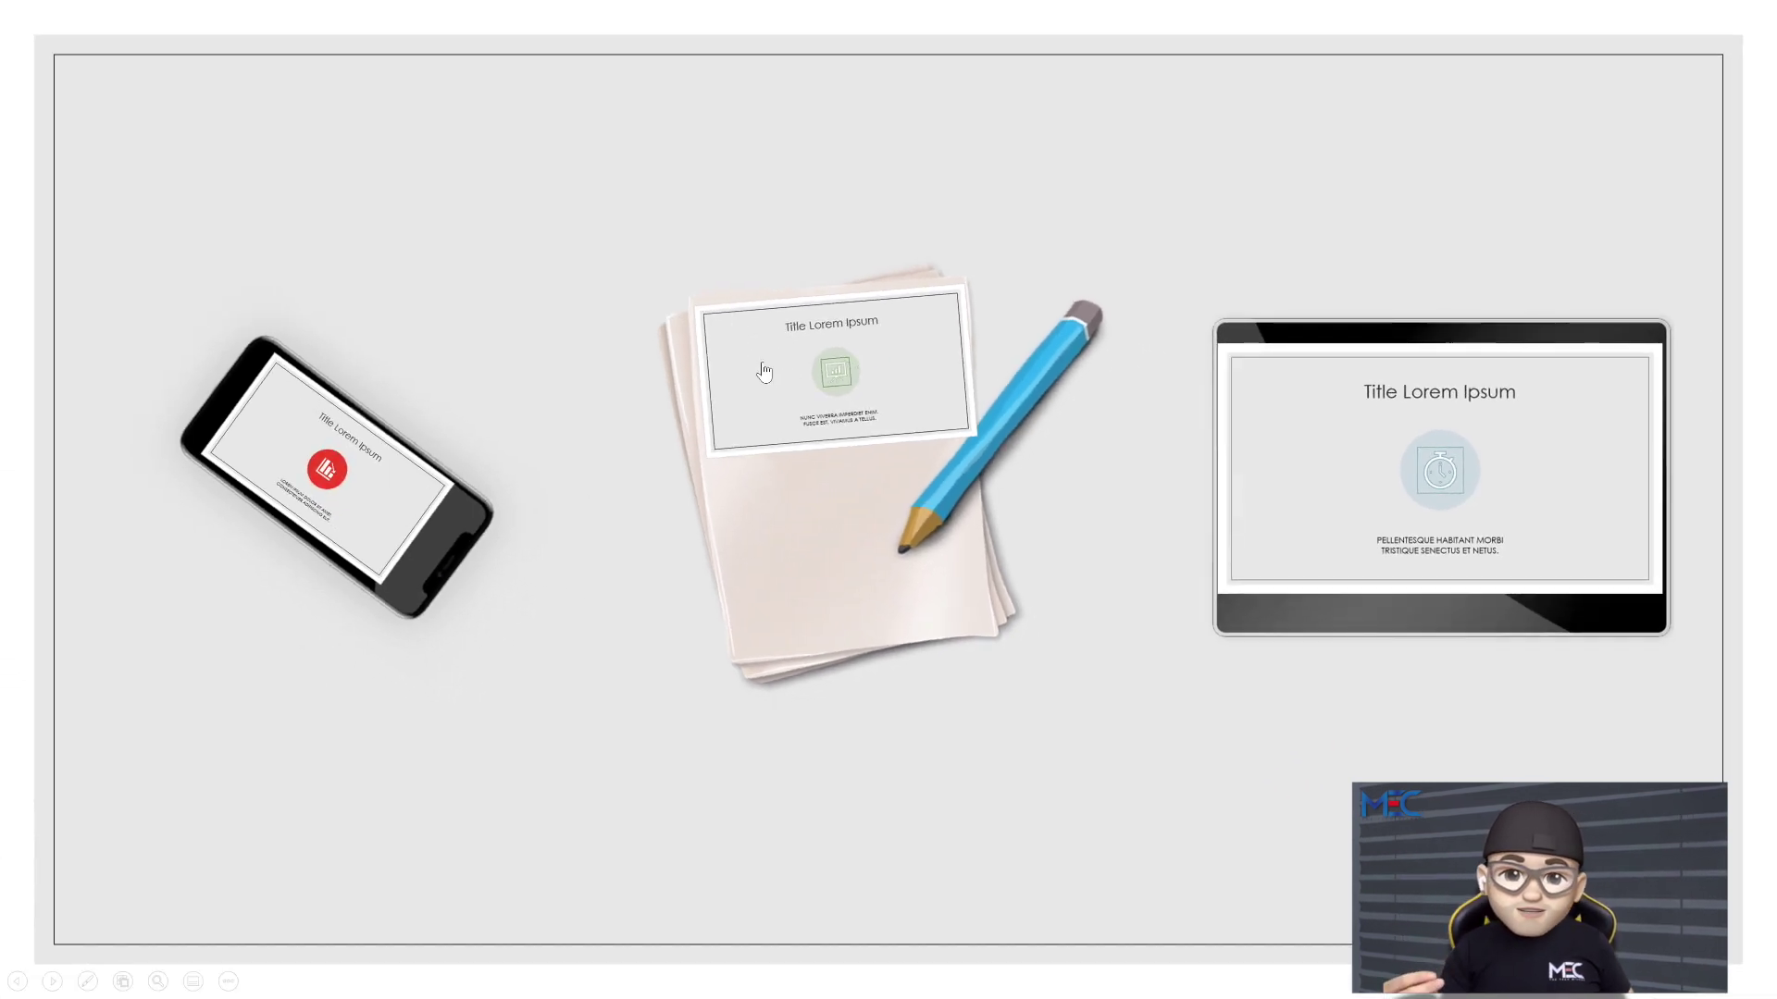
{"action": "left_click", "coordinate": [765, 370]}
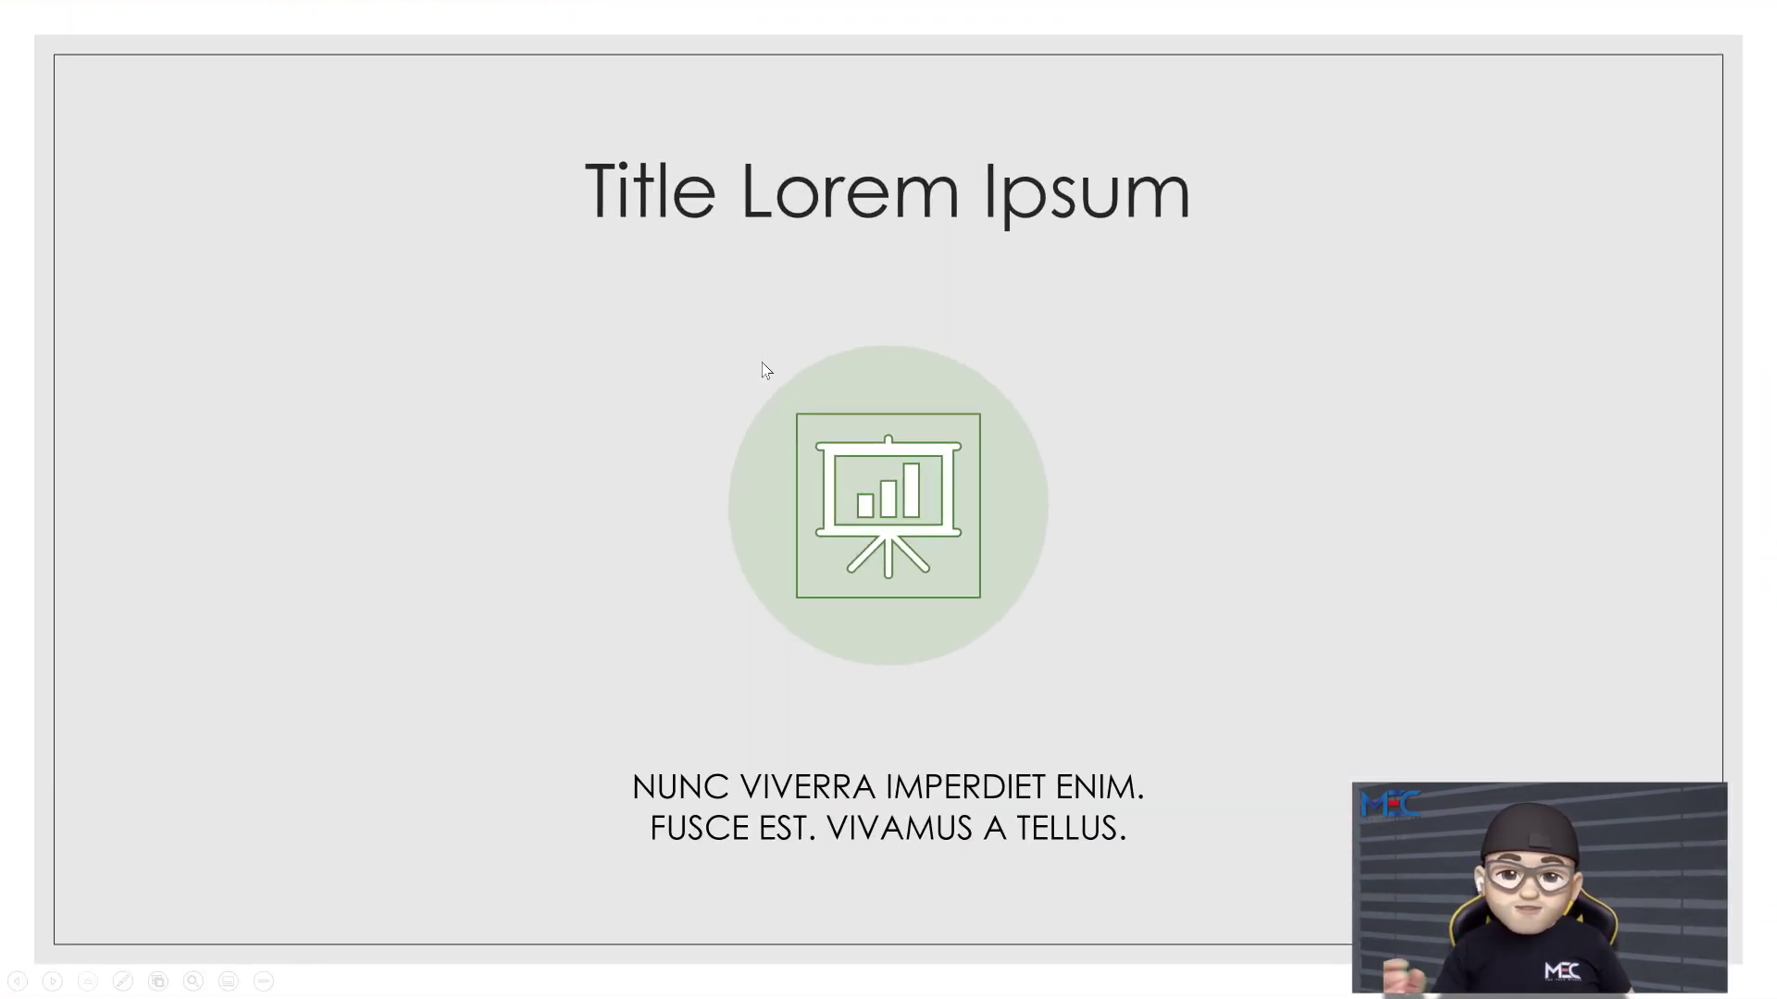
{"action": "left_click", "coordinate": [765, 370]}
{"action": "left_click", "coordinate": [764, 370]}
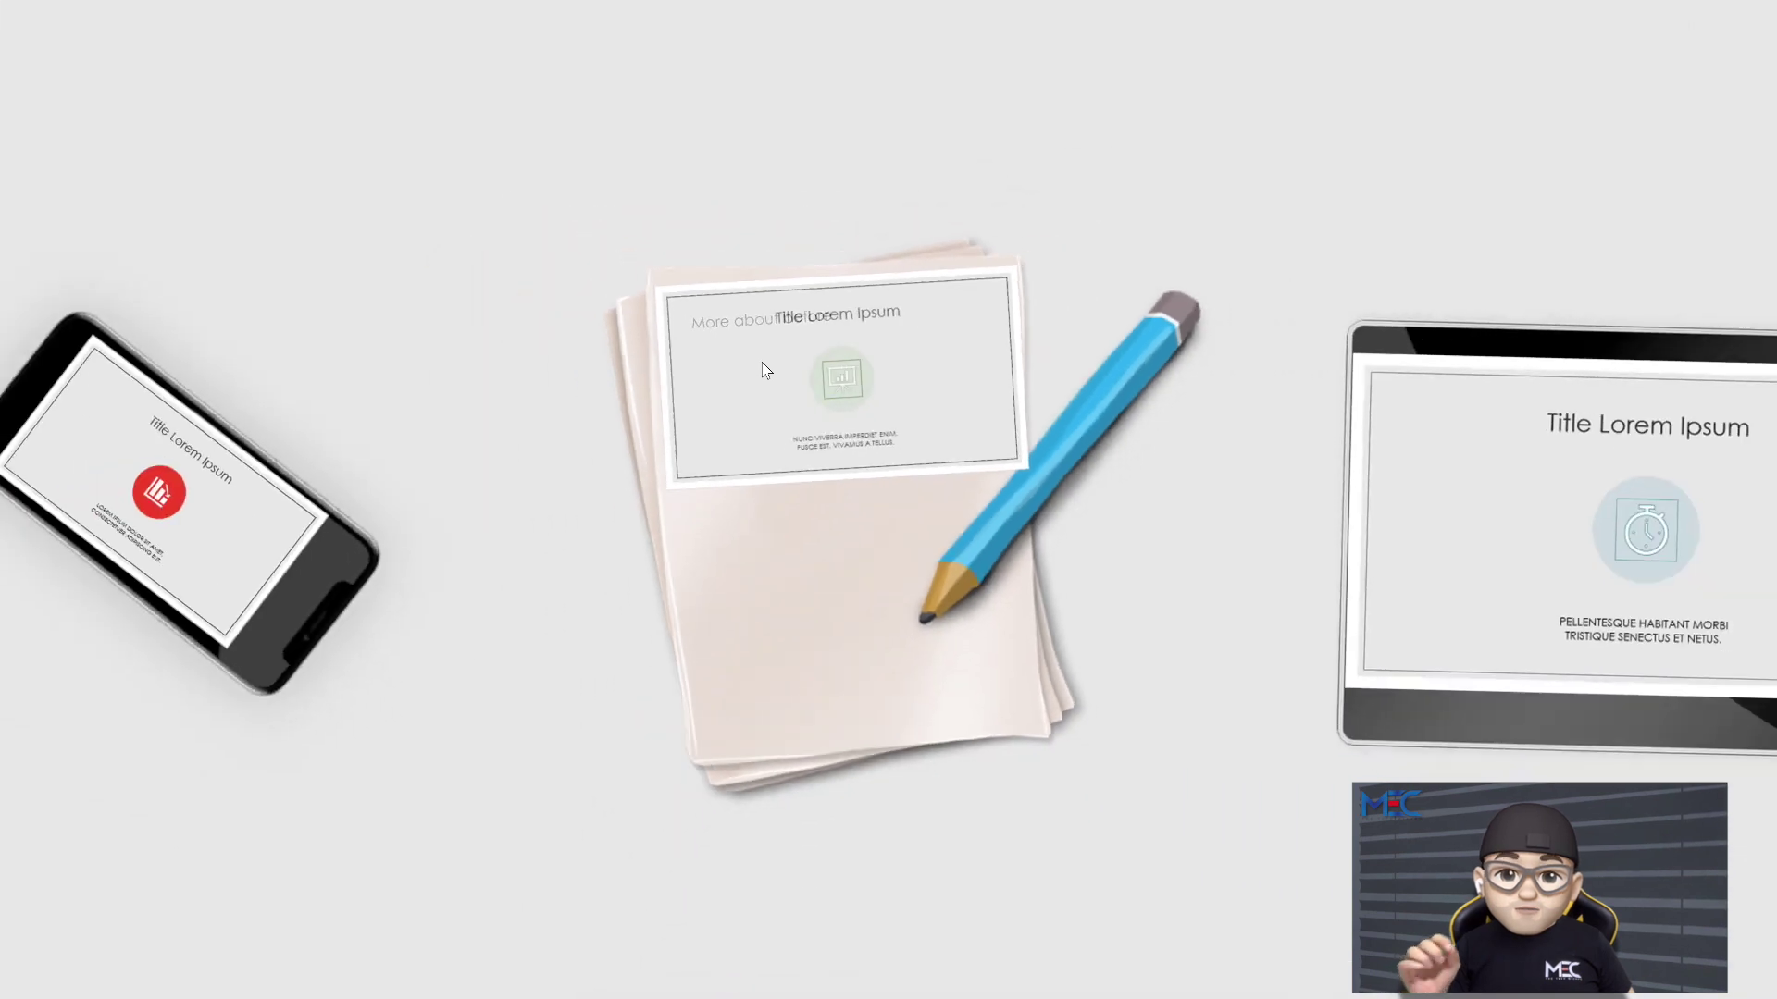
{"action": "left_click", "coordinate": [1285, 408]}
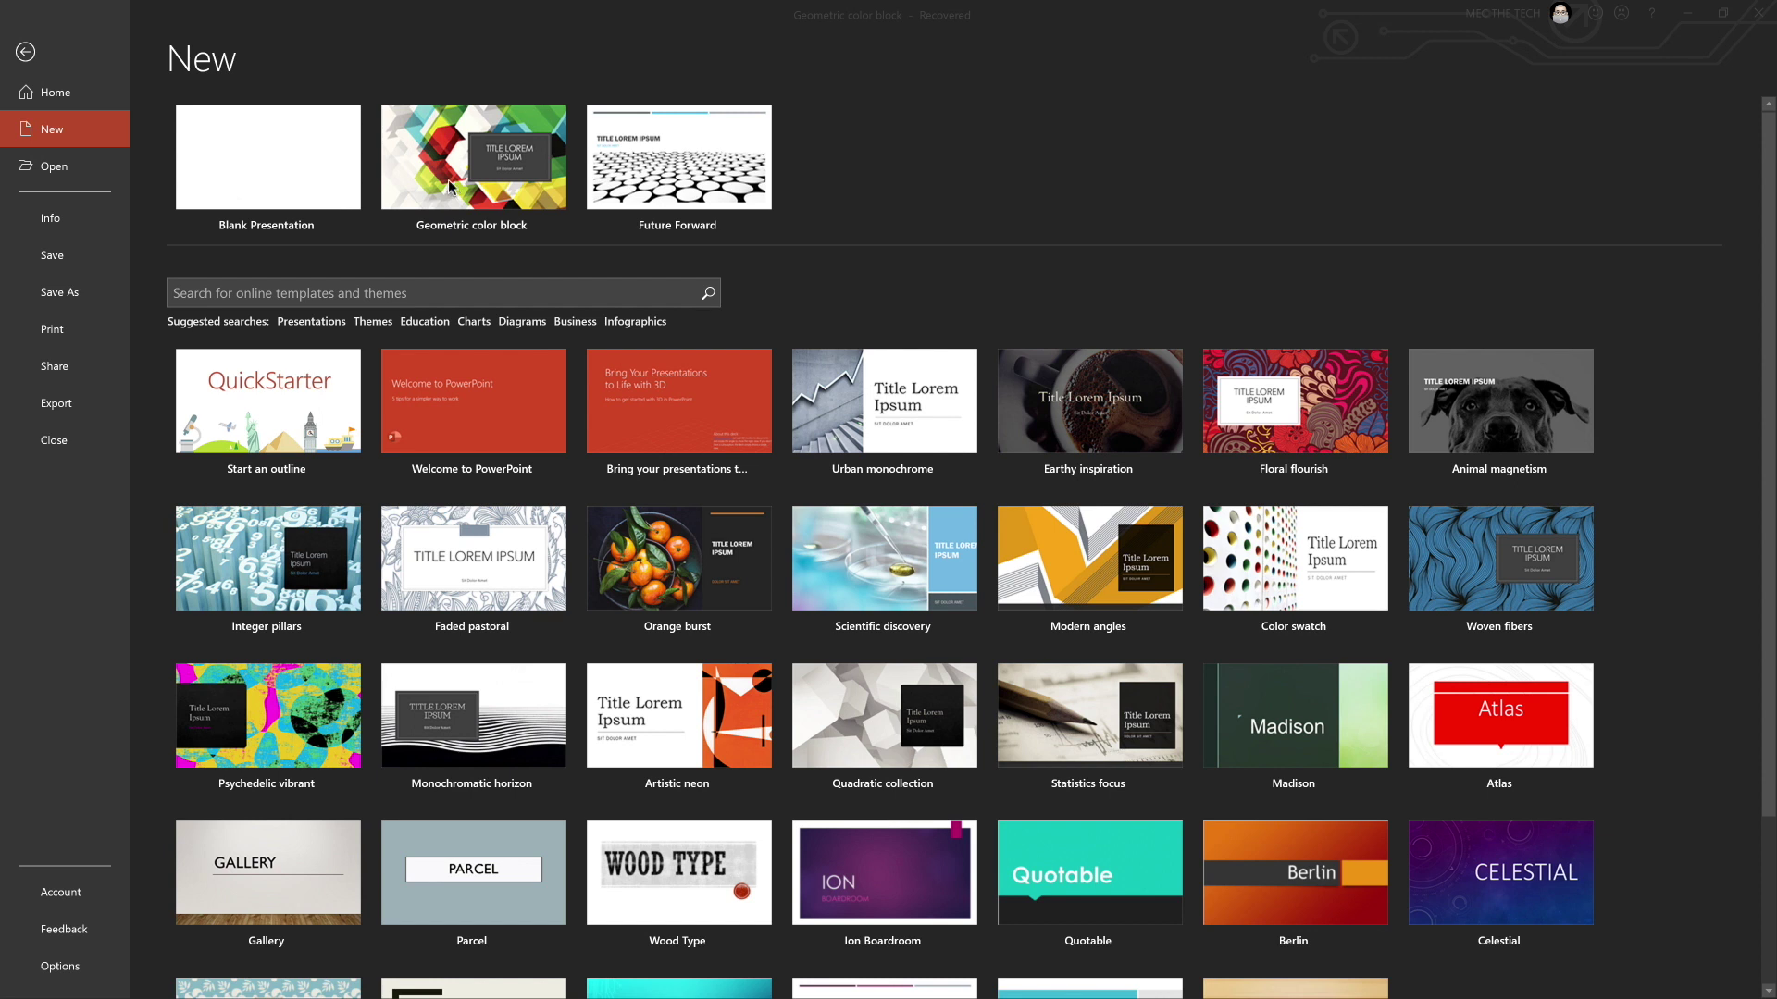
Step: Preview the Geometric color block template on the New screen and create a presentation from it
{"action": "left_click", "coordinate": [457, 143]}
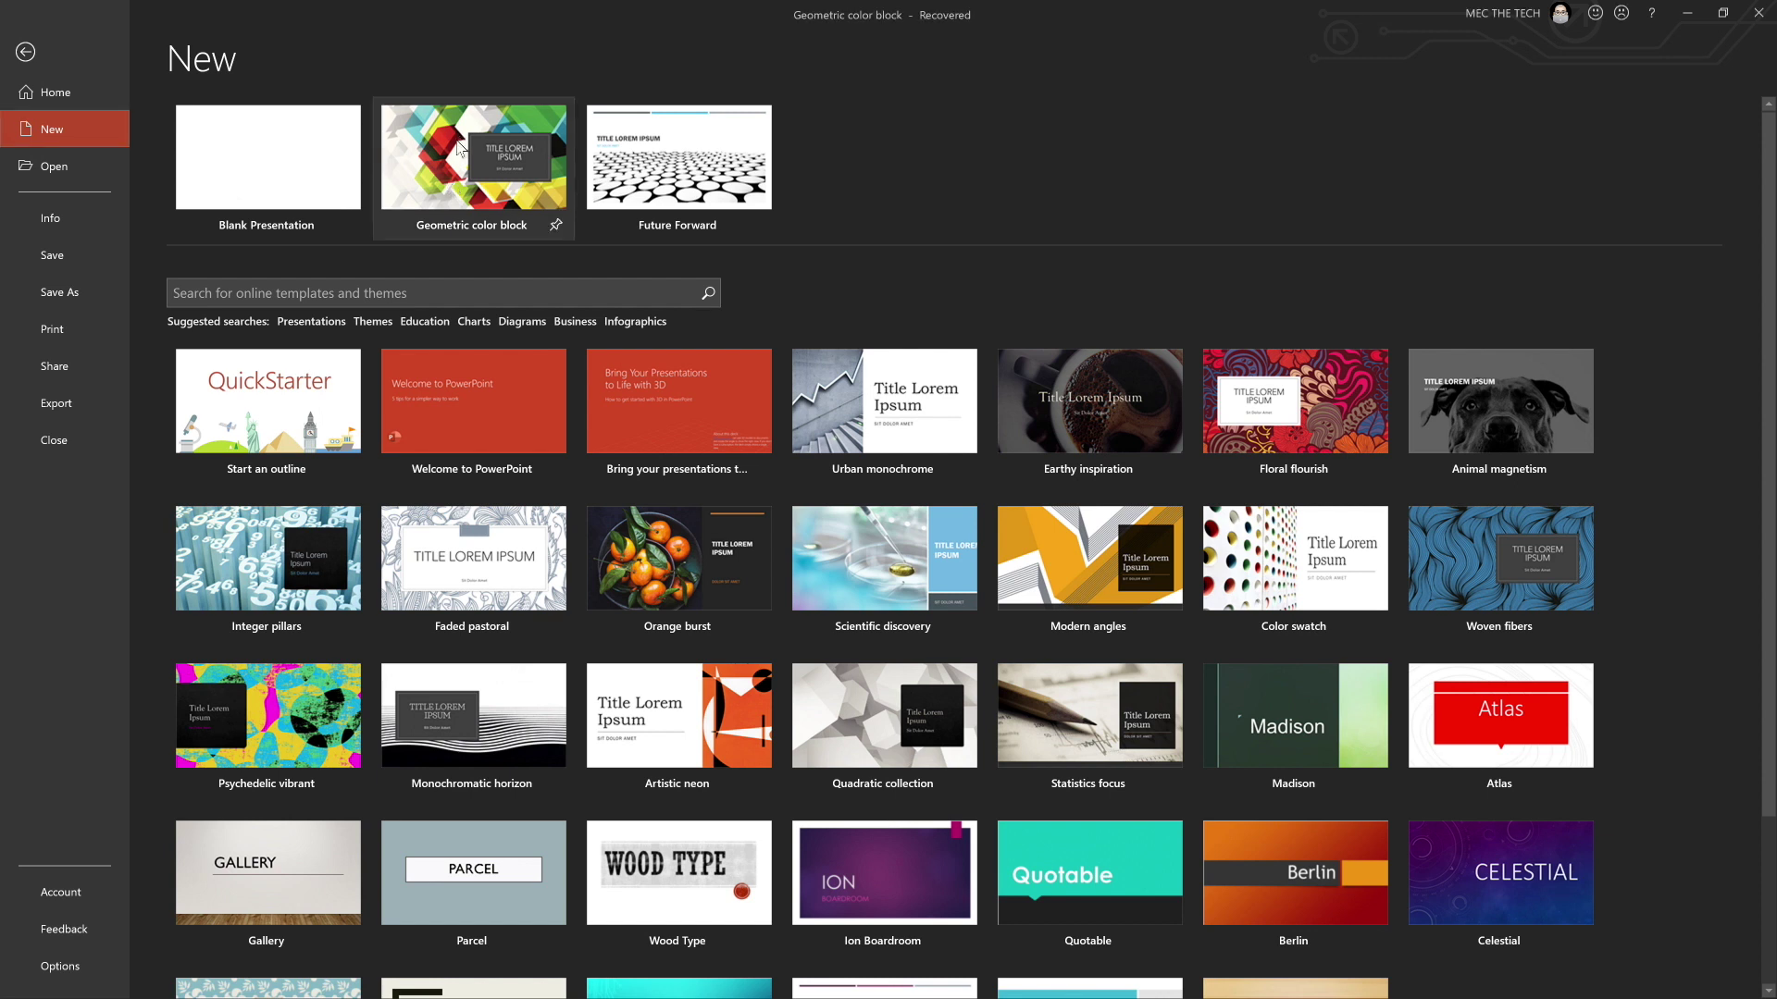
{"action": "left_click", "coordinate": [460, 155]}
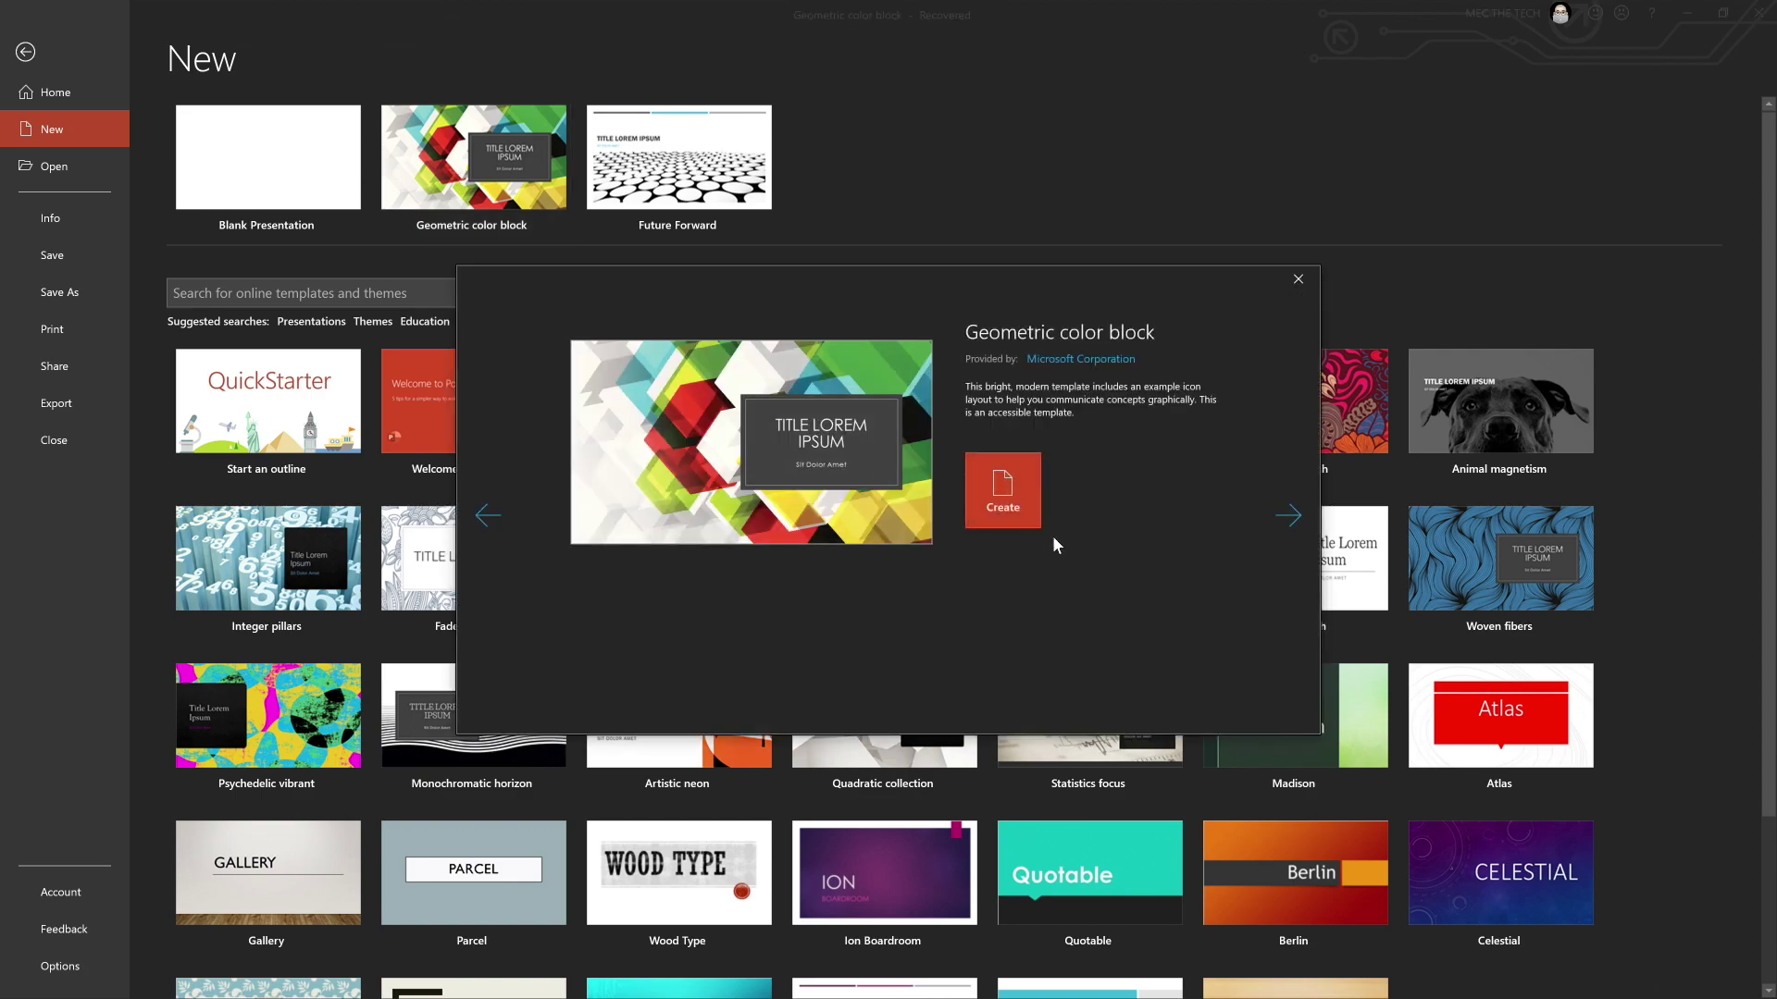
{"action": "left_click", "coordinate": [1017, 477]}
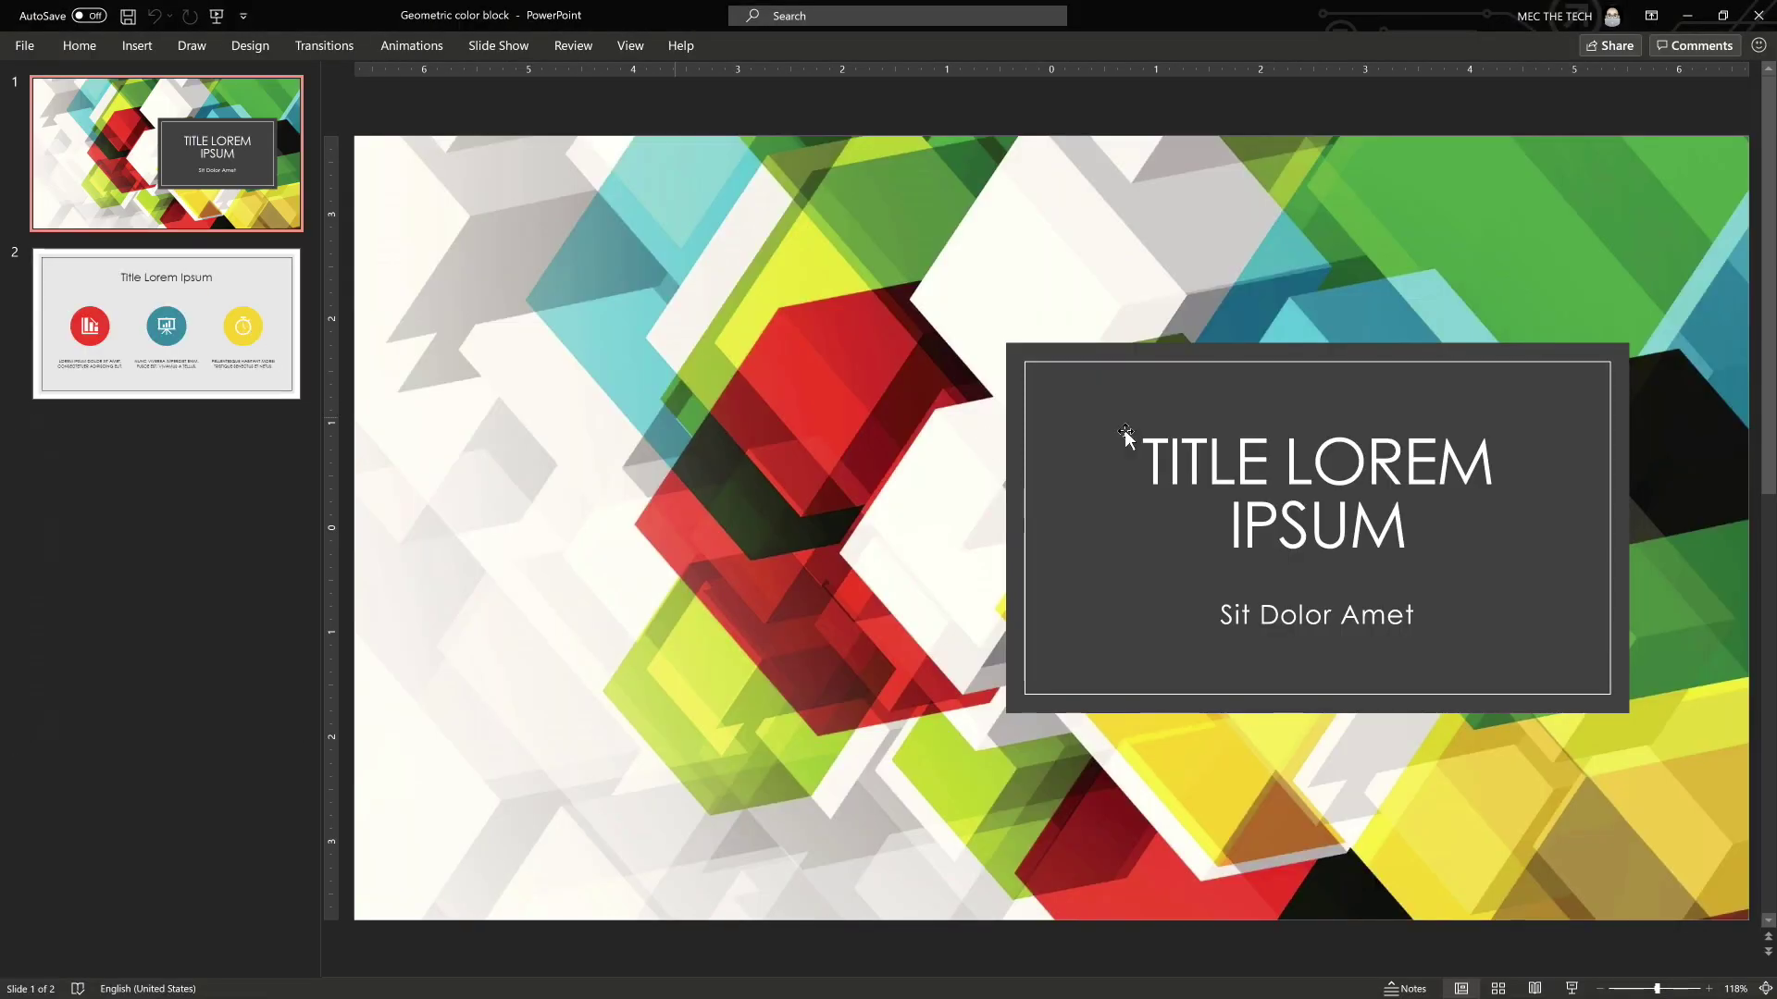
Step: Duplicate slide 2 twice so there are three copies of the icon slide
{"action": "left_click", "coordinate": [188, 351]}
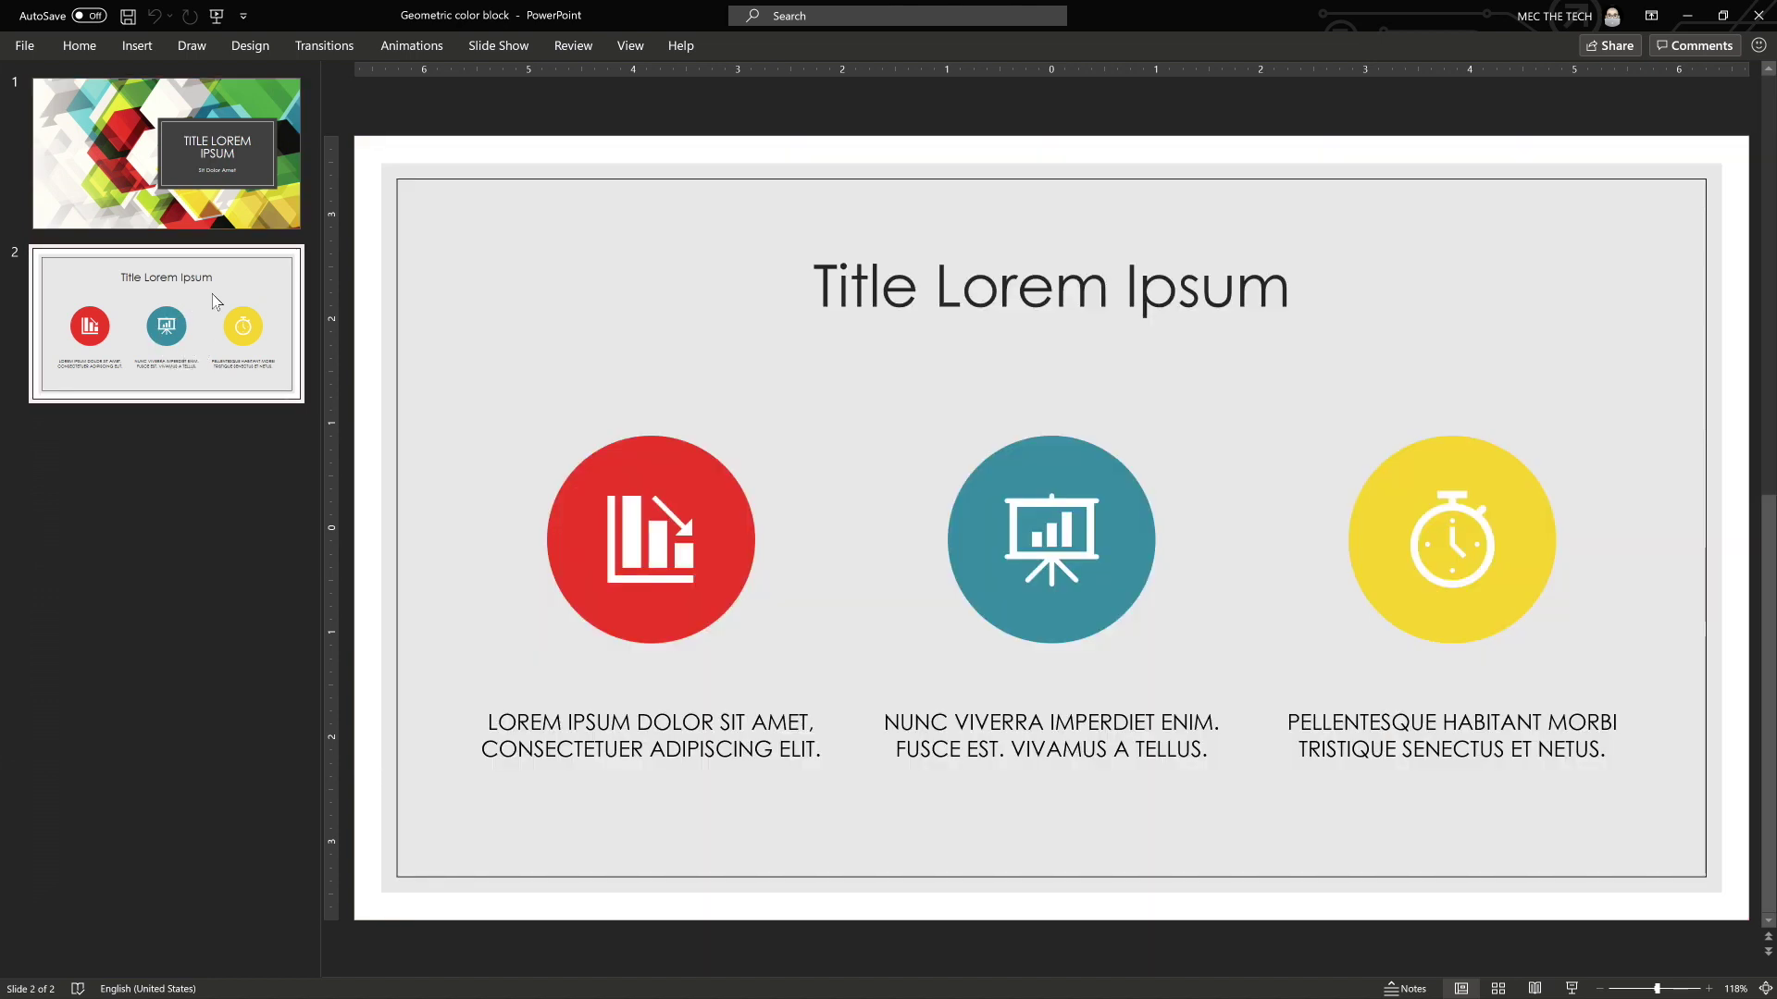
{"action": "right_click", "coordinate": [212, 297]}
{"action": "left_click", "coordinate": [248, 476]}
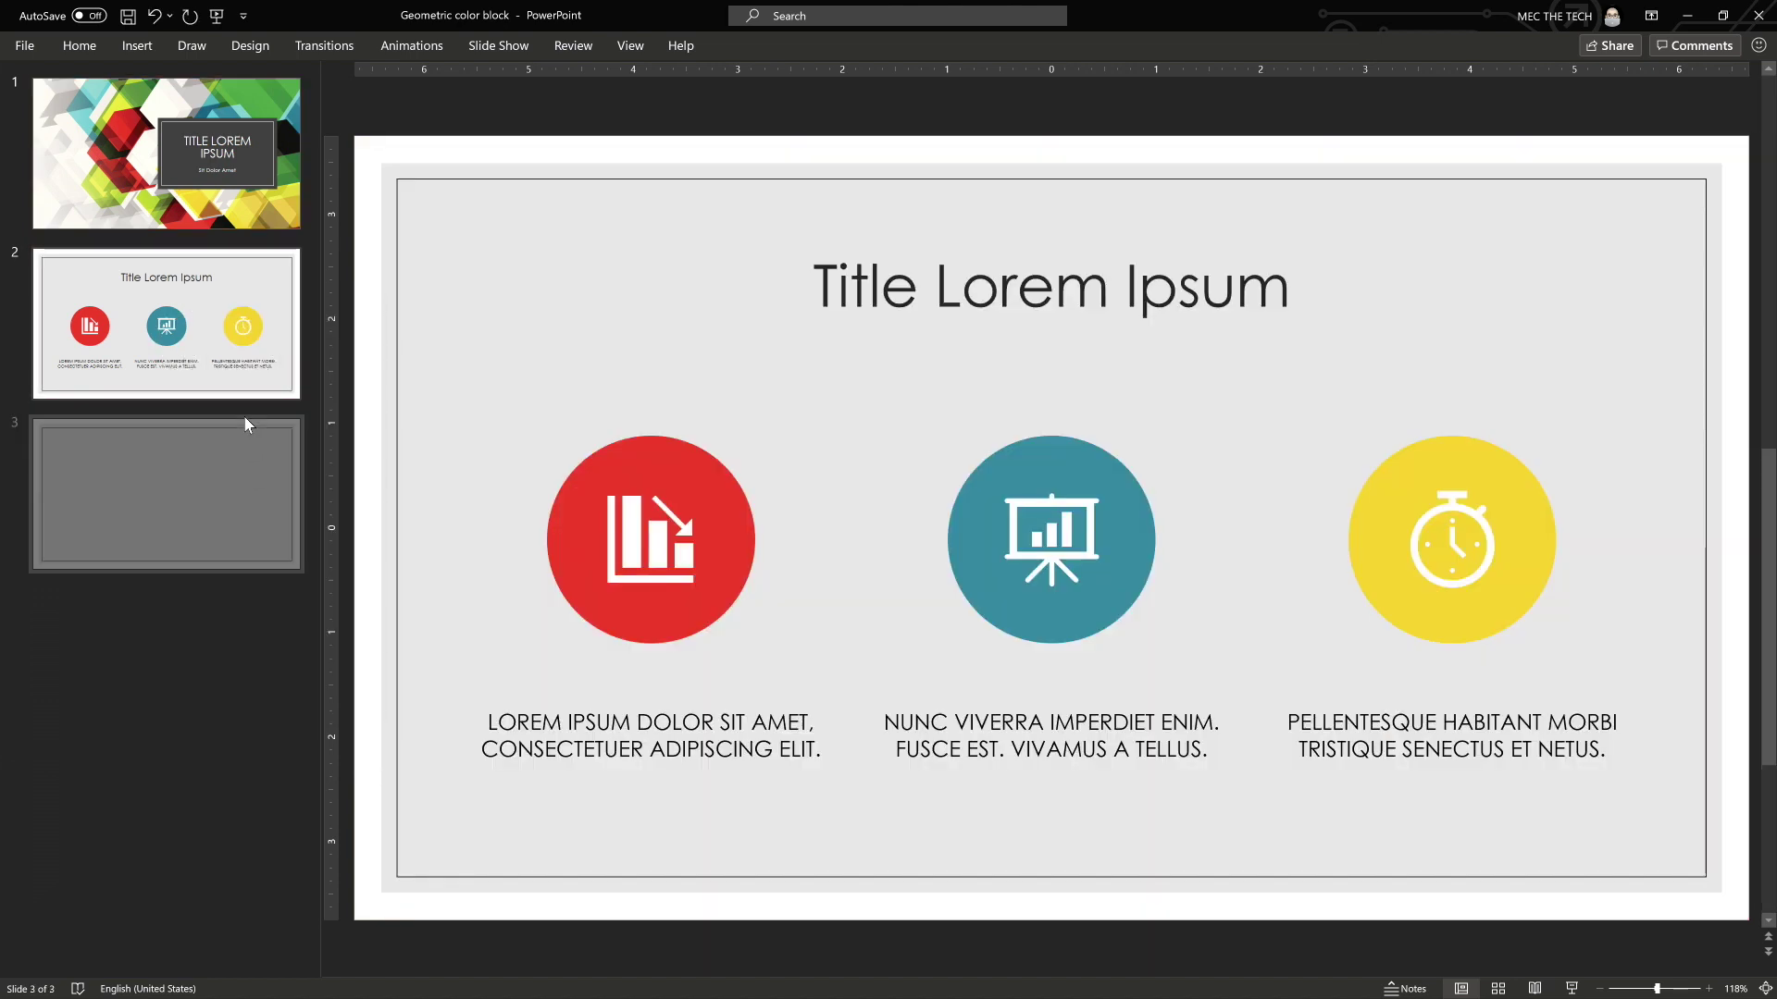
{"action": "right_click", "coordinate": [215, 354]}
{"action": "left_click", "coordinate": [246, 534]}
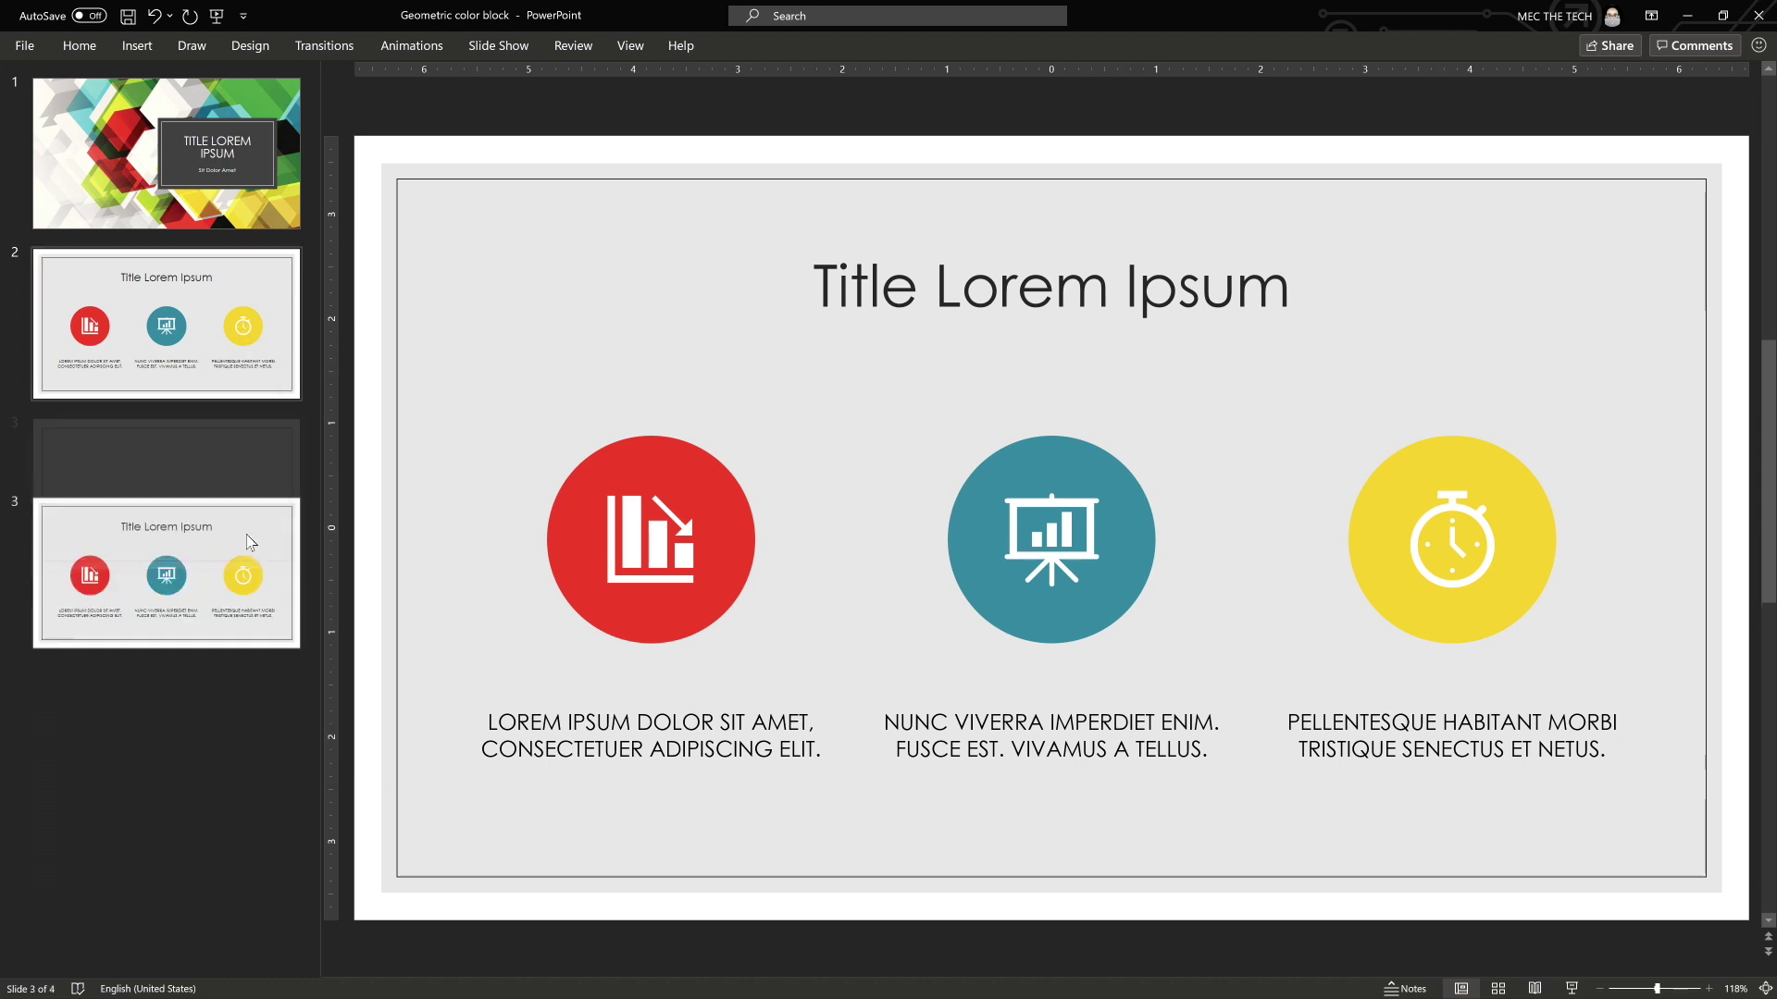
Step: On slide 2, delete the second and third SmartArt items, keeping only the chart icon
{"action": "left_click", "coordinate": [155, 385]}
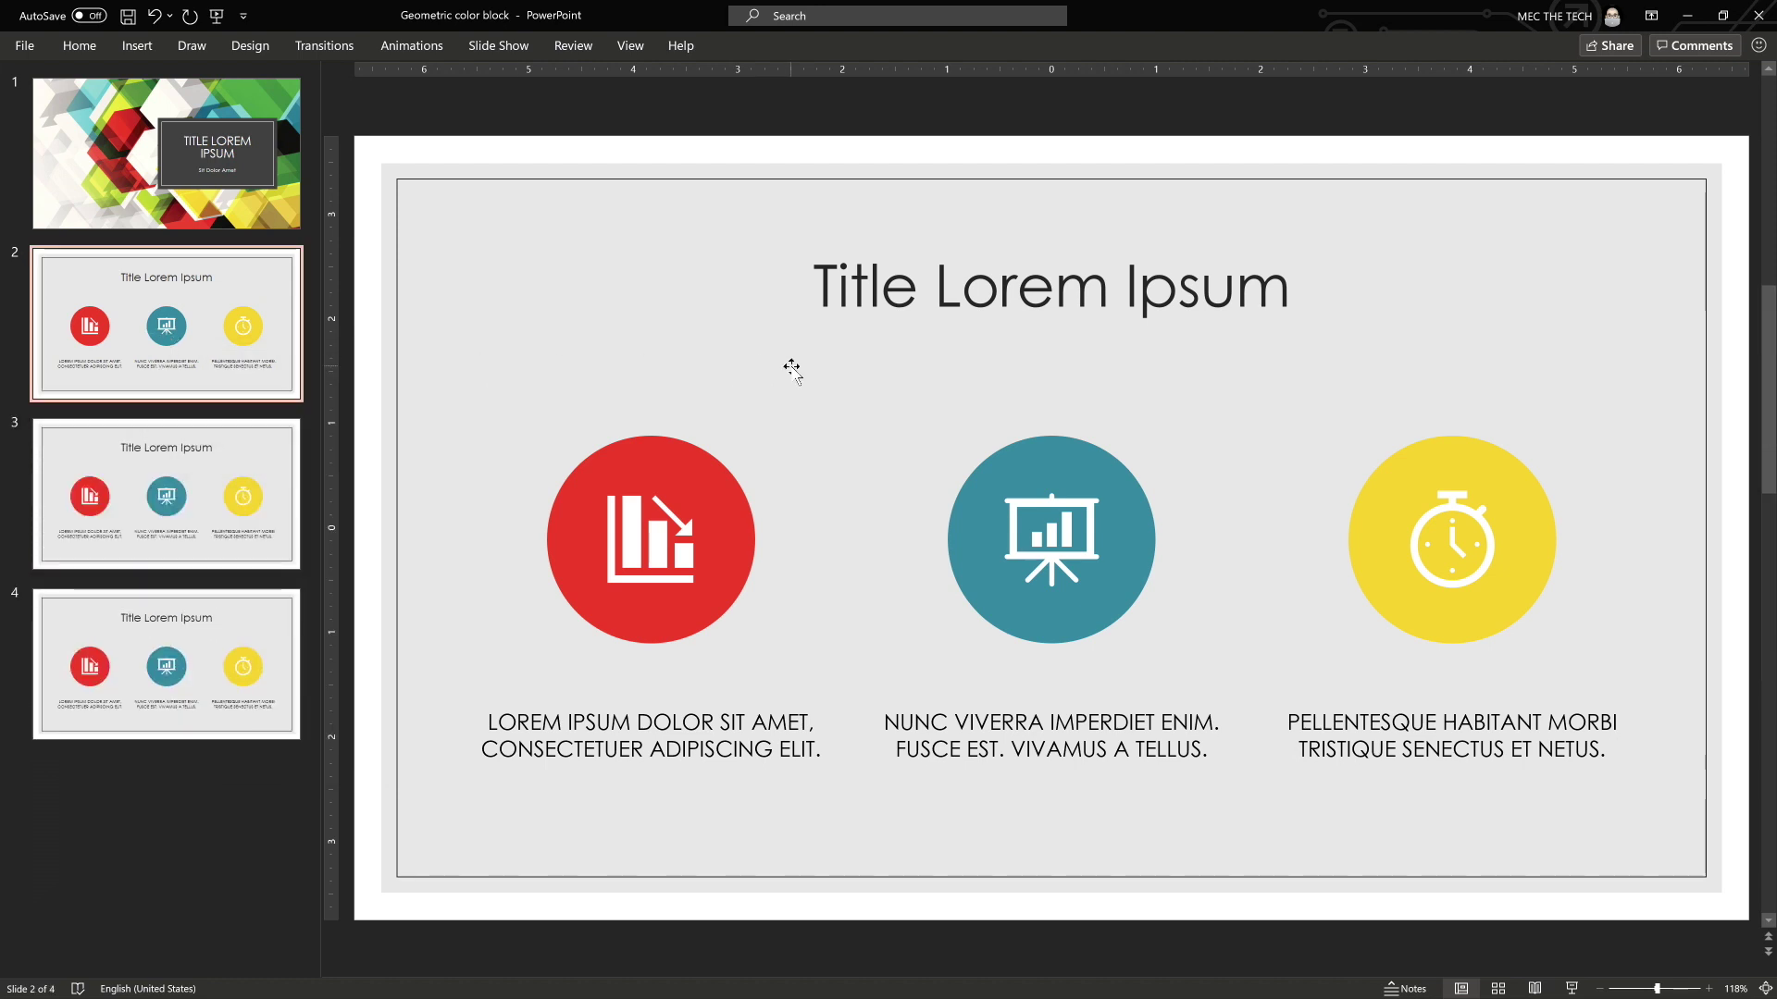
{"action": "left_click", "coordinate": [718, 383]}
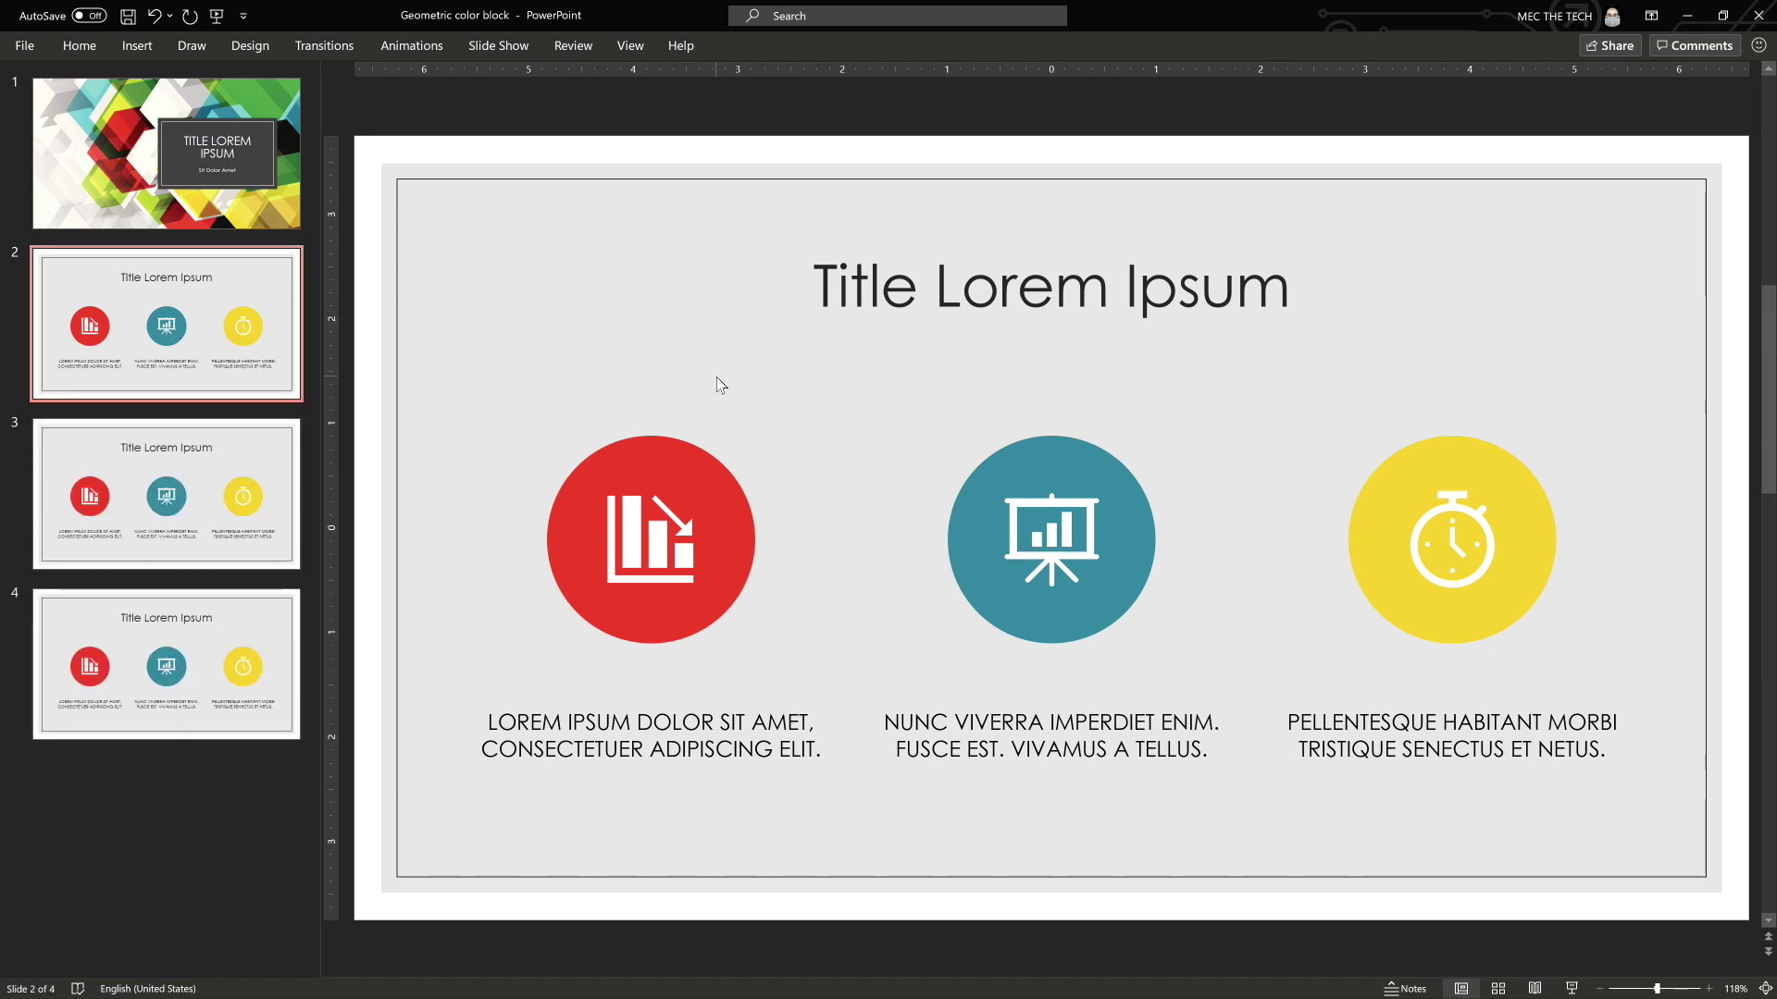
{"action": "left_click", "coordinate": [818, 432]}
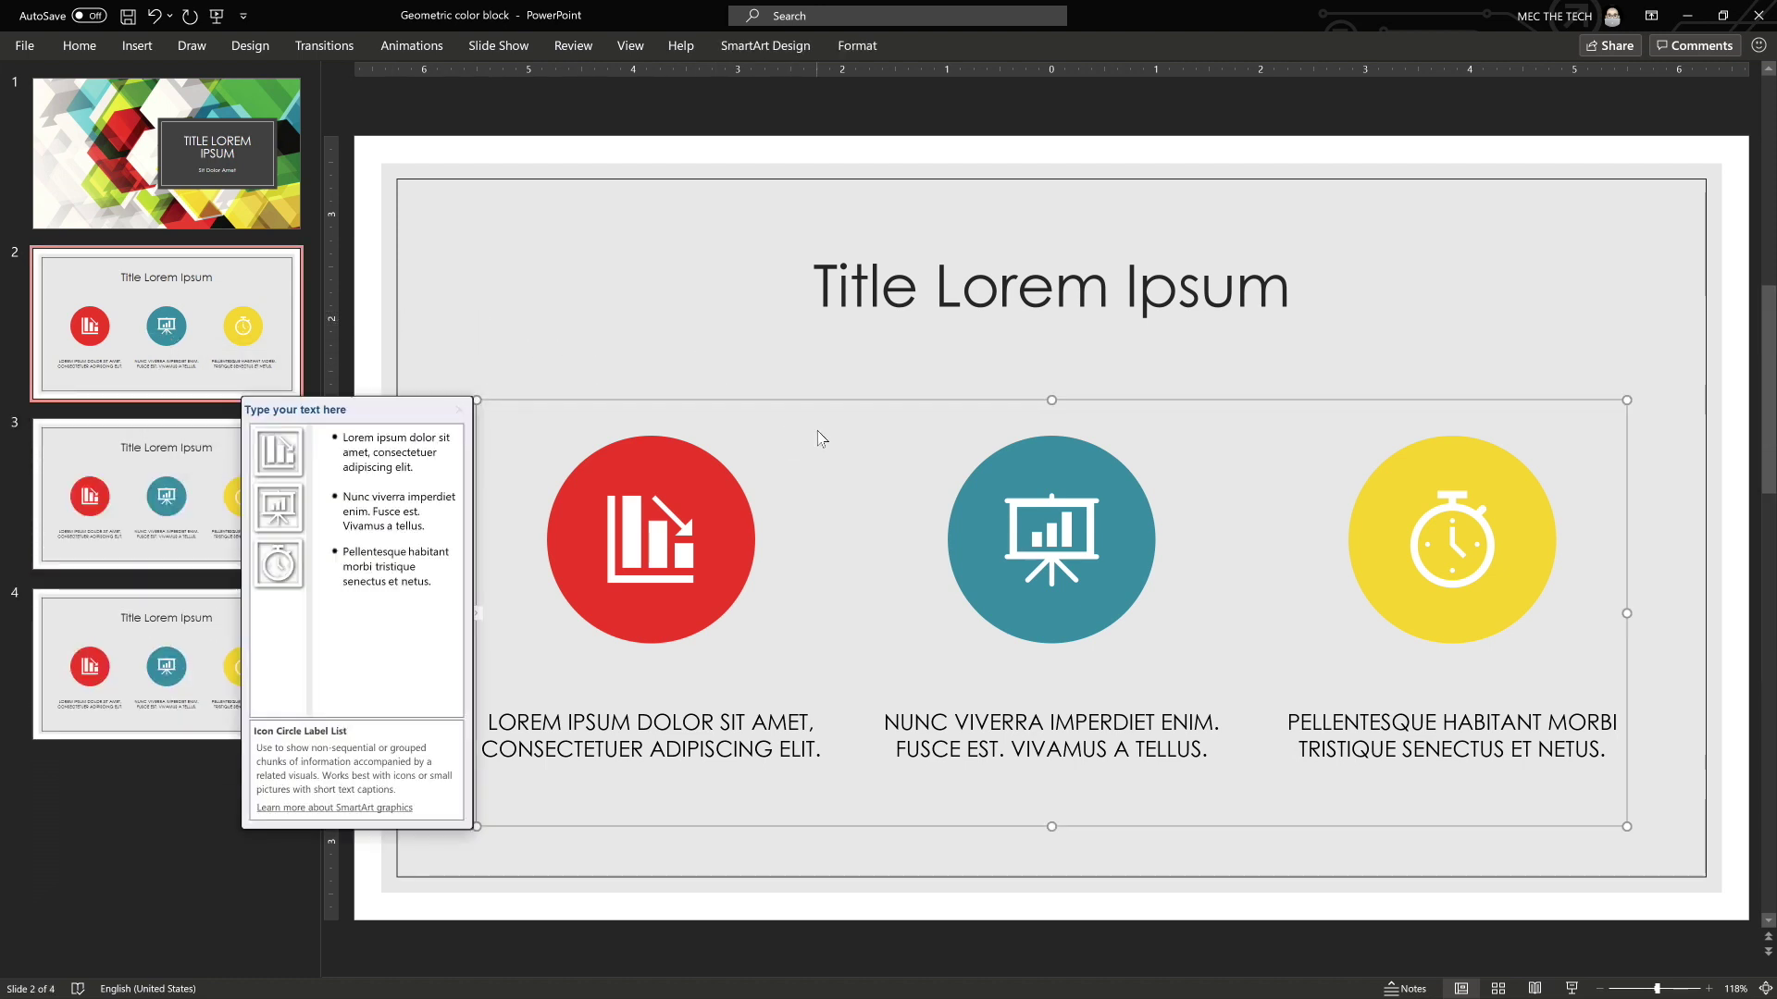
{"action": "left_click", "coordinate": [974, 291]}
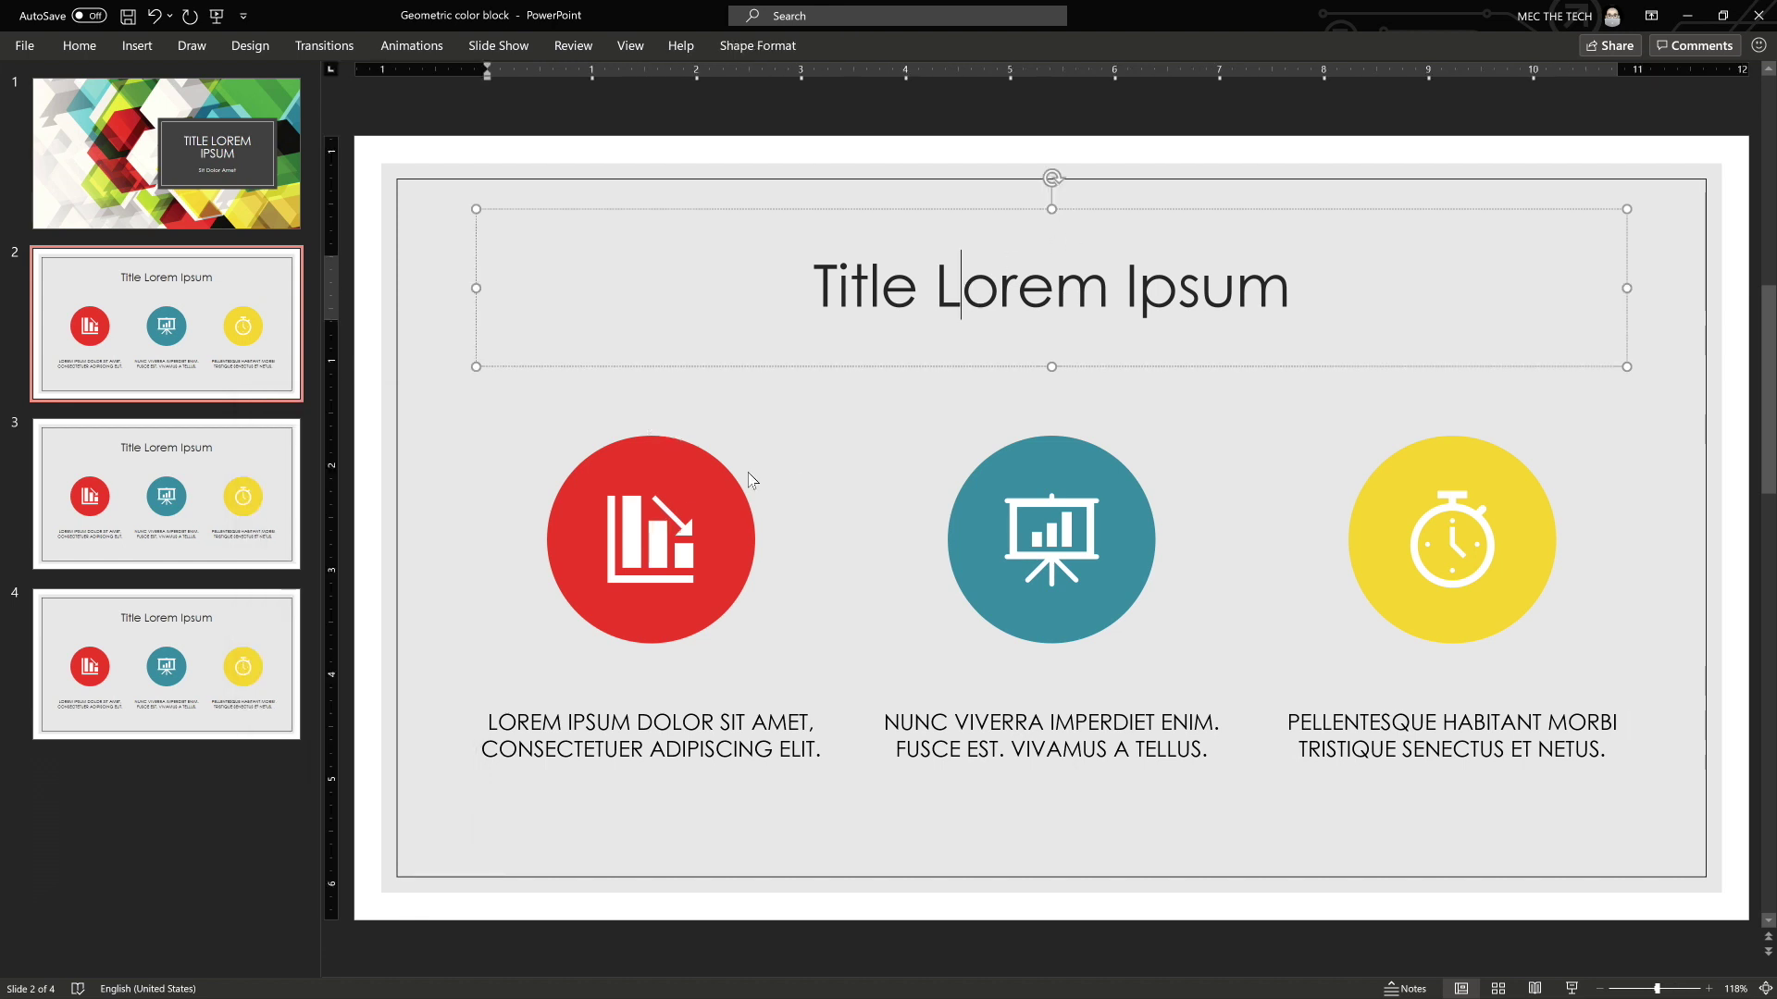
{"action": "left_click", "coordinate": [738, 500]}
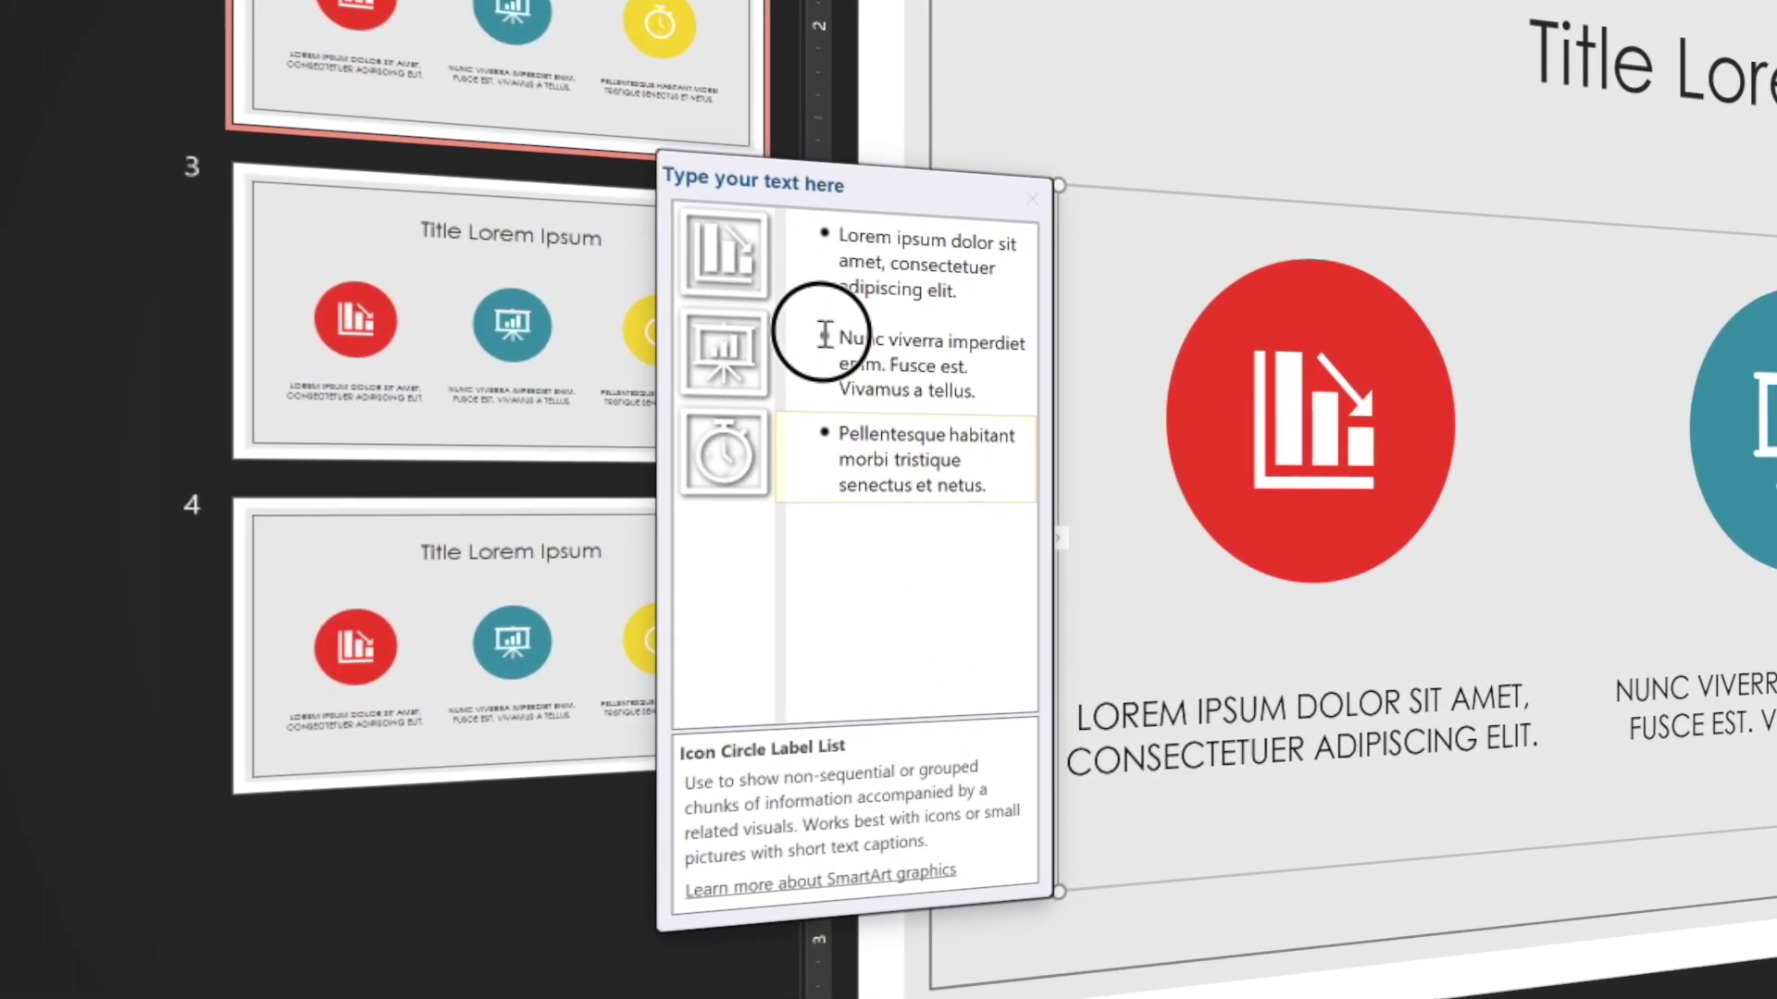
{"action": "left_click_drag", "start_coordinate": [825, 335], "coordinate": [989, 487]}
{"action": "key", "text": "BackSpace"}
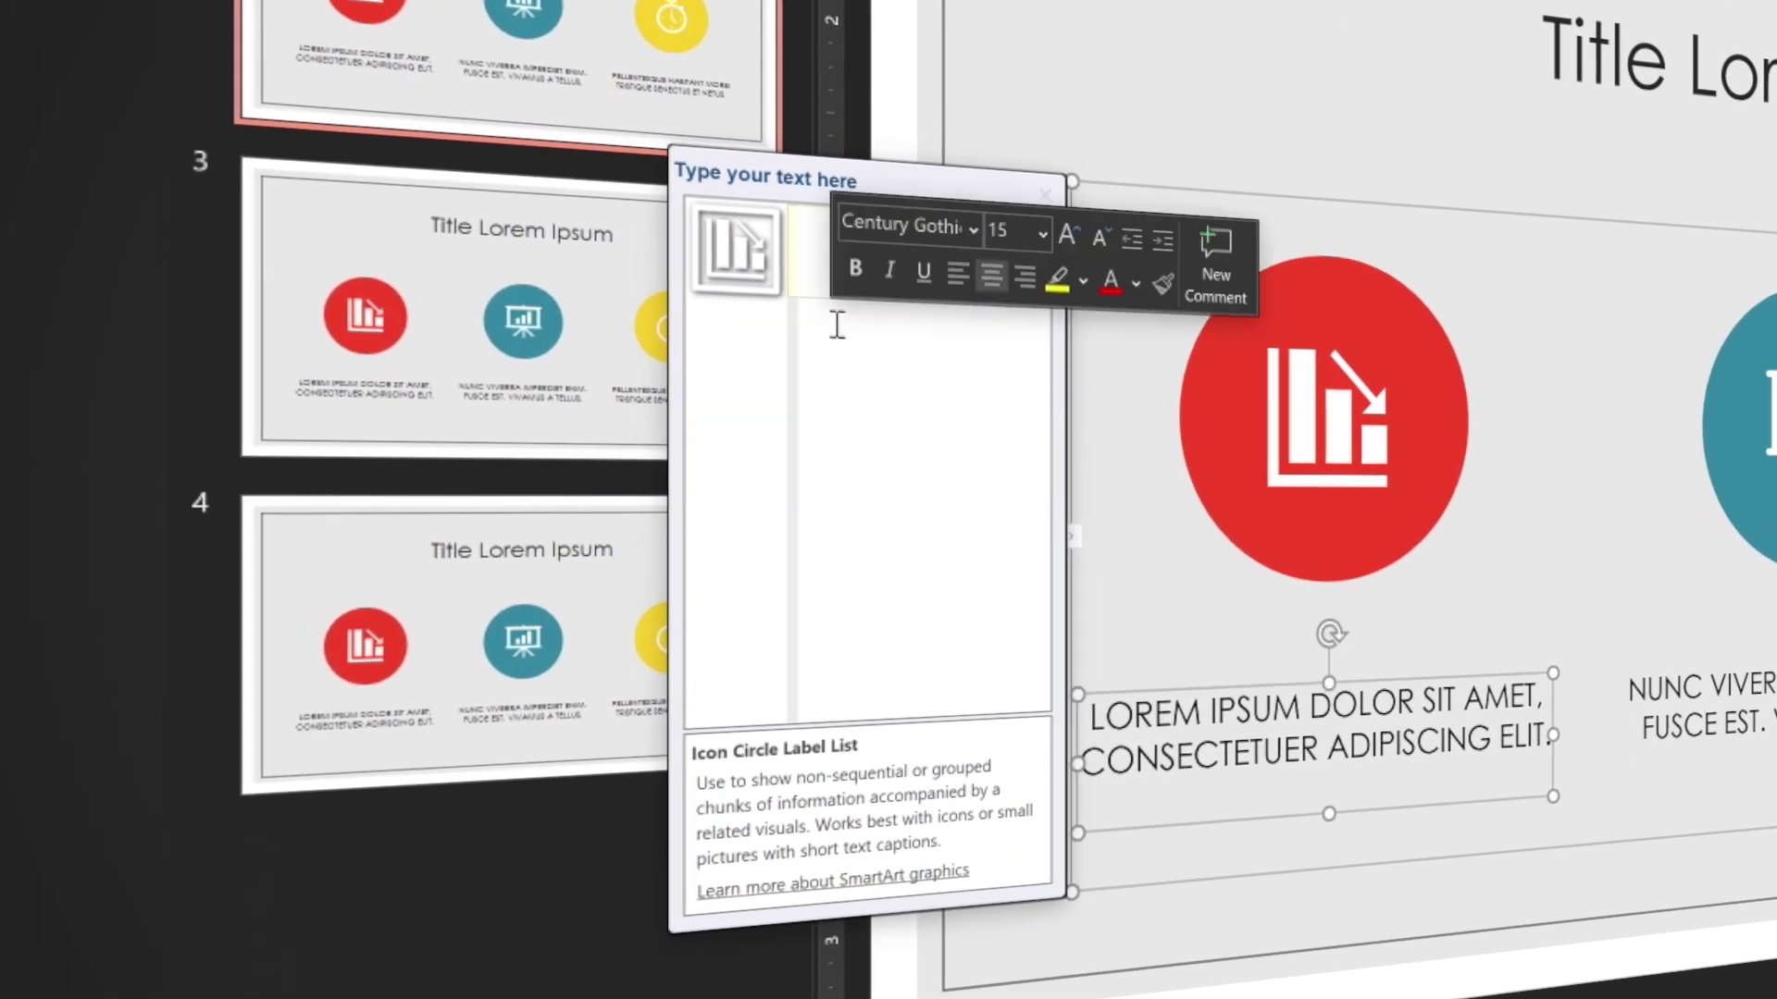
{"action": "key", "text": "BackSpace"}
Step: On slide 3, delete the first and Pellentesque items, keeping only the presentation-board icon
{"action": "left_click", "coordinate": [485, 581]}
{"action": "left_click", "coordinate": [731, 435]}
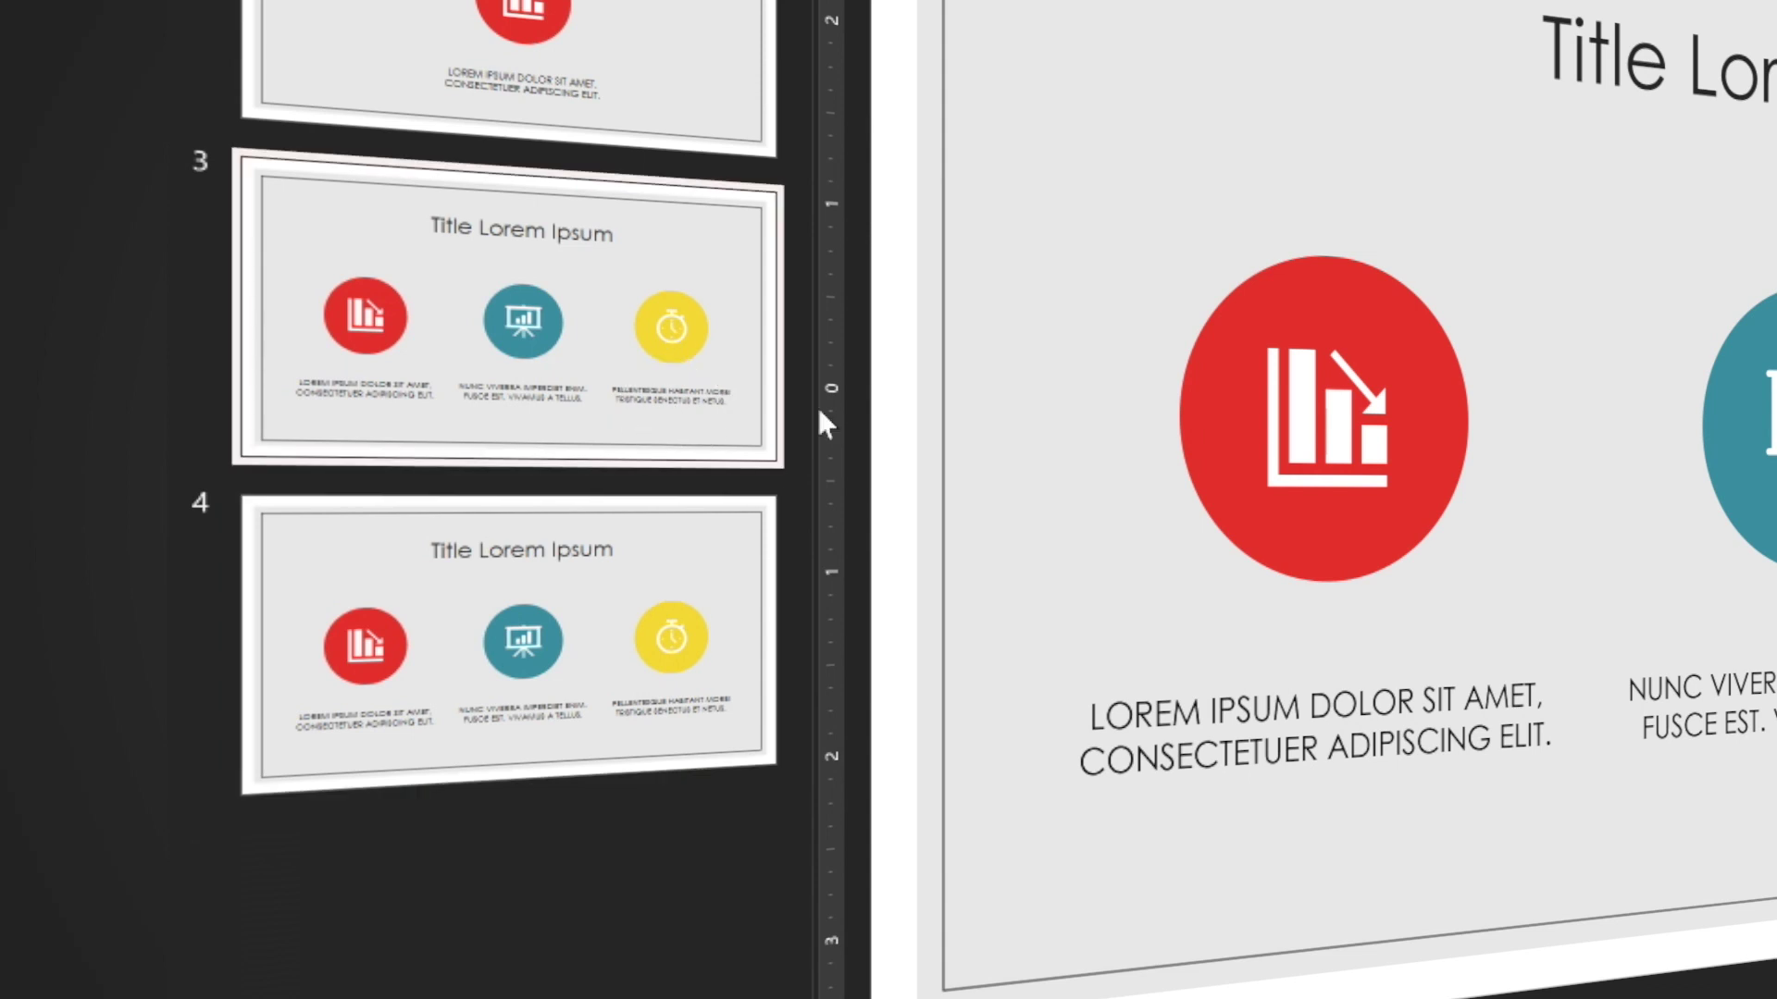
{"action": "left_click", "coordinate": [1323, 556]}
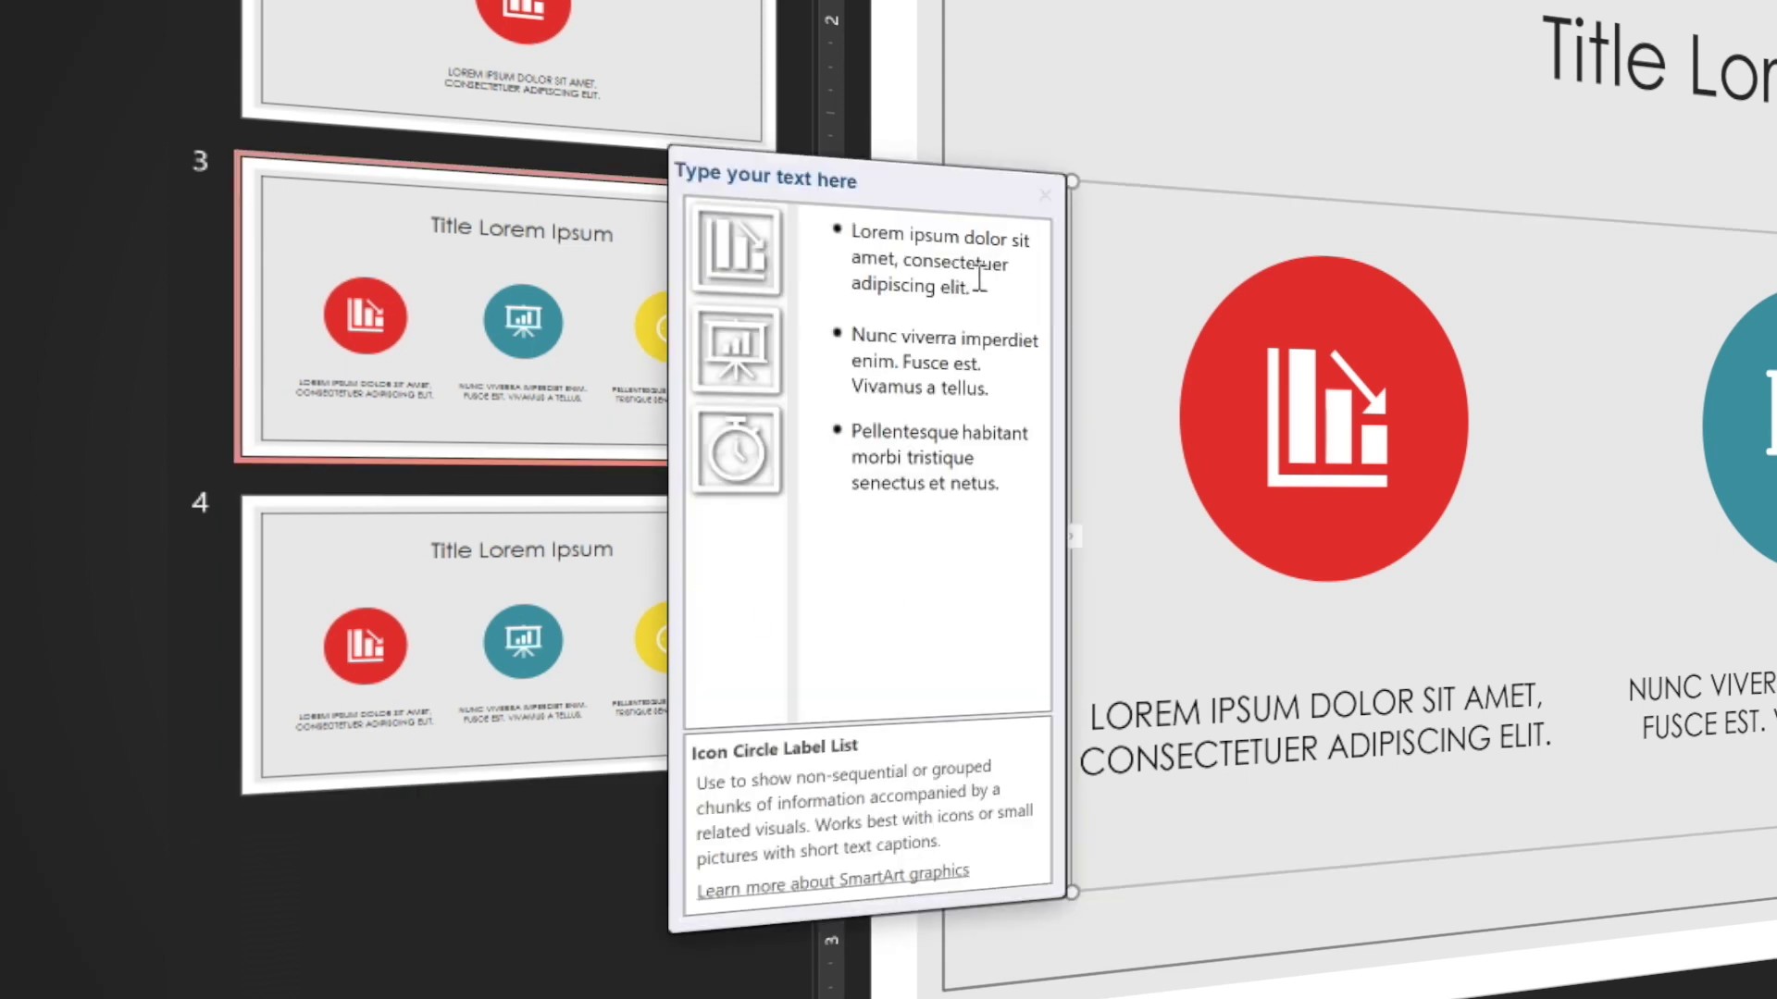
{"action": "left_click_drag", "start_coordinate": [979, 276], "coordinate": [815, 198]}
{"action": "key", "text": "BackSpace"}
{"action": "key", "text": "BackSpace"}
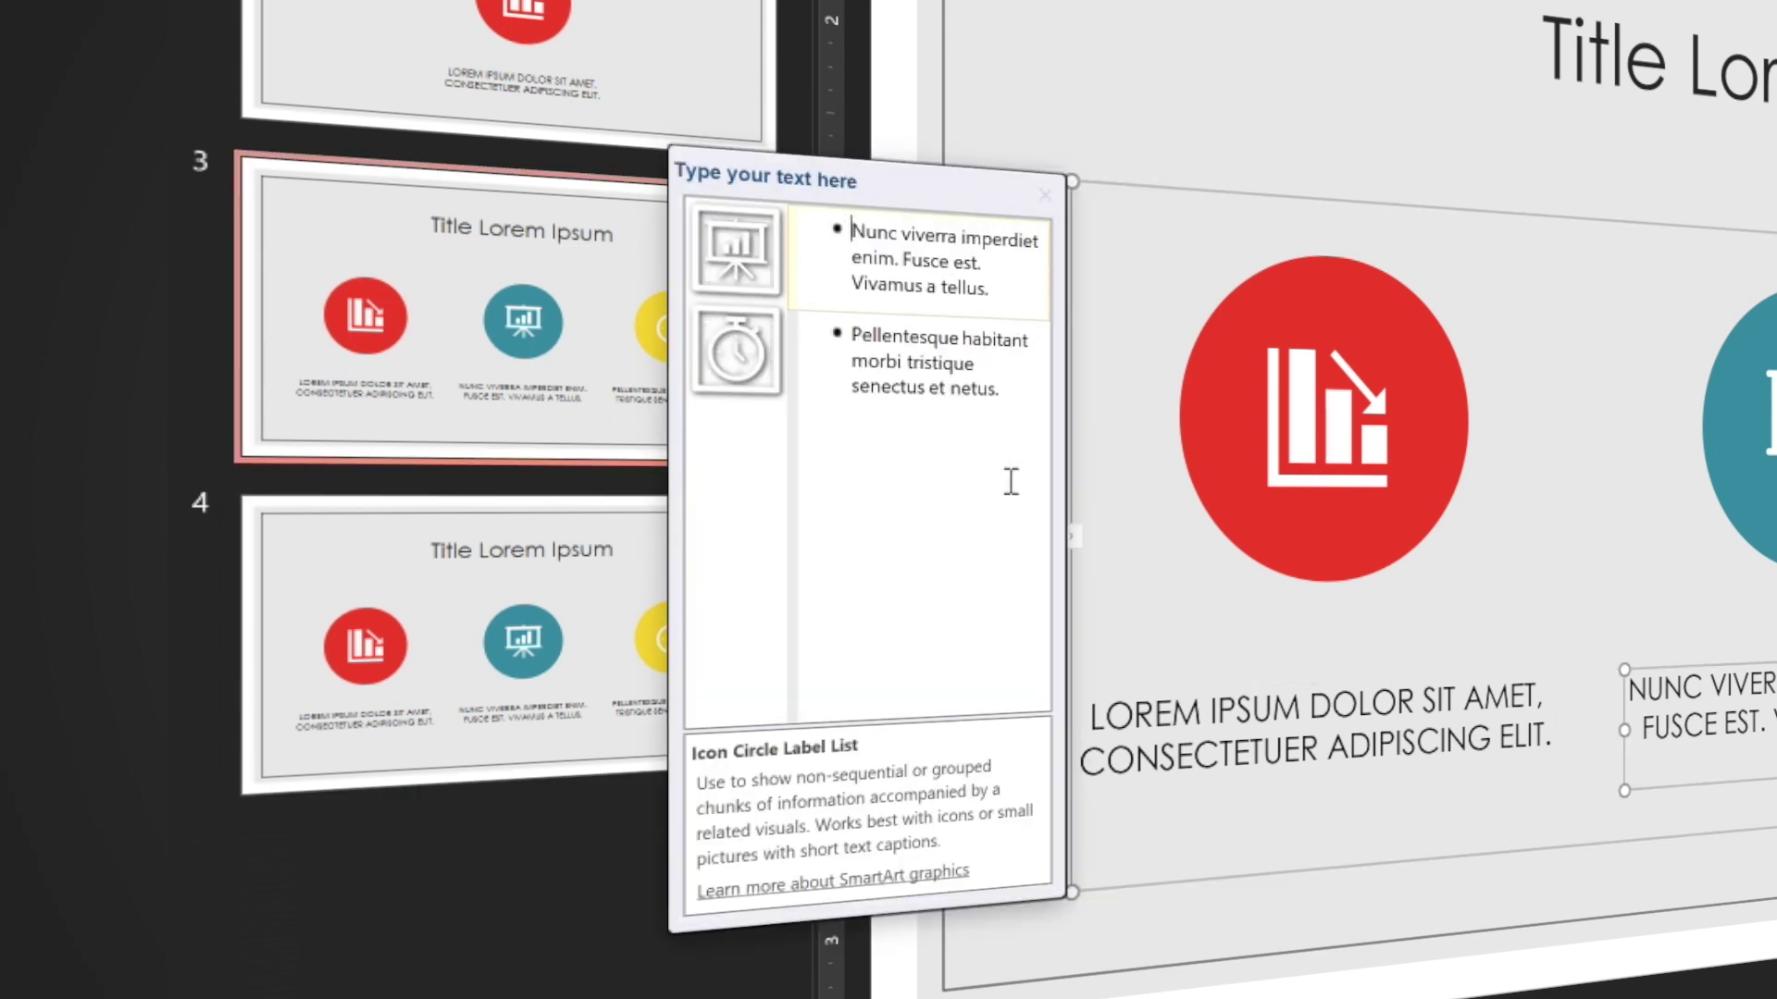
{"action": "mouse_move", "coordinate": [1011, 481]}
{"action": "left_mouse_down"}
{"action": "mouse_move", "coordinate": [1052, 413]}
{"action": "mouse_move", "coordinate": [805, 282]}
{"action": "mouse_move", "coordinate": [815, 342]}
{"action": "left_mouse_up"}
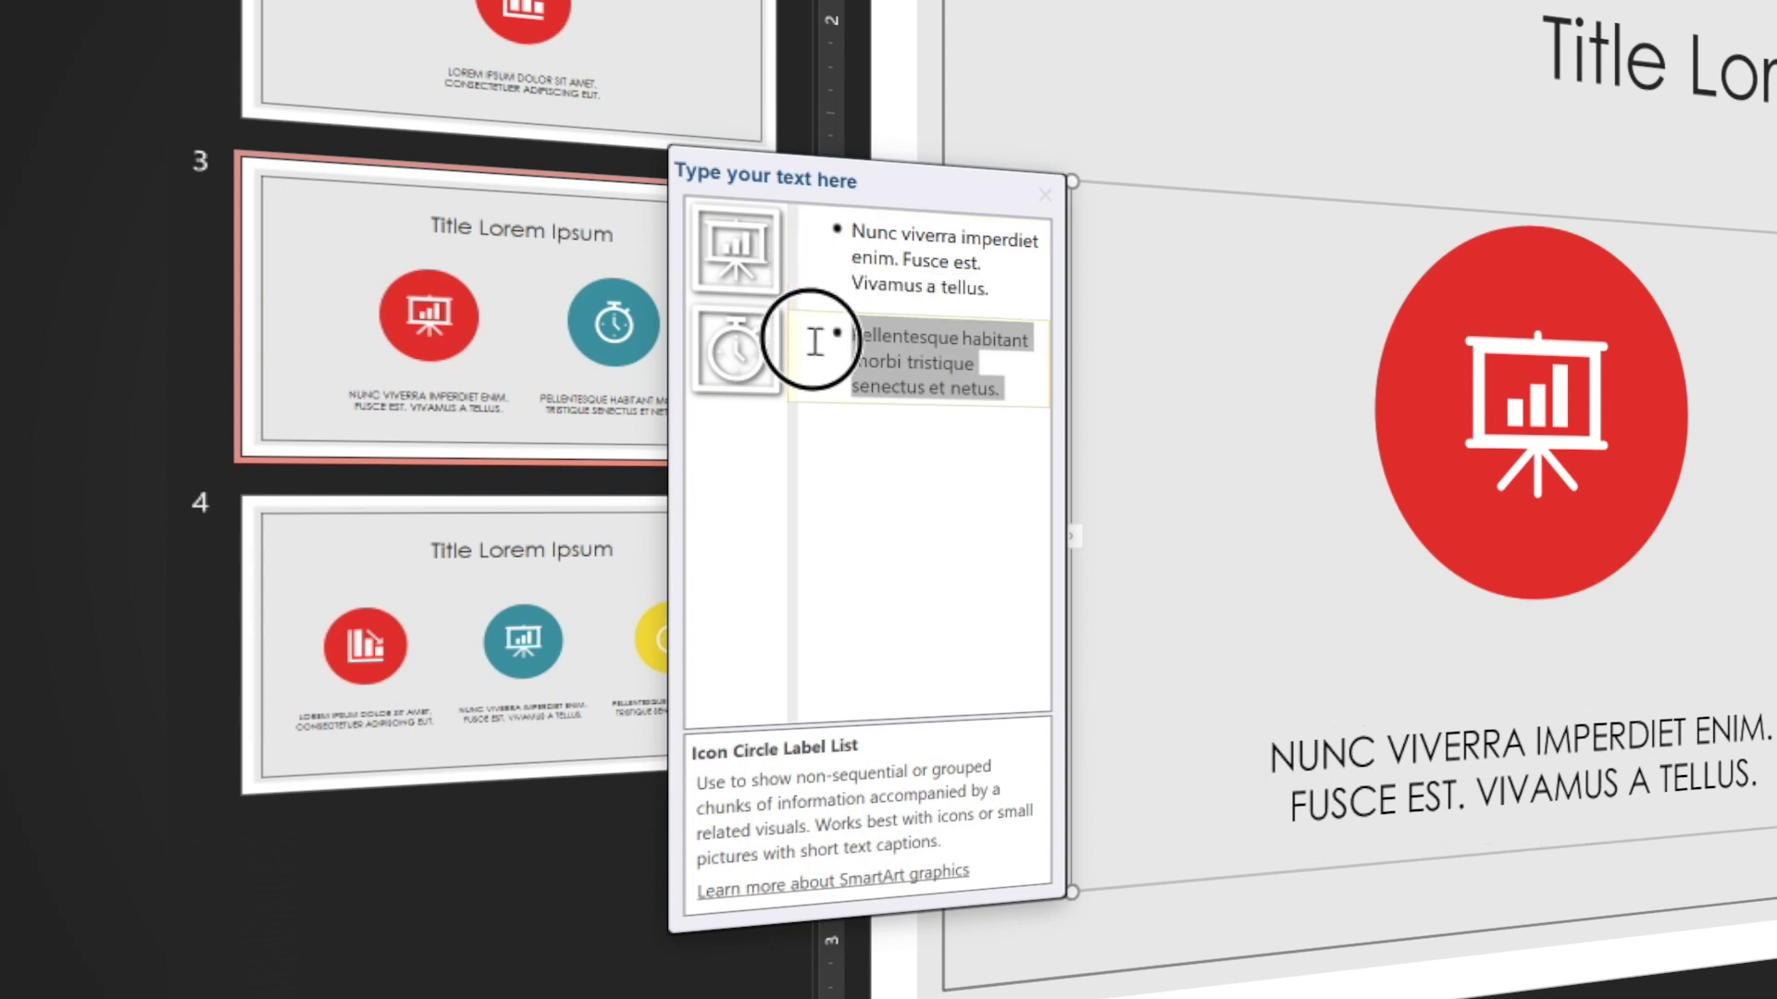
{"action": "key", "text": "BackSpace"}
Step: On slide 4, delete the first two items, keeping only the stopwatch icon
{"action": "left_click", "coordinate": [570, 616]}
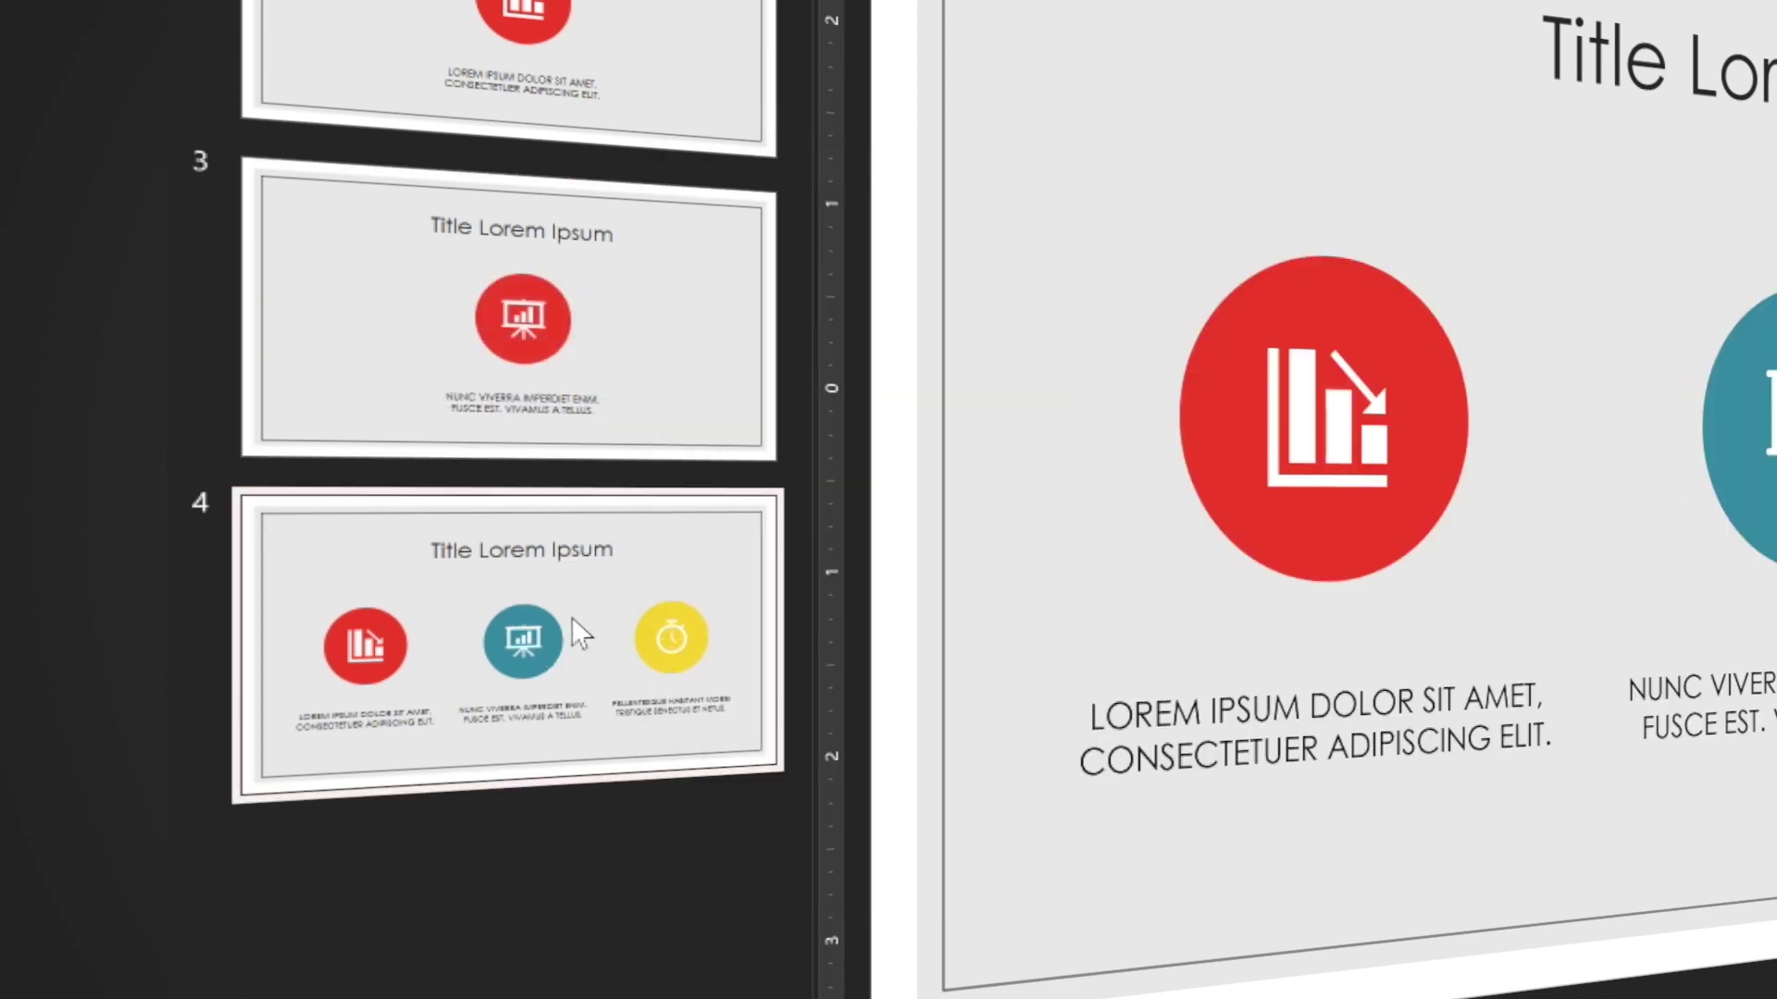
{"action": "left_click", "coordinate": [1115, 431]}
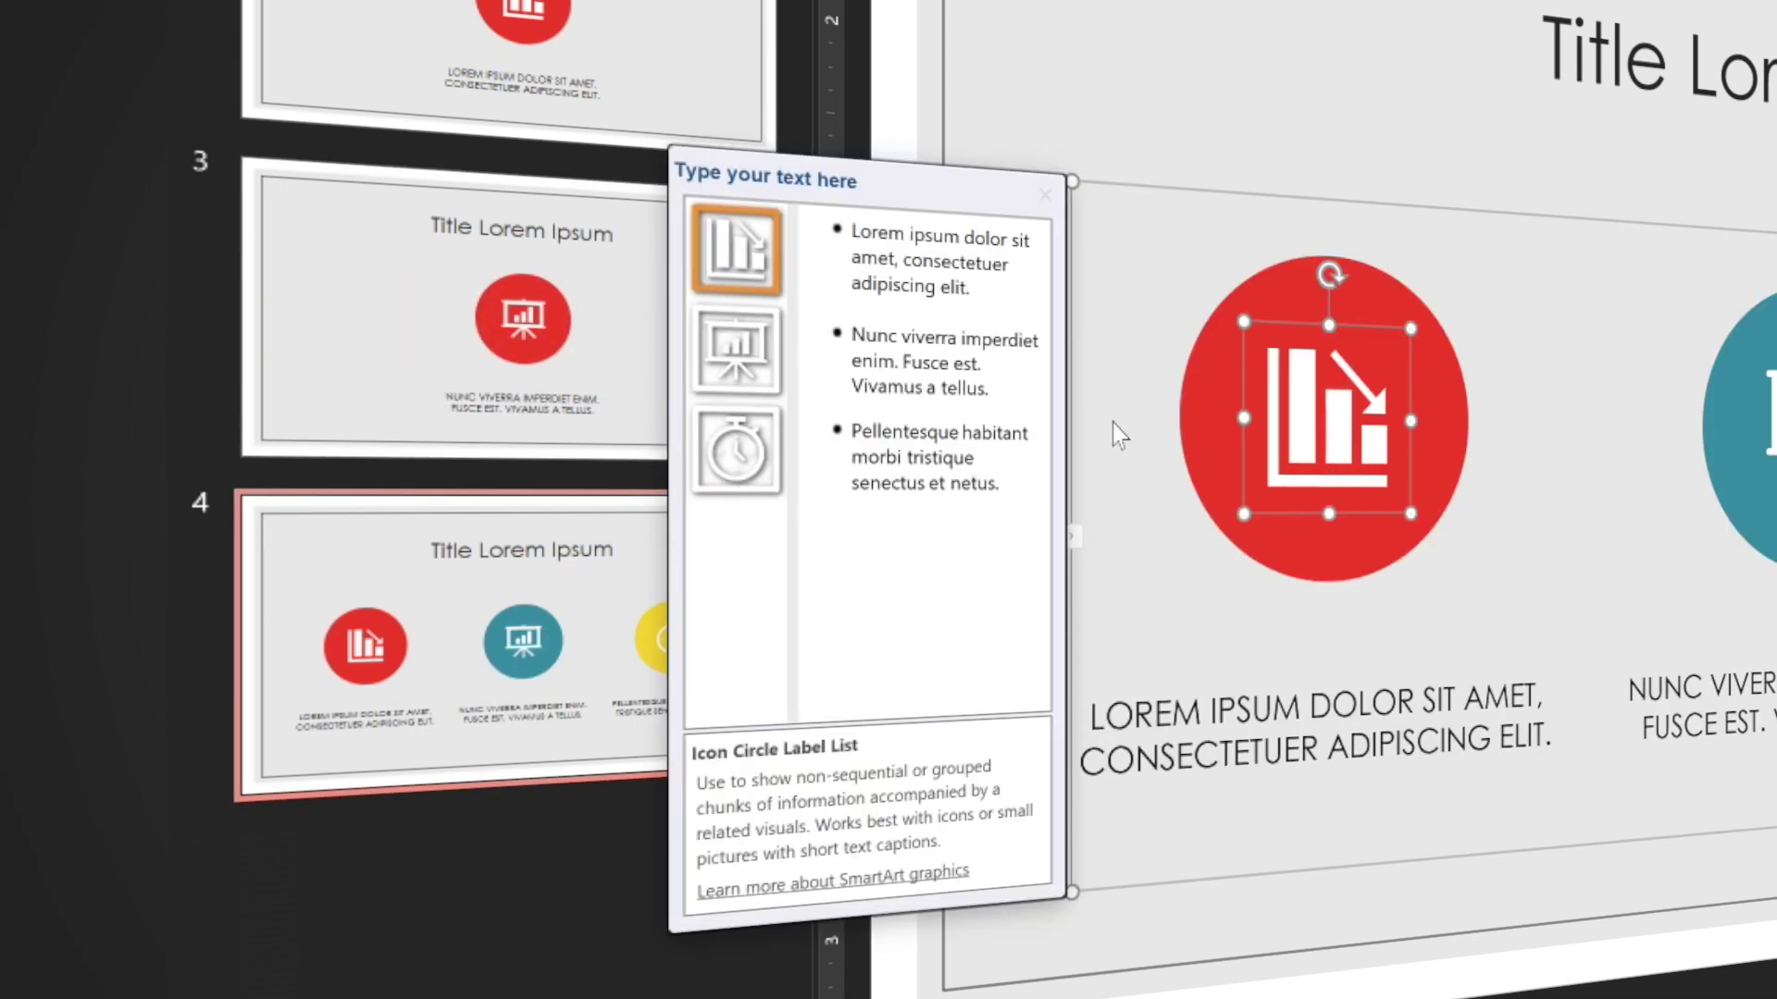
{"action": "left_click_drag", "start_coordinate": [1009, 385], "coordinate": [856, 232]}
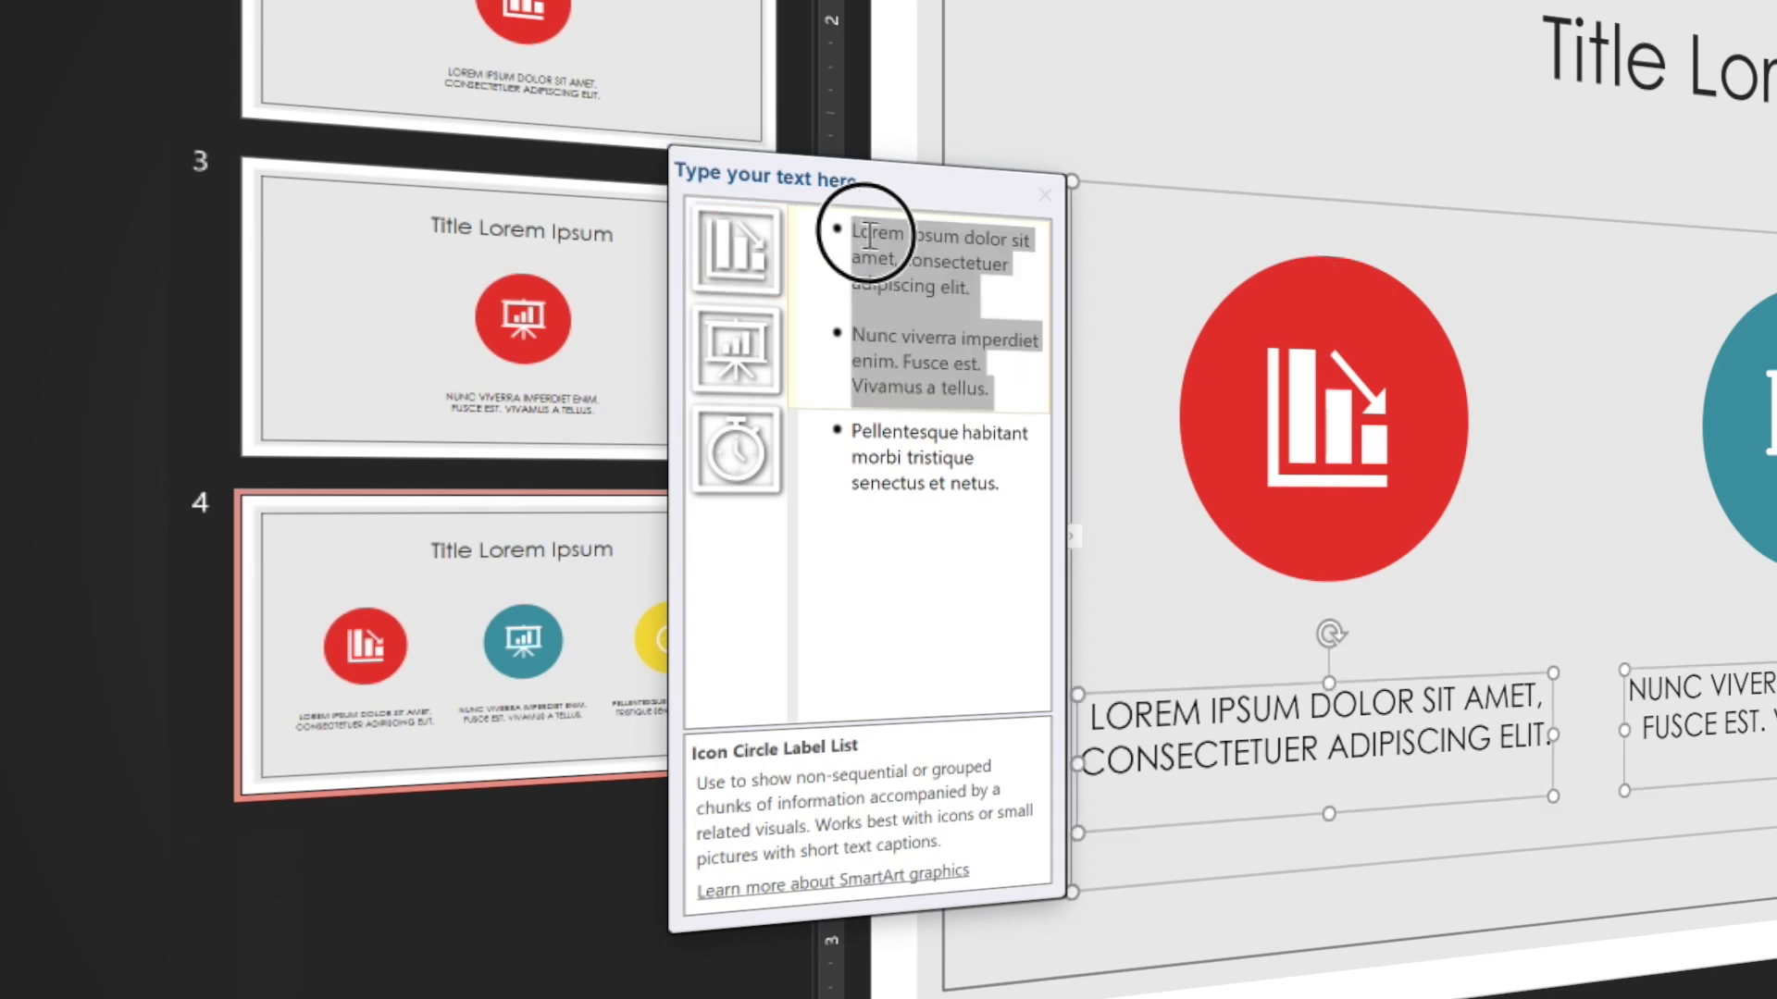
{"action": "key", "text": "BackSpace"}
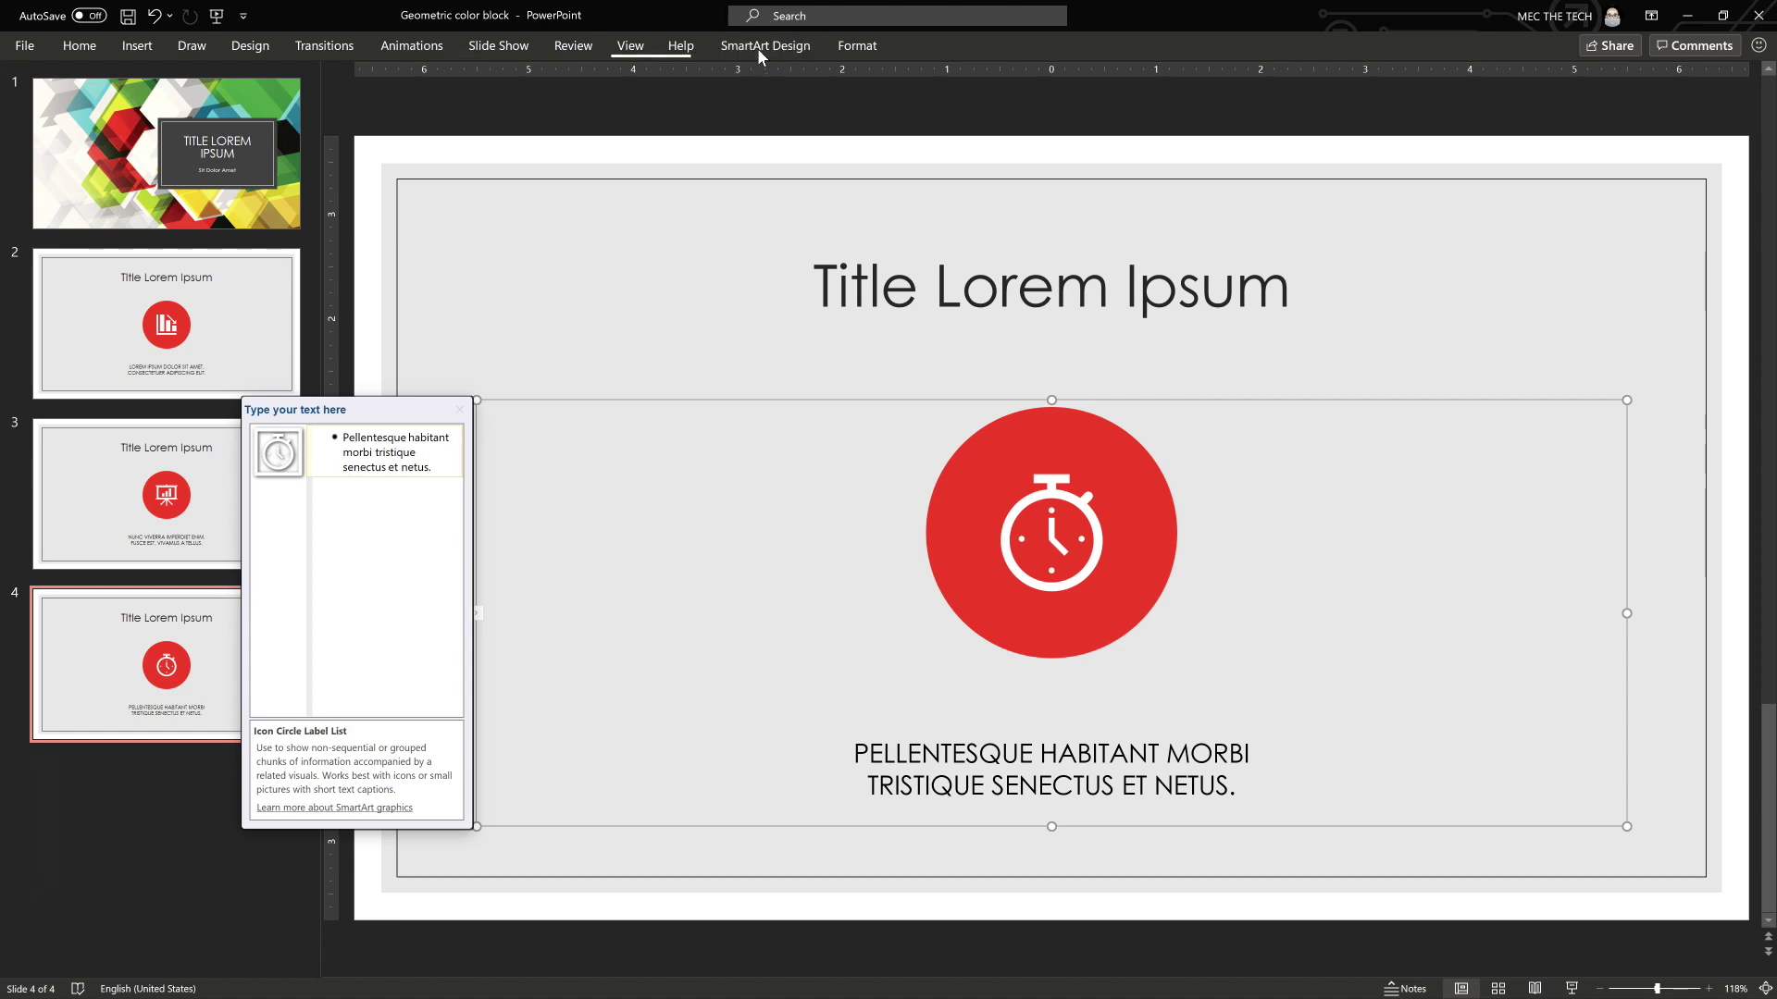
Step: Recolour the stopwatch SmartArt light blue via Change Colors
{"action": "left_click", "coordinate": [759, 46]}
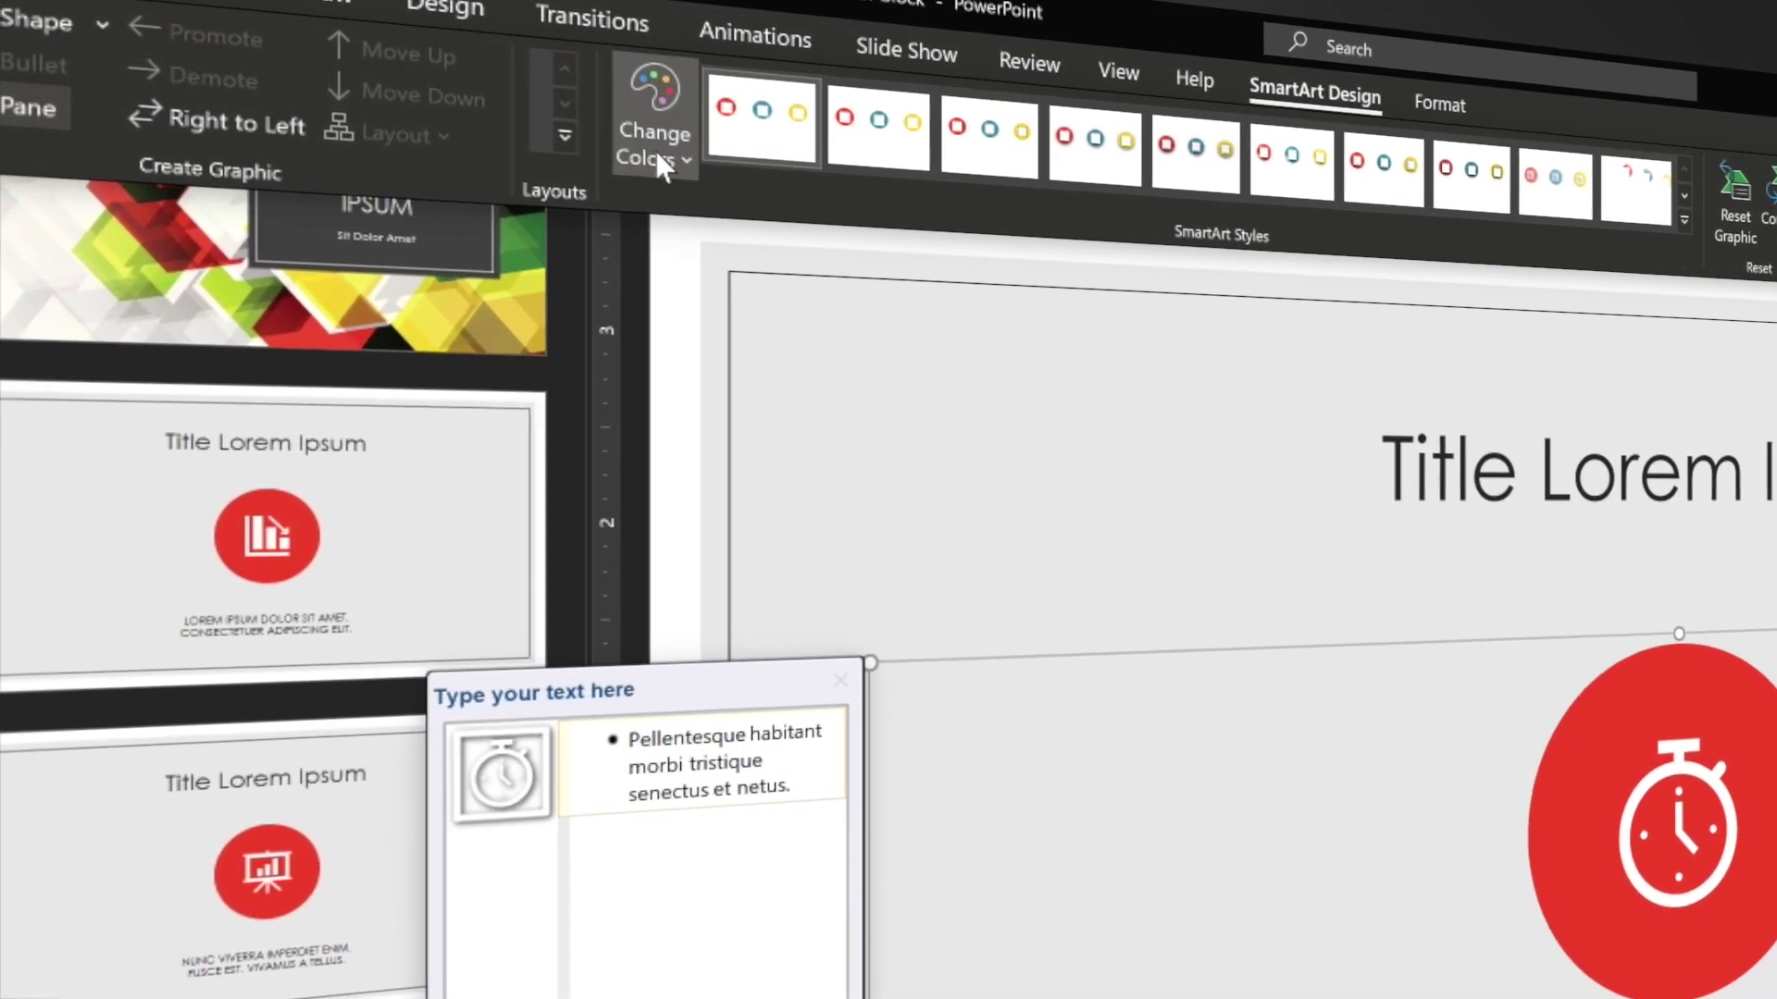
{"action": "left_click", "coordinate": [597, 118]}
{"action": "left_click", "coordinate": [663, 921]}
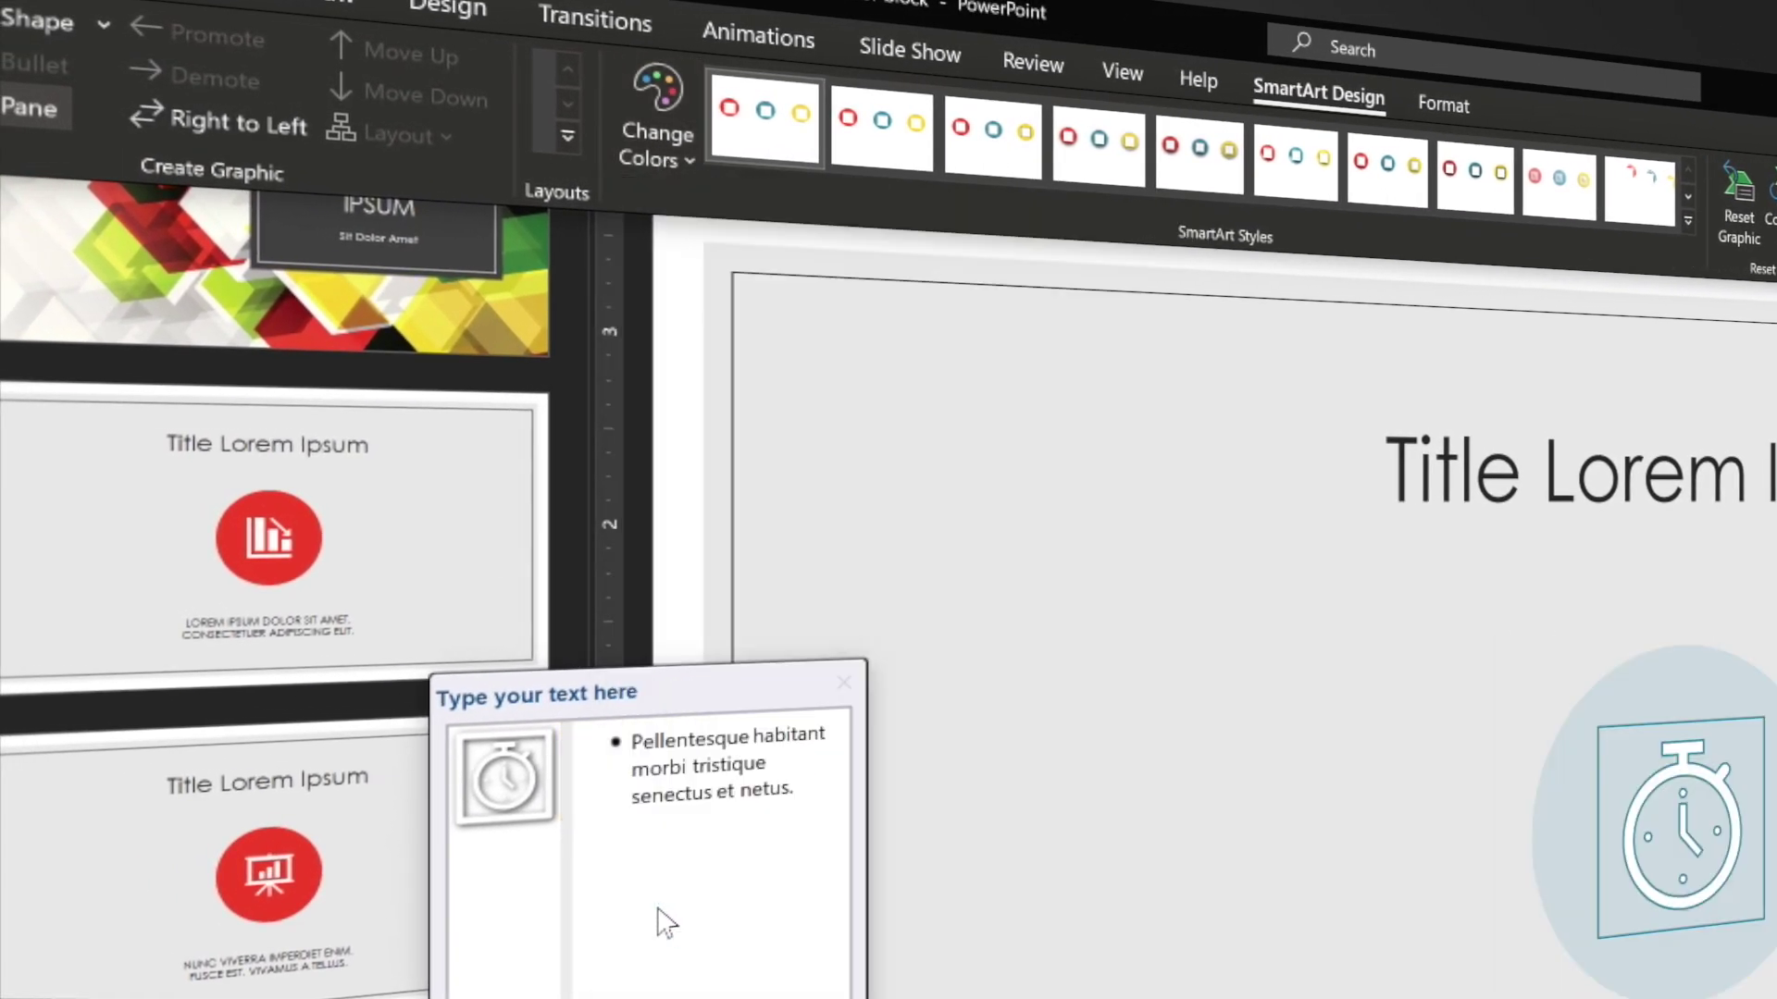
Step: Recolour slide 3's presentation-board SmartArt with the green Accent 1 colours
{"action": "left_click", "coordinate": [308, 777]}
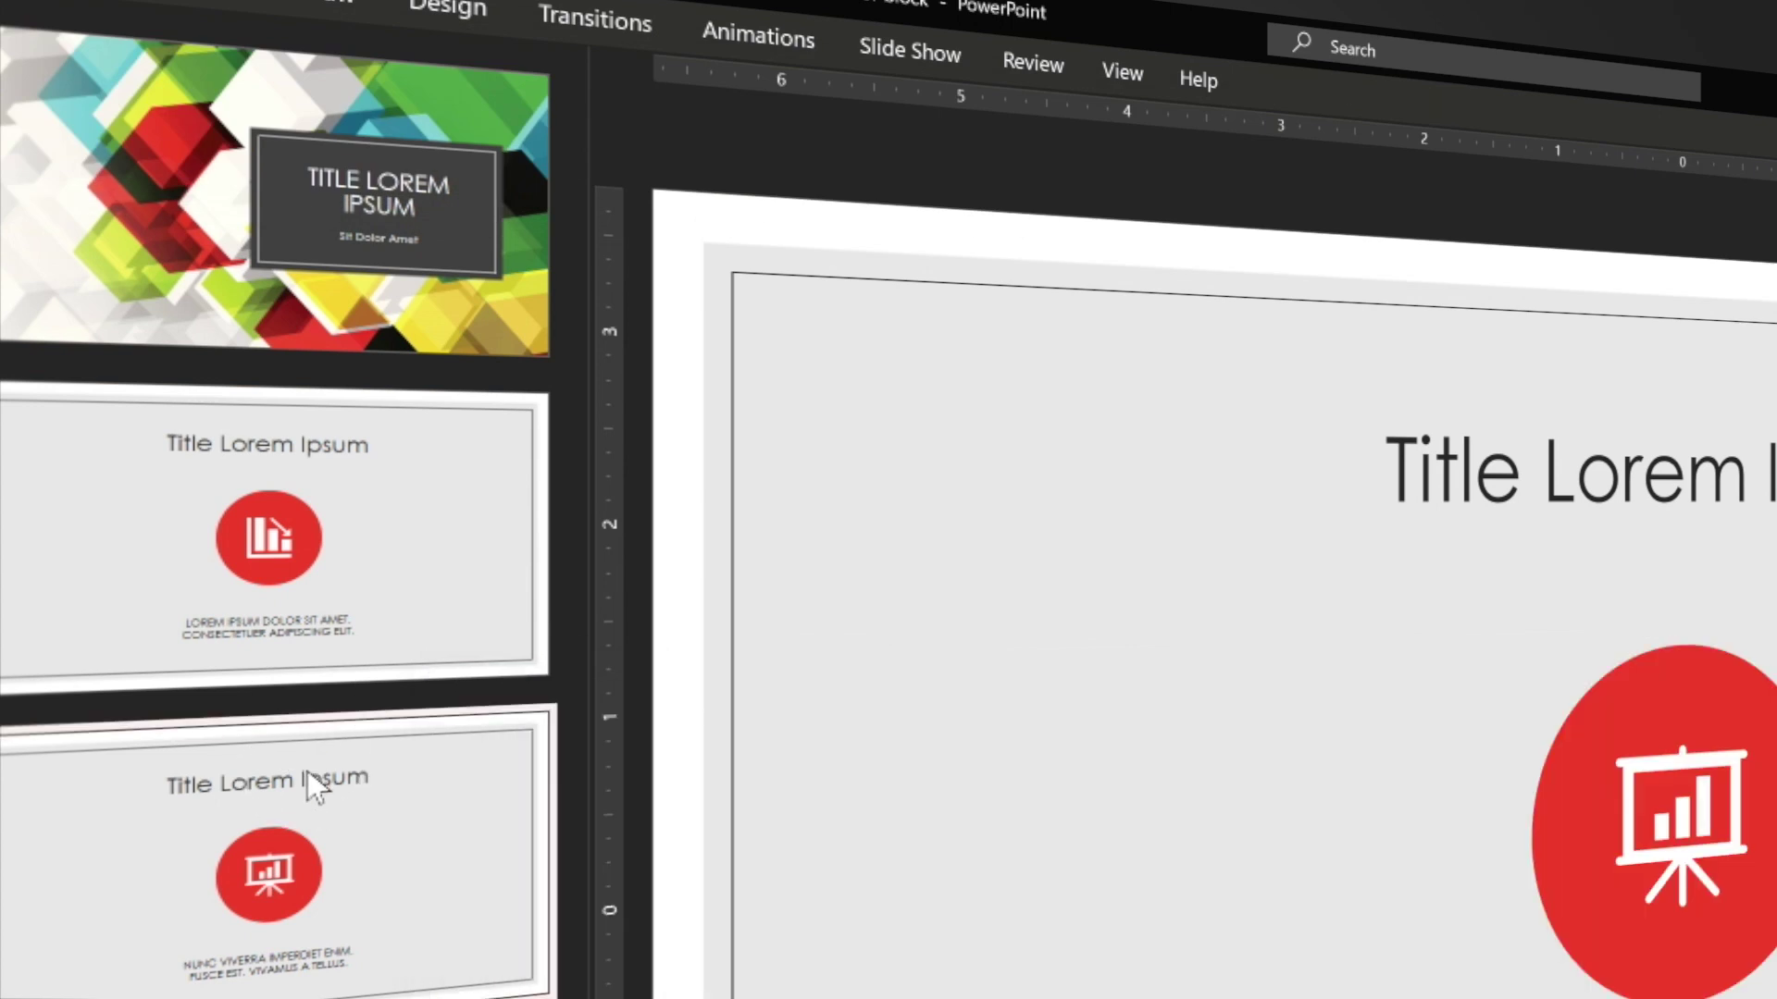
{"action": "left_click", "coordinate": [1402, 787]}
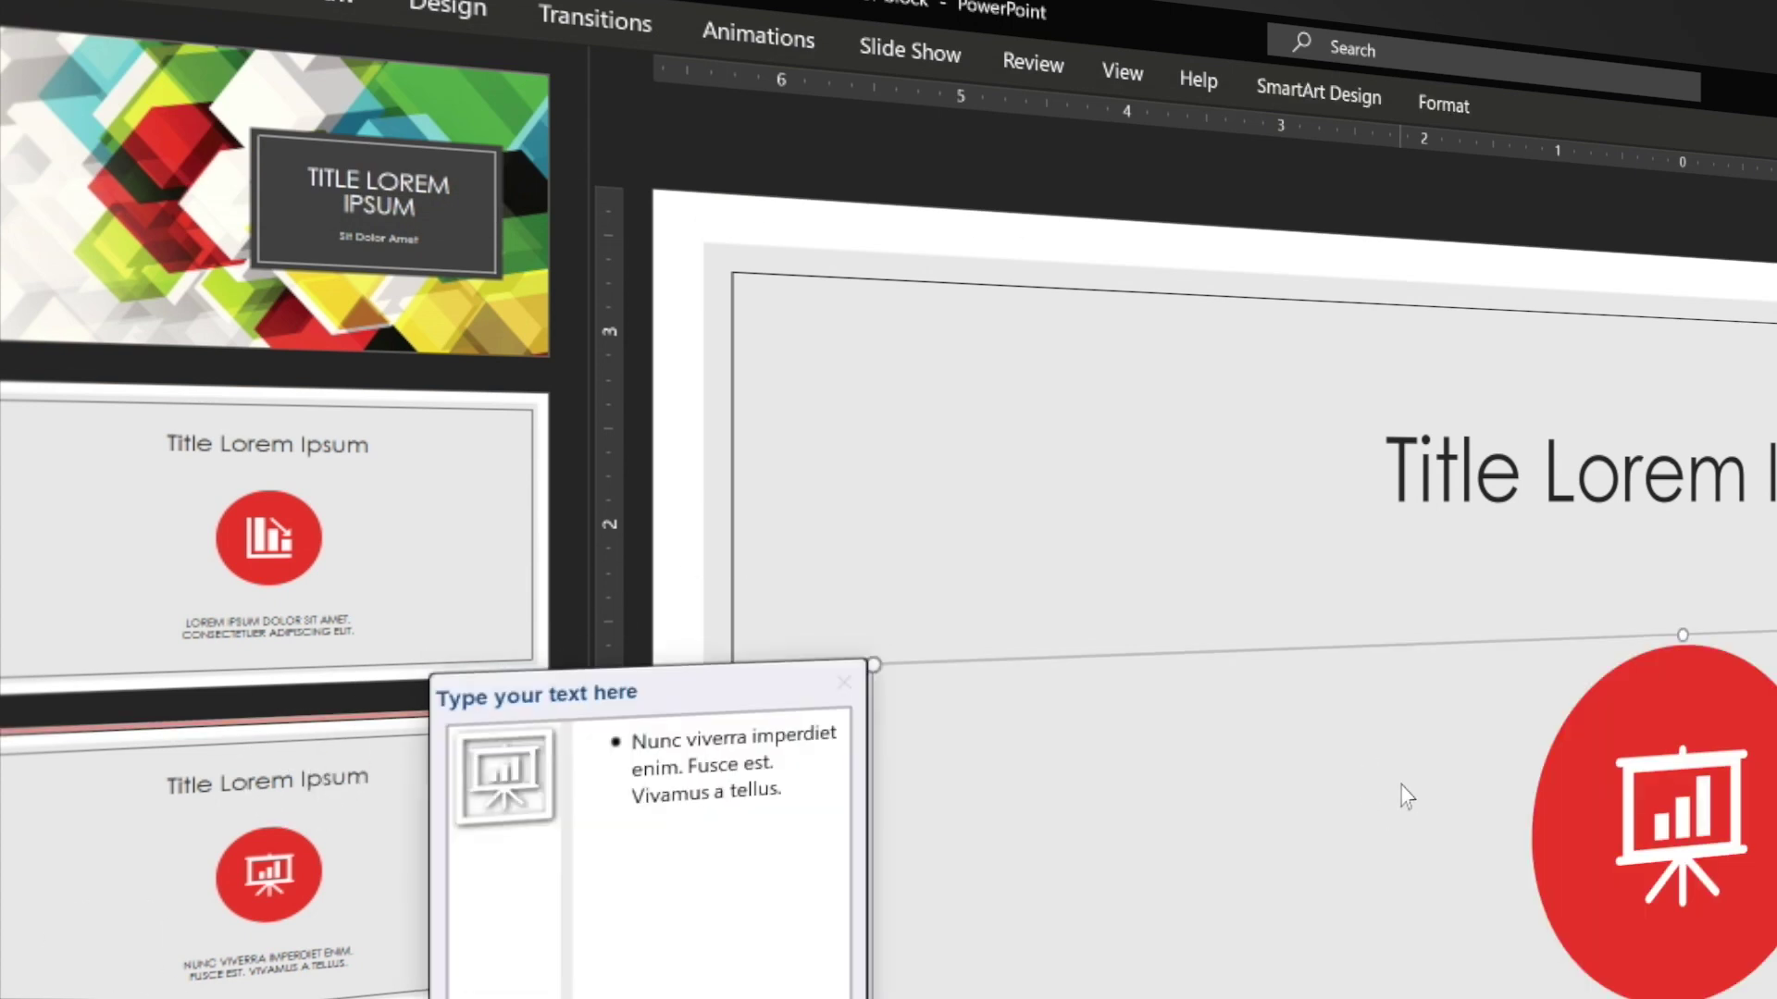
{"action": "left_click", "coordinate": [1324, 95]}
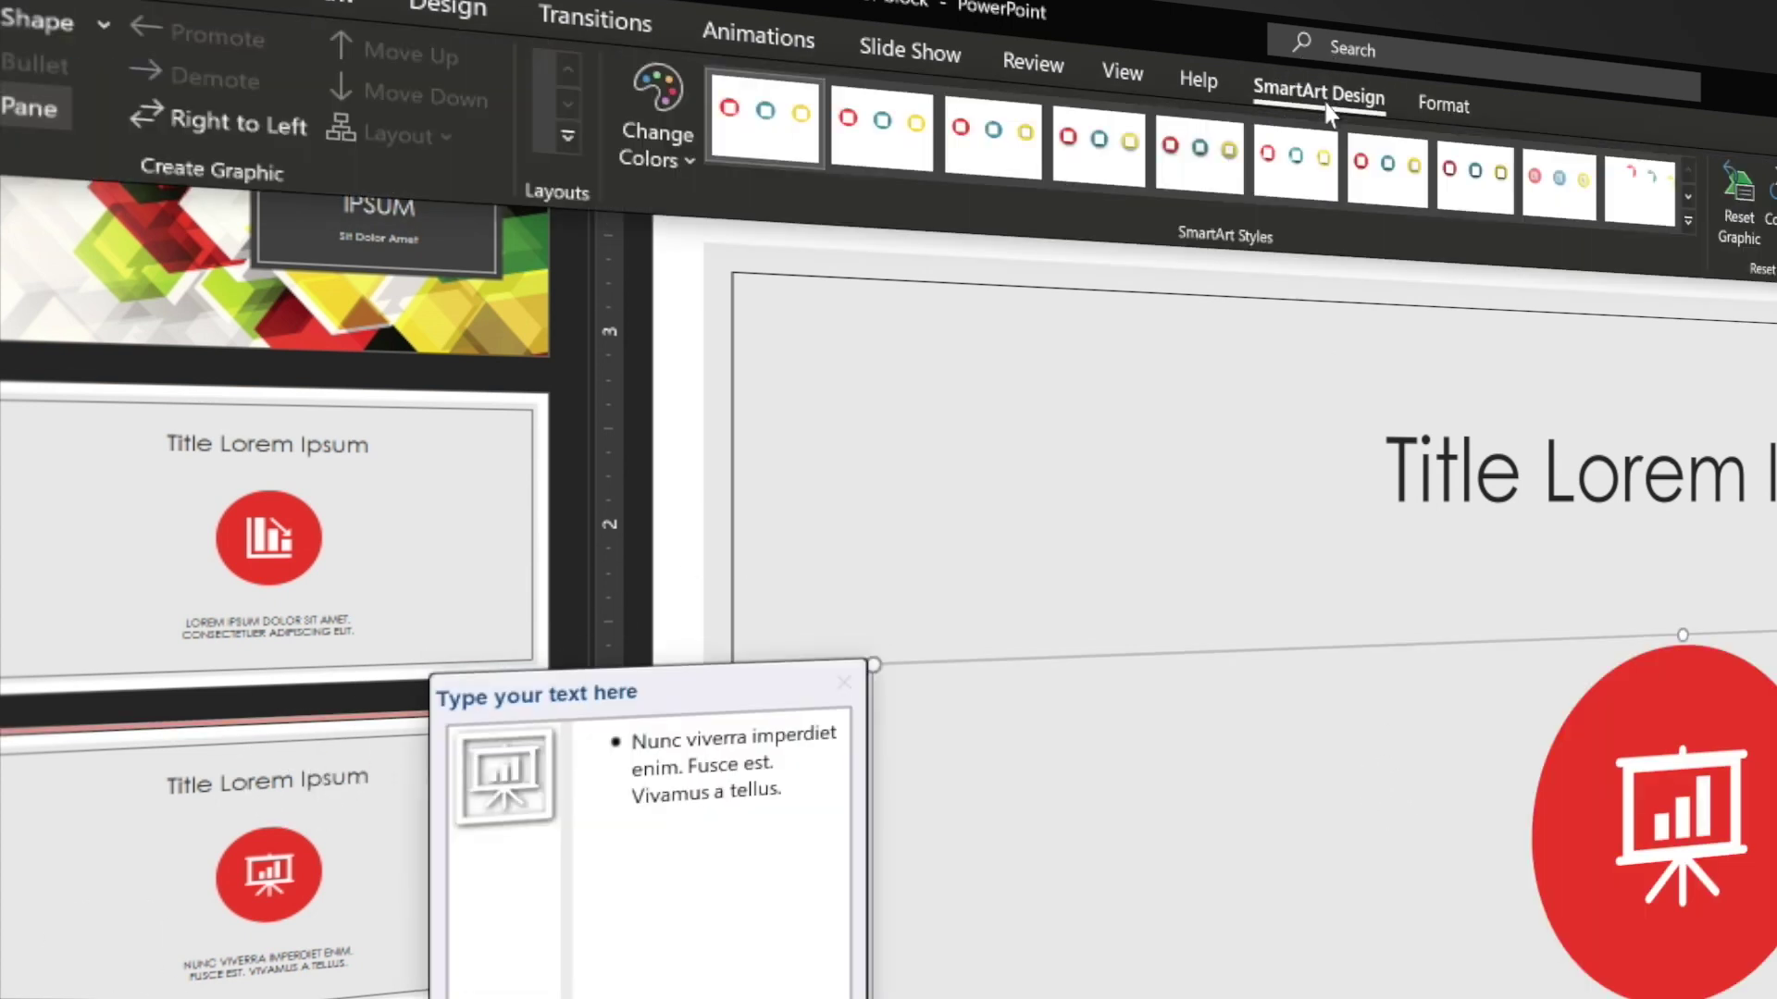
{"action": "left_click", "coordinate": [662, 162]}
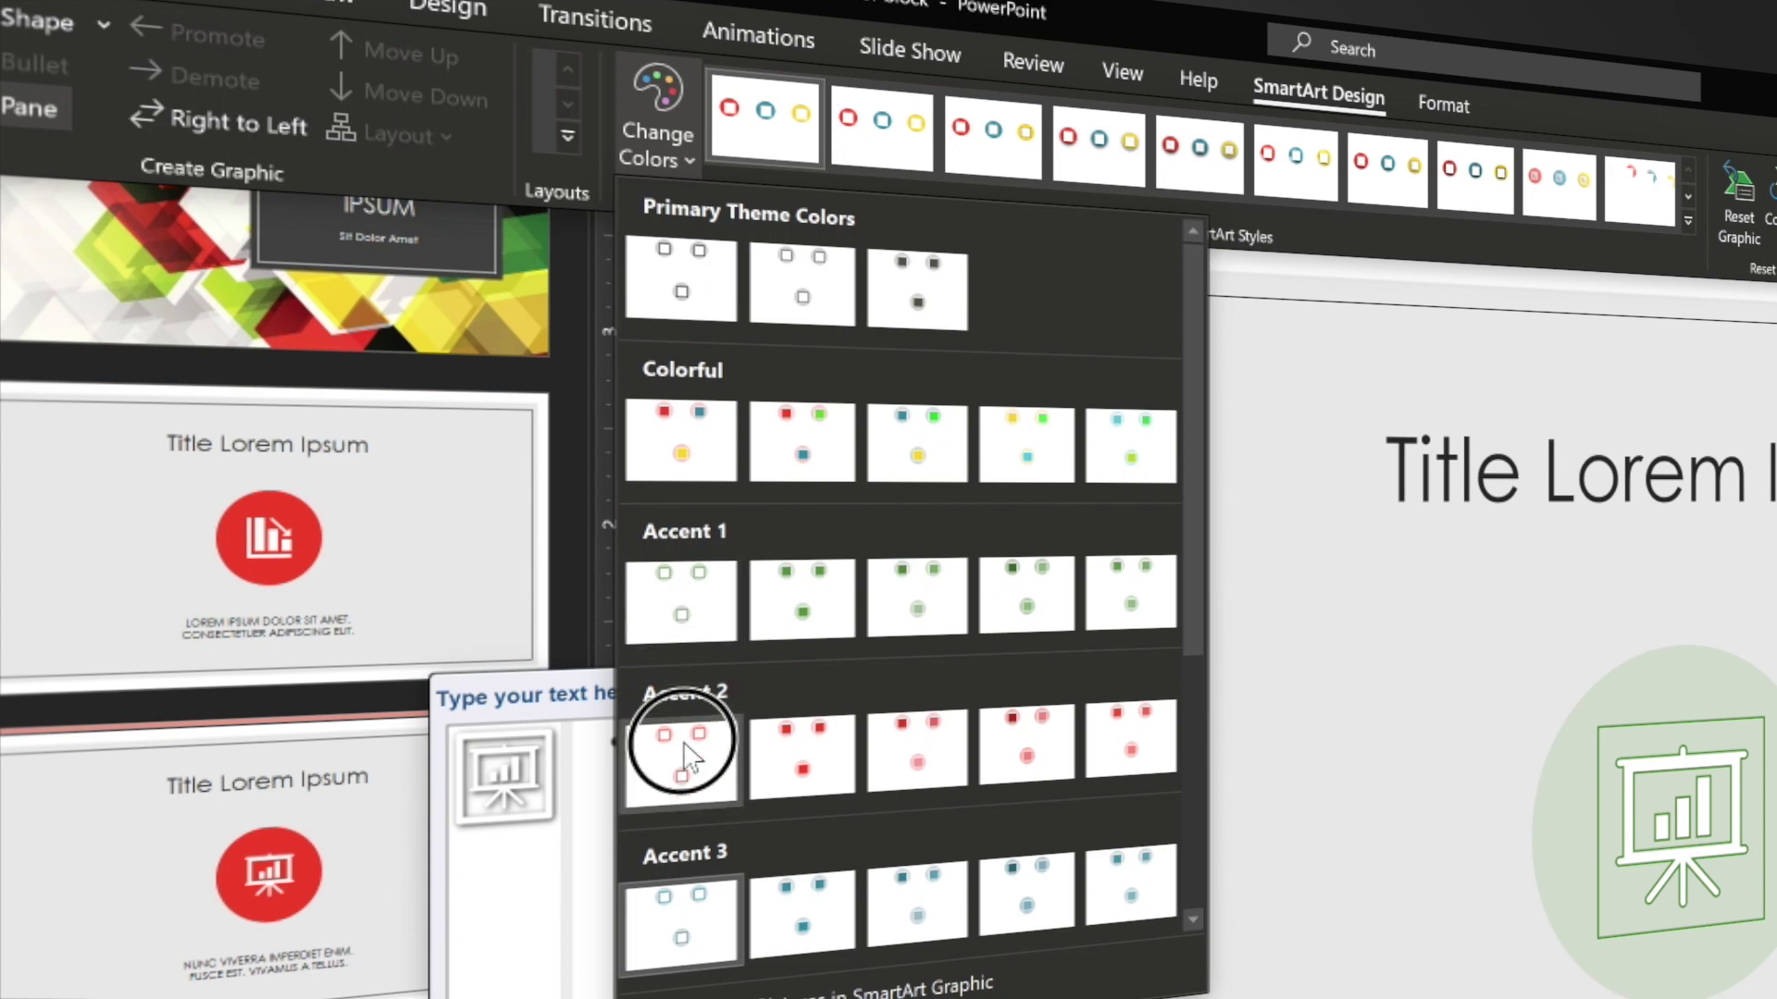
{"action": "left_click", "coordinate": [681, 607]}
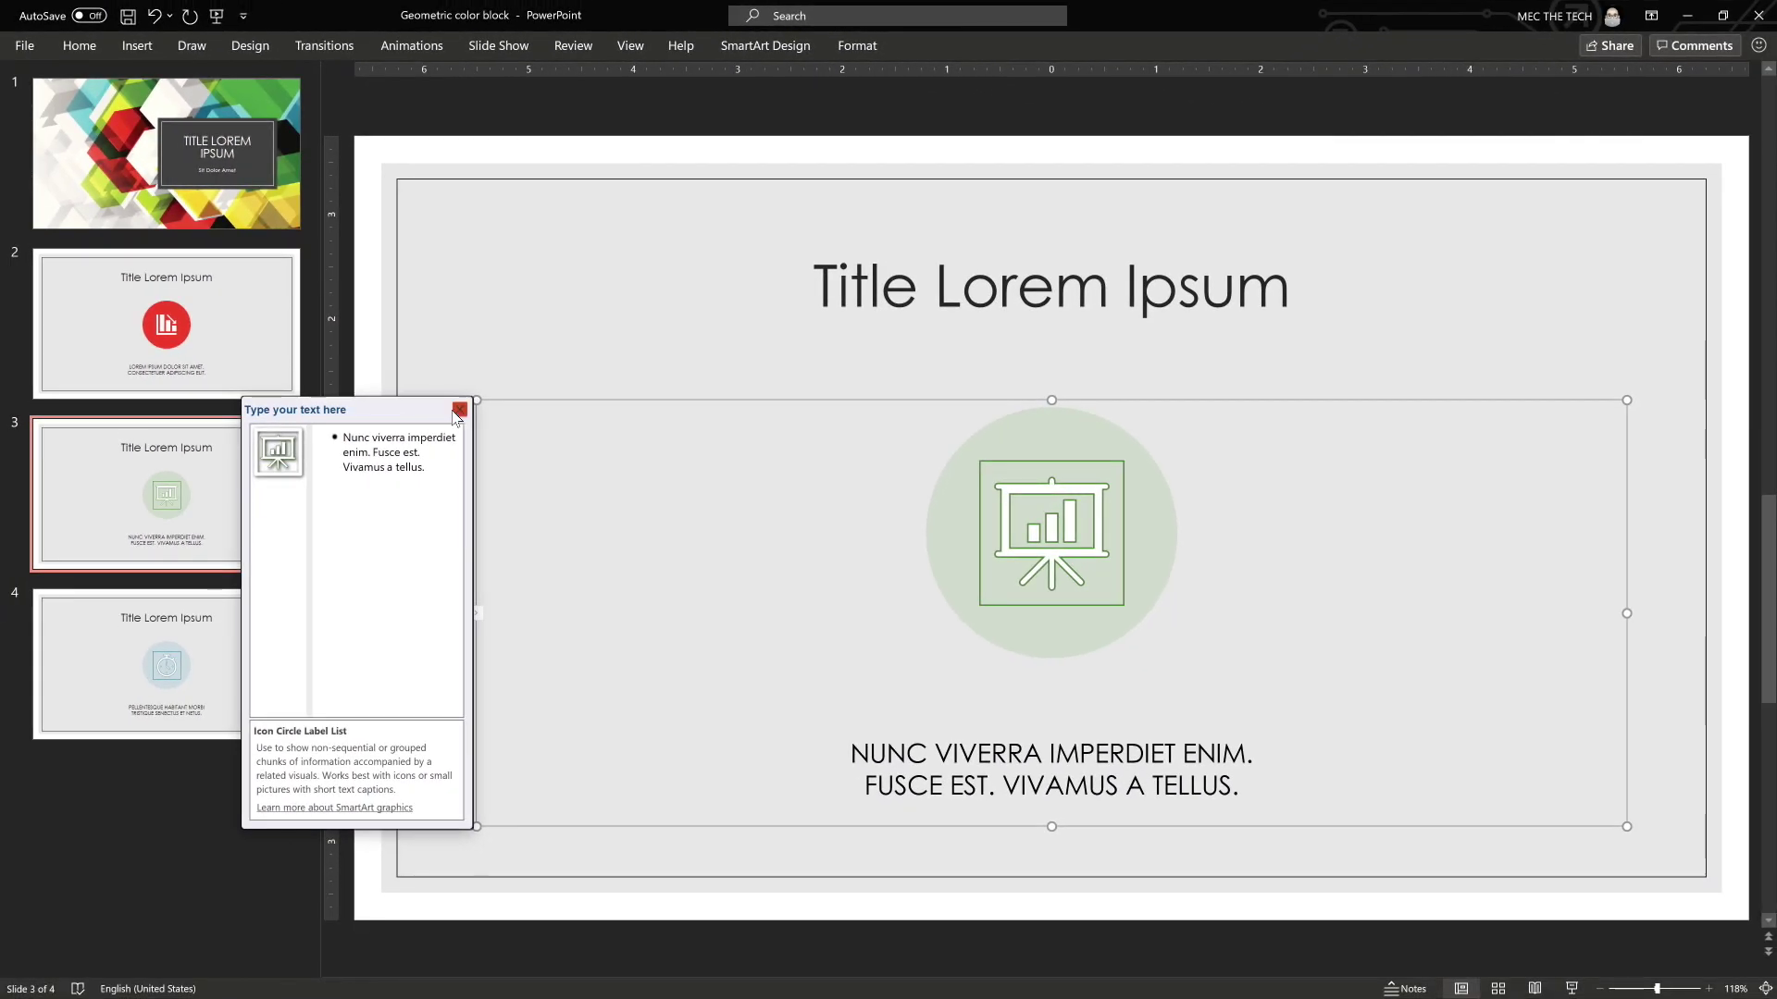
{"action": "left_click", "coordinate": [467, 407]}
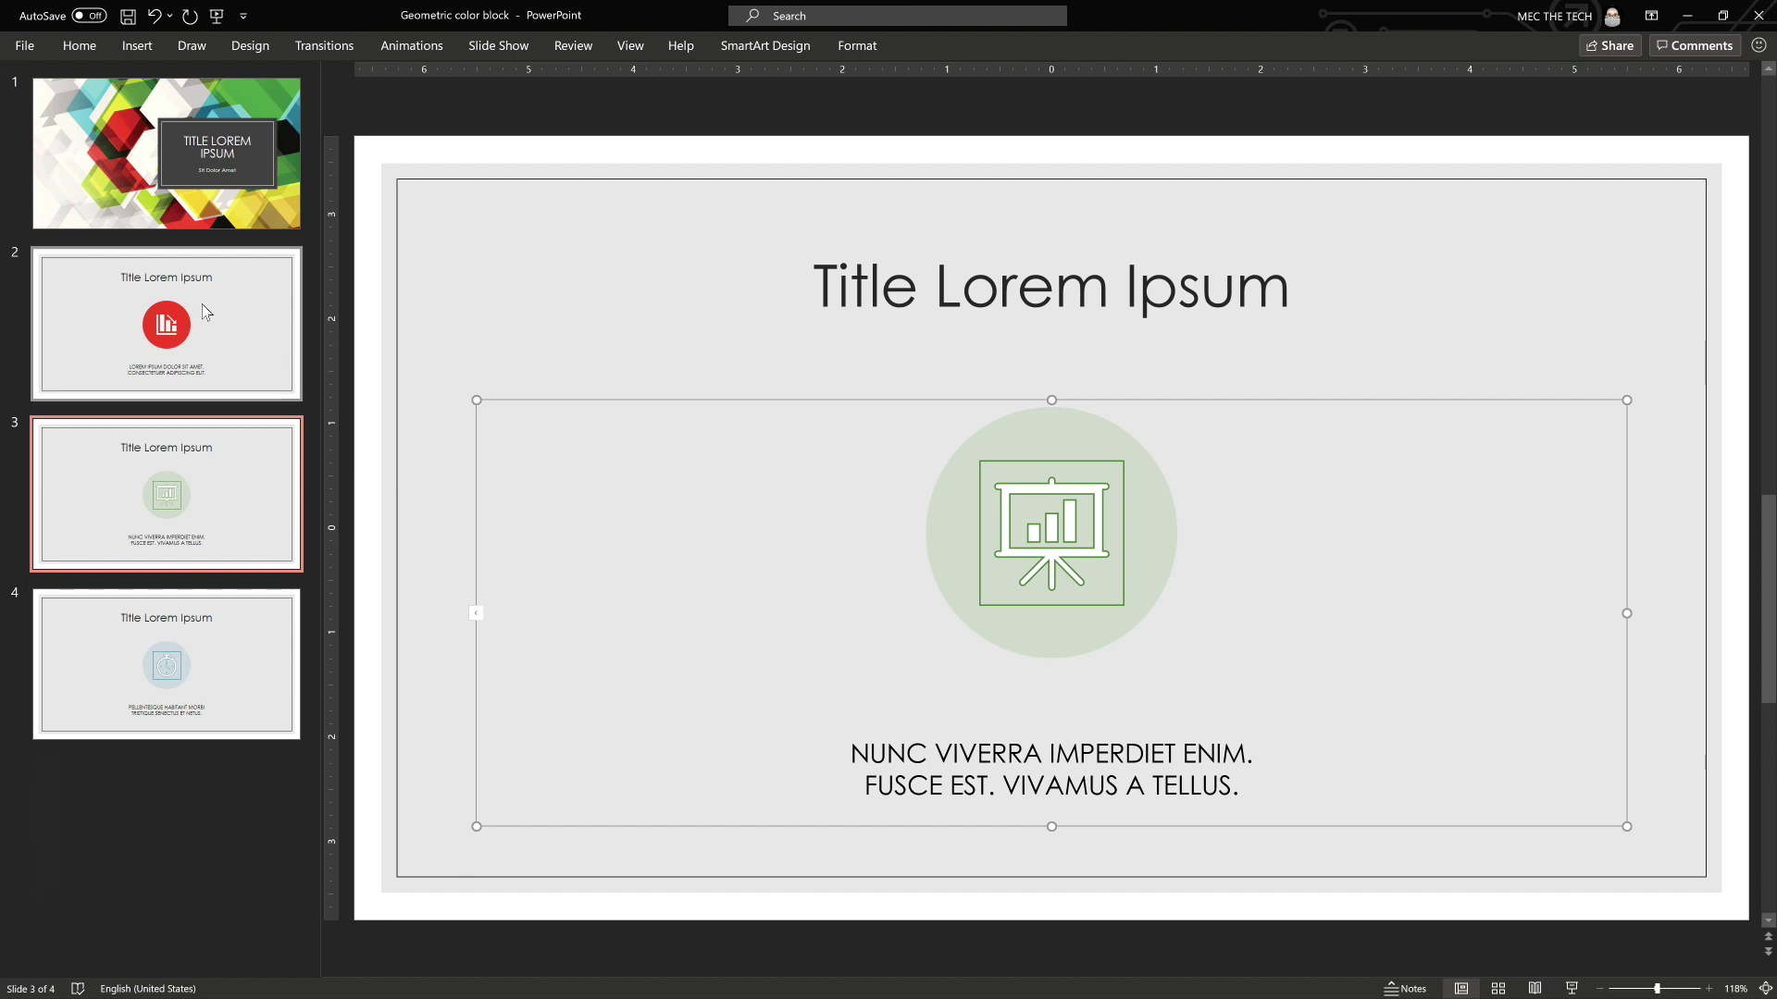
Step: Insert a Title Only slide right after the title slide as the new slide 2
{"action": "left_click", "coordinate": [170, 222]}
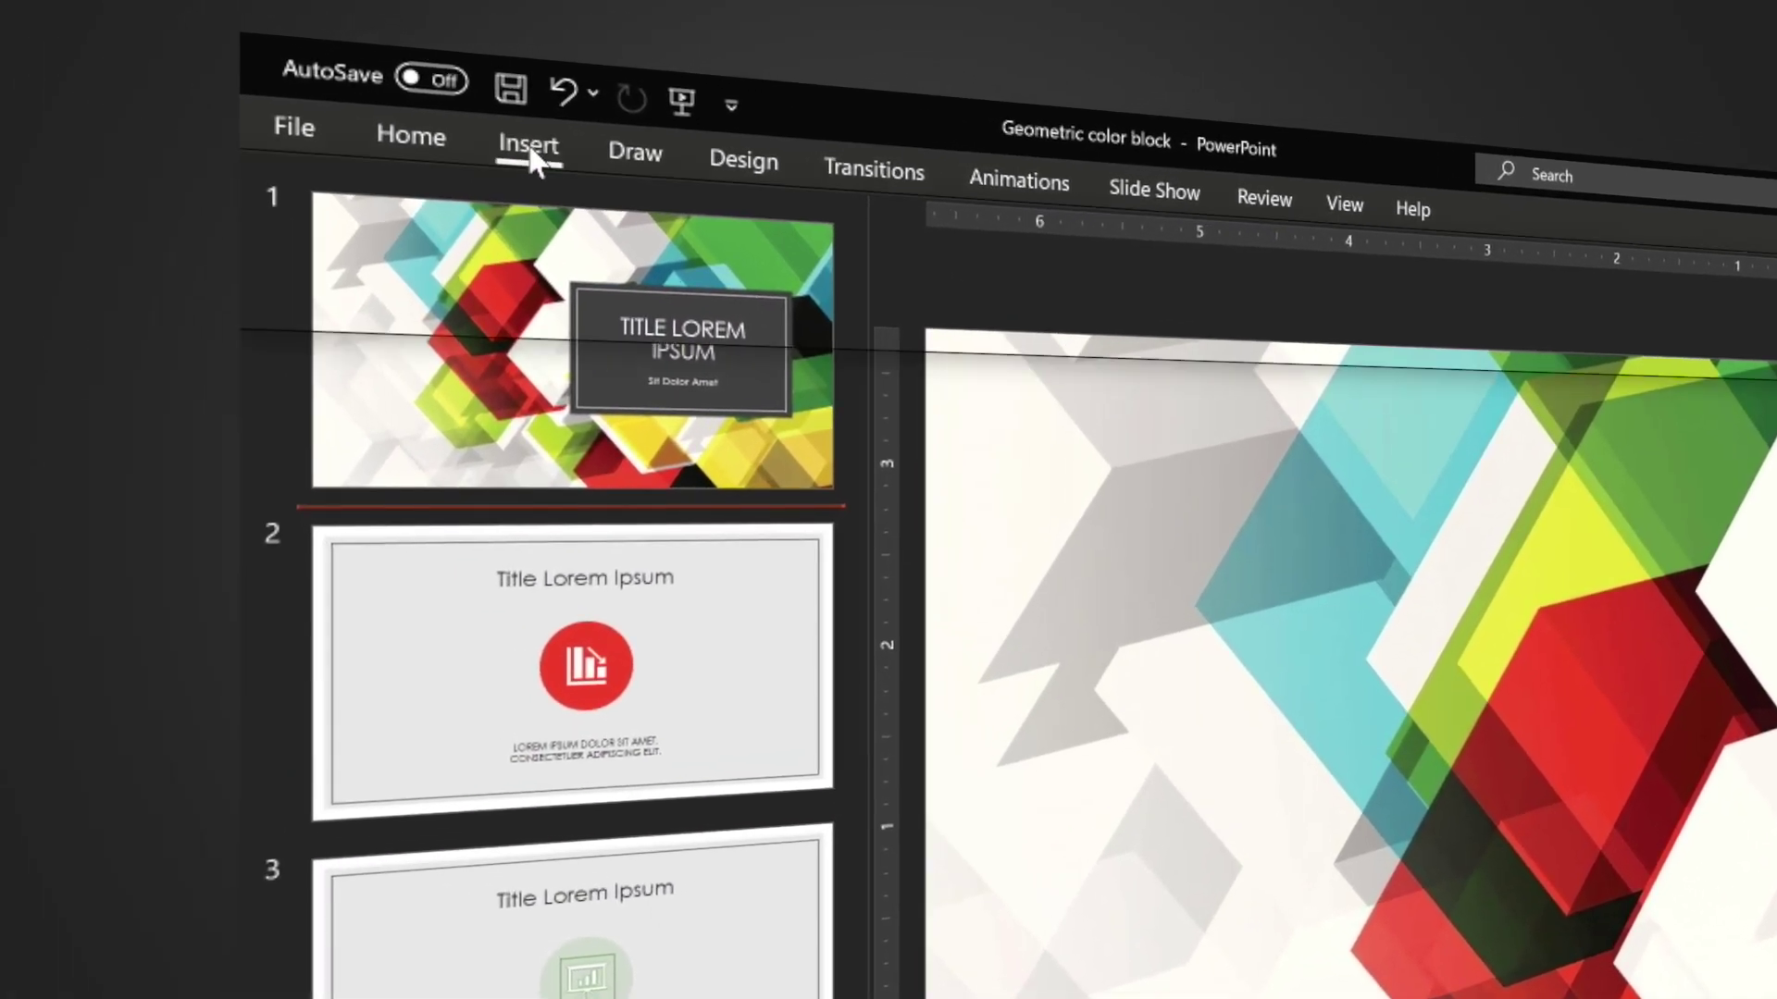
{"action": "left_click", "coordinate": [530, 148]}
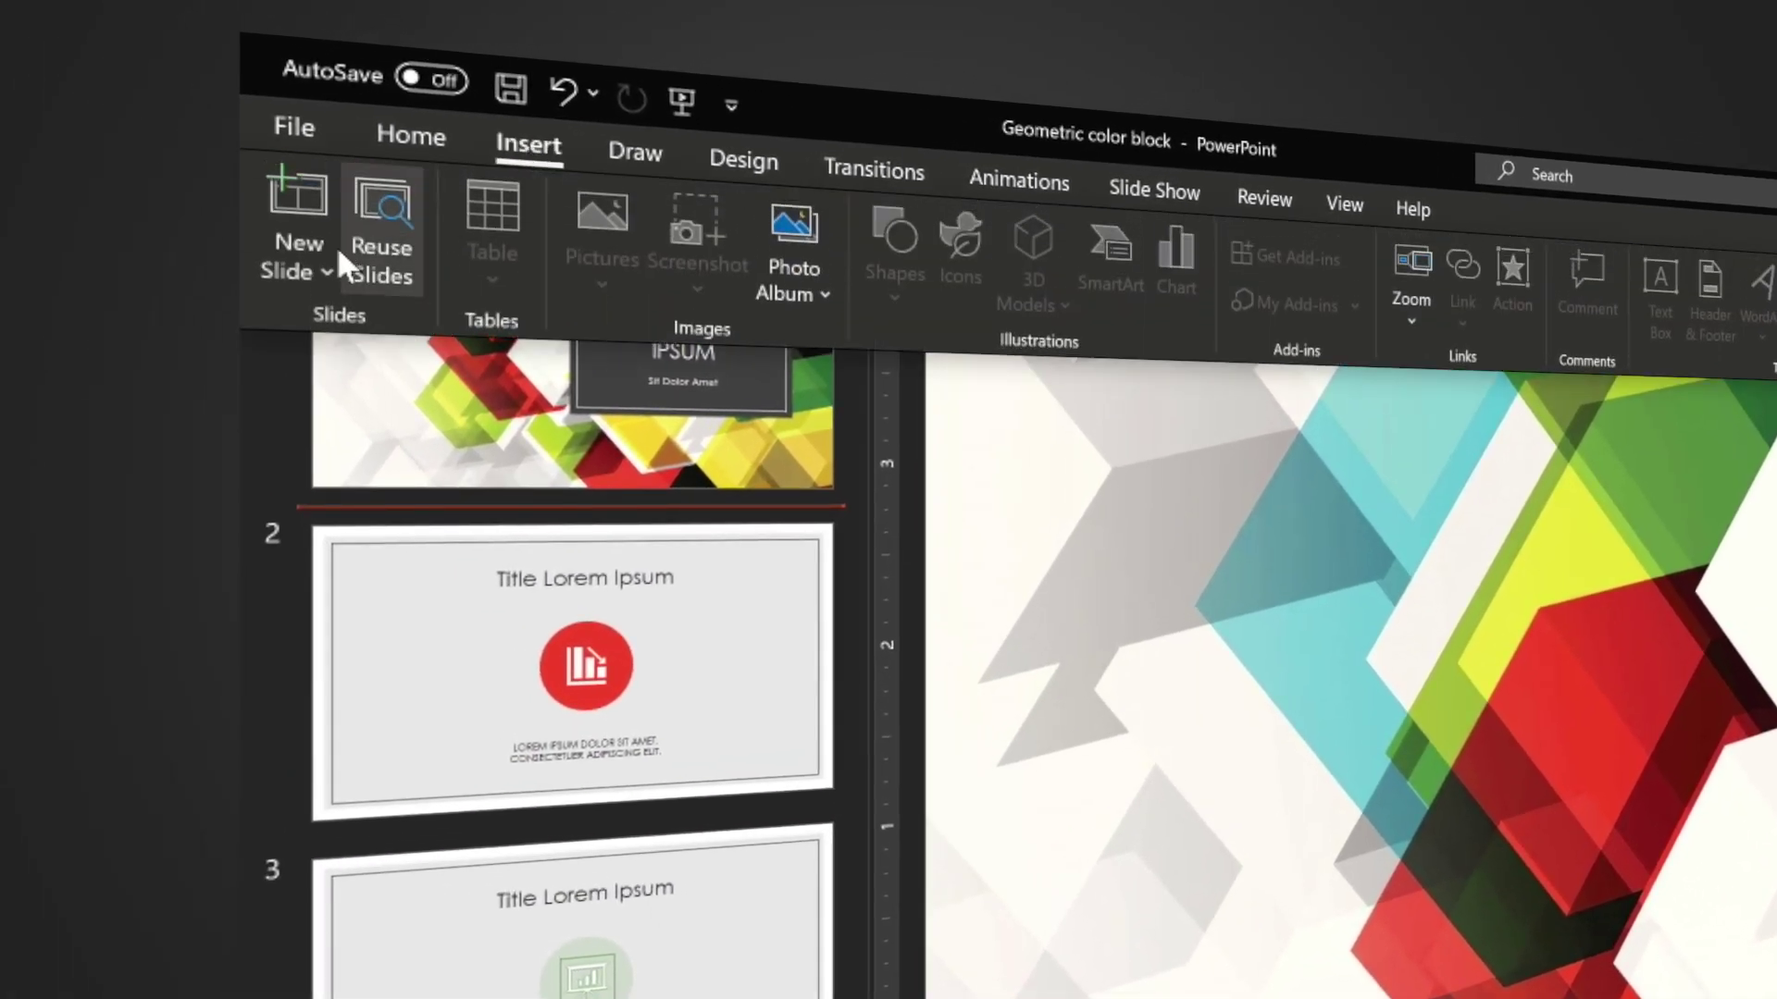
{"action": "left_click", "coordinate": [315, 241]}
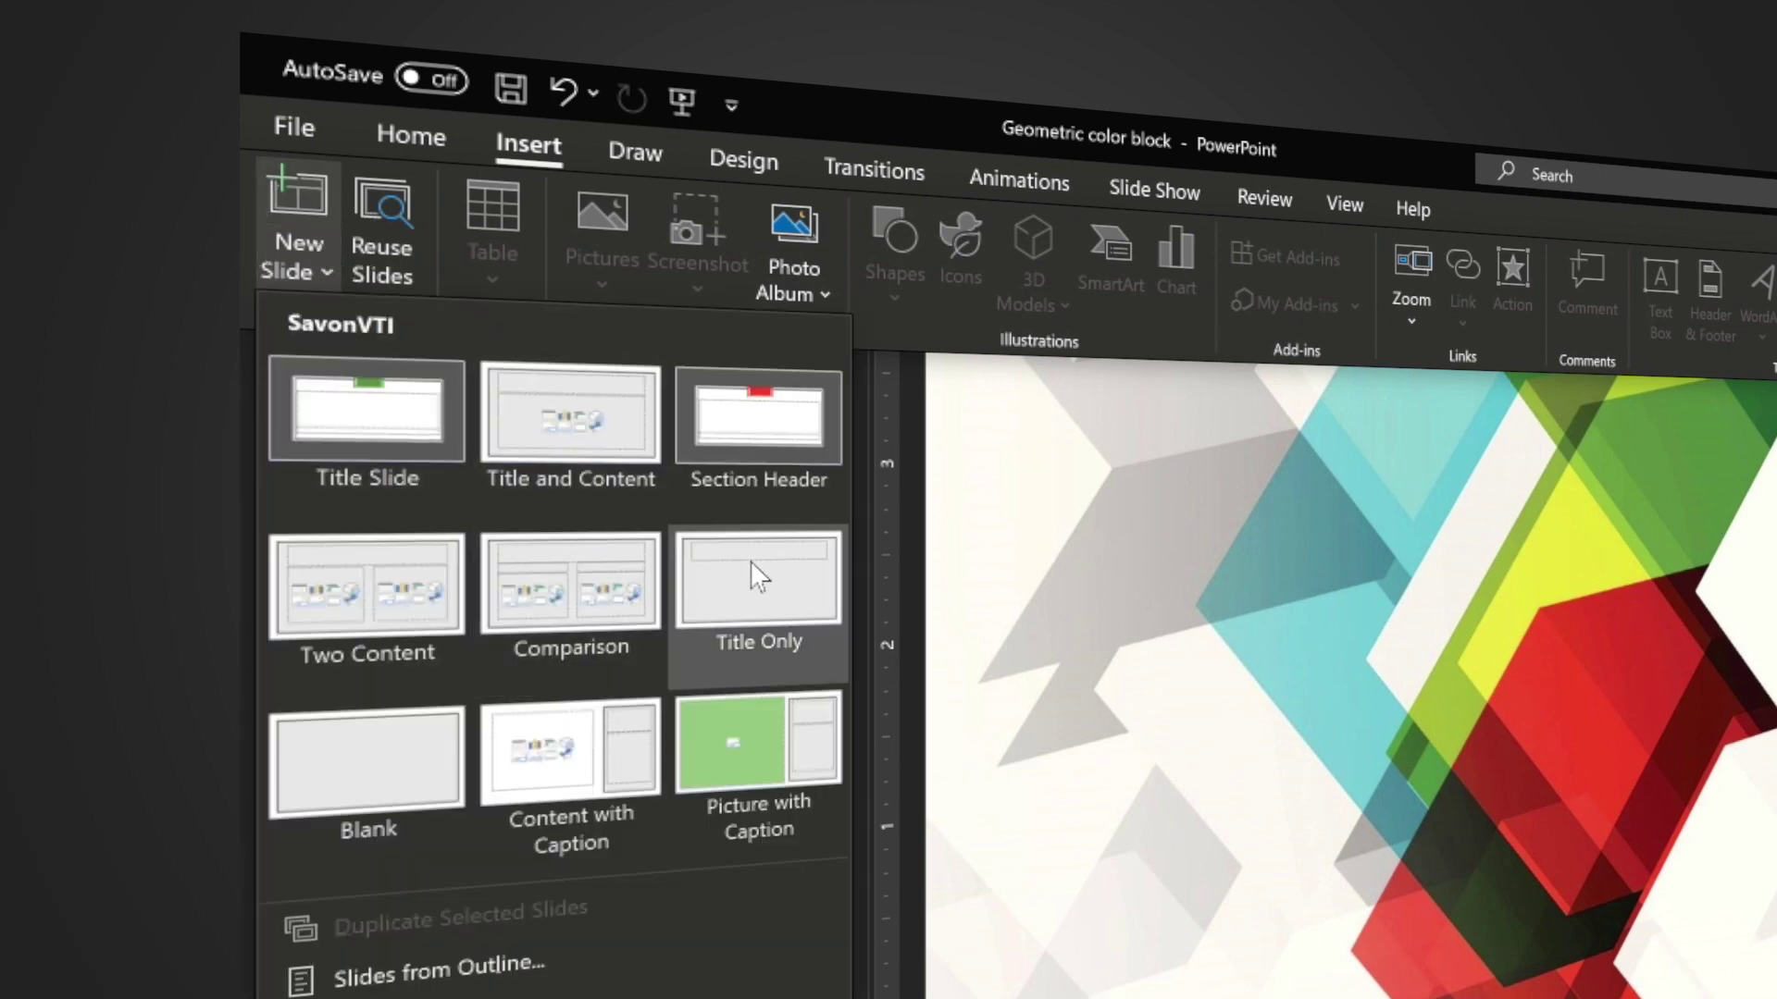
{"action": "left_click", "coordinate": [368, 805]}
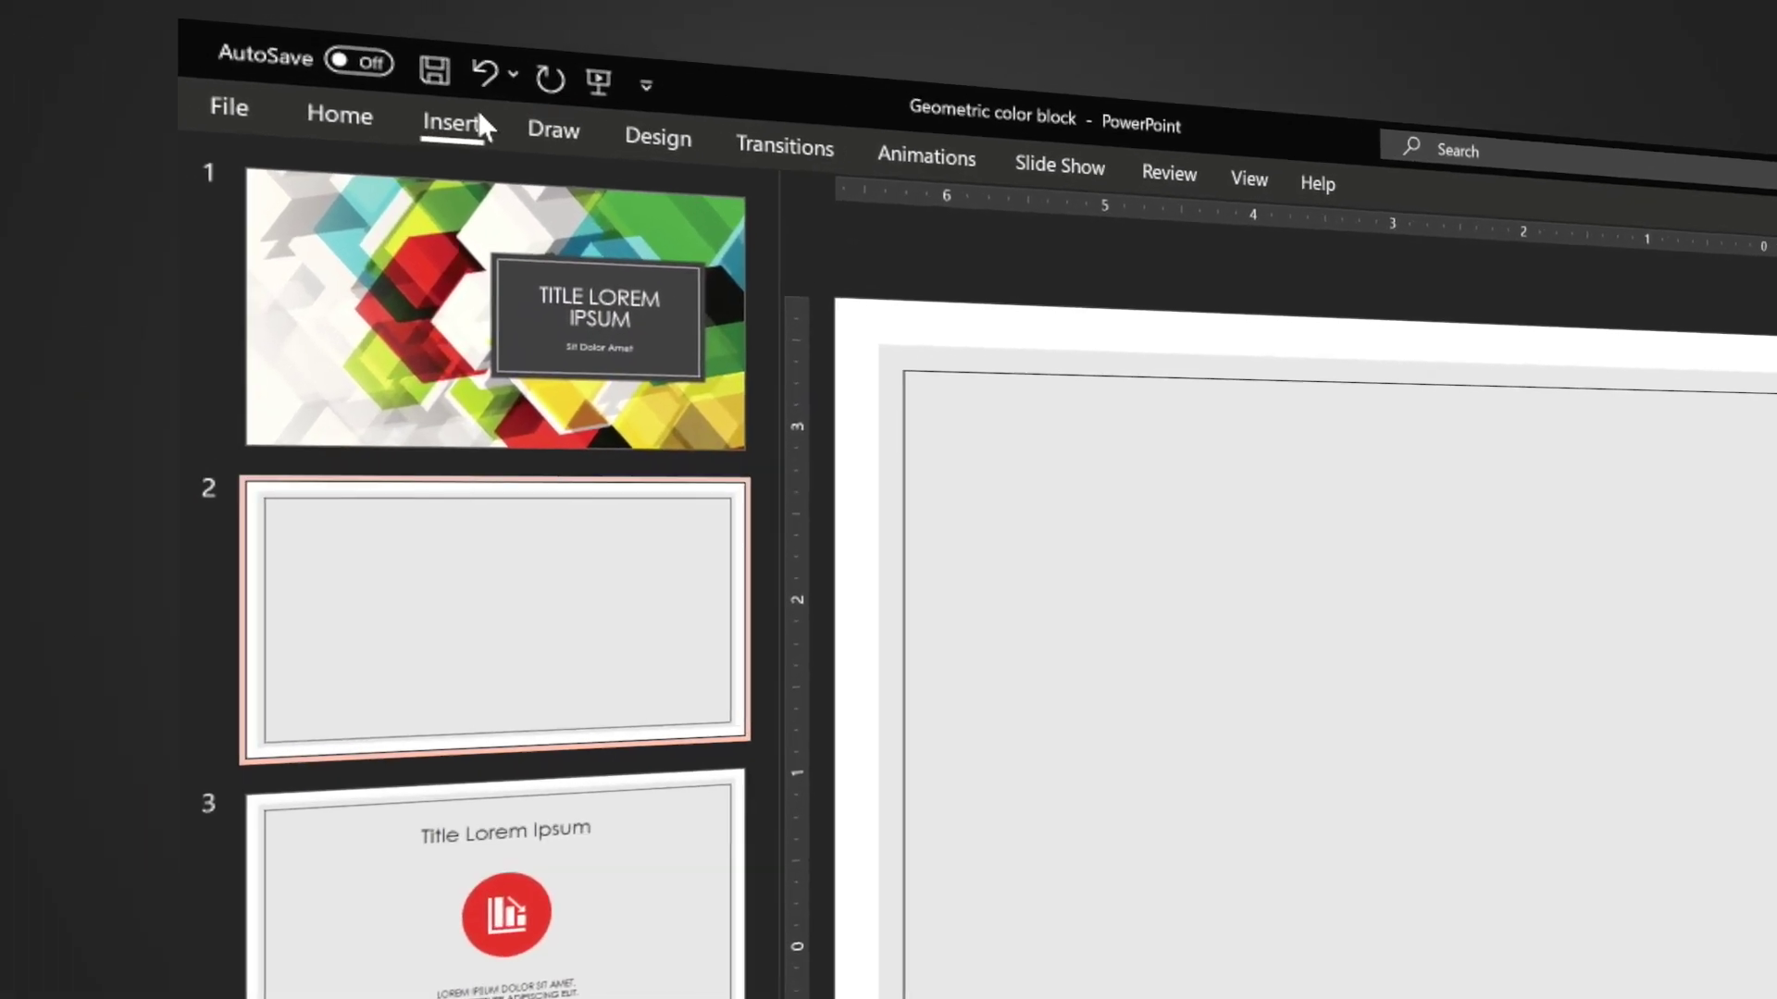
{"action": "left_click", "coordinate": [149, 45]}
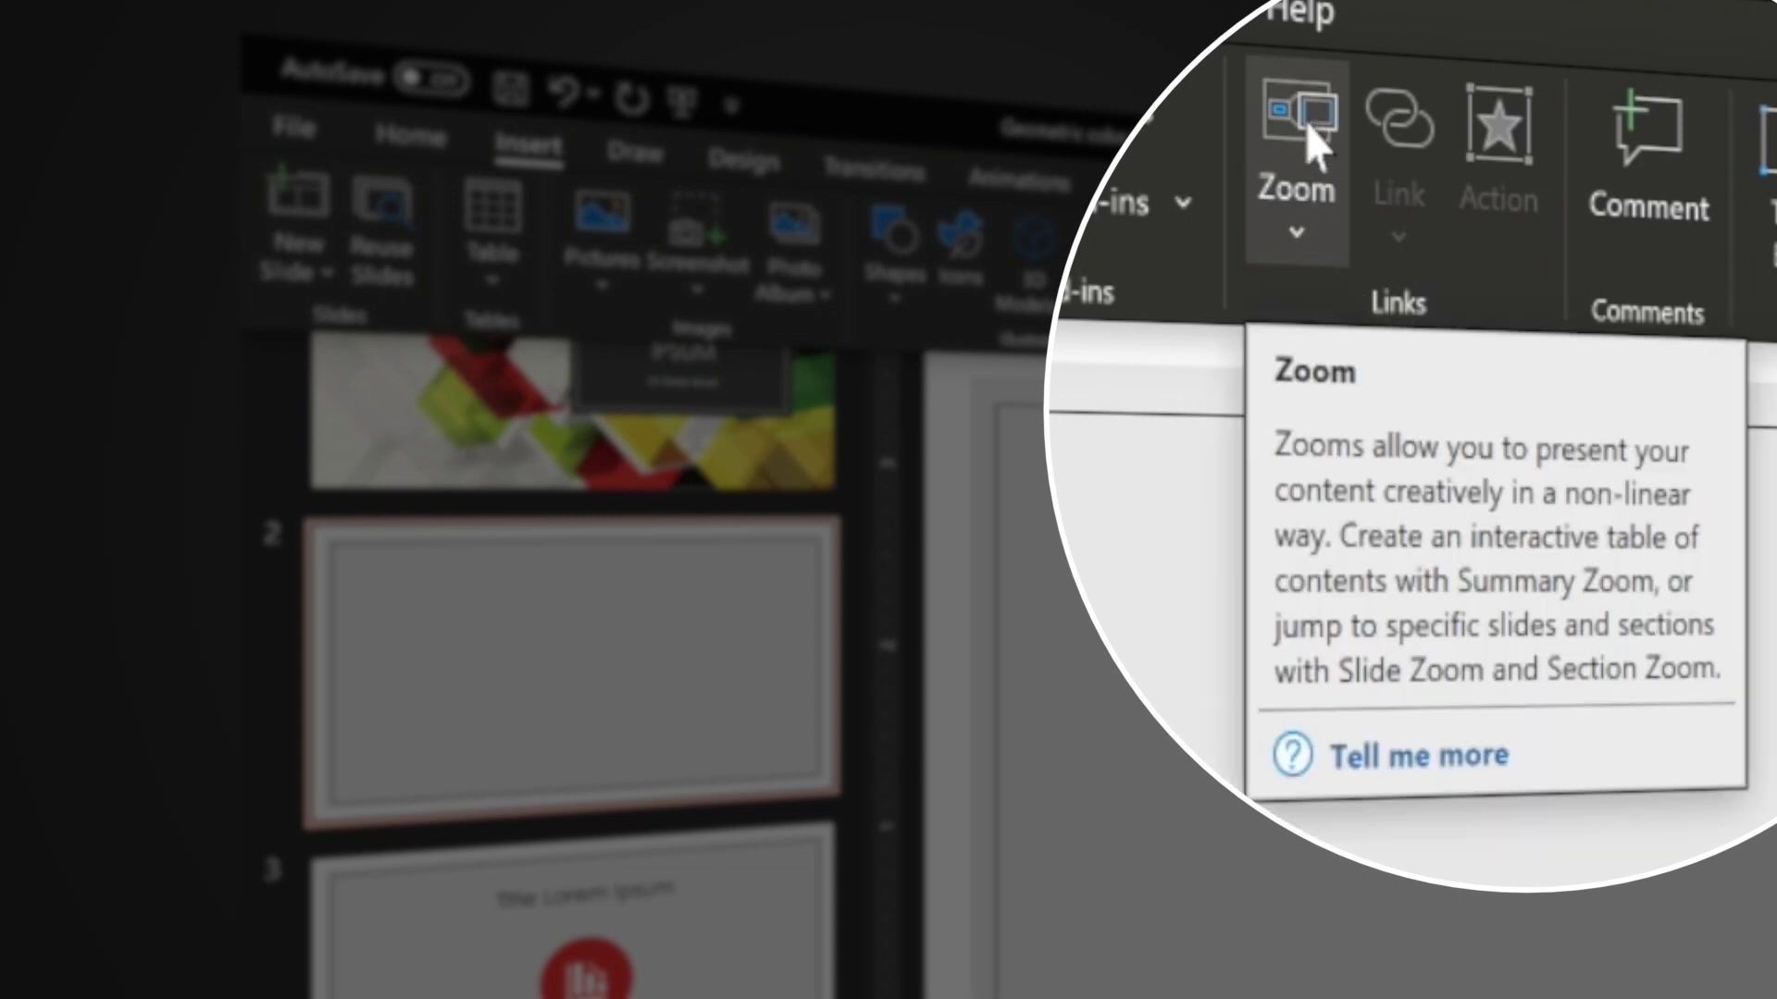
{"action": "left_click", "coordinate": [1305, 138]}
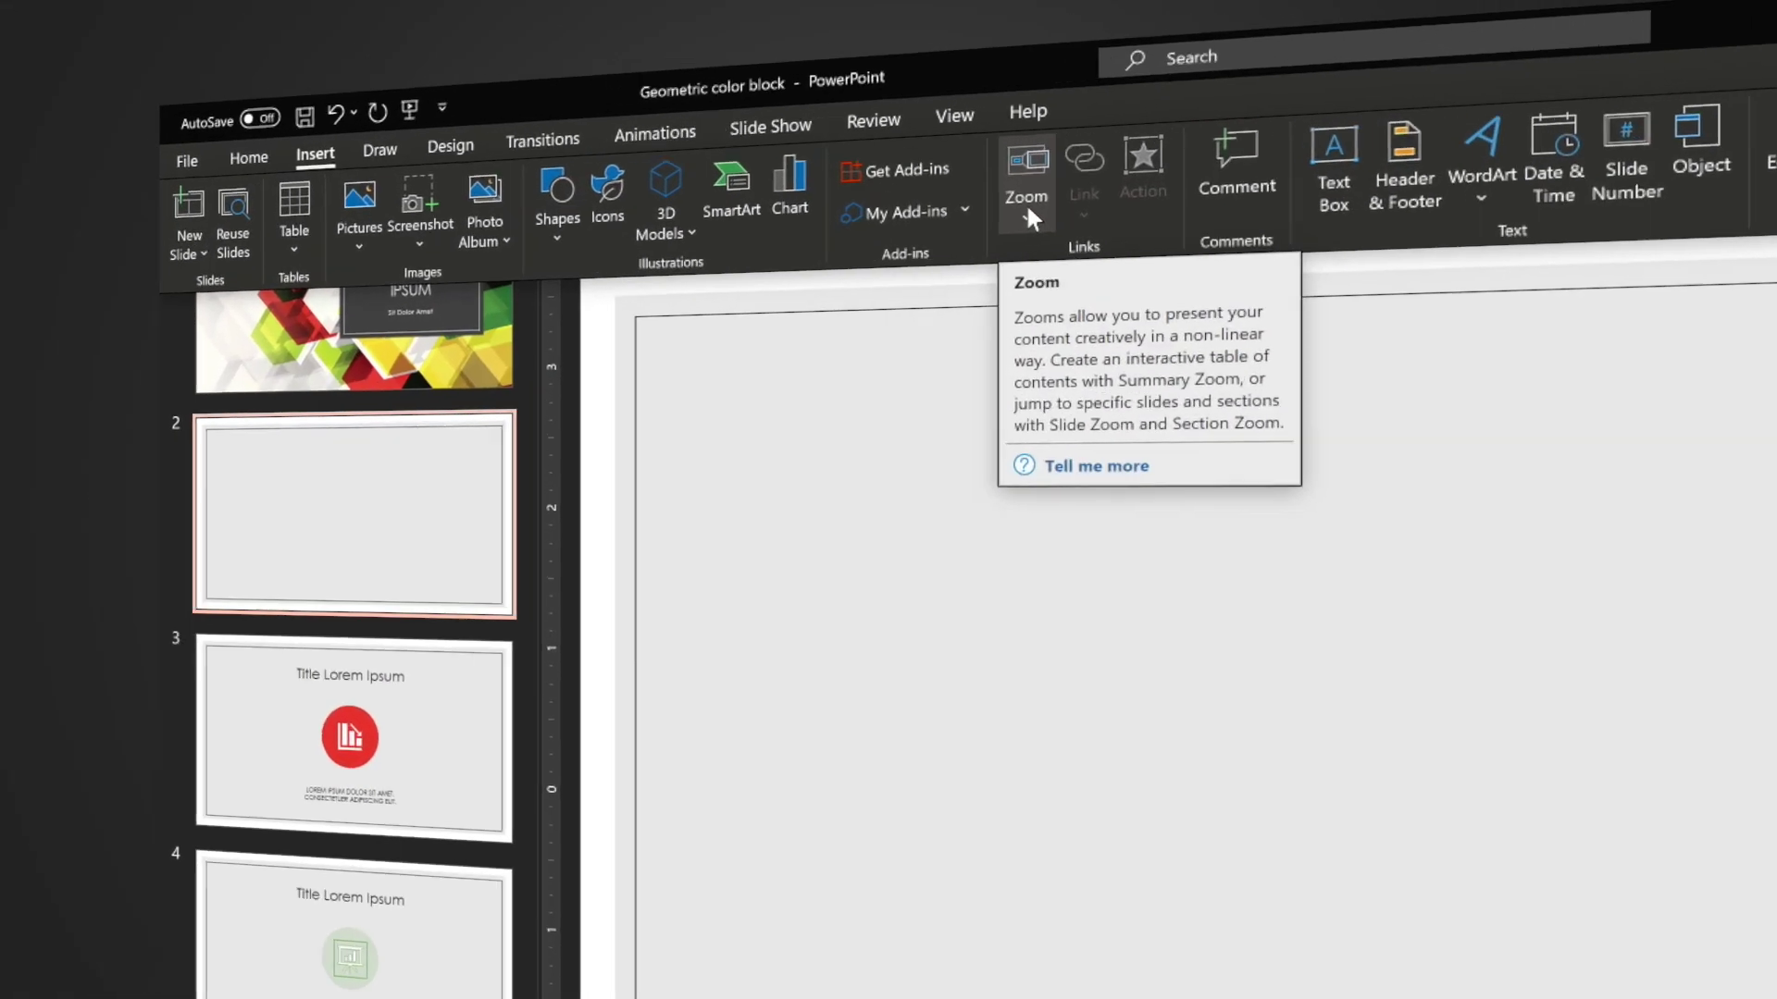
Step: Insert Slide Zoom thumbnails for slides 3, 4 and 5 onto slide 2
{"action": "left_click", "coordinate": [679, 109]}
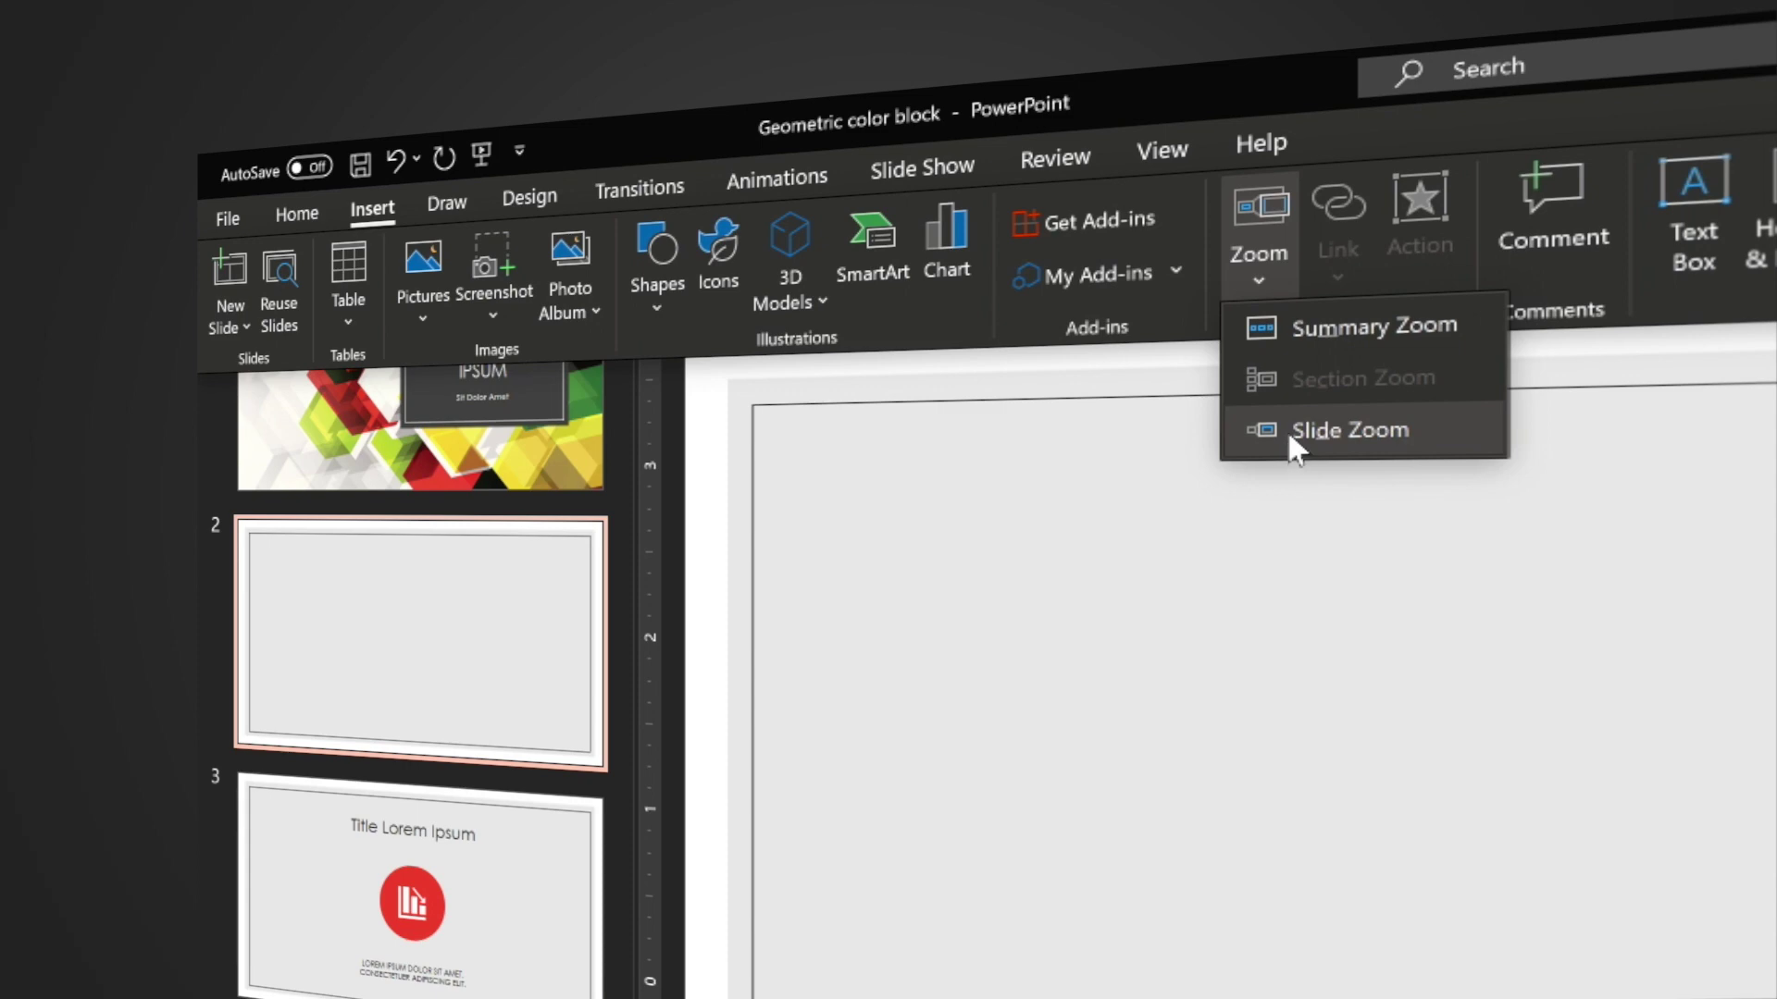
{"action": "left_click", "coordinate": [1288, 431]}
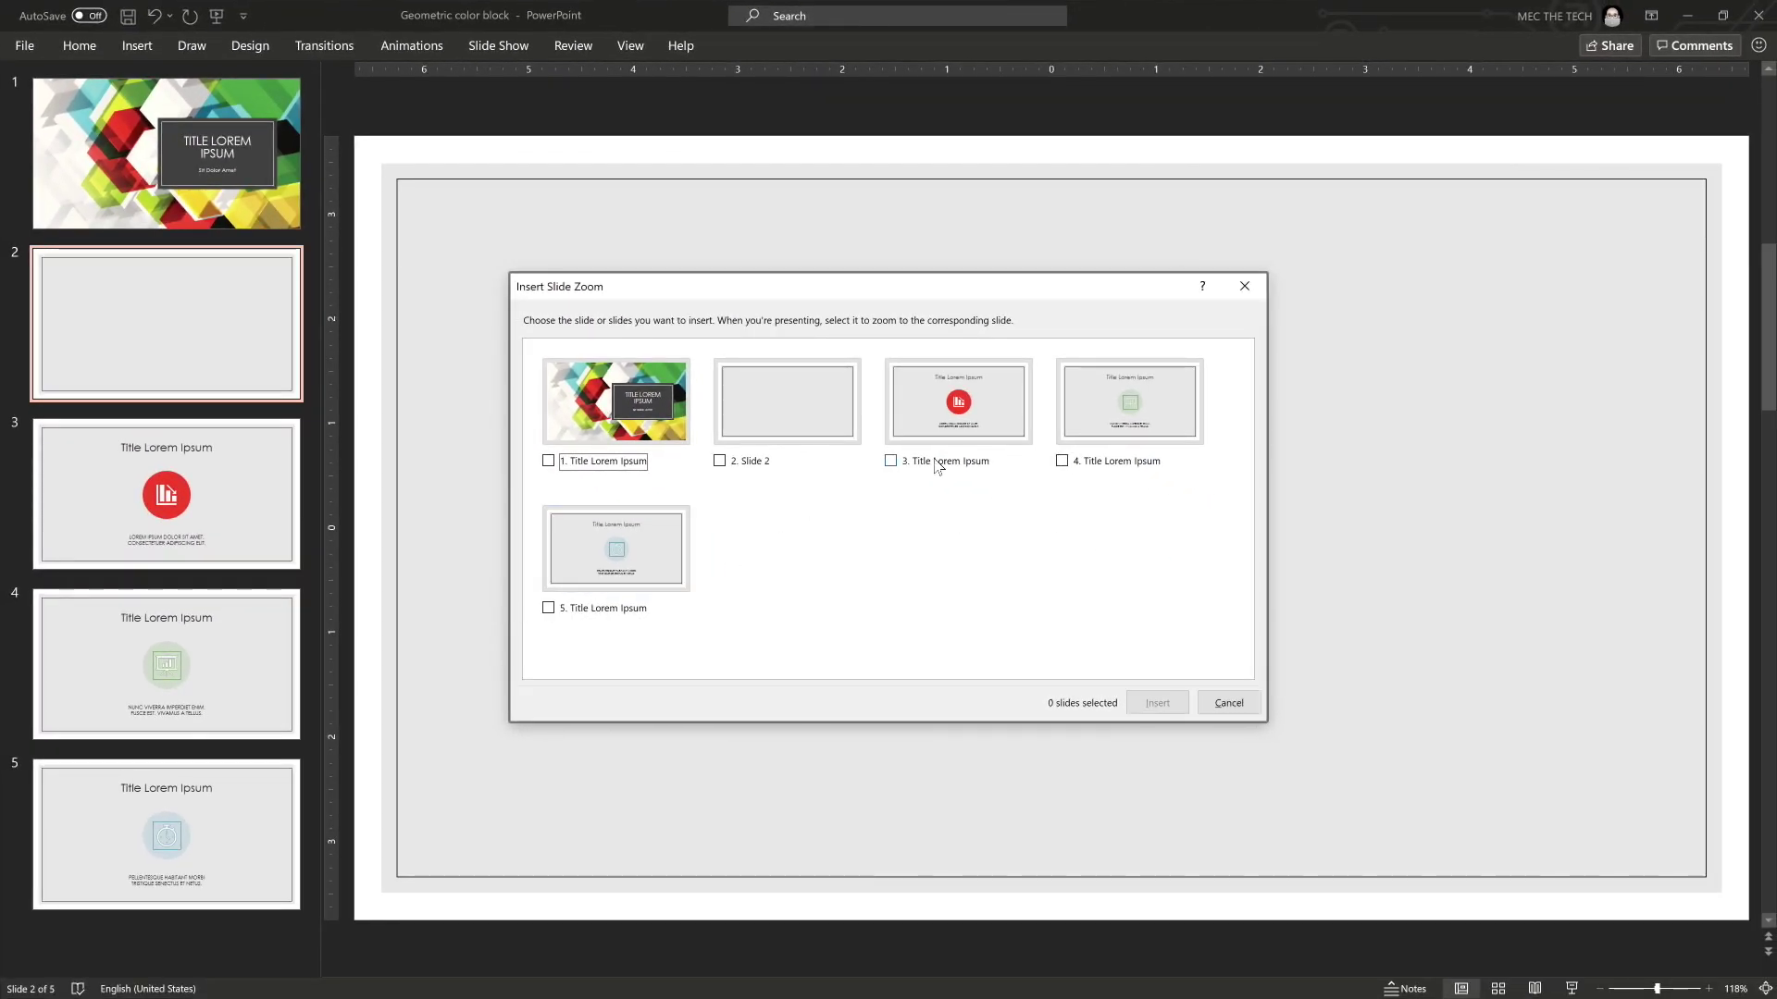
{"action": "left_click", "coordinate": [938, 466]}
{"action": "left_click", "coordinate": [1104, 470]}
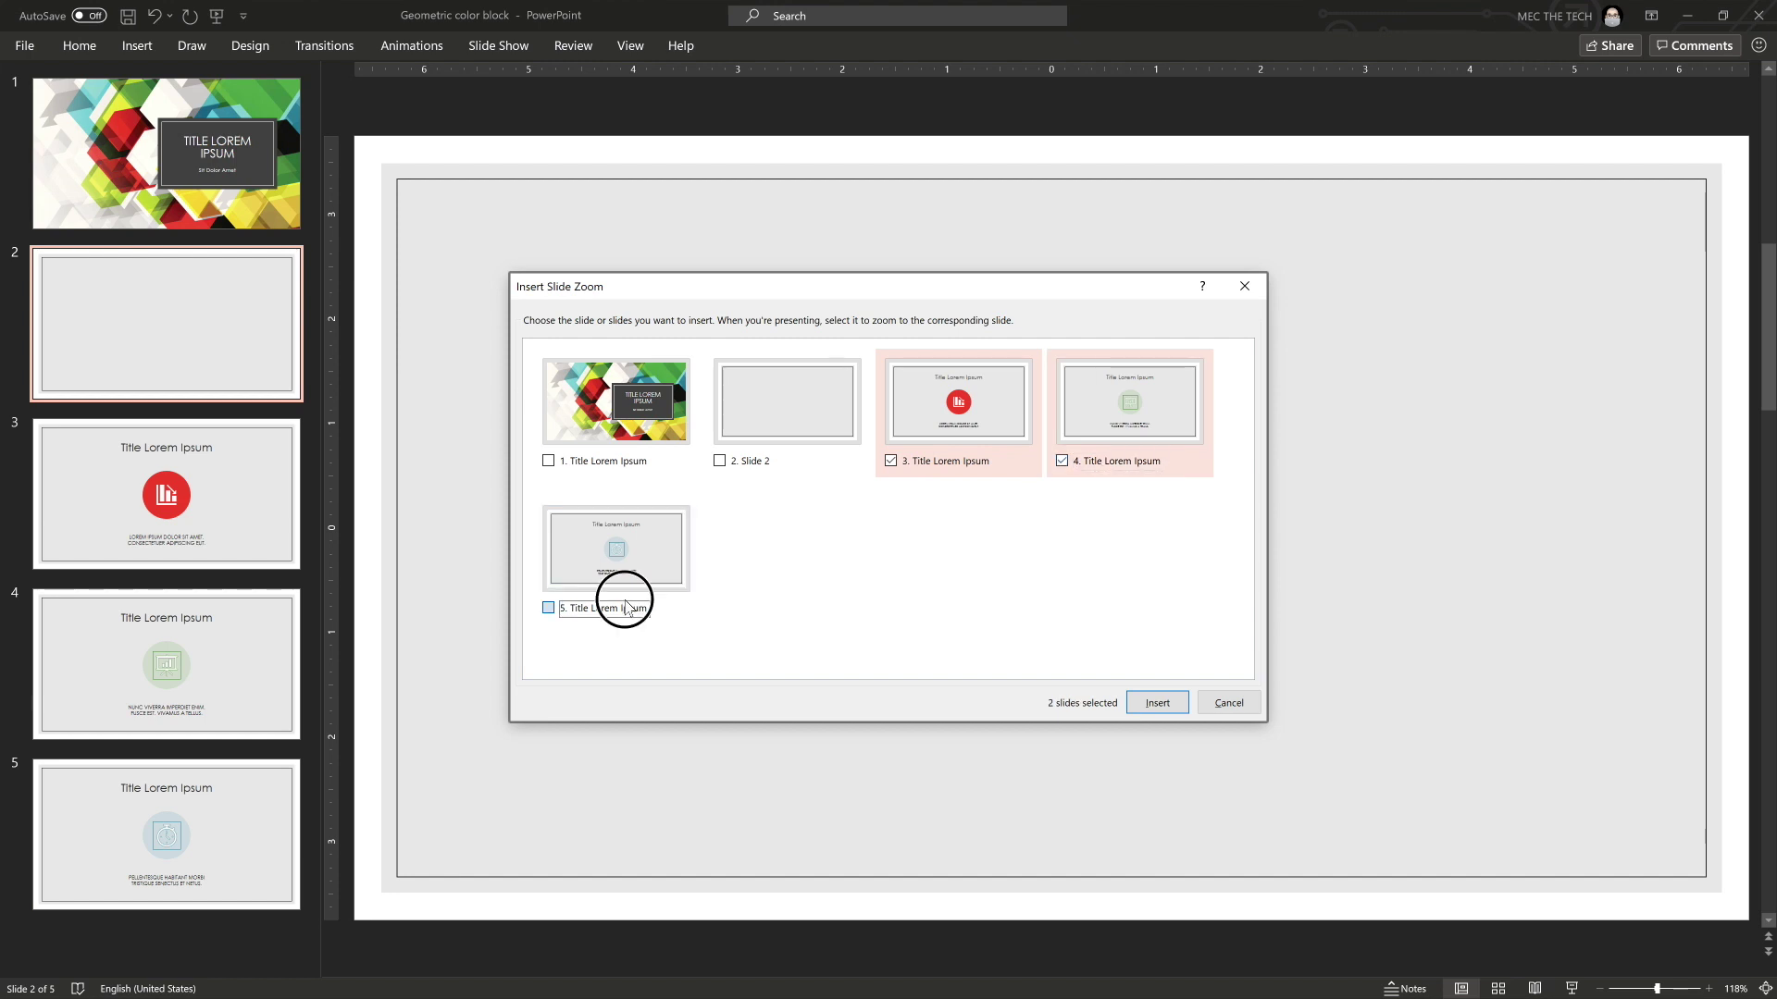
{"action": "left_click", "coordinate": [627, 608]}
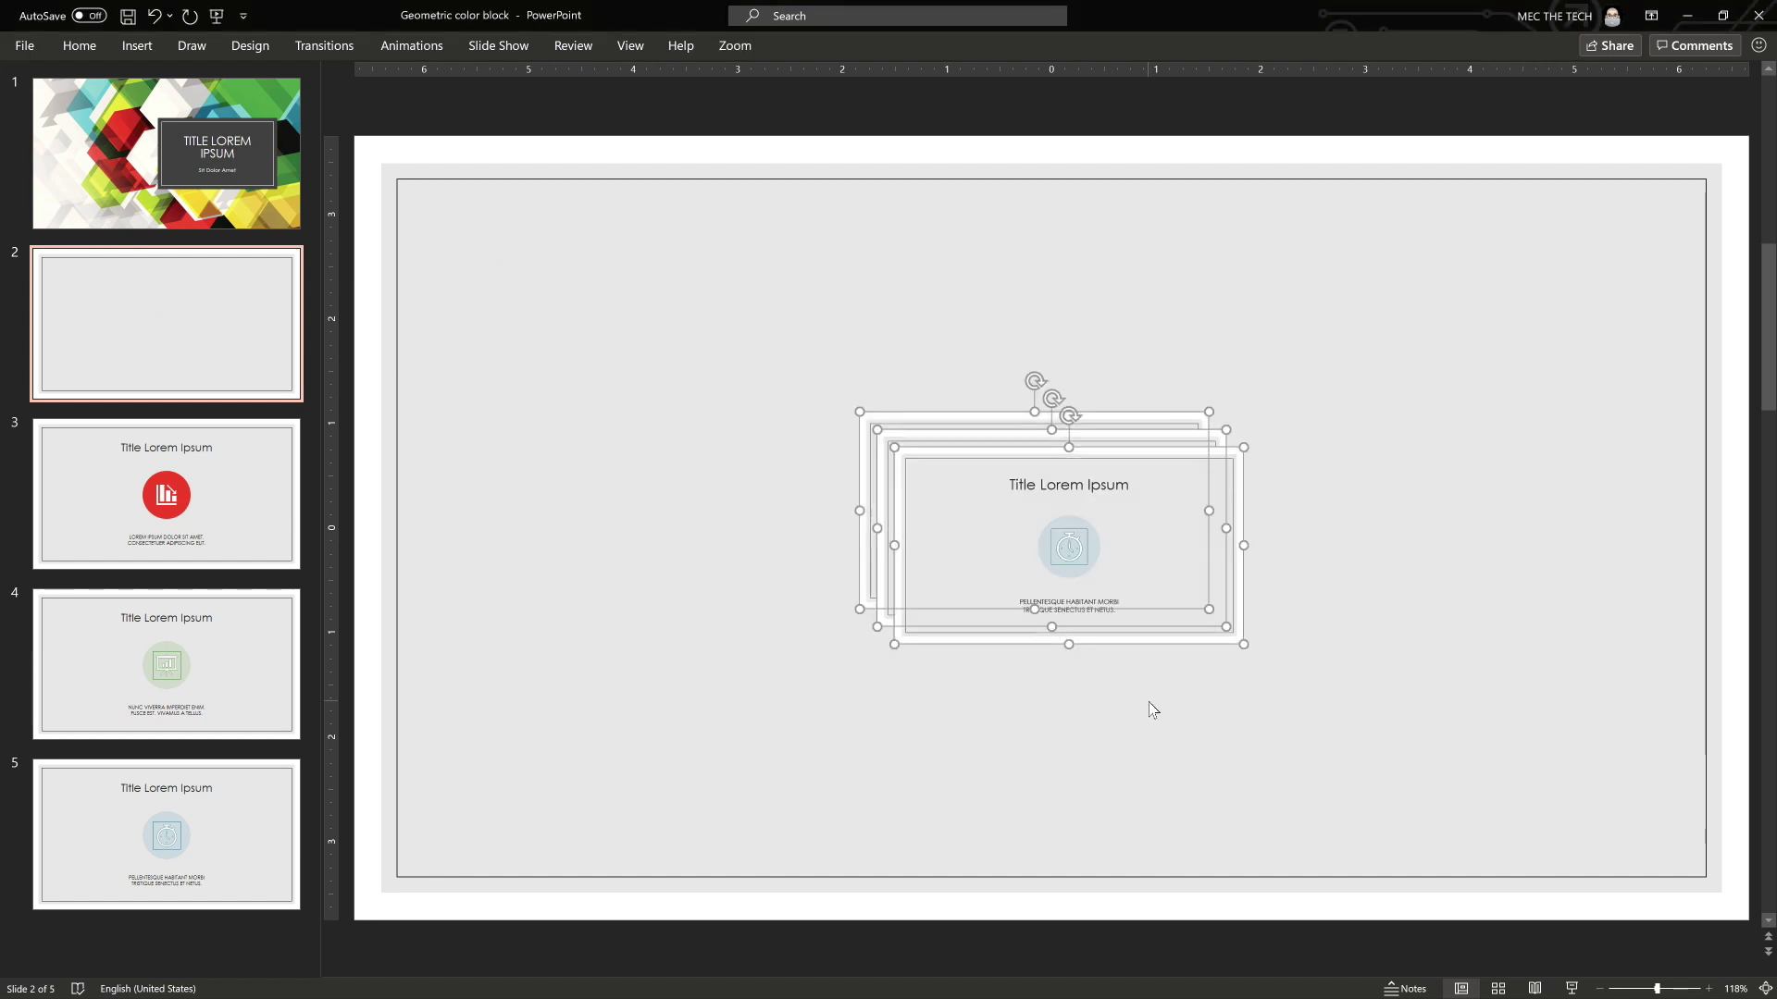
Step: Drag the slide 5 zoom card right and the slide 3 card left to form a row, then start the slide show
{"action": "left_click", "coordinate": [790, 452]}
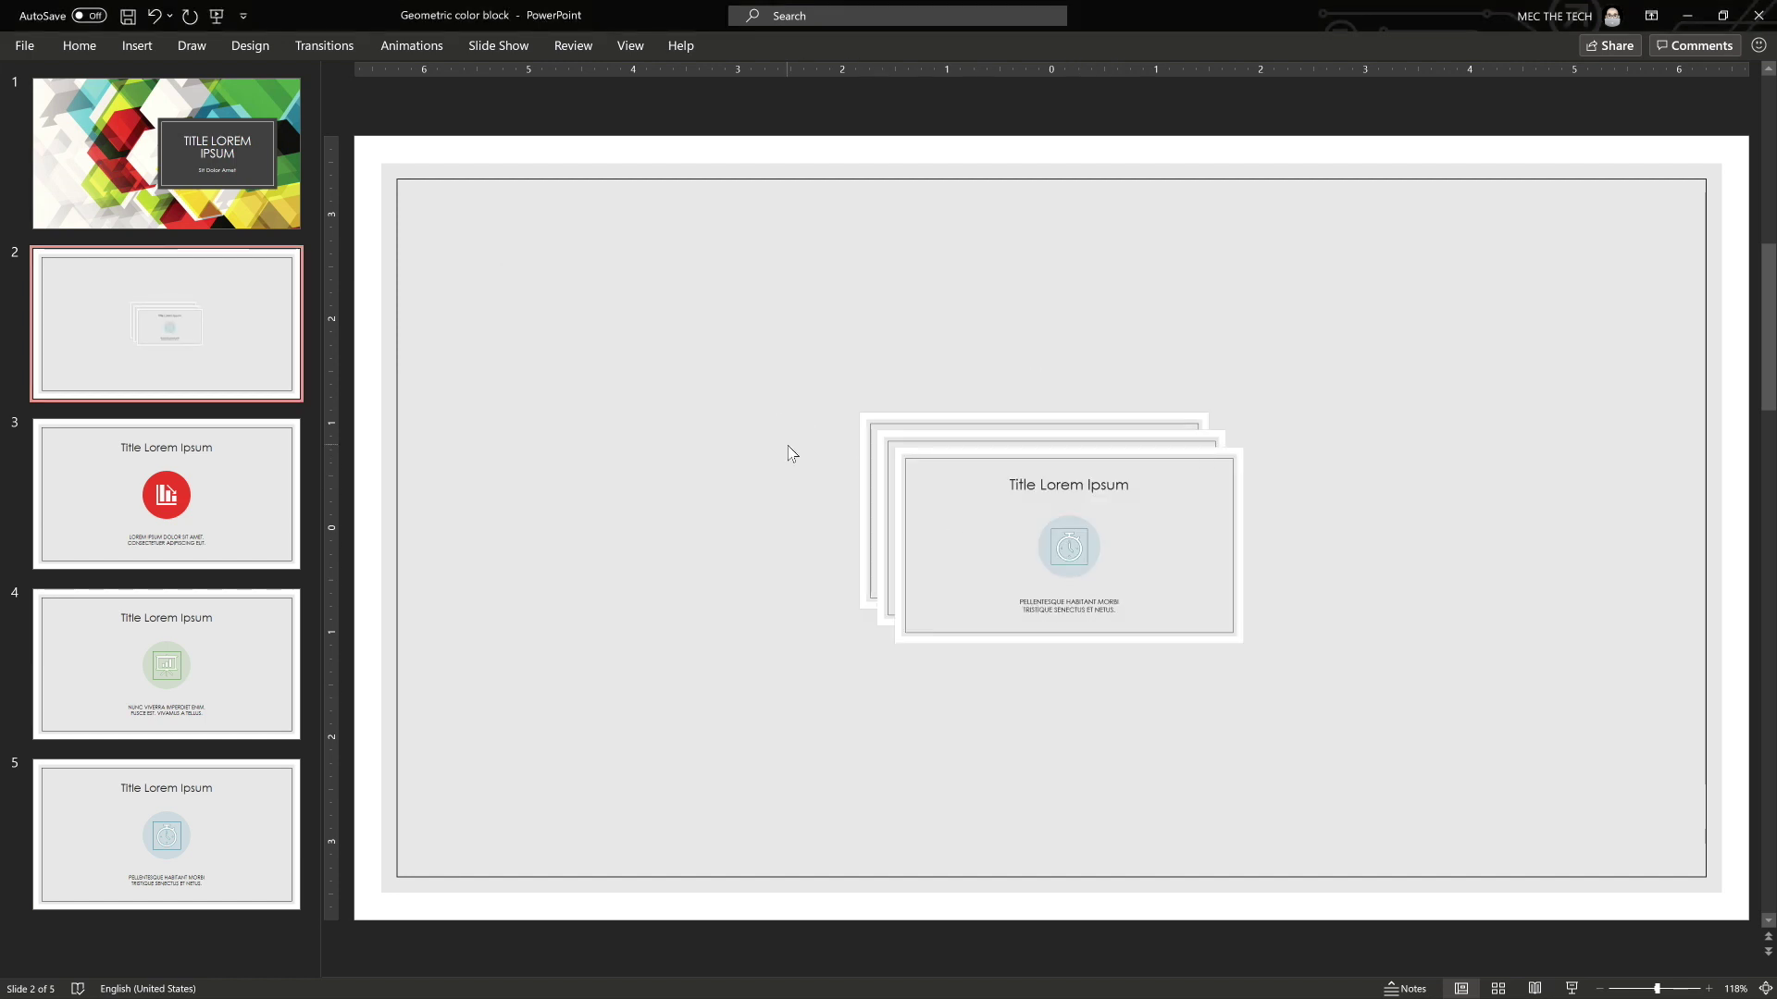
{"action": "left_click_drag", "start_coordinate": [912, 480], "coordinate": [1264, 448]}
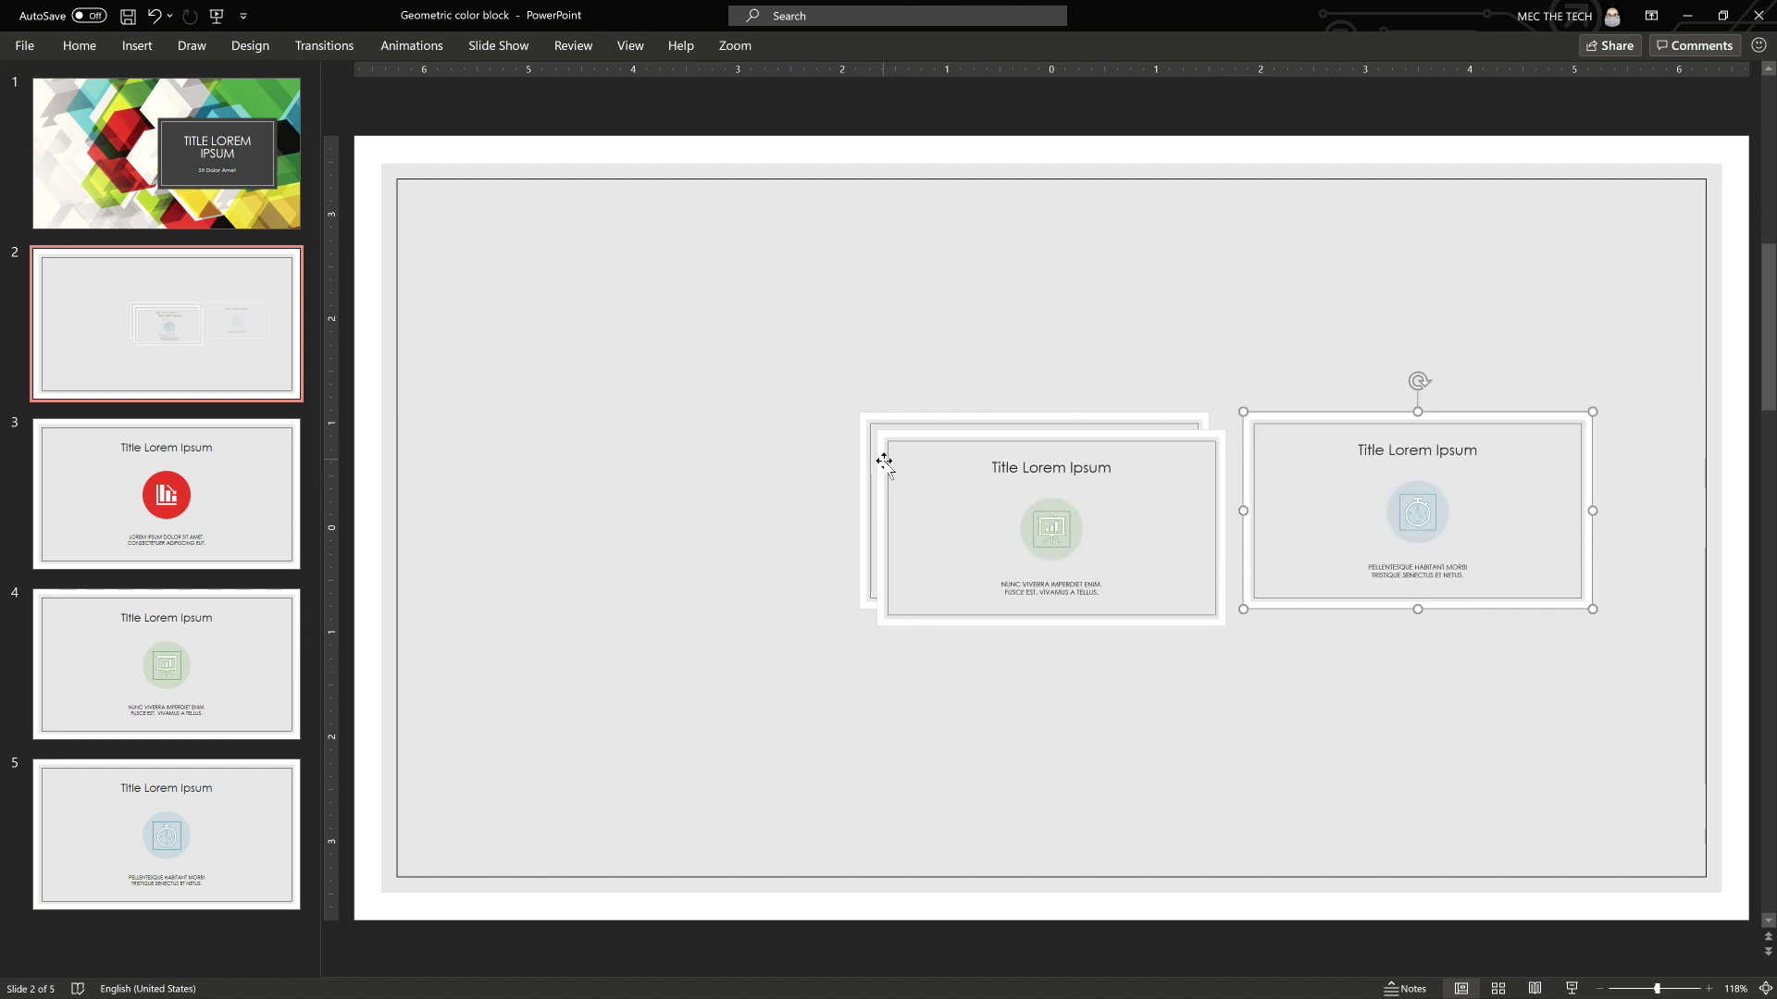
{"action": "left_click_drag", "start_coordinate": [861, 444], "coordinate": [465, 448]}
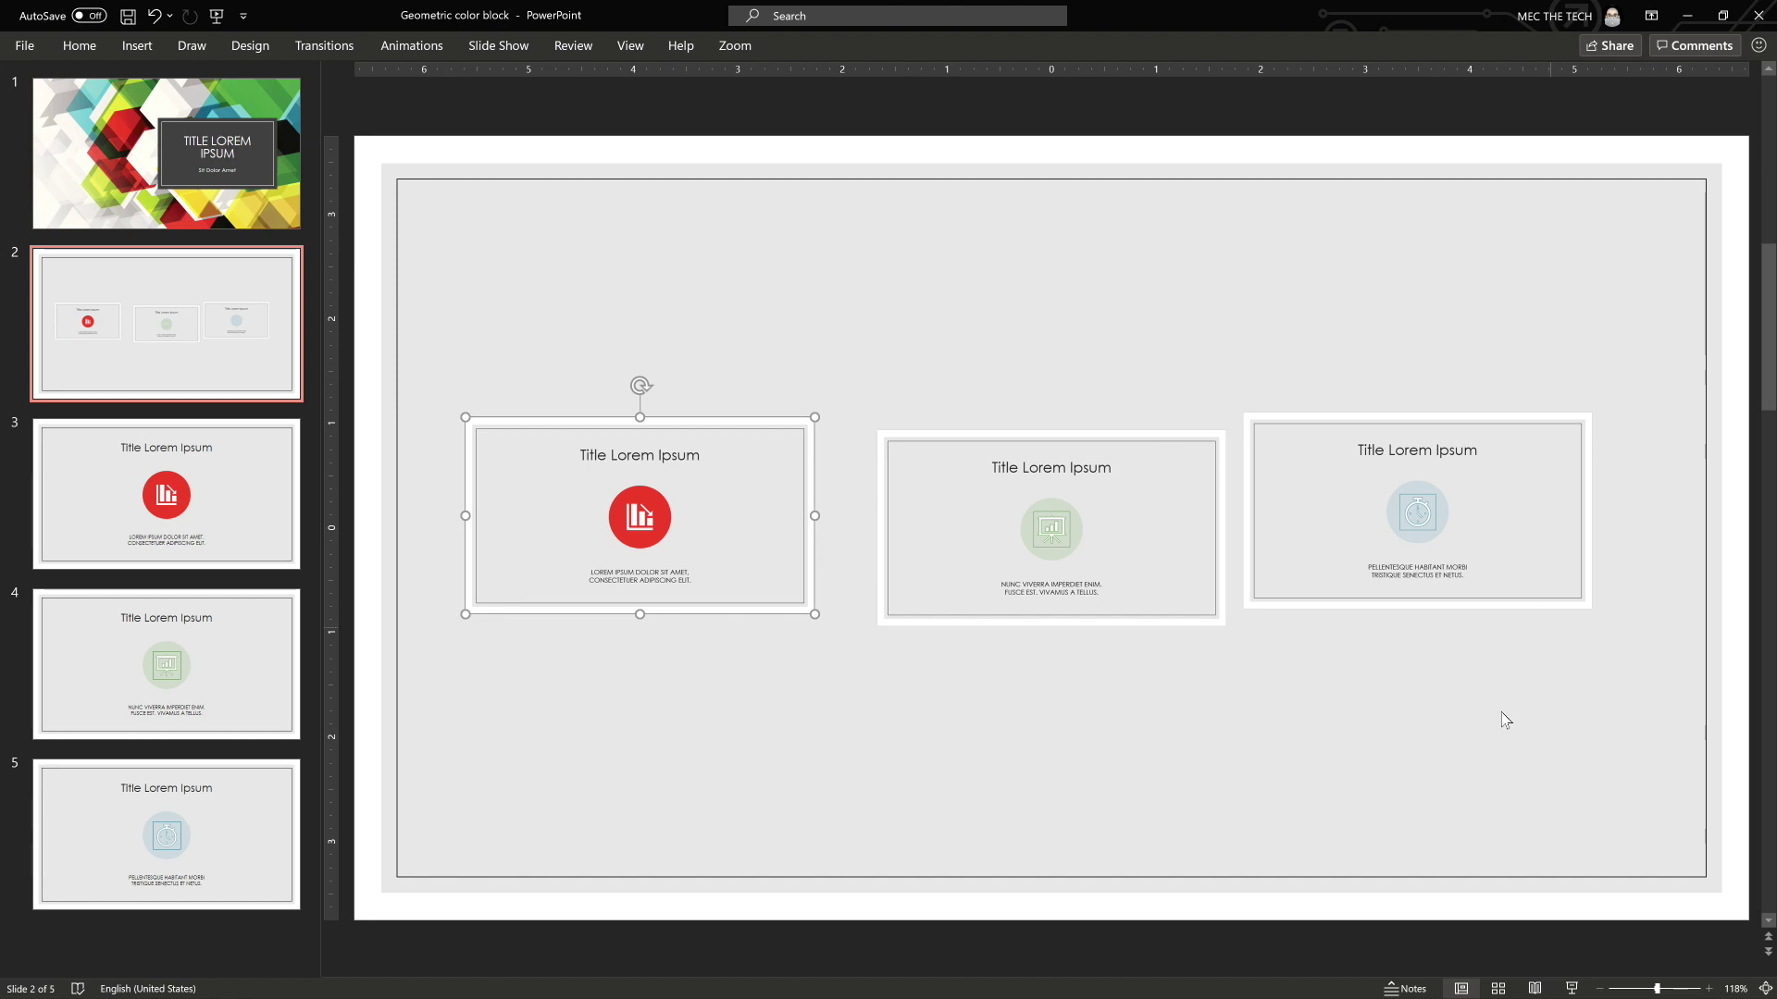
{"action": "left_click", "coordinate": [1571, 988]}
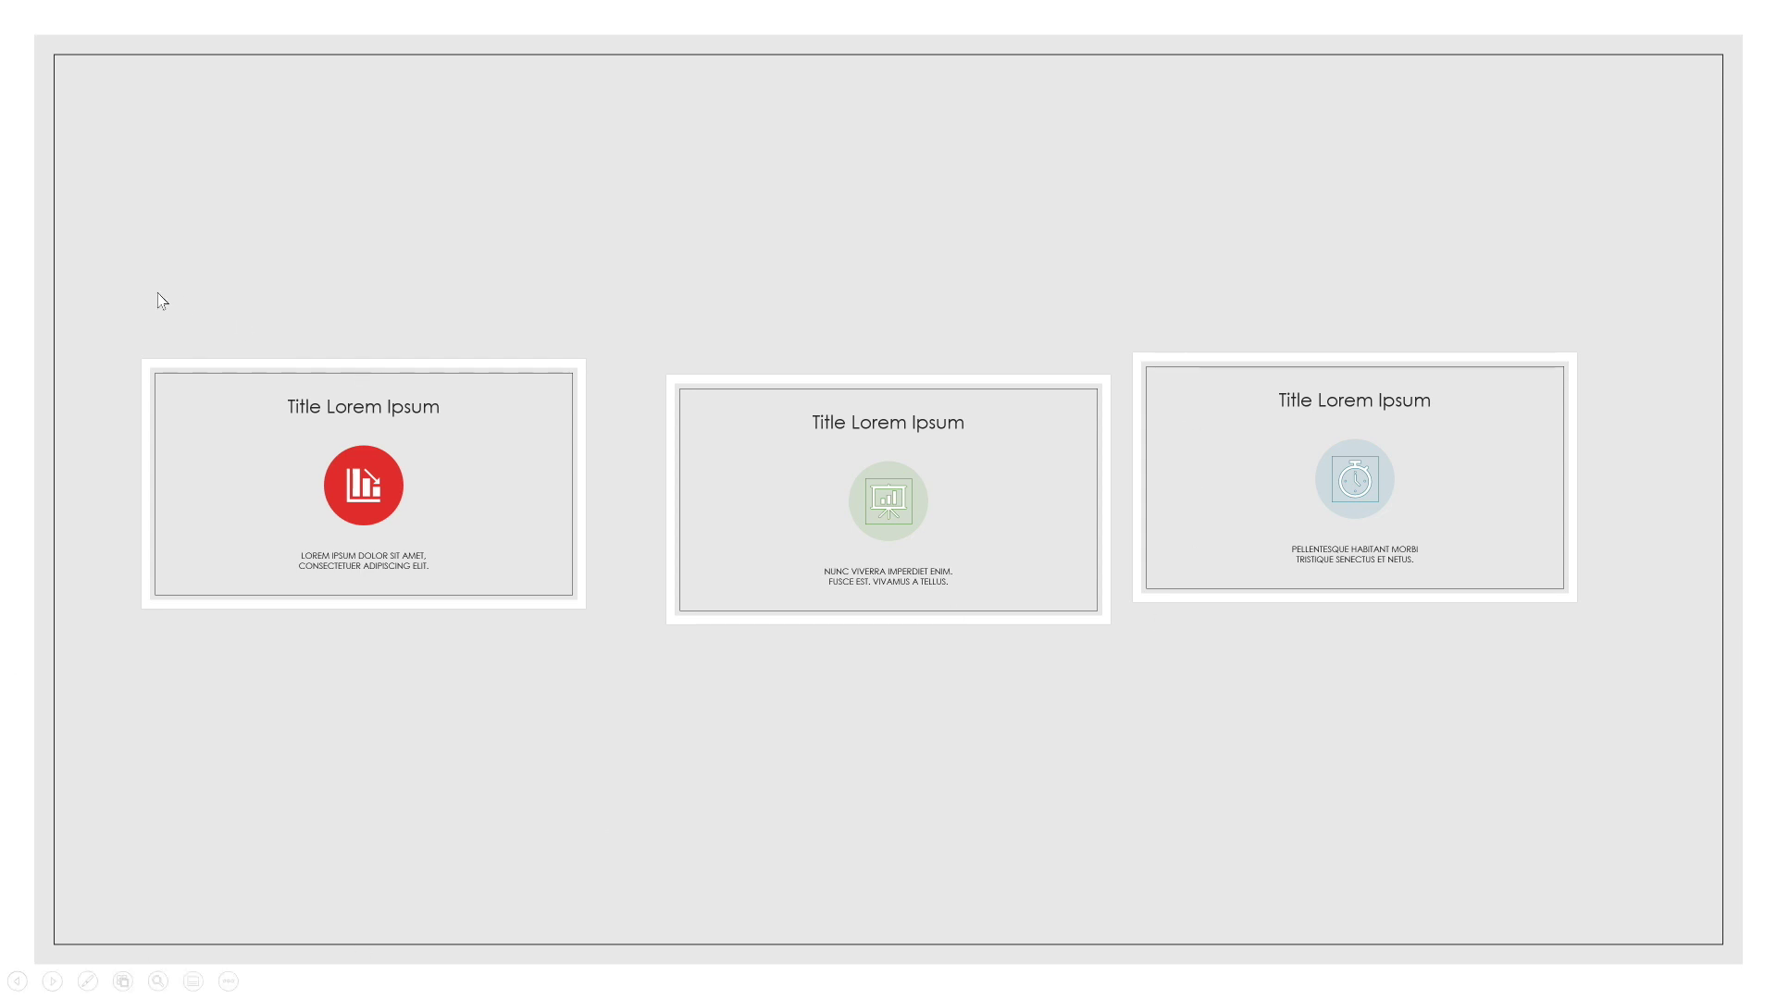
Step: Click through the zoom cards' slides 3, 4 and 5 to the end and exit the show
{"action": "left_click", "coordinate": [330, 464]}
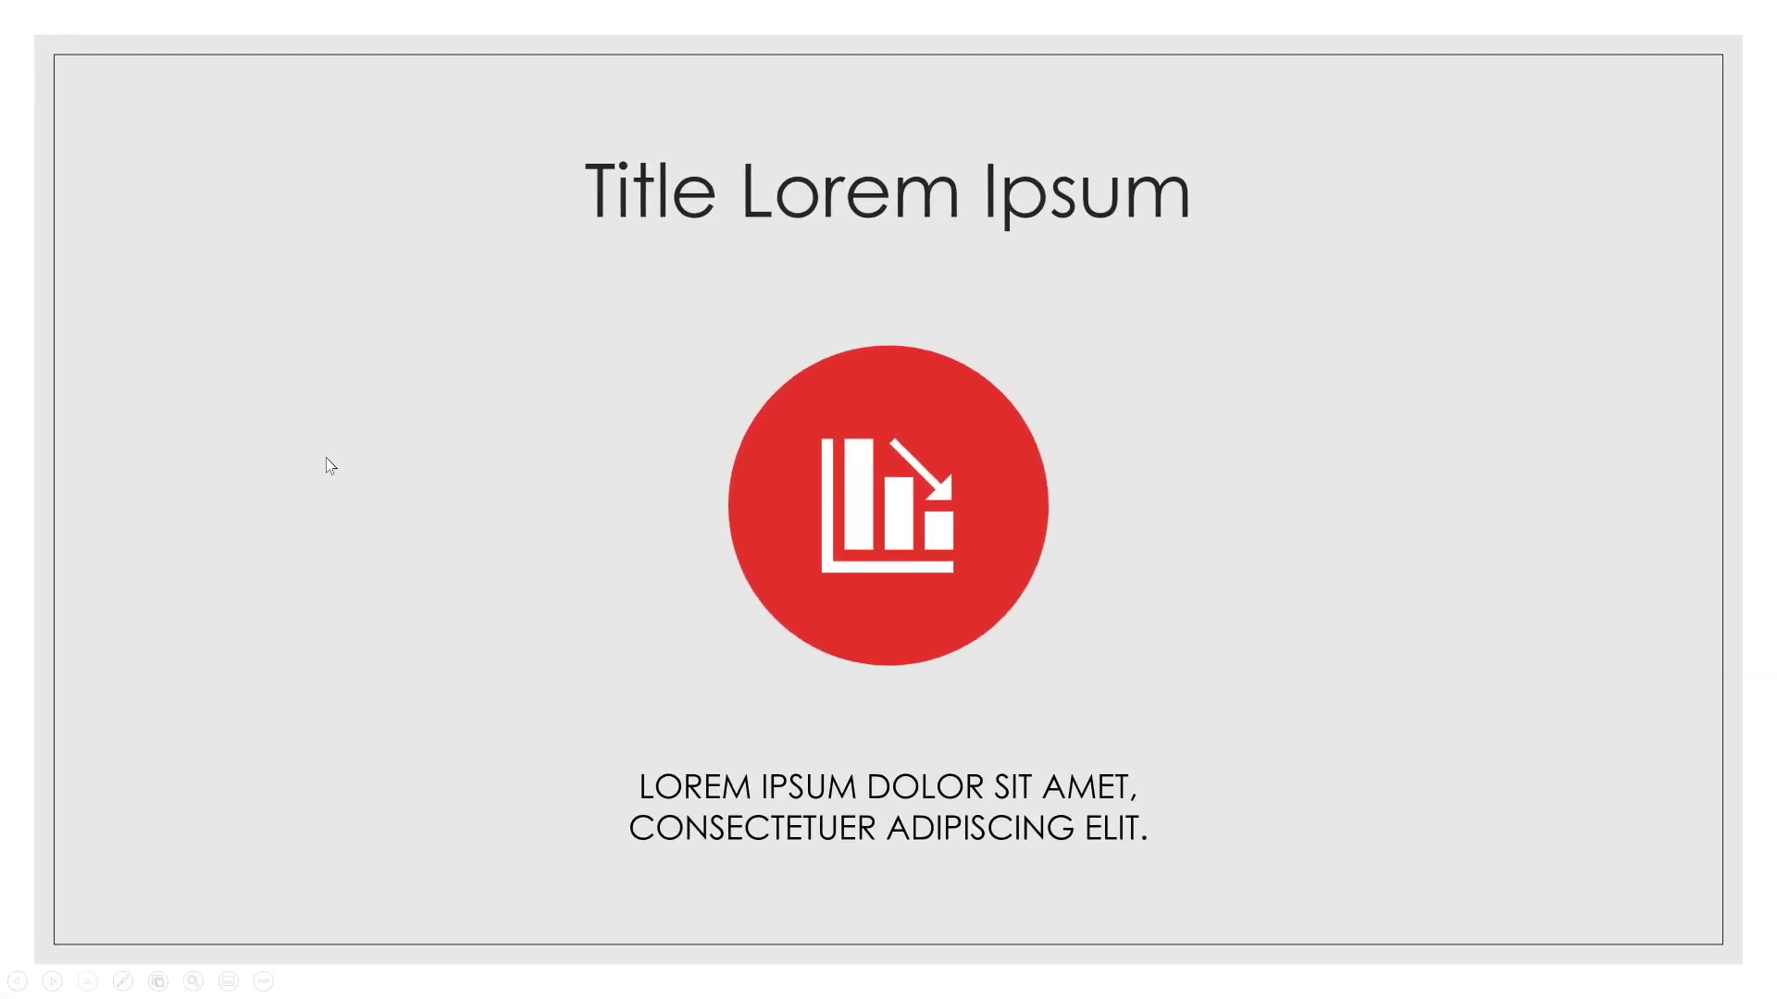
{"action": "left_click", "coordinate": [329, 465]}
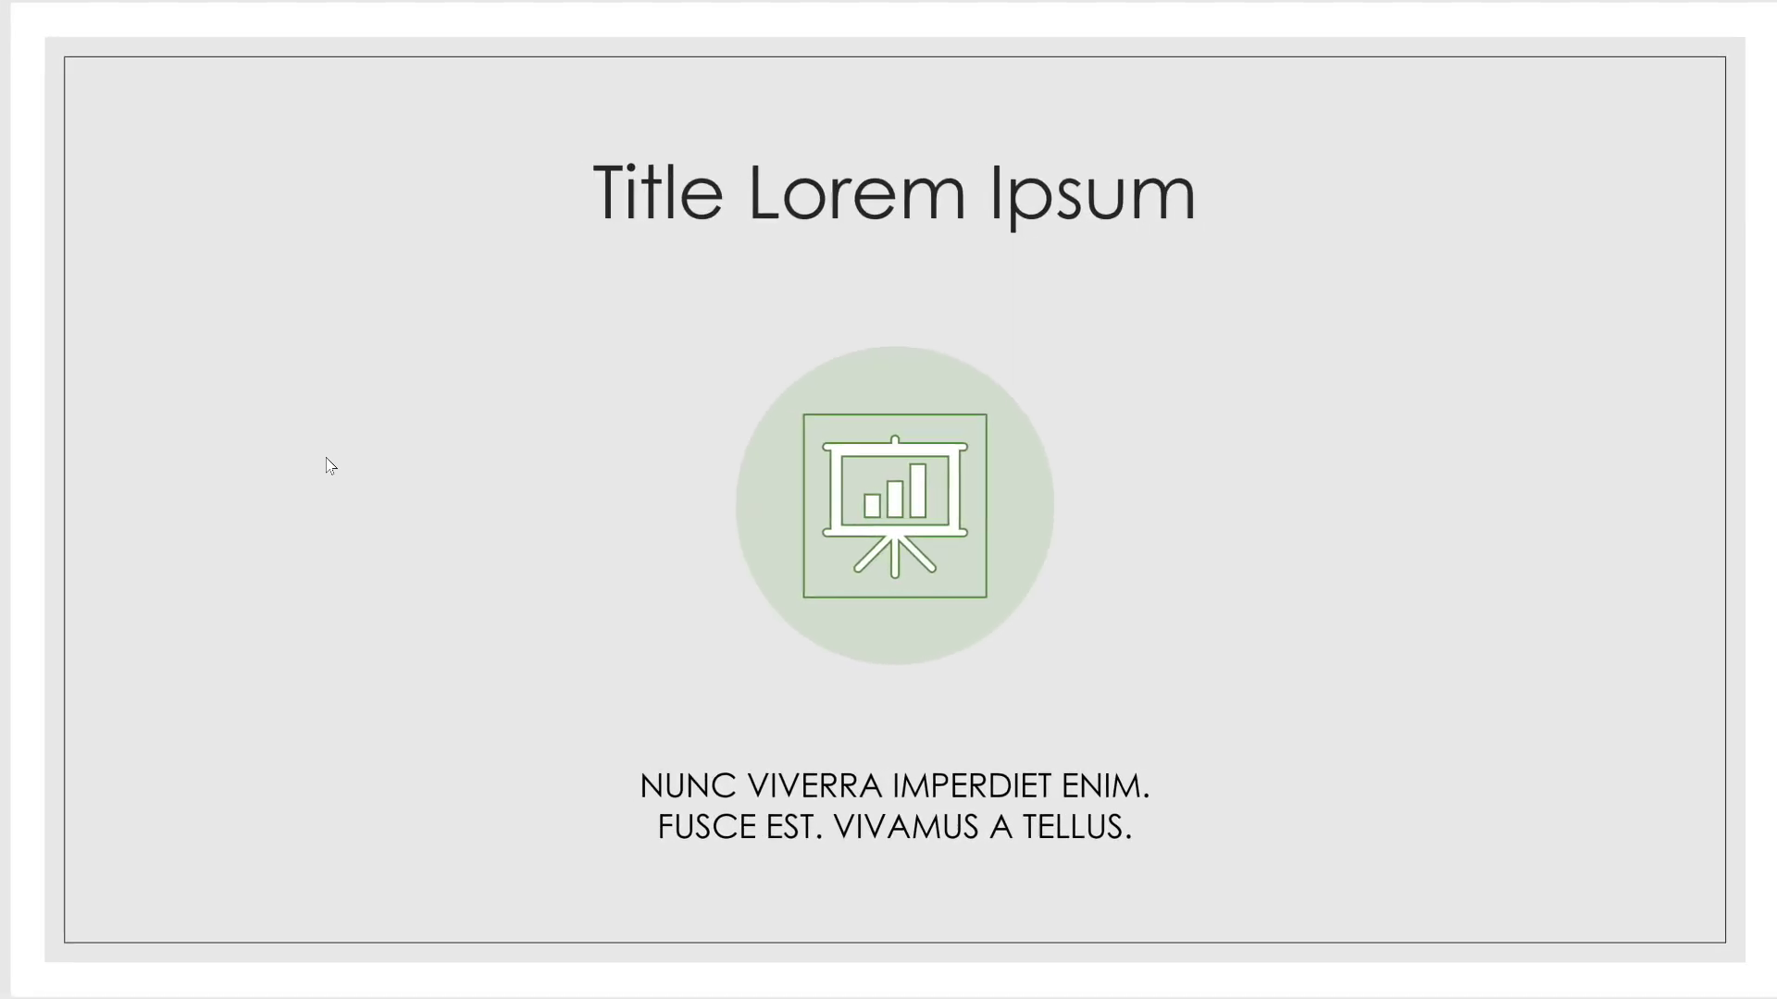
{"action": "left_click", "coordinate": [327, 462]}
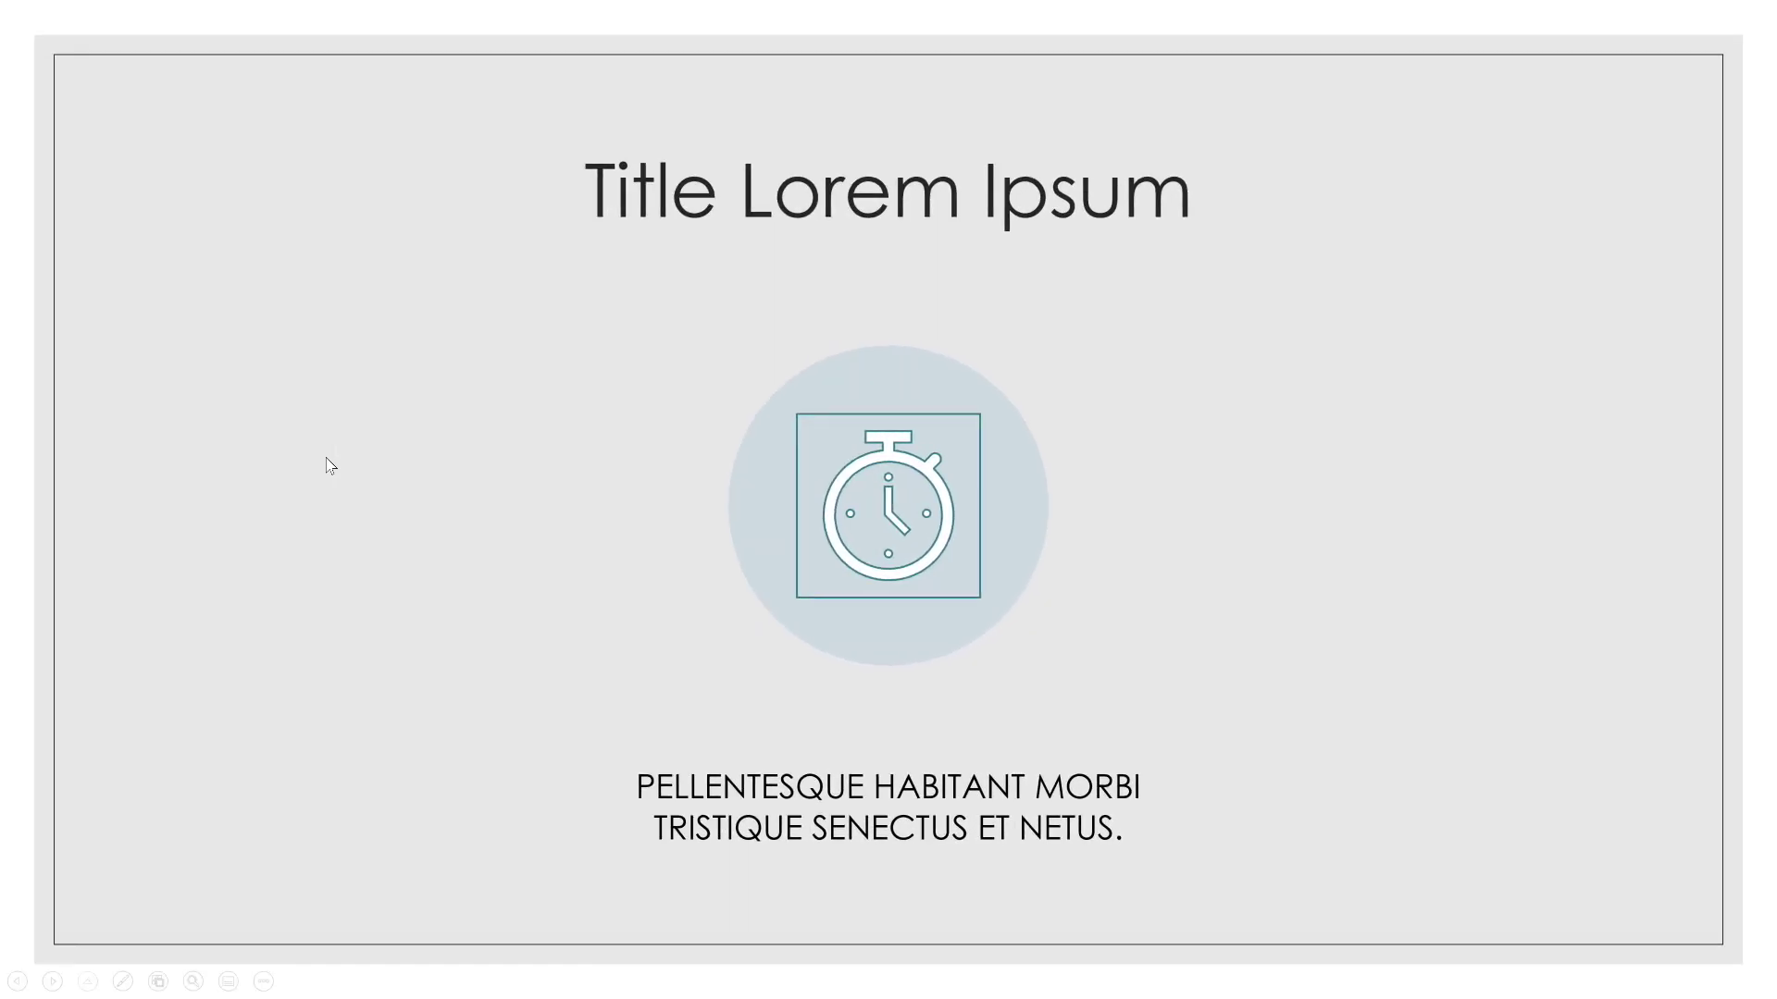
{"action": "left_click", "coordinate": [327, 462]}
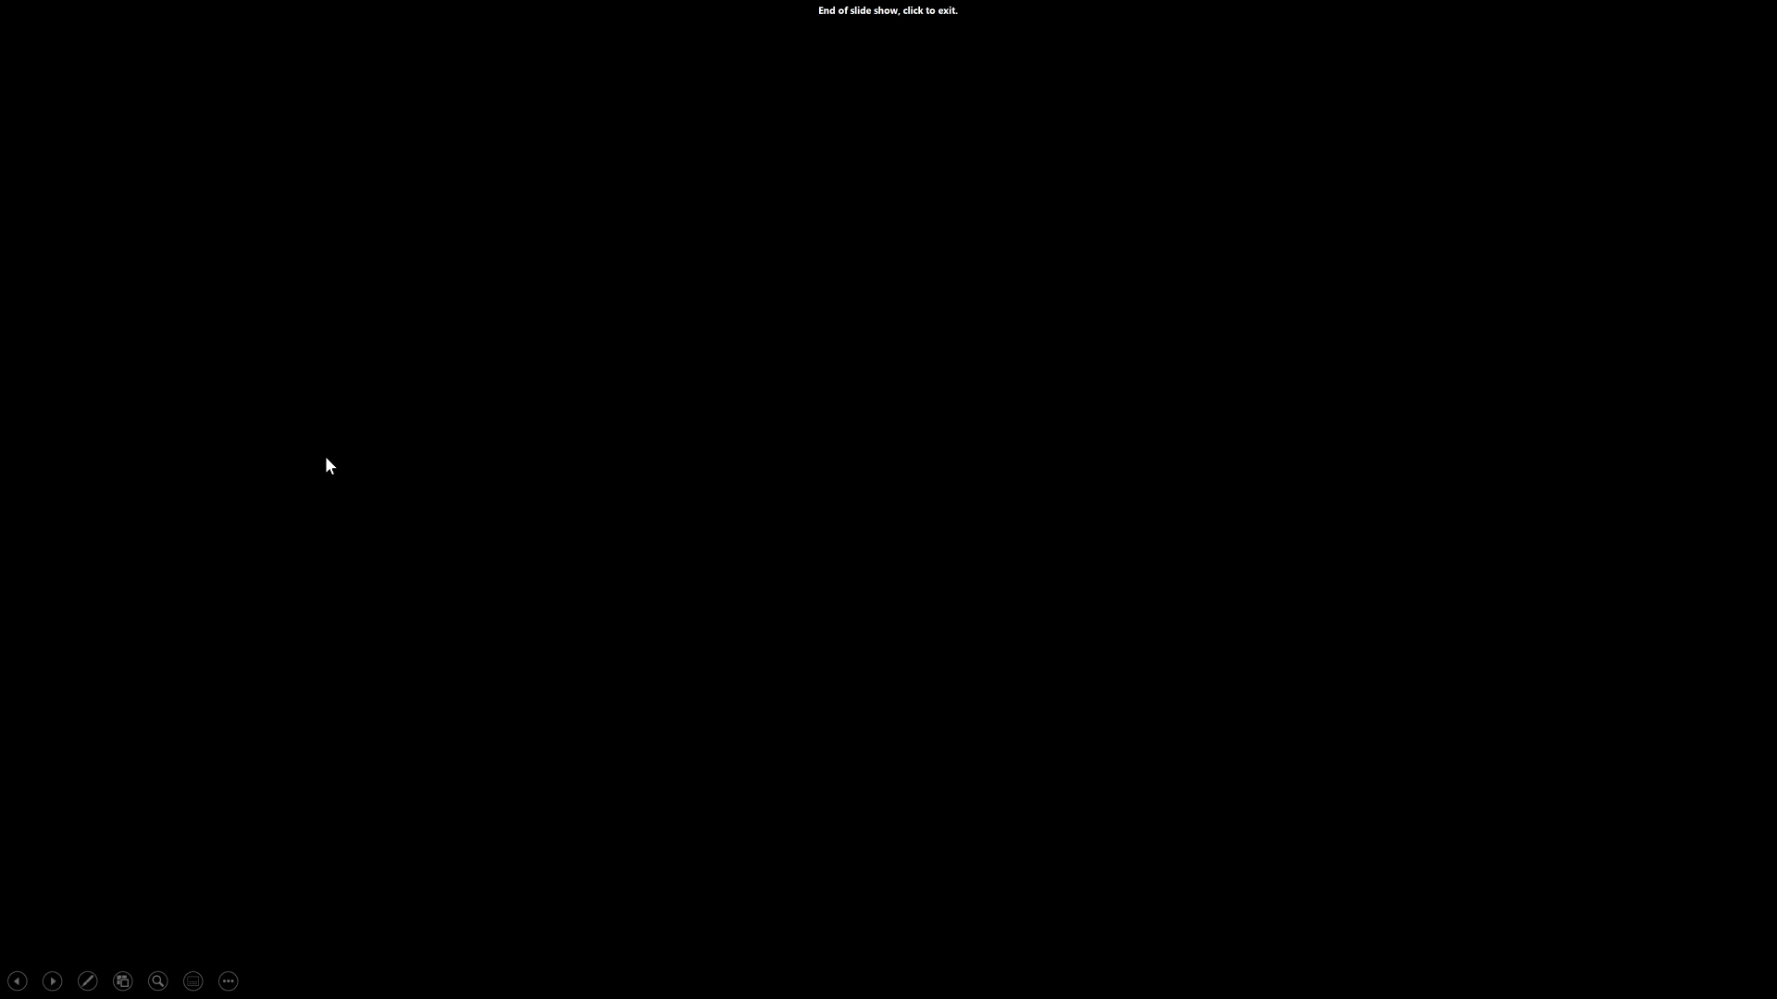
{"action": "left_click", "coordinate": [325, 457]}
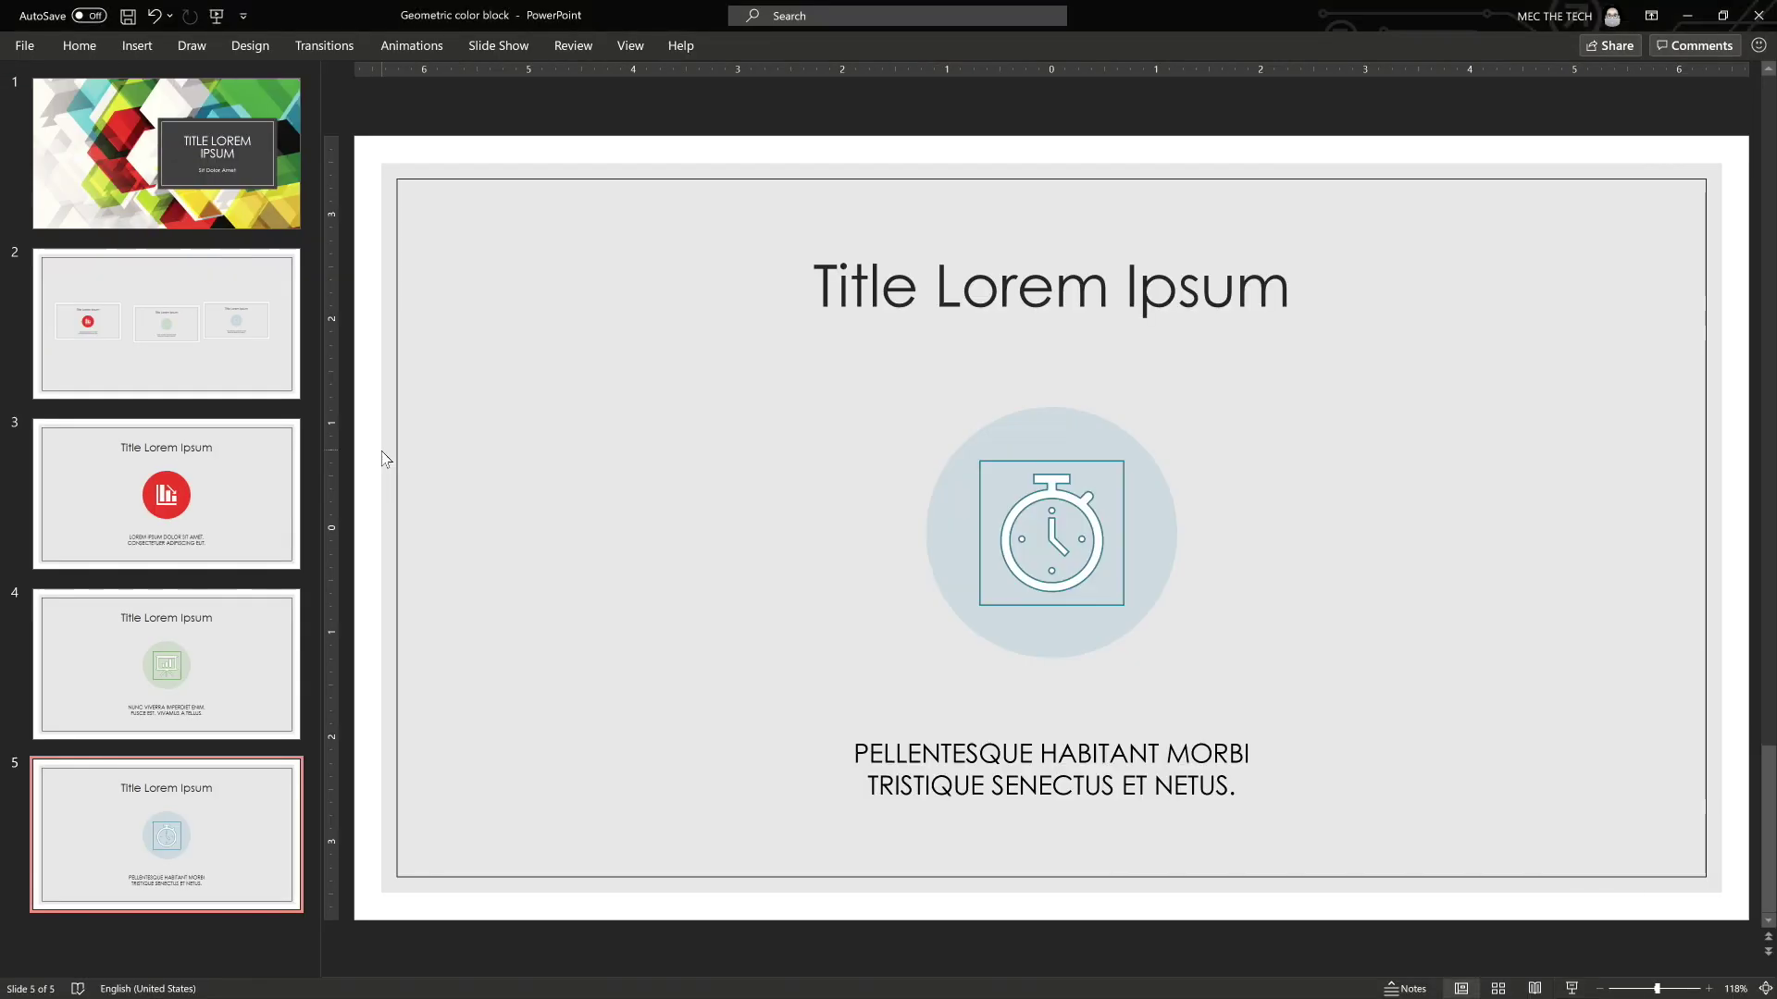
Step: On the overview slide, set the first zoom card to Return to Zoom
{"action": "left_click", "coordinate": [176, 385]}
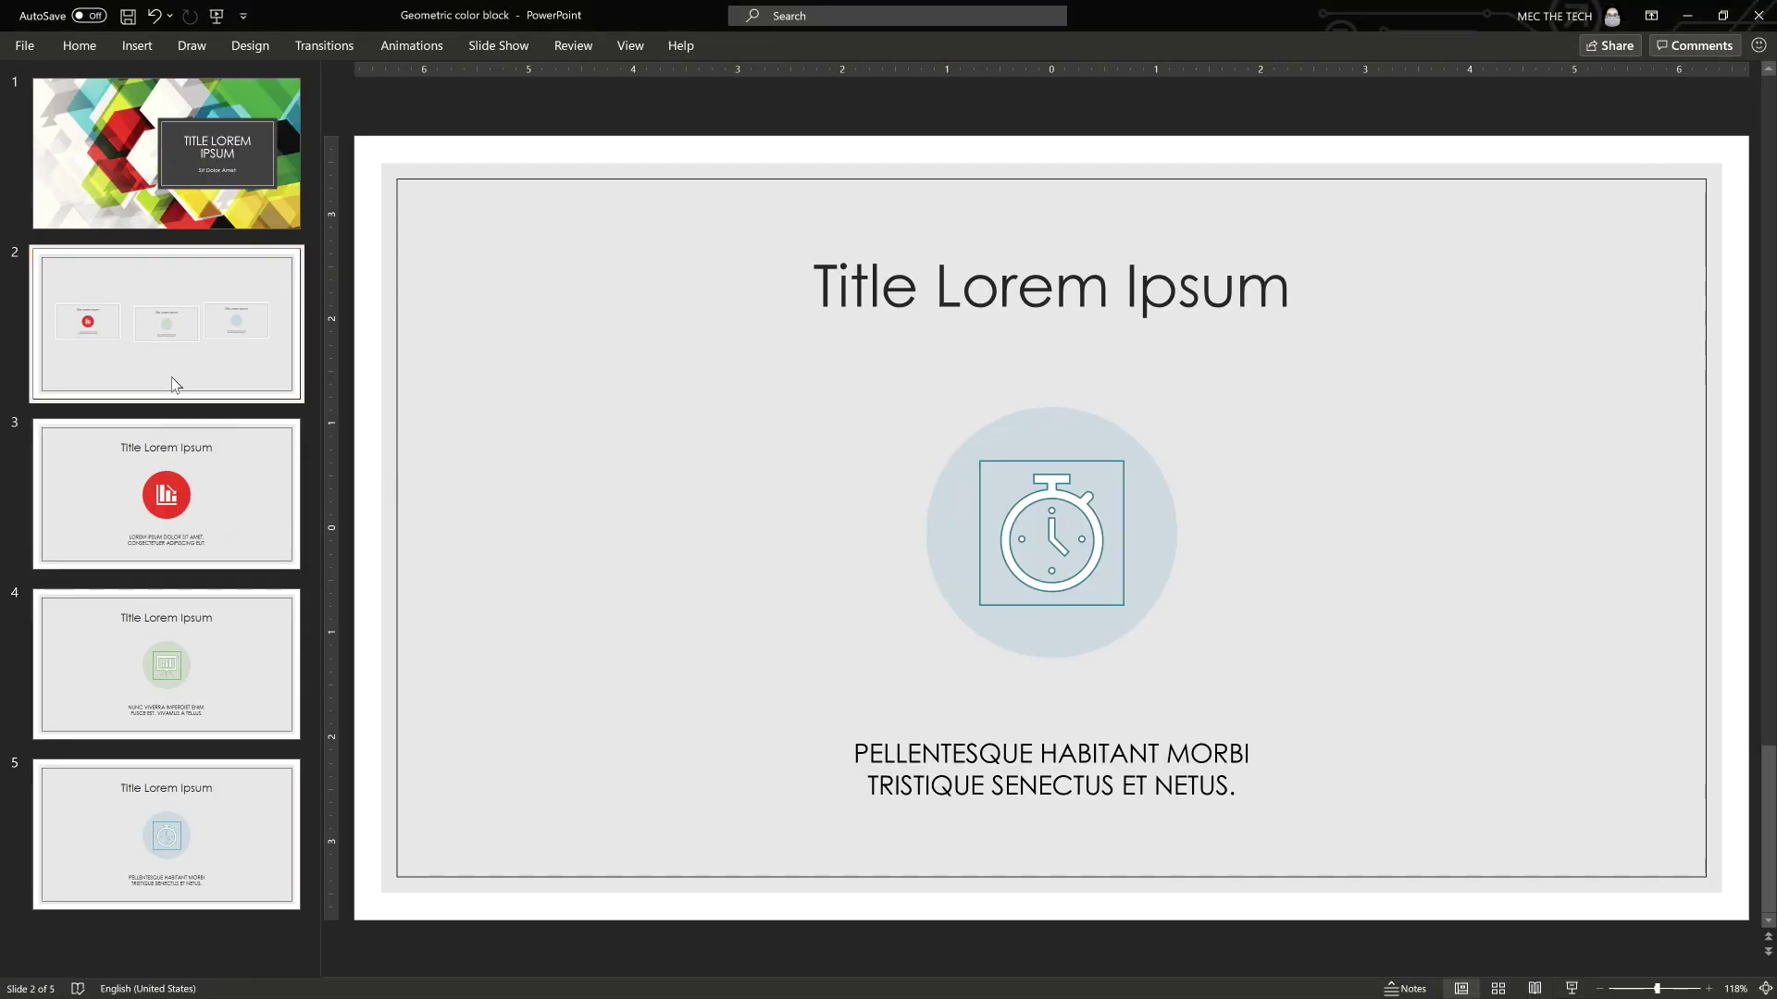
{"action": "left_click", "coordinate": [802, 492]}
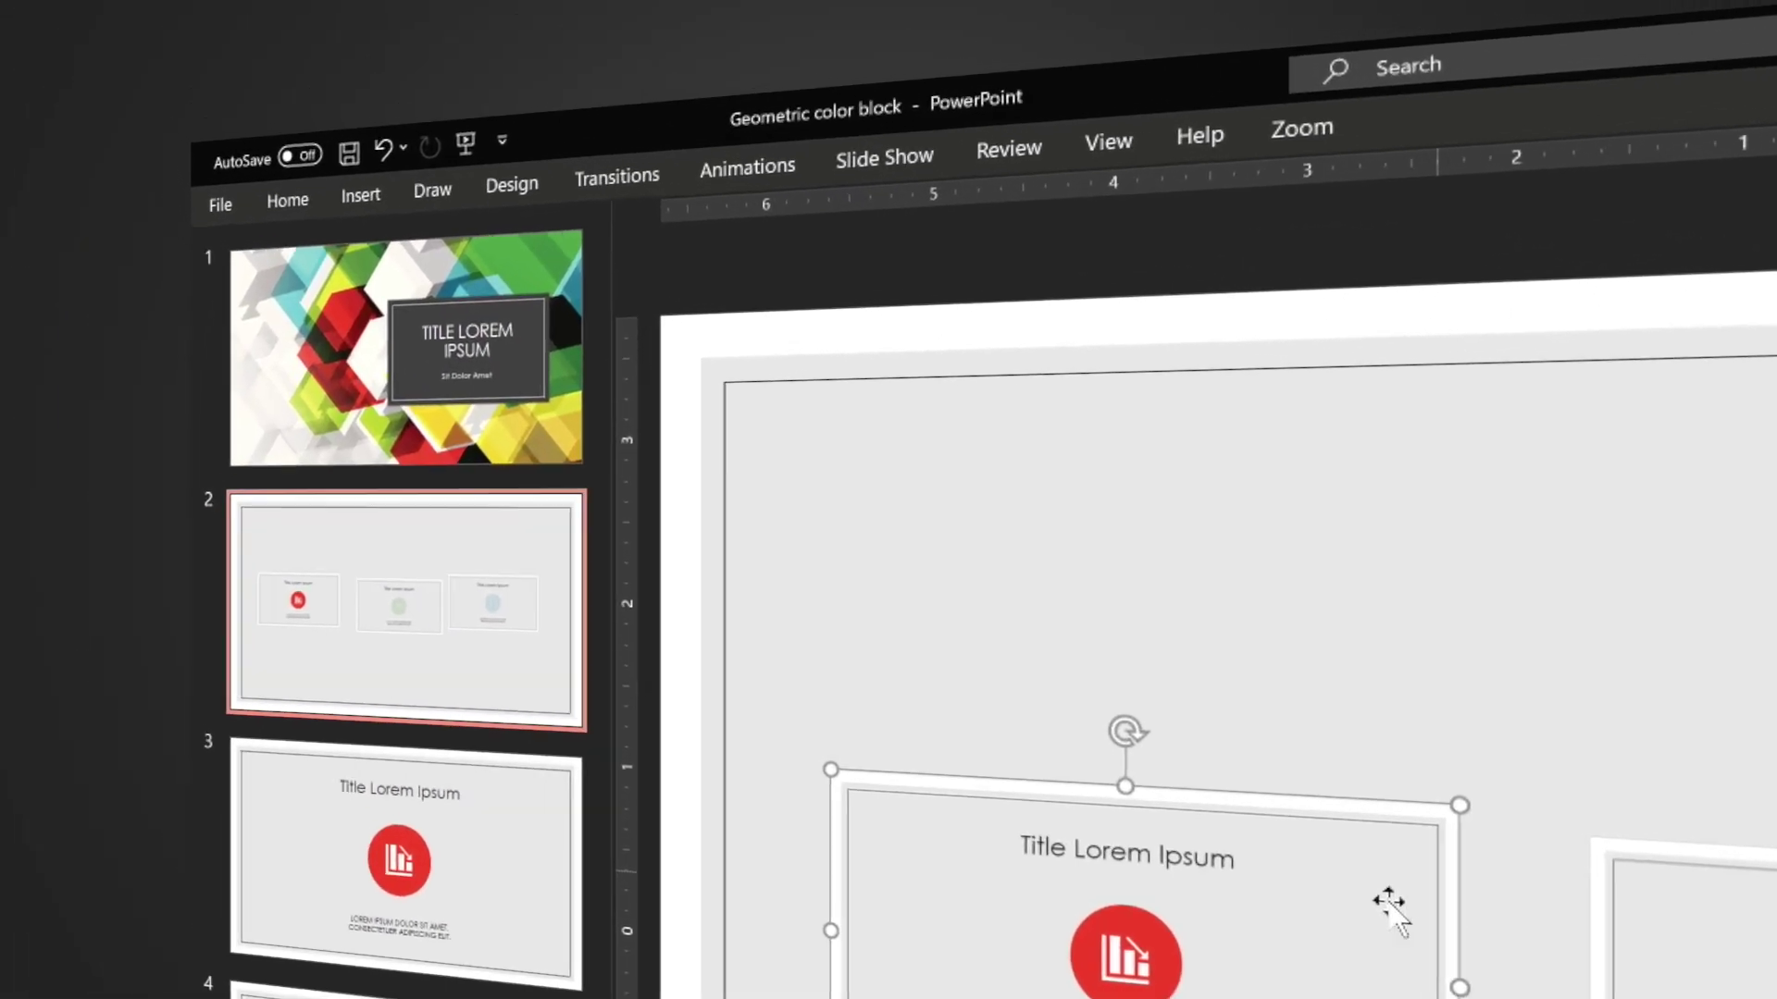
{"action": "left_click", "coordinate": [1403, 111]}
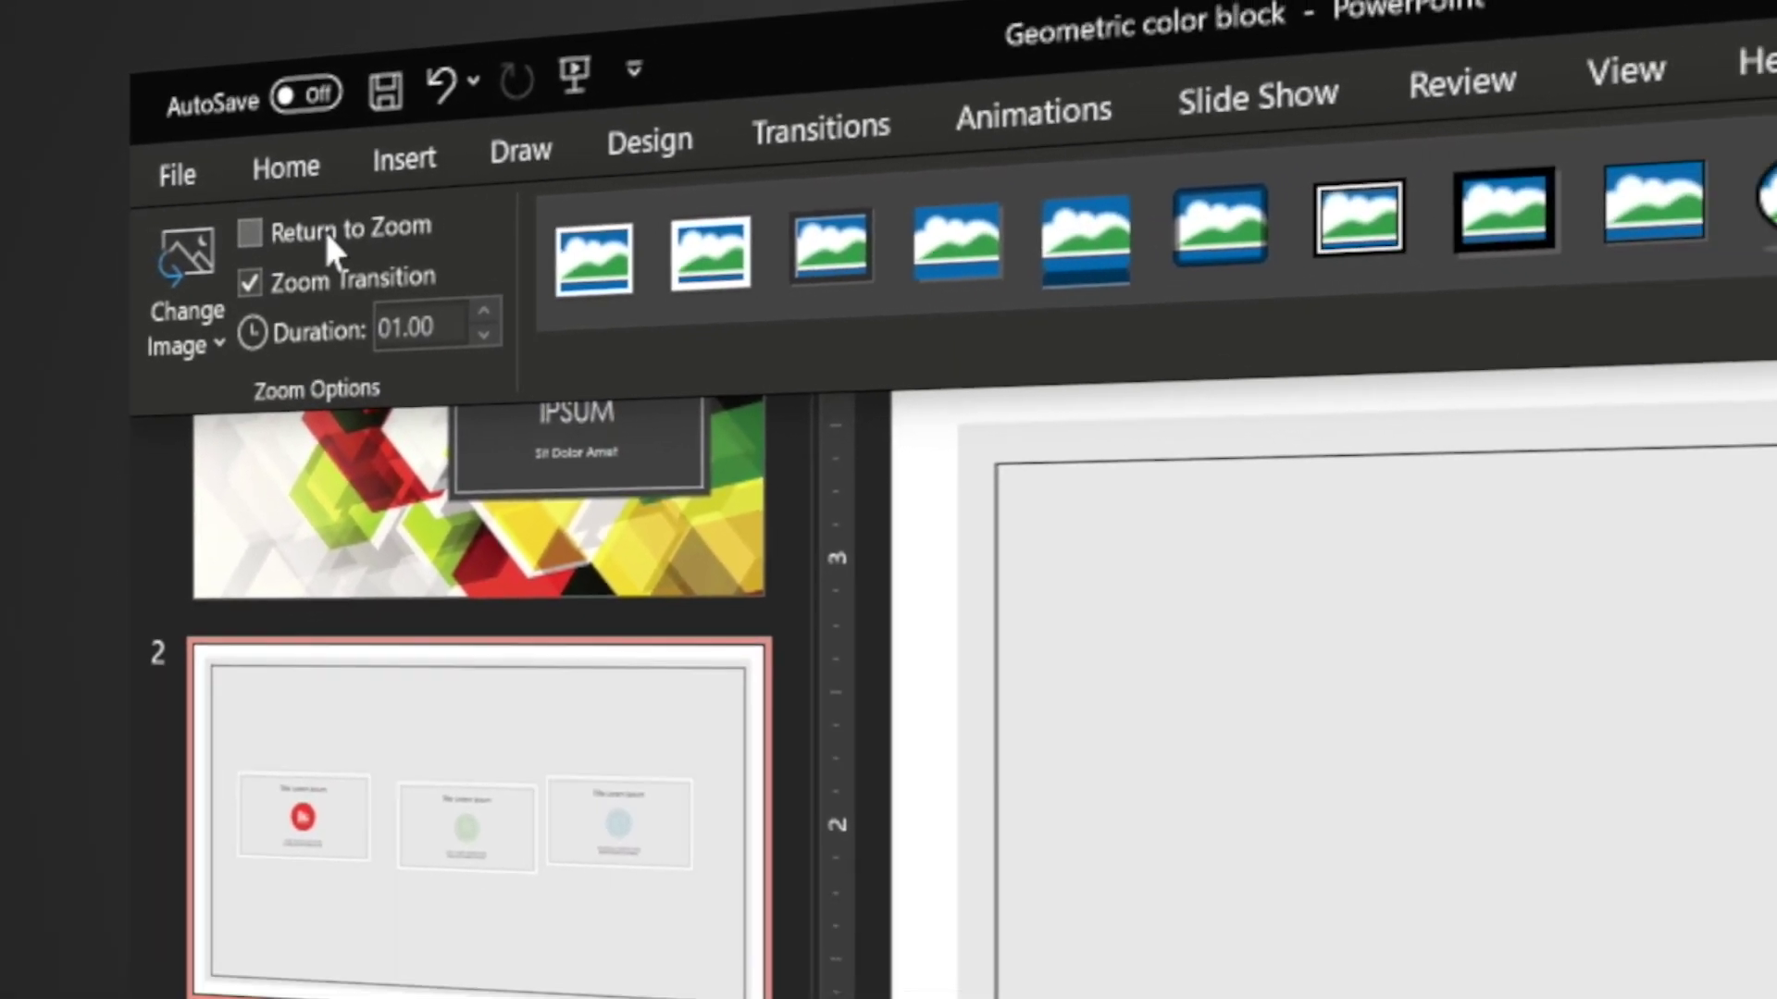
{"action": "left_click", "coordinate": [259, 172]}
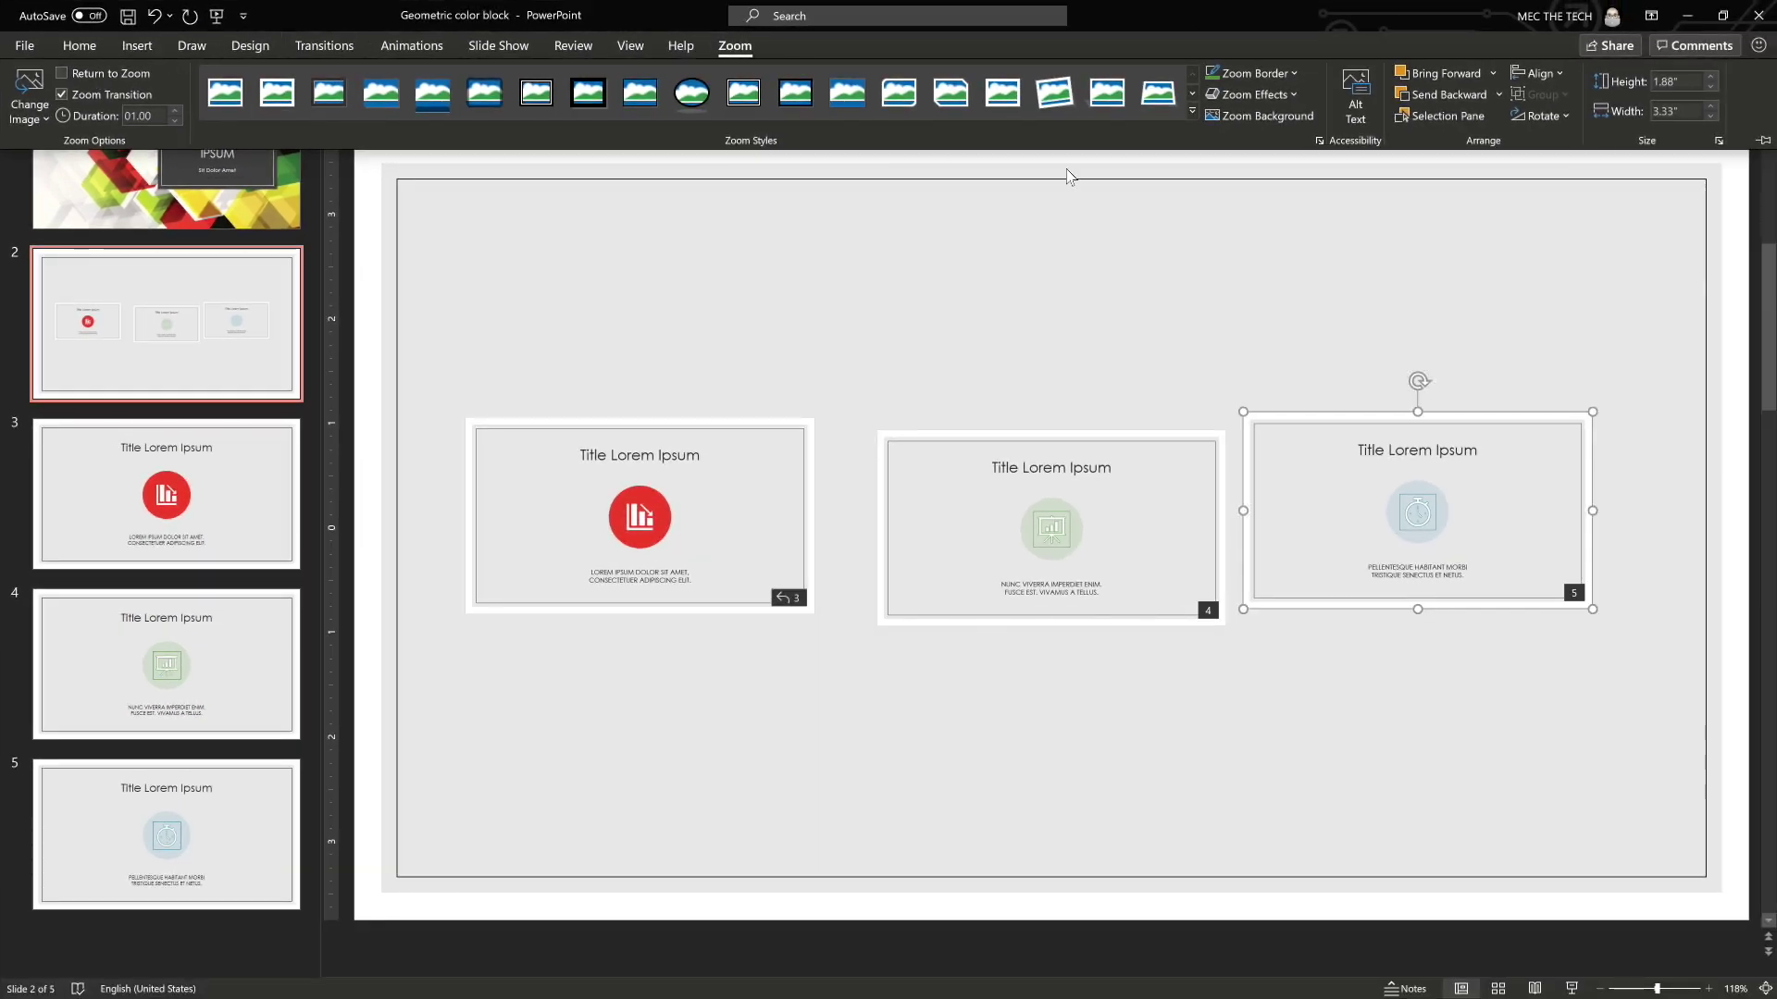
Step: Collapse the ribbon and nudge the third and middle zoom cards to even the spacing
{"action": "key", "text": "ctrl+F1"}
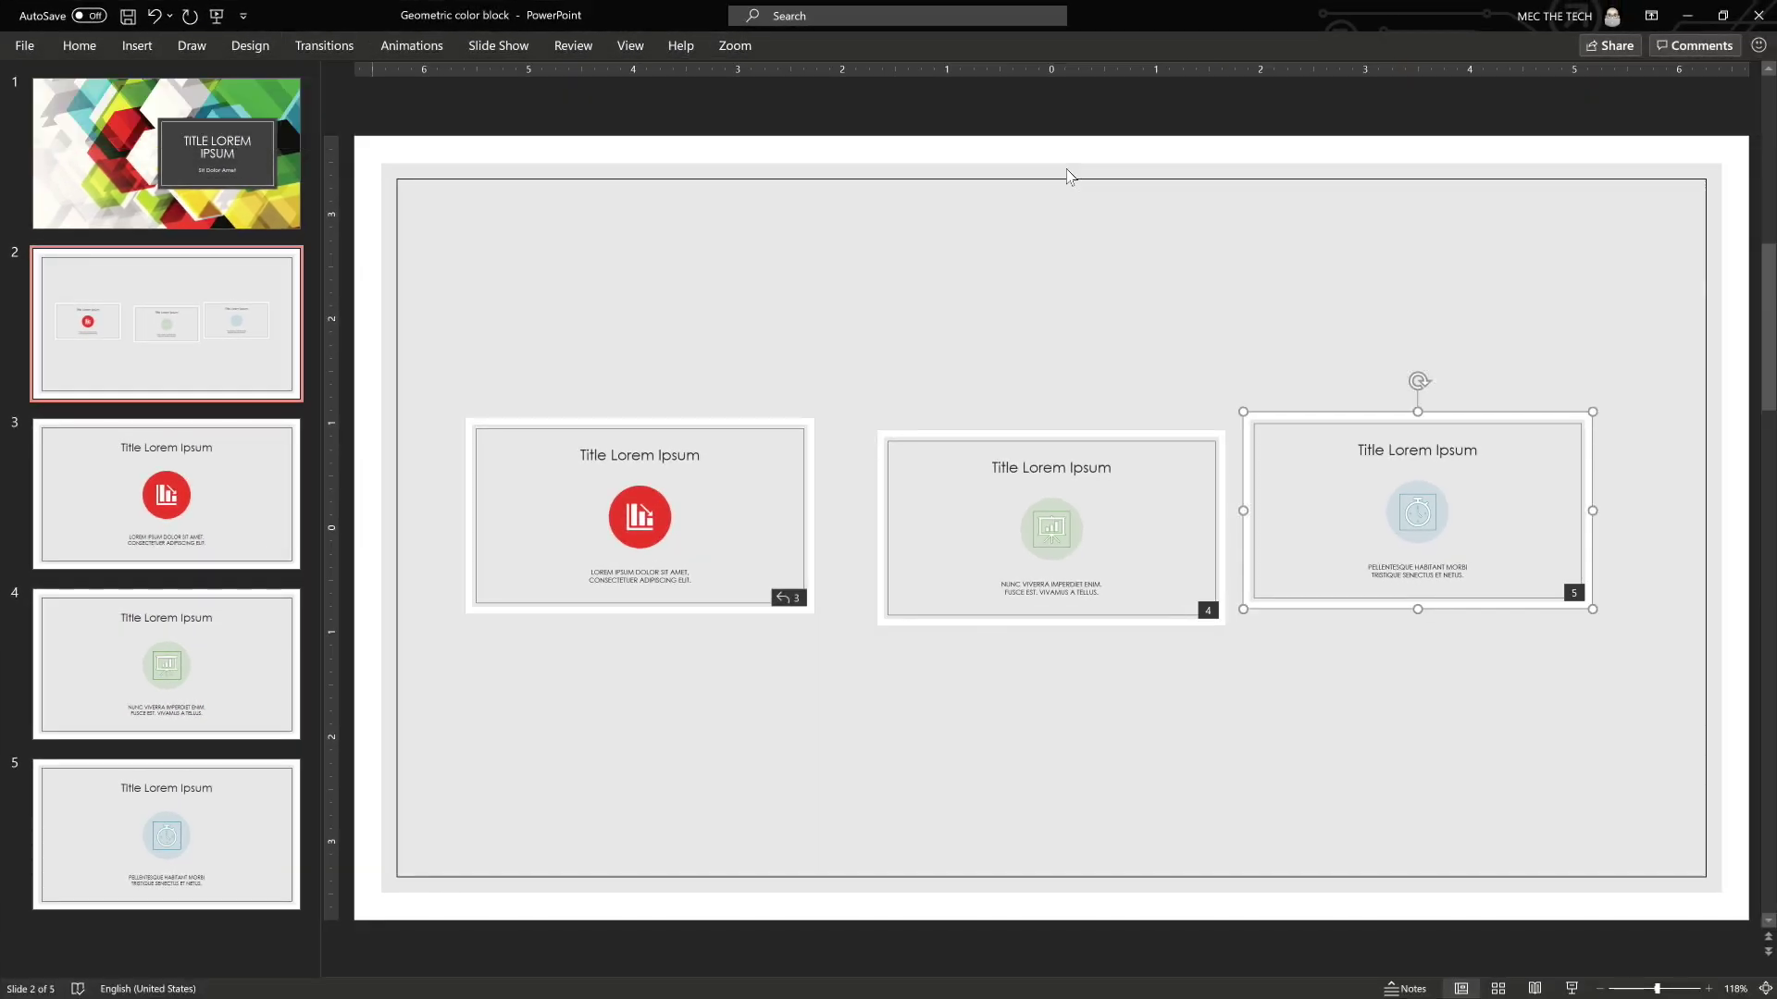
{"action": "left_click", "coordinate": [735, 46]}
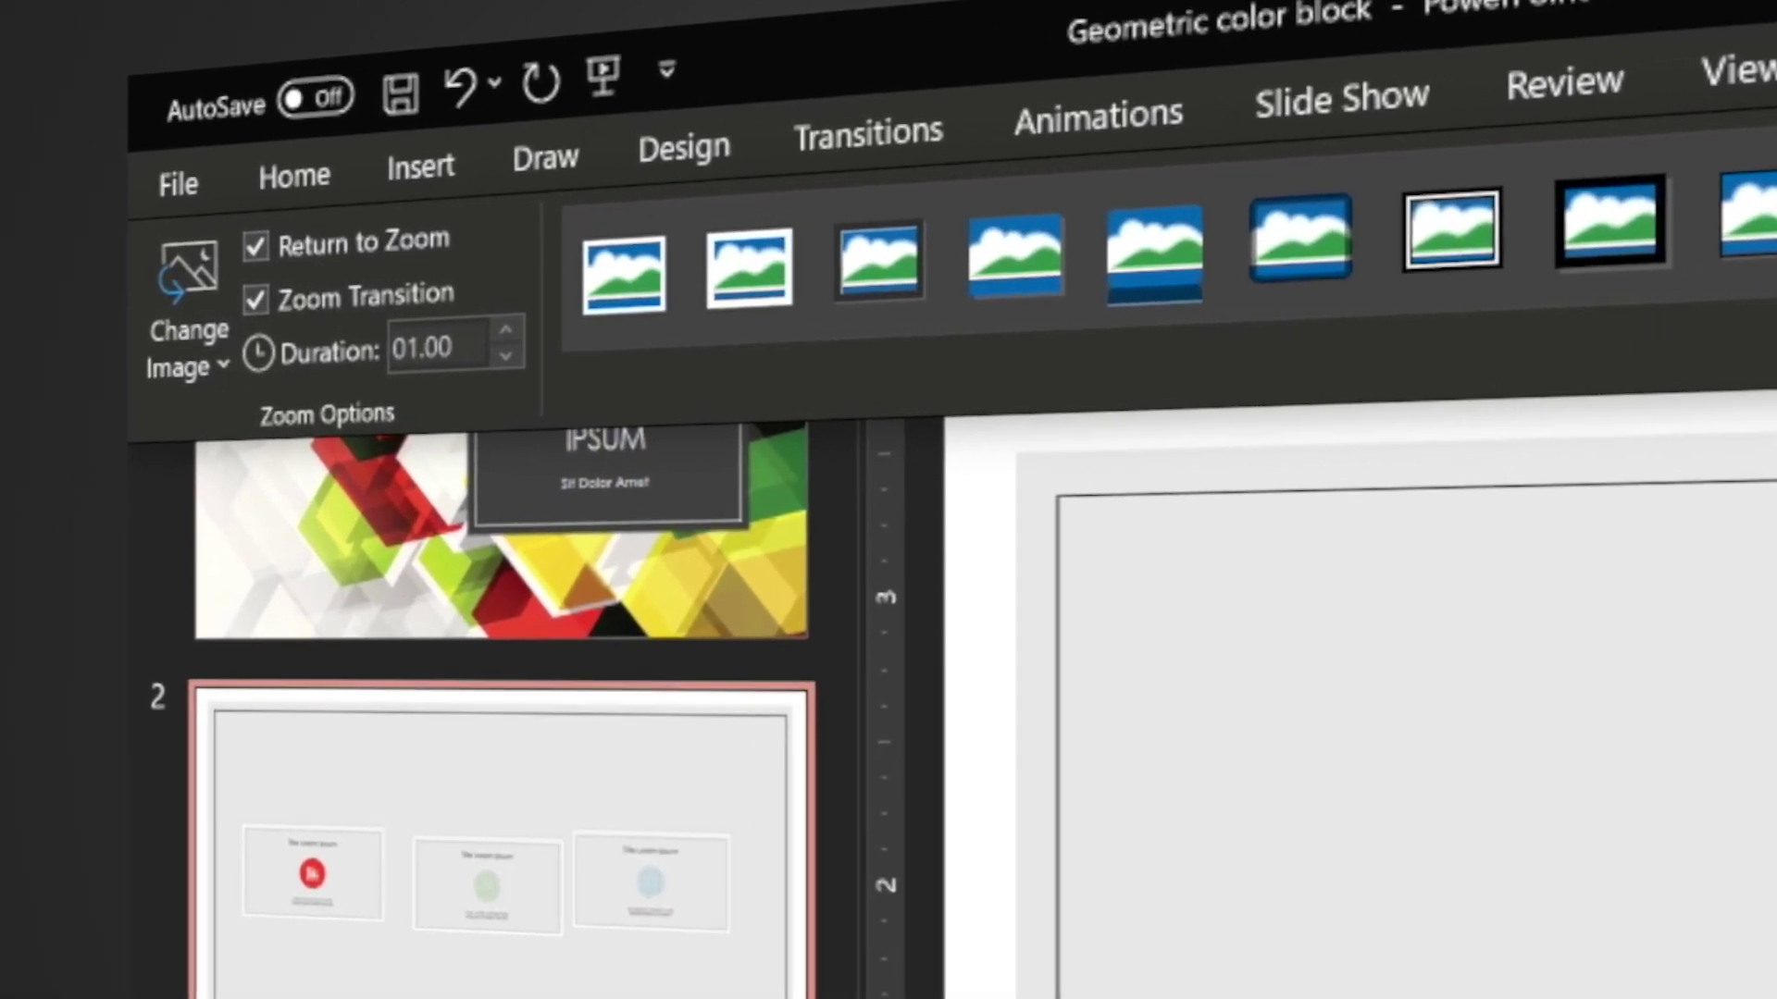
{"action": "key", "text": "Escape"}
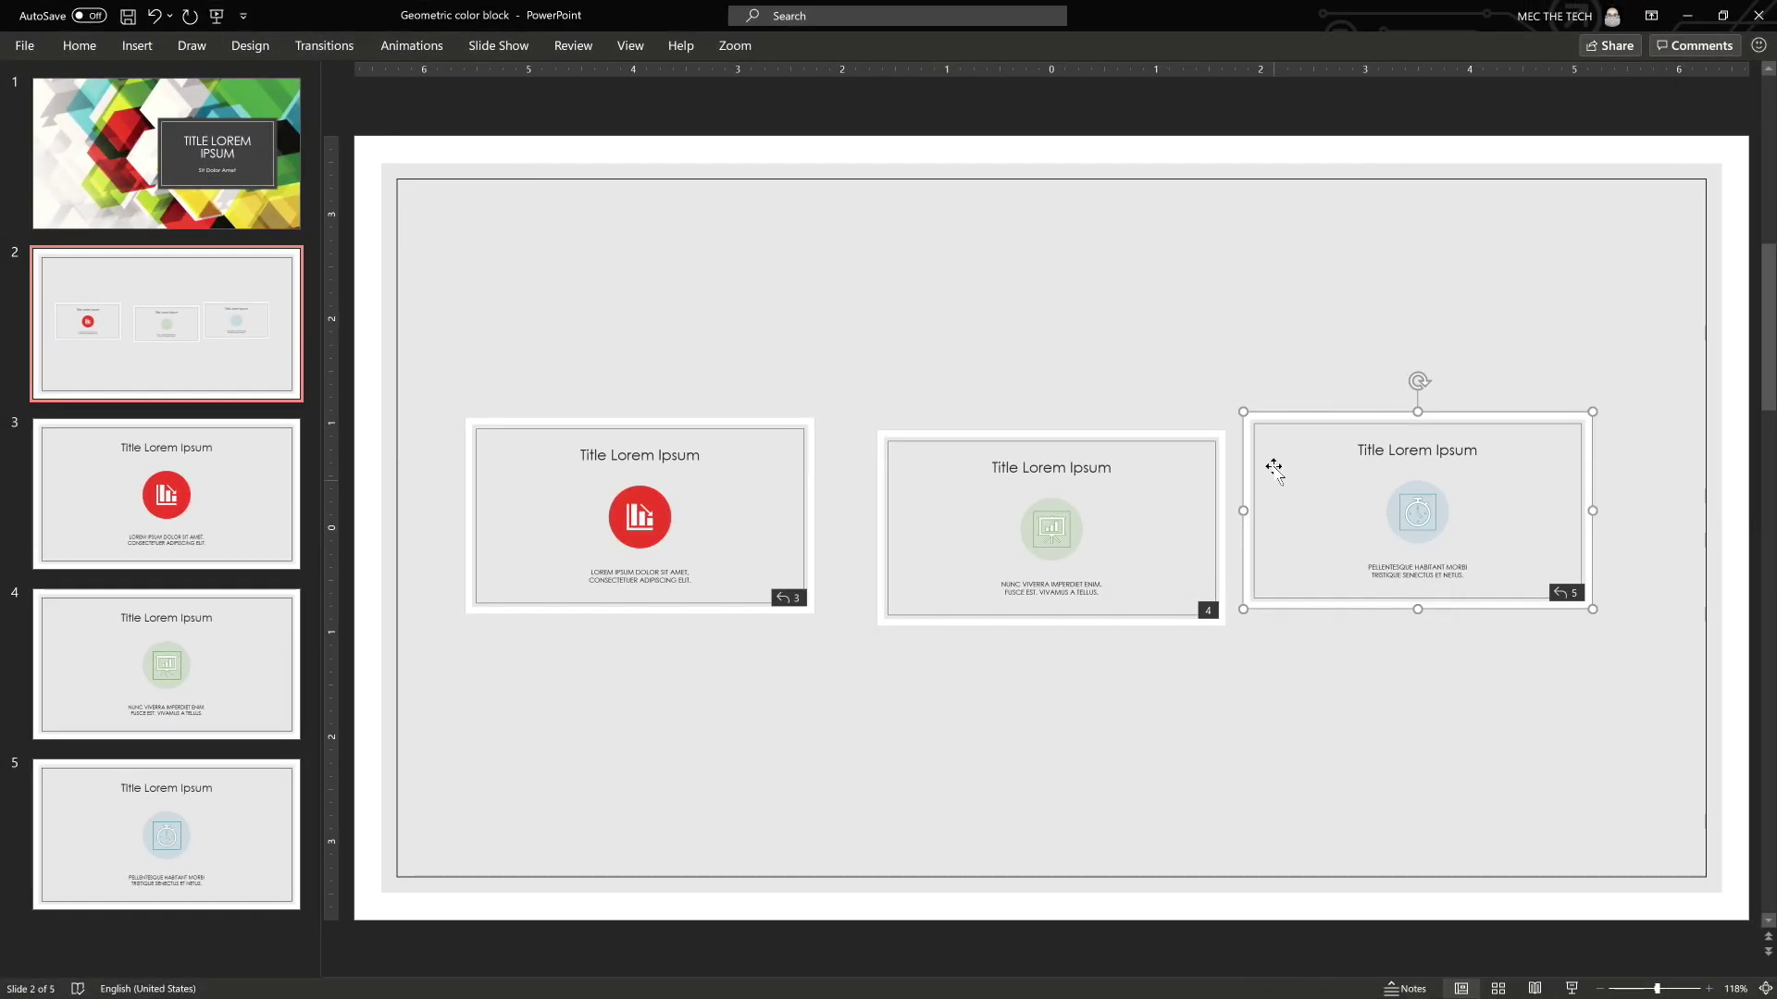
{"action": "left_click_drag", "start_coordinate": [1288, 443], "coordinate": [1302, 453]}
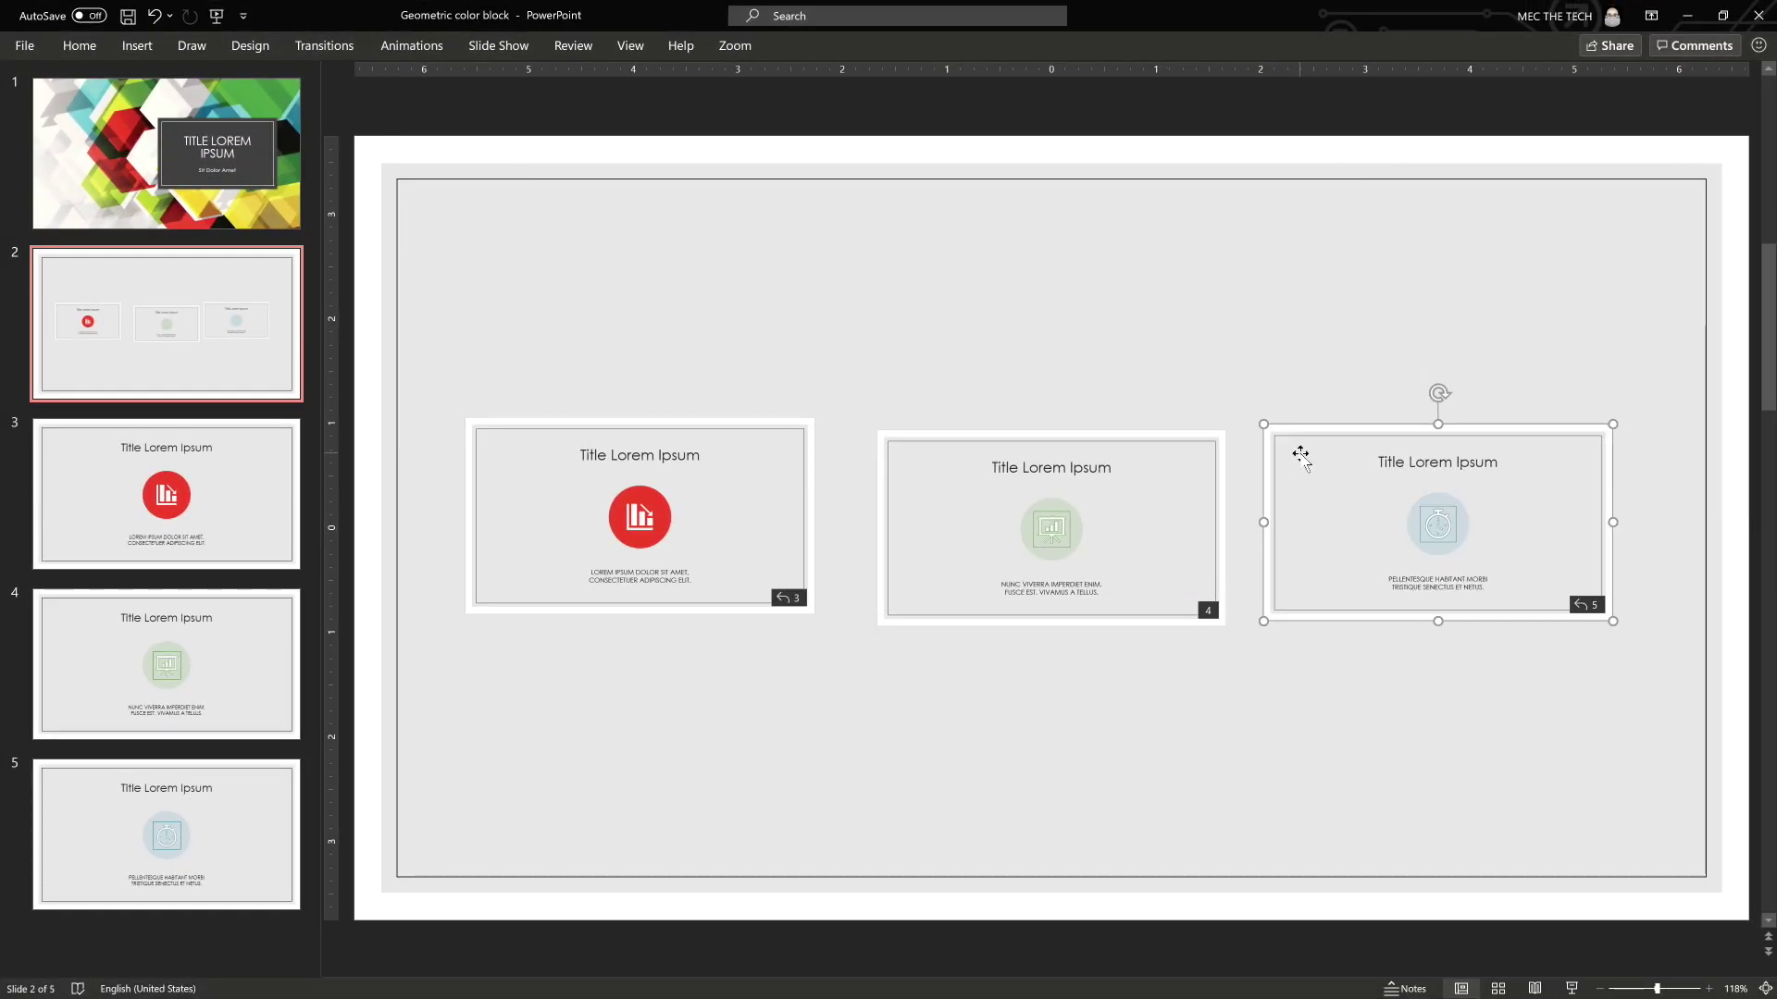
{"action": "left_click_drag", "start_coordinate": [920, 452], "coordinate": [902, 444]}
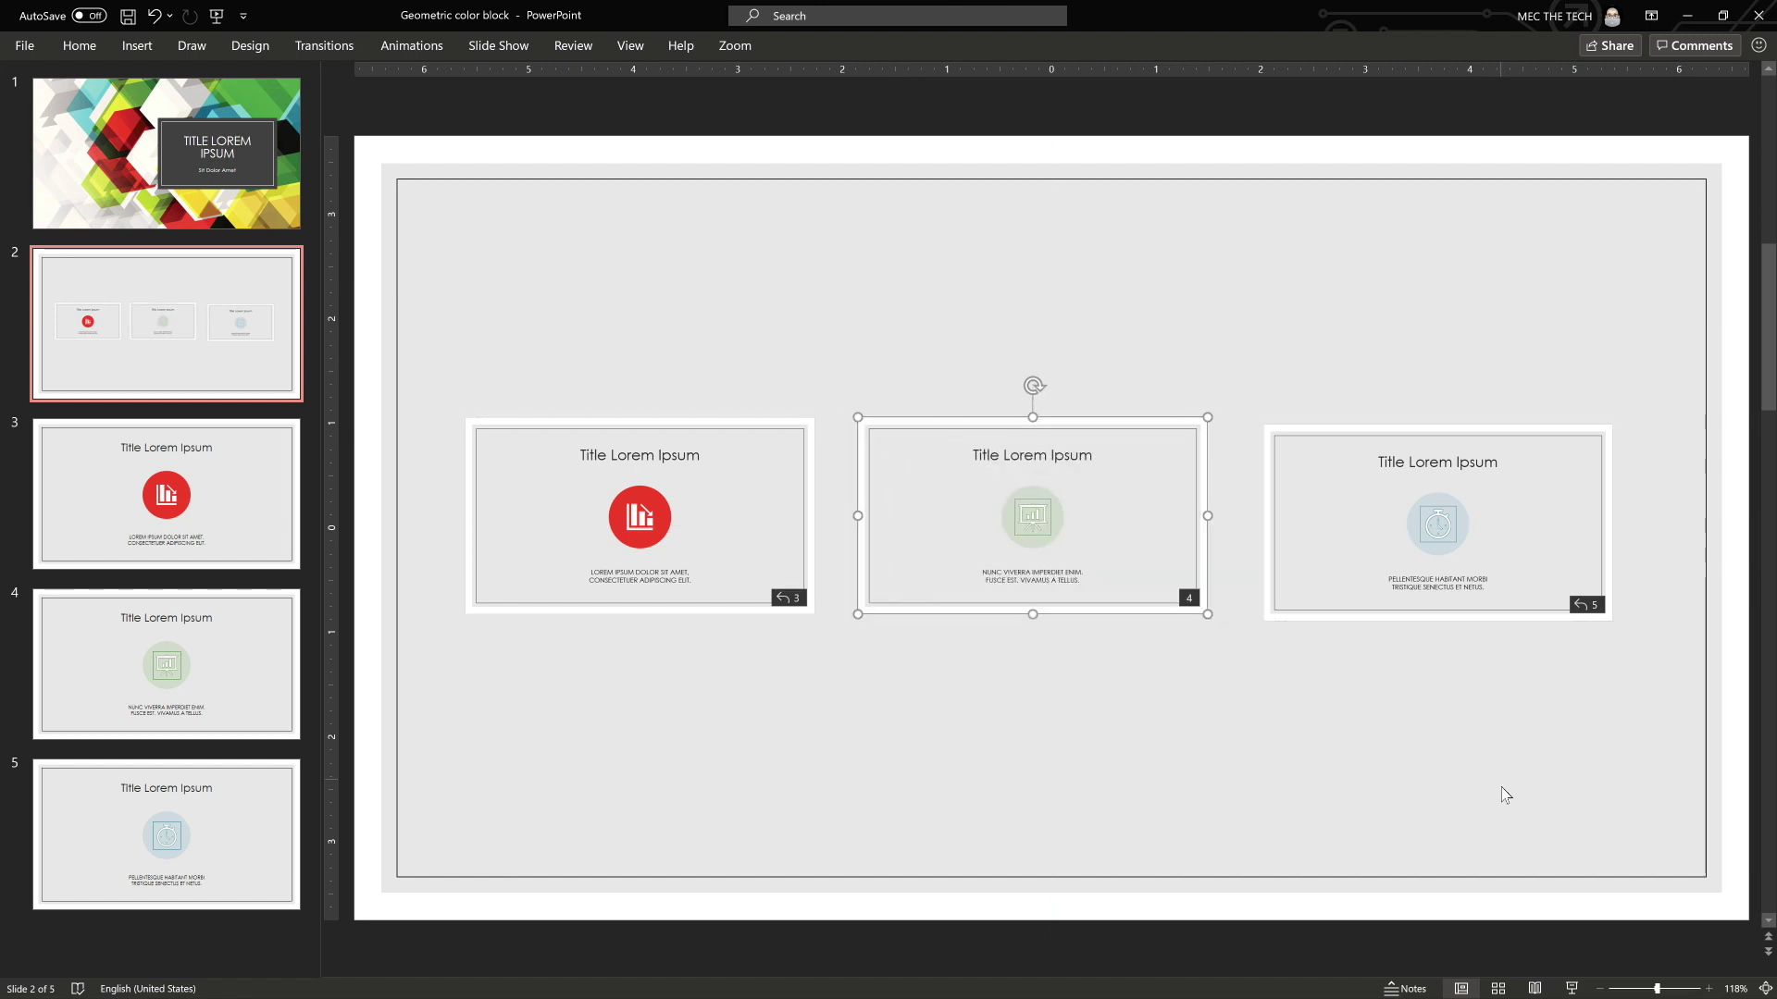
{"action": "left_click", "coordinate": [1571, 989]}
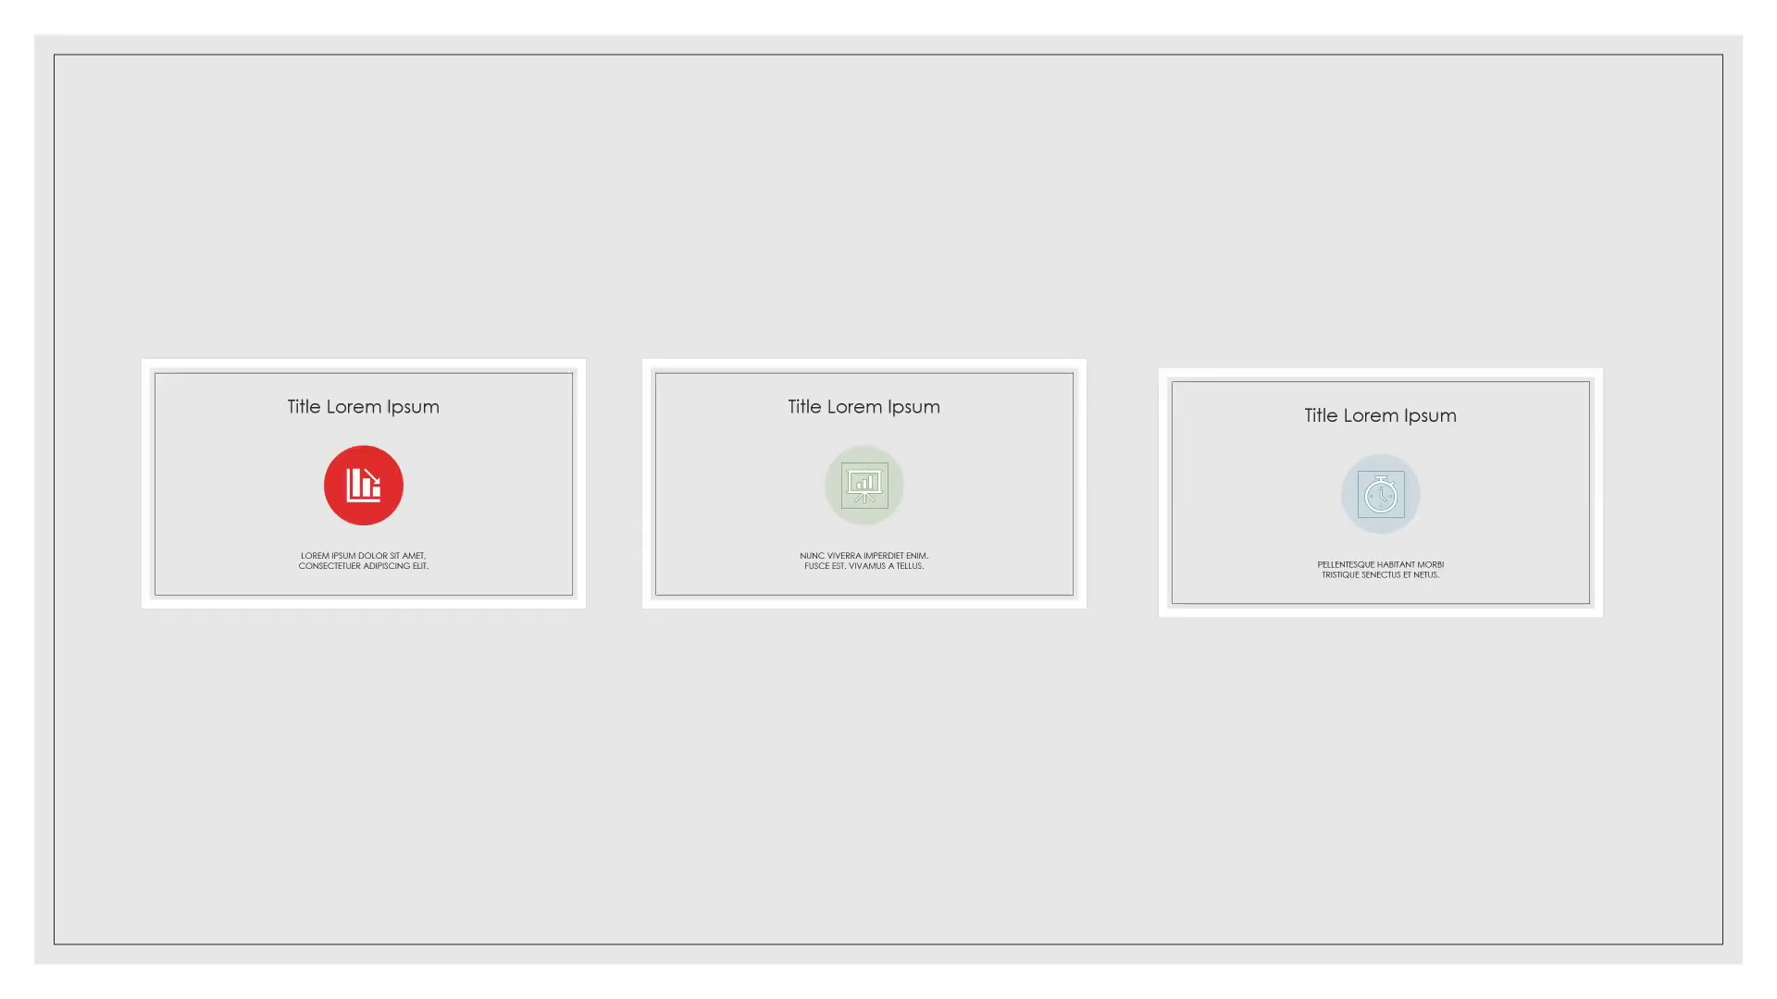
{"action": "left_click", "coordinate": [250, 448]}
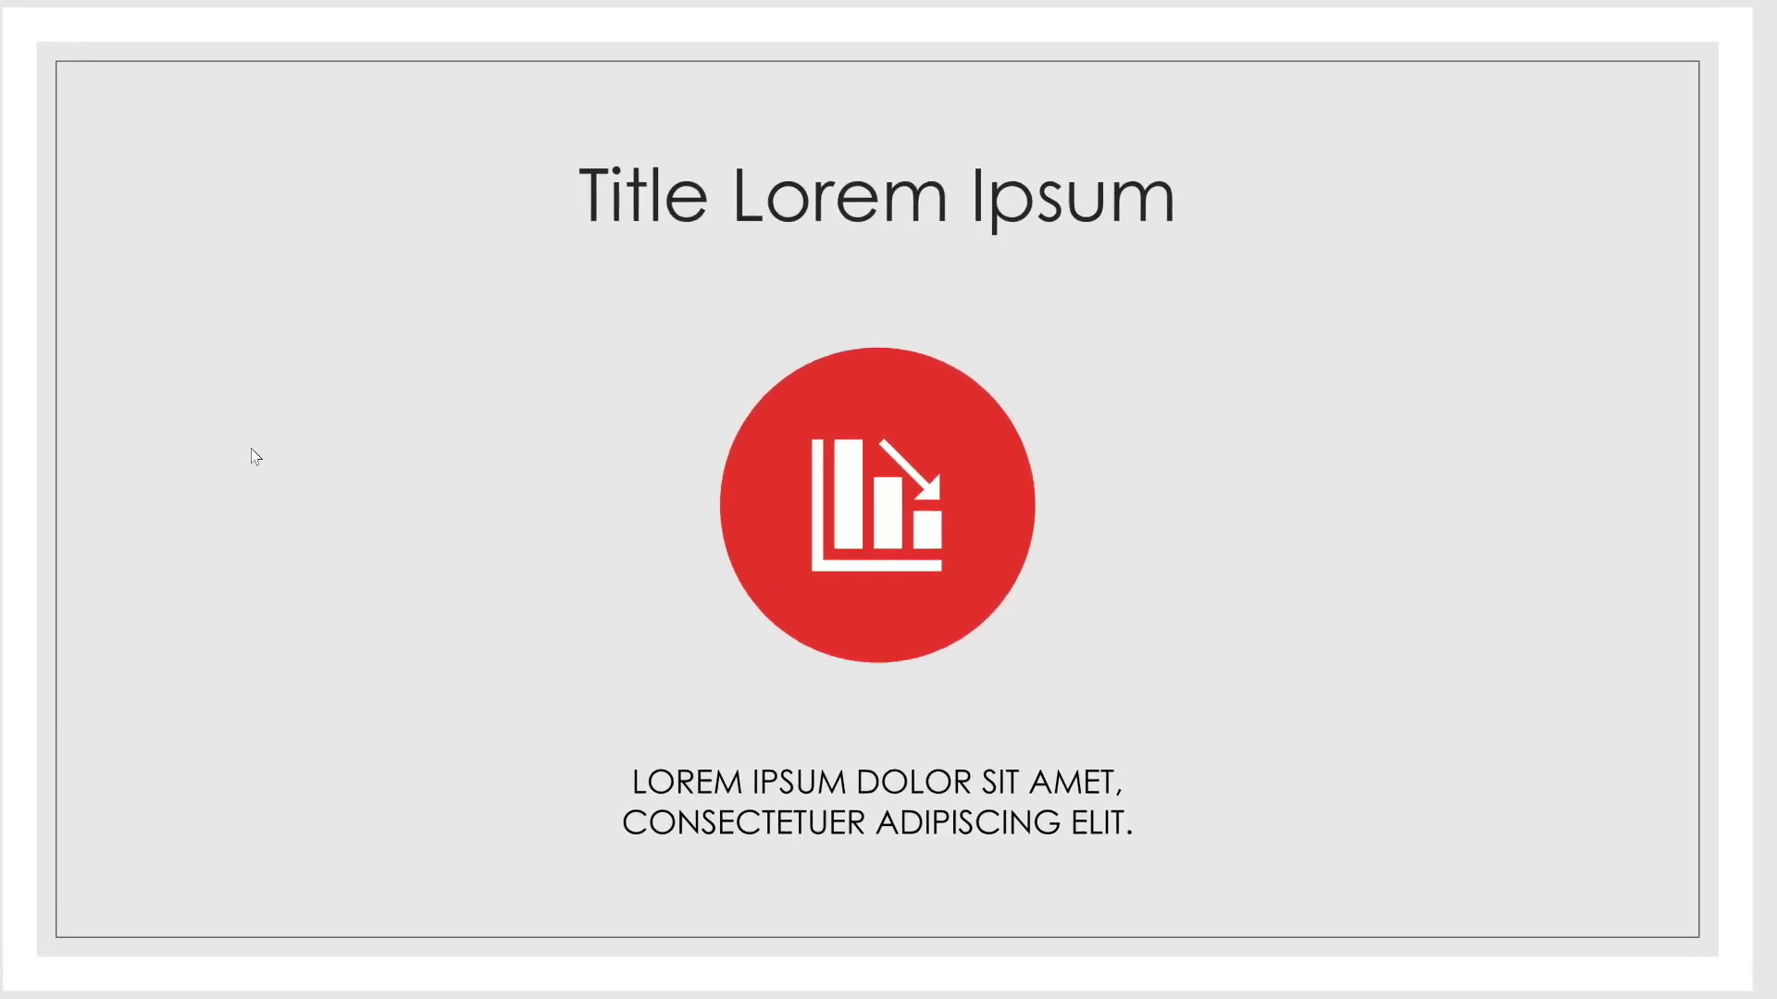
{"action": "left_click", "coordinate": [250, 449]}
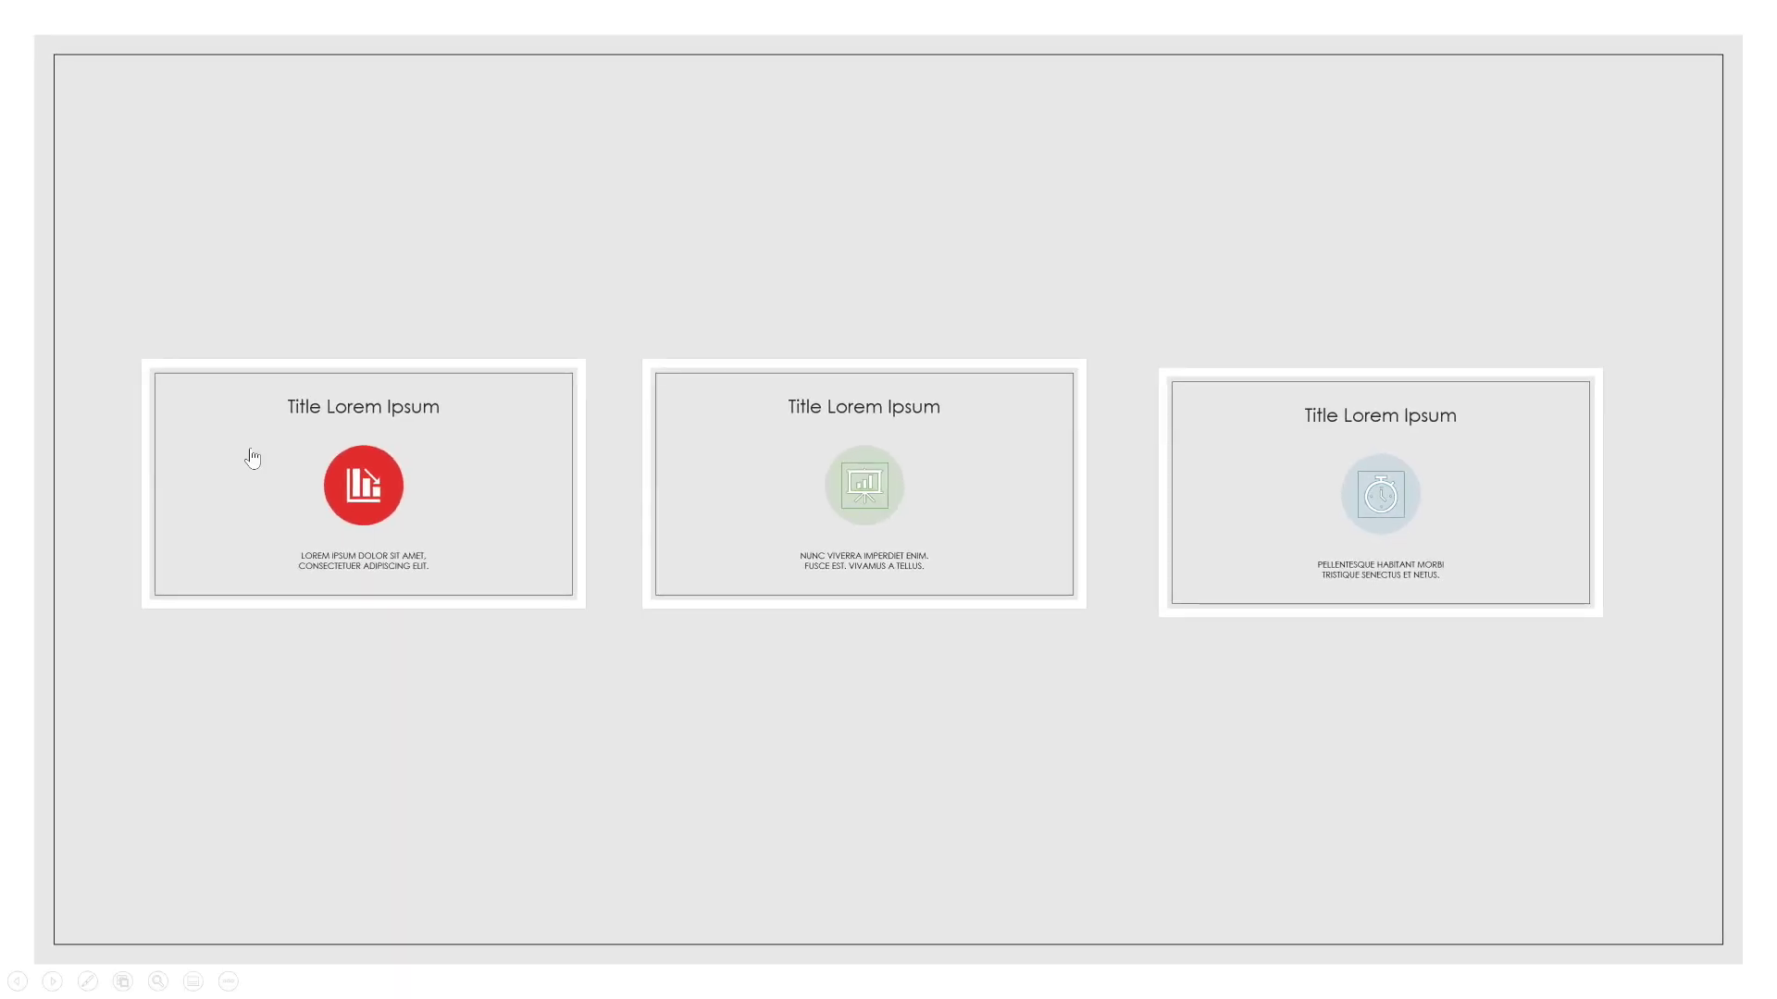
{"action": "left_click", "coordinate": [820, 452]}
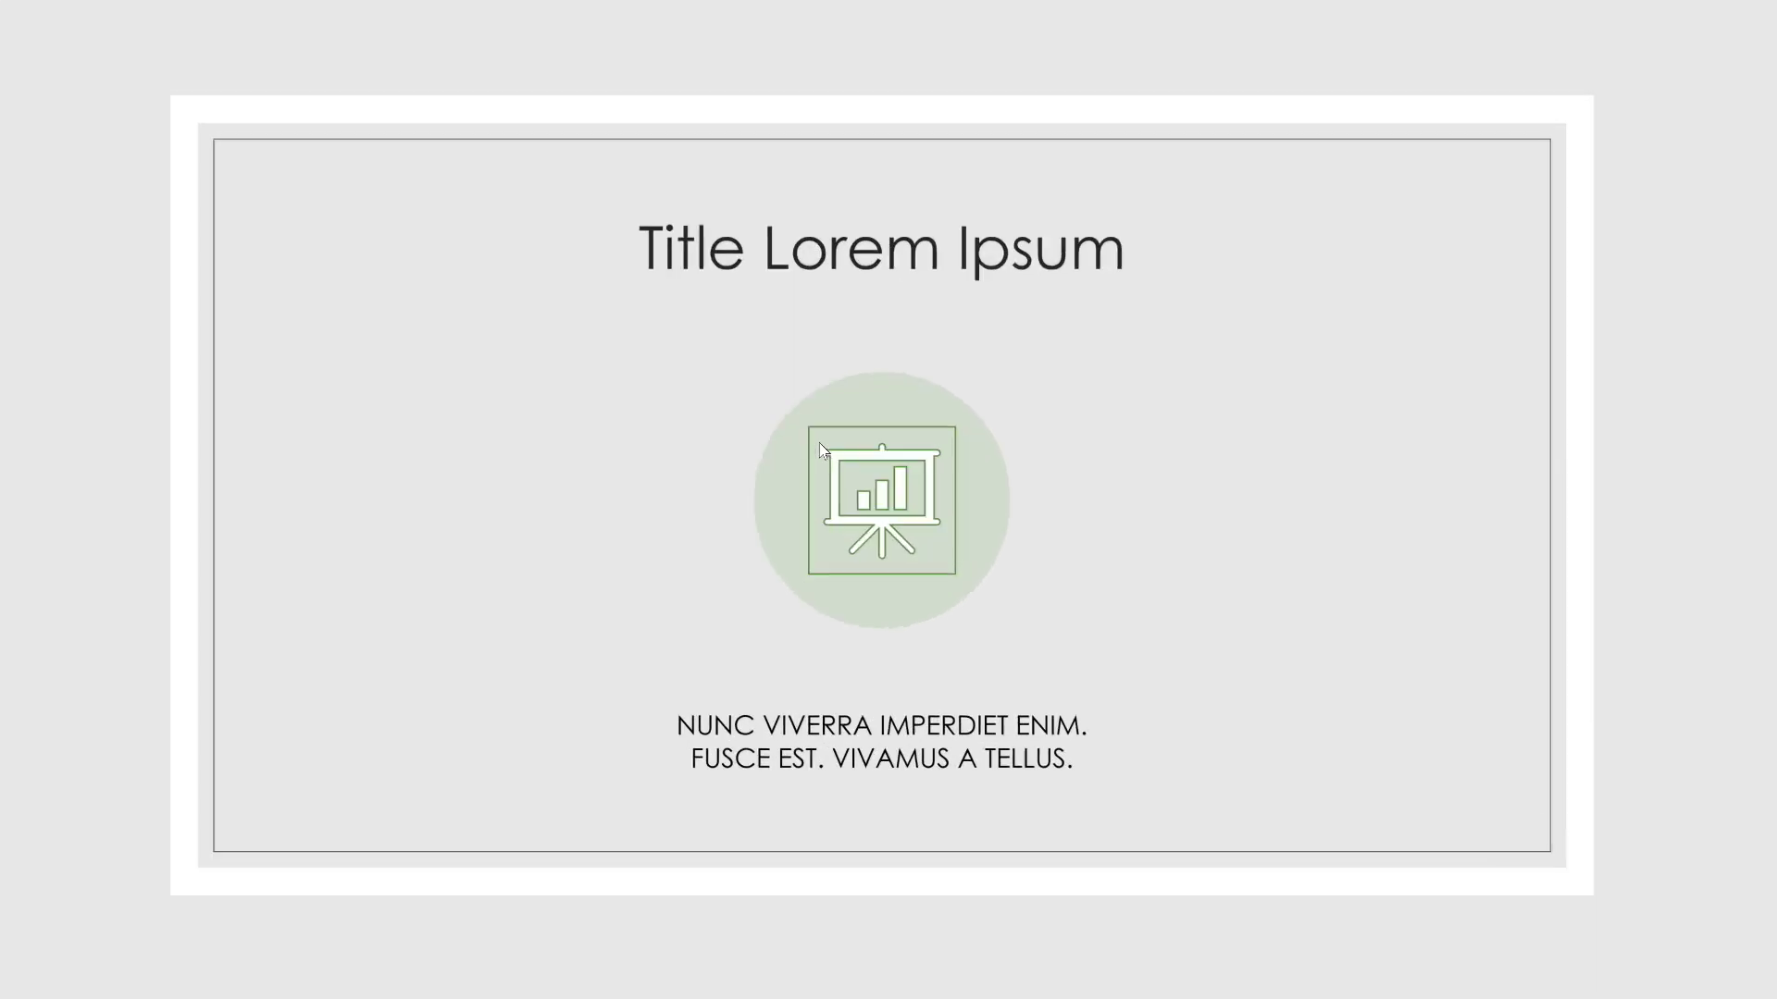
{"action": "left_click", "coordinate": [821, 452]}
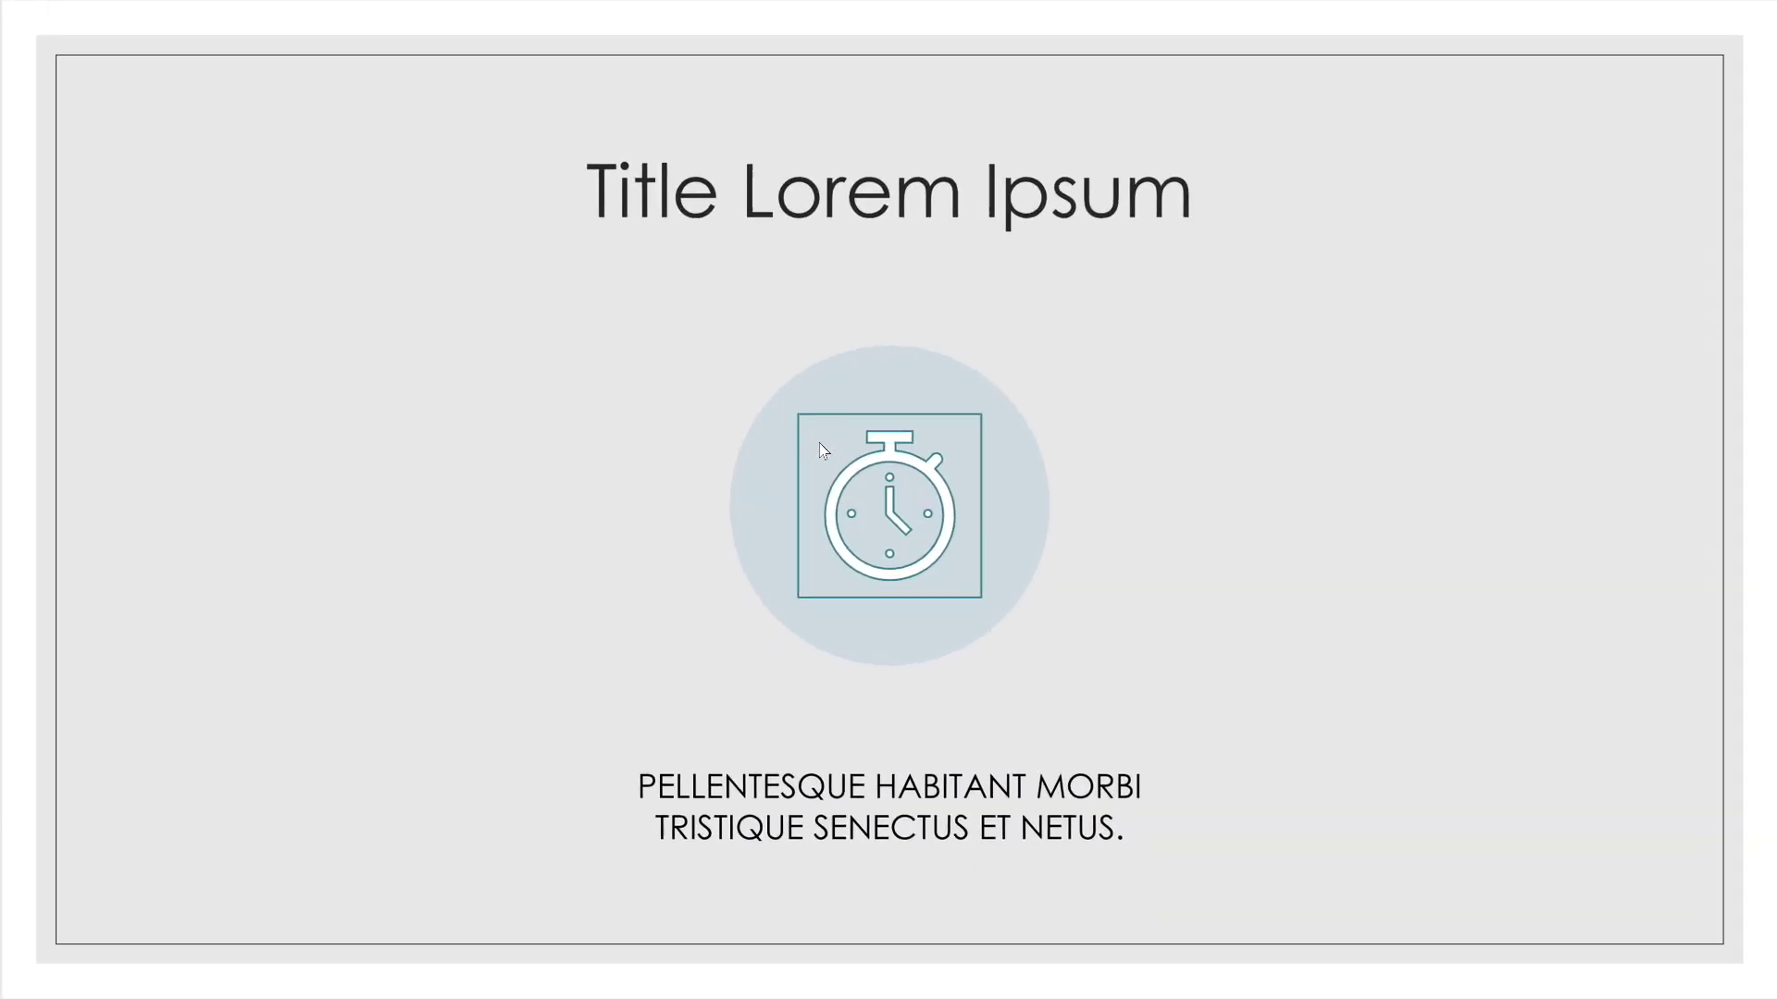
{"action": "left_click", "coordinate": [821, 452]}
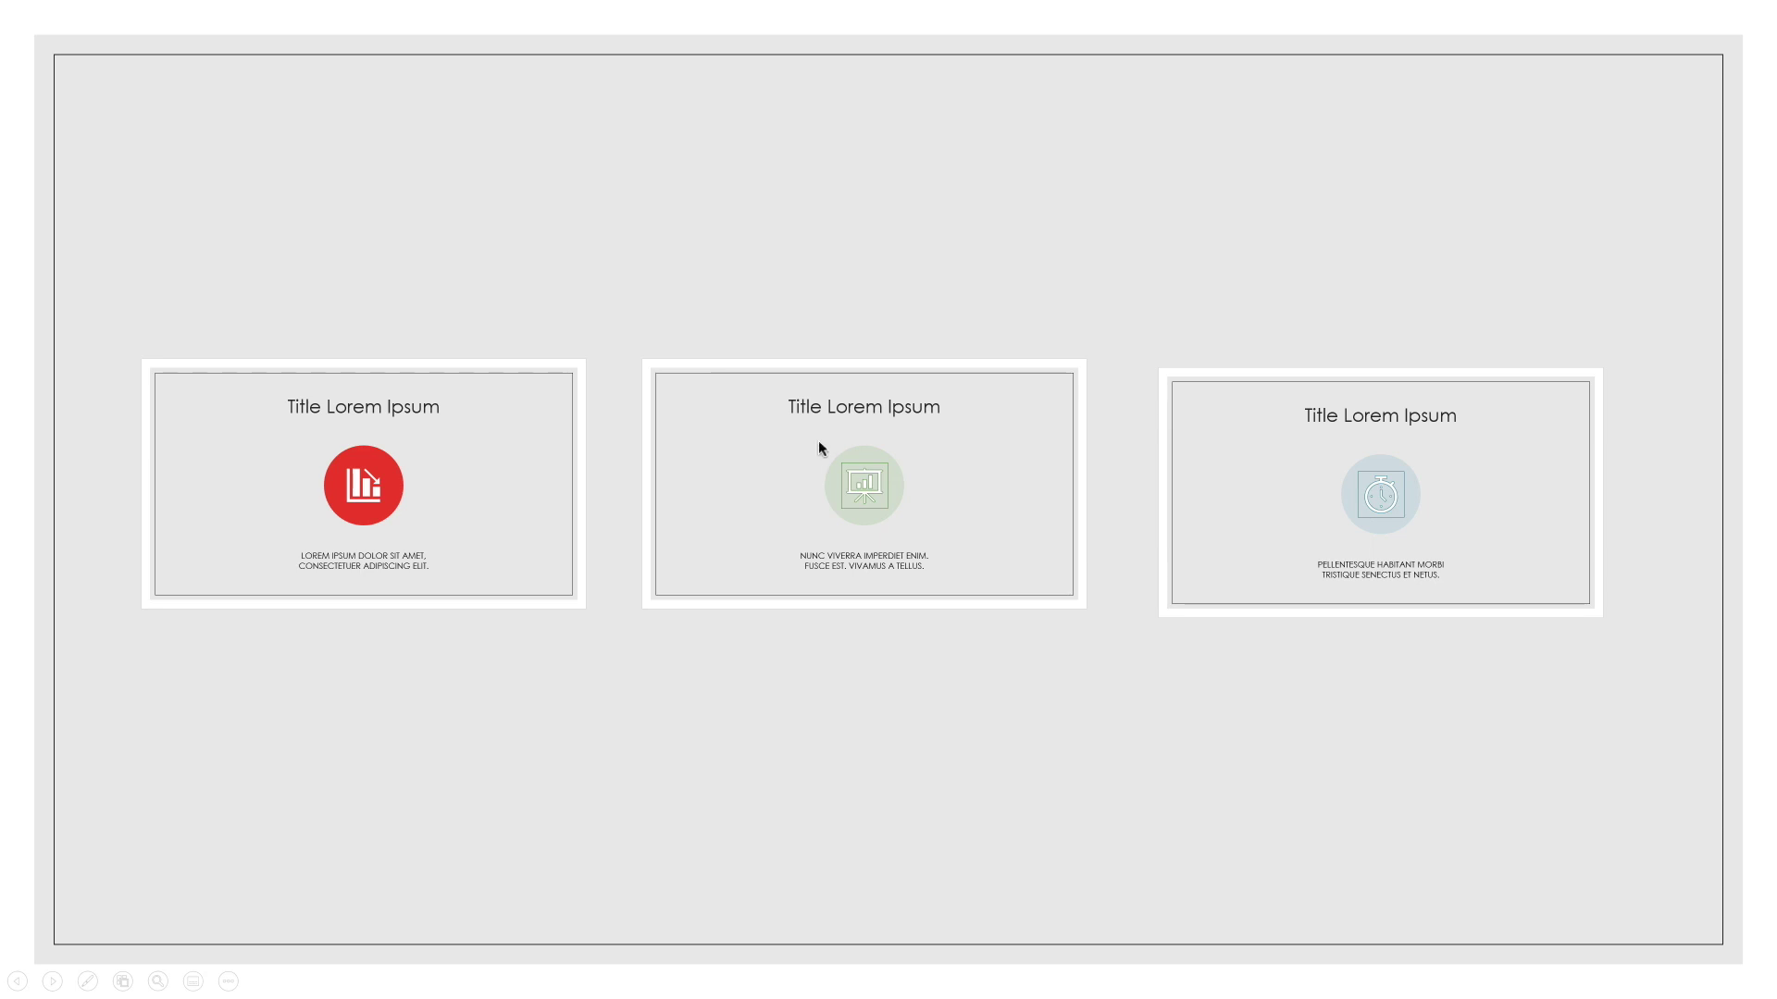
{"action": "key", "text": "Escape"}
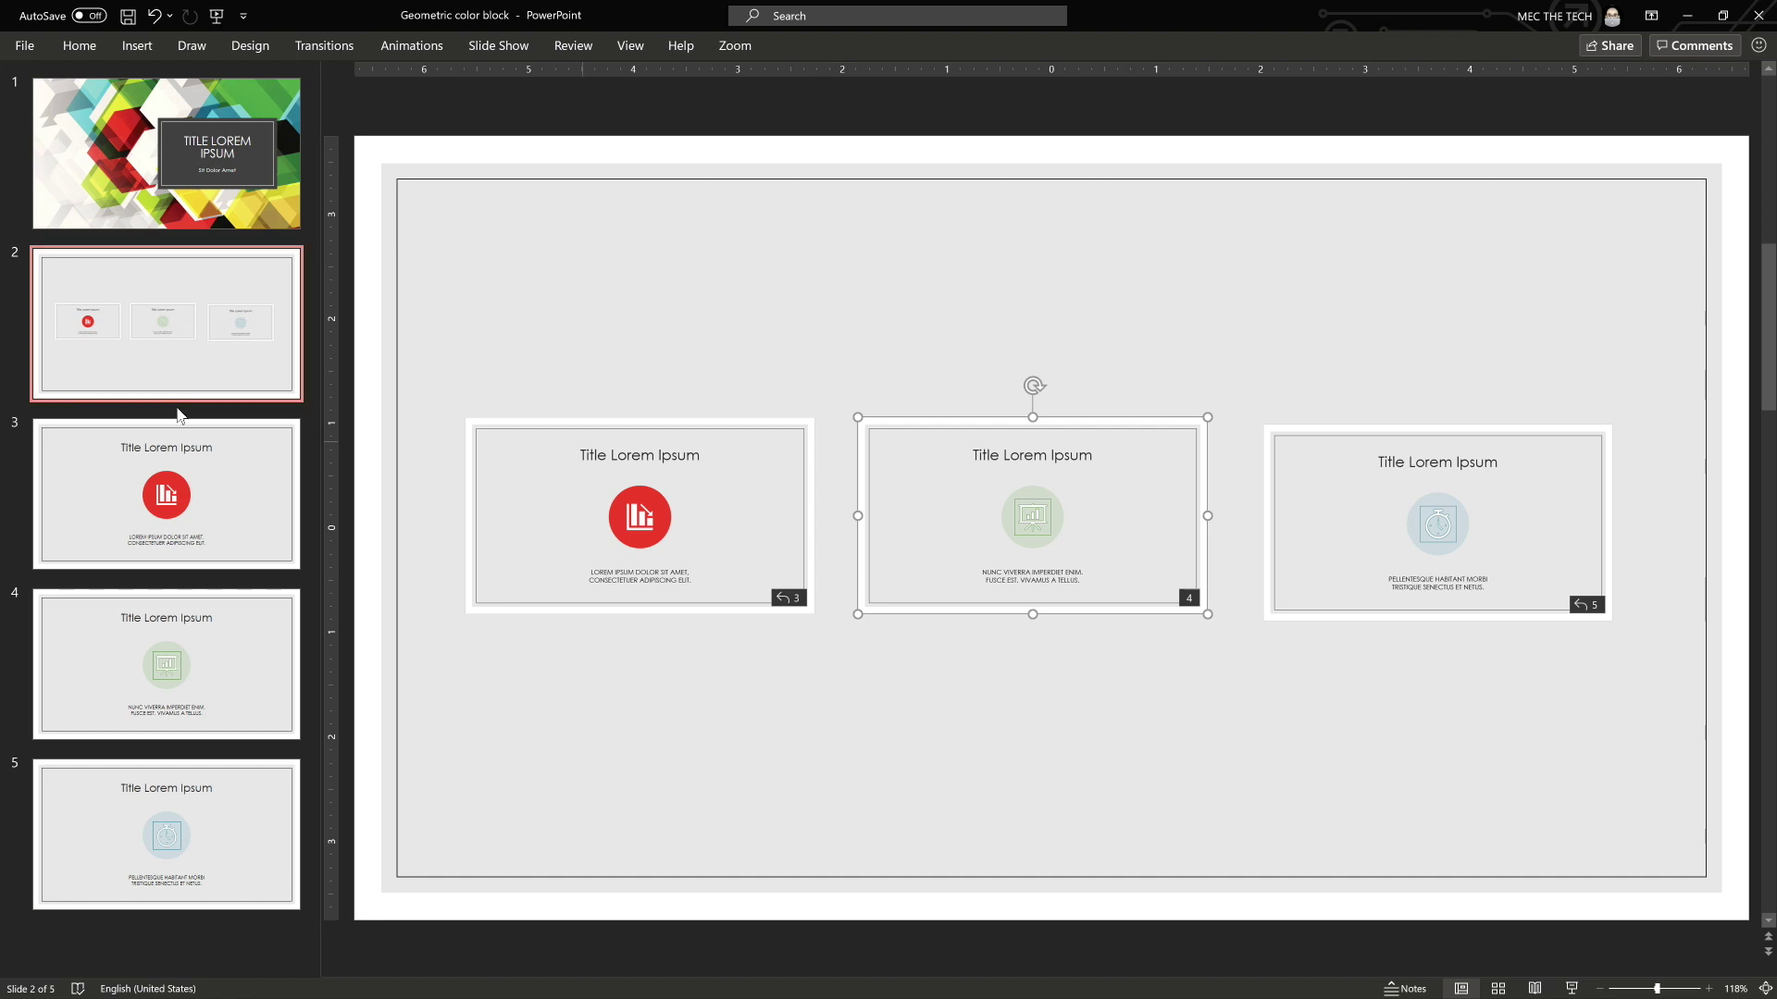
Step: Insert a new slide after slide 3 and type 'More about slide before' as its title
{"action": "left_click", "coordinate": [141, 500]}
{"action": "right_click", "coordinate": [141, 500]}
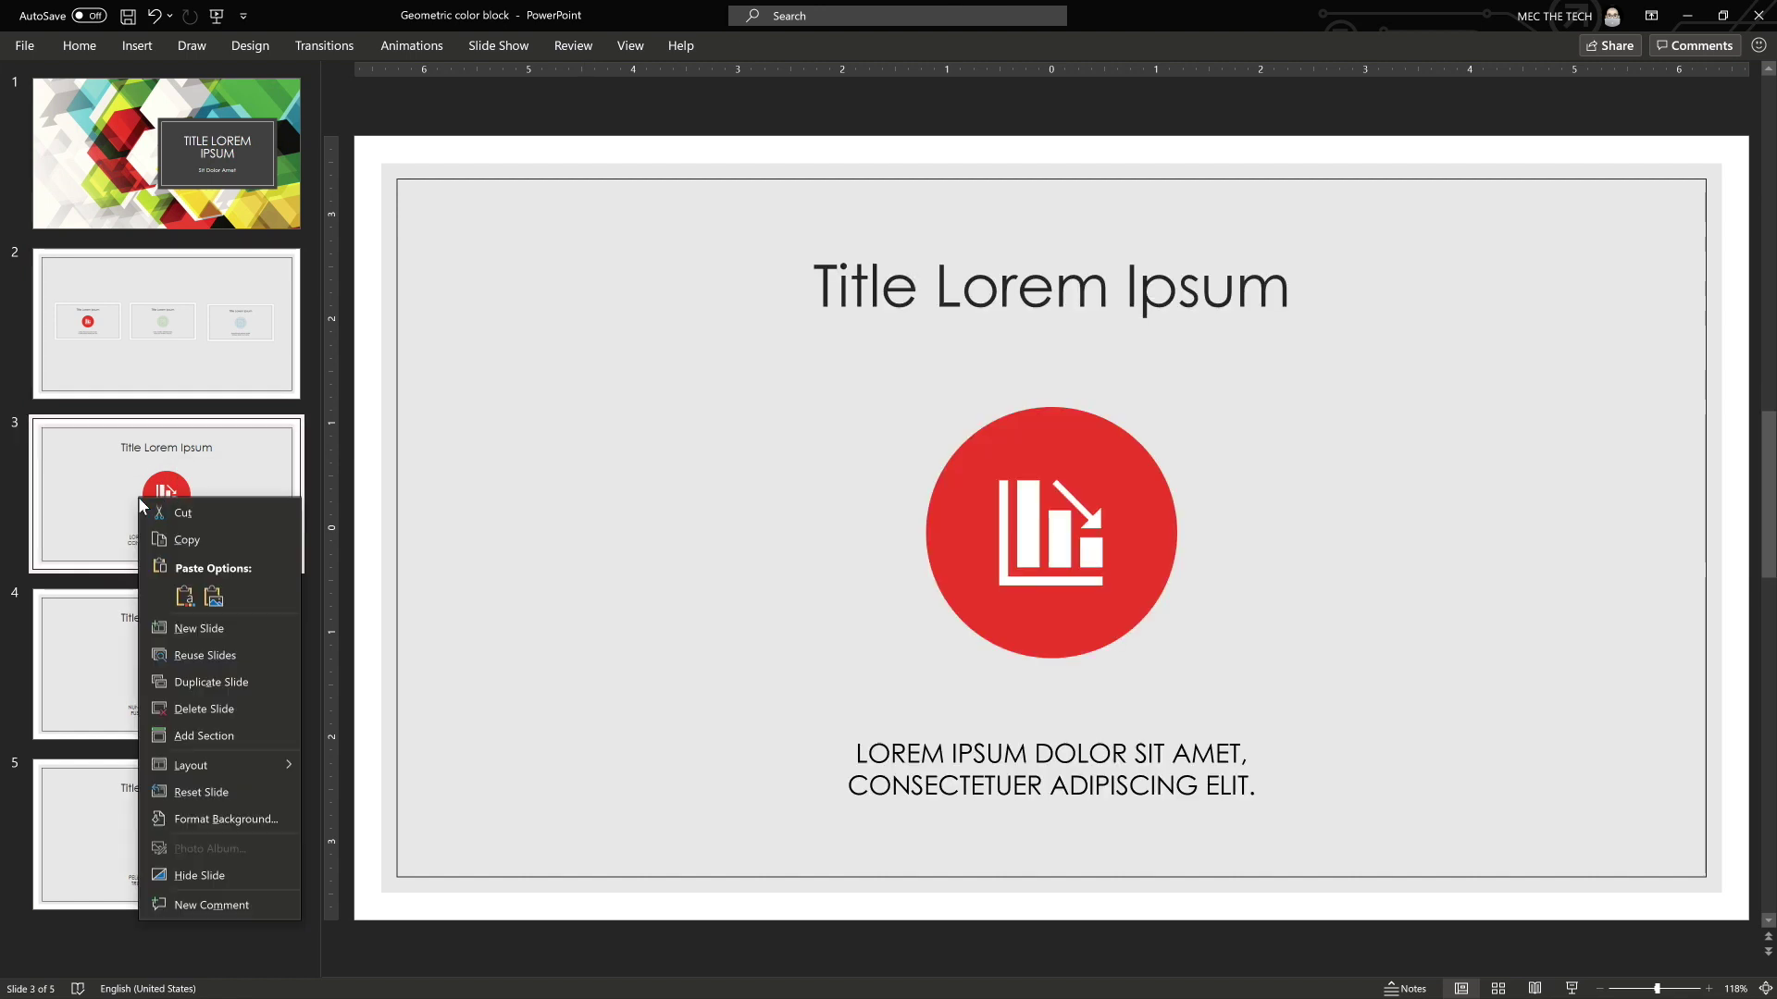
{"action": "left_click", "coordinate": [166, 630]}
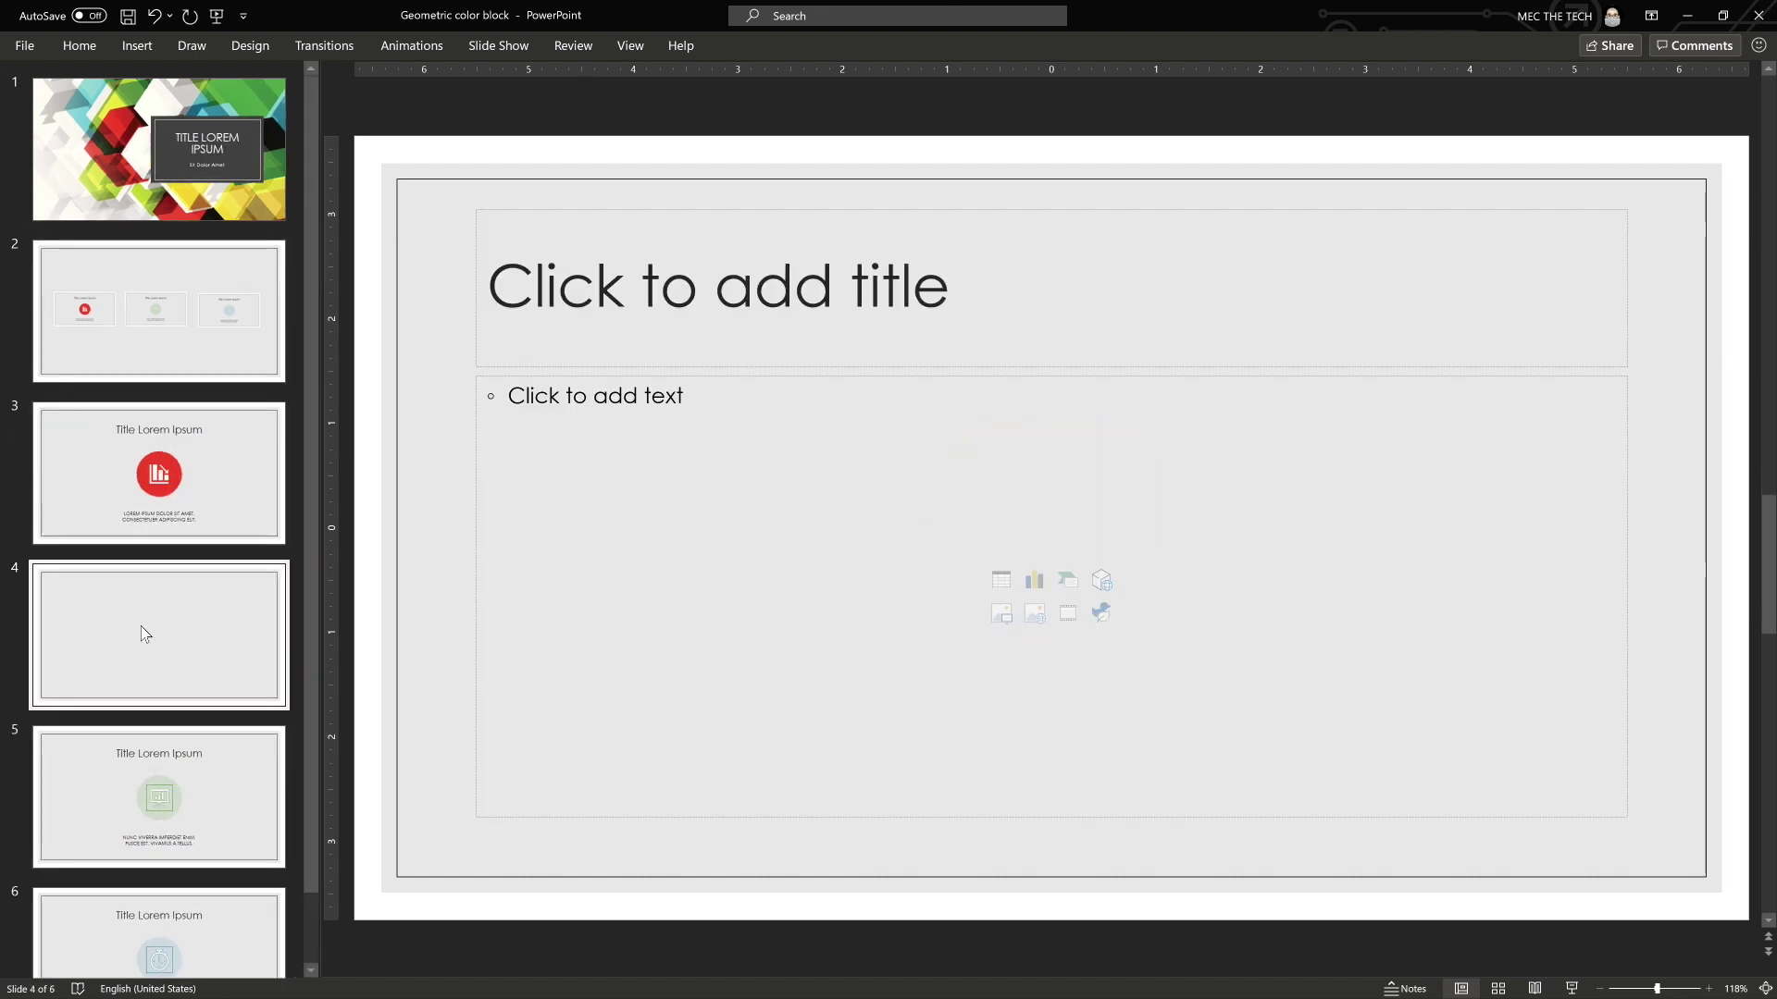
{"action": "left_click", "coordinate": [626, 319]}
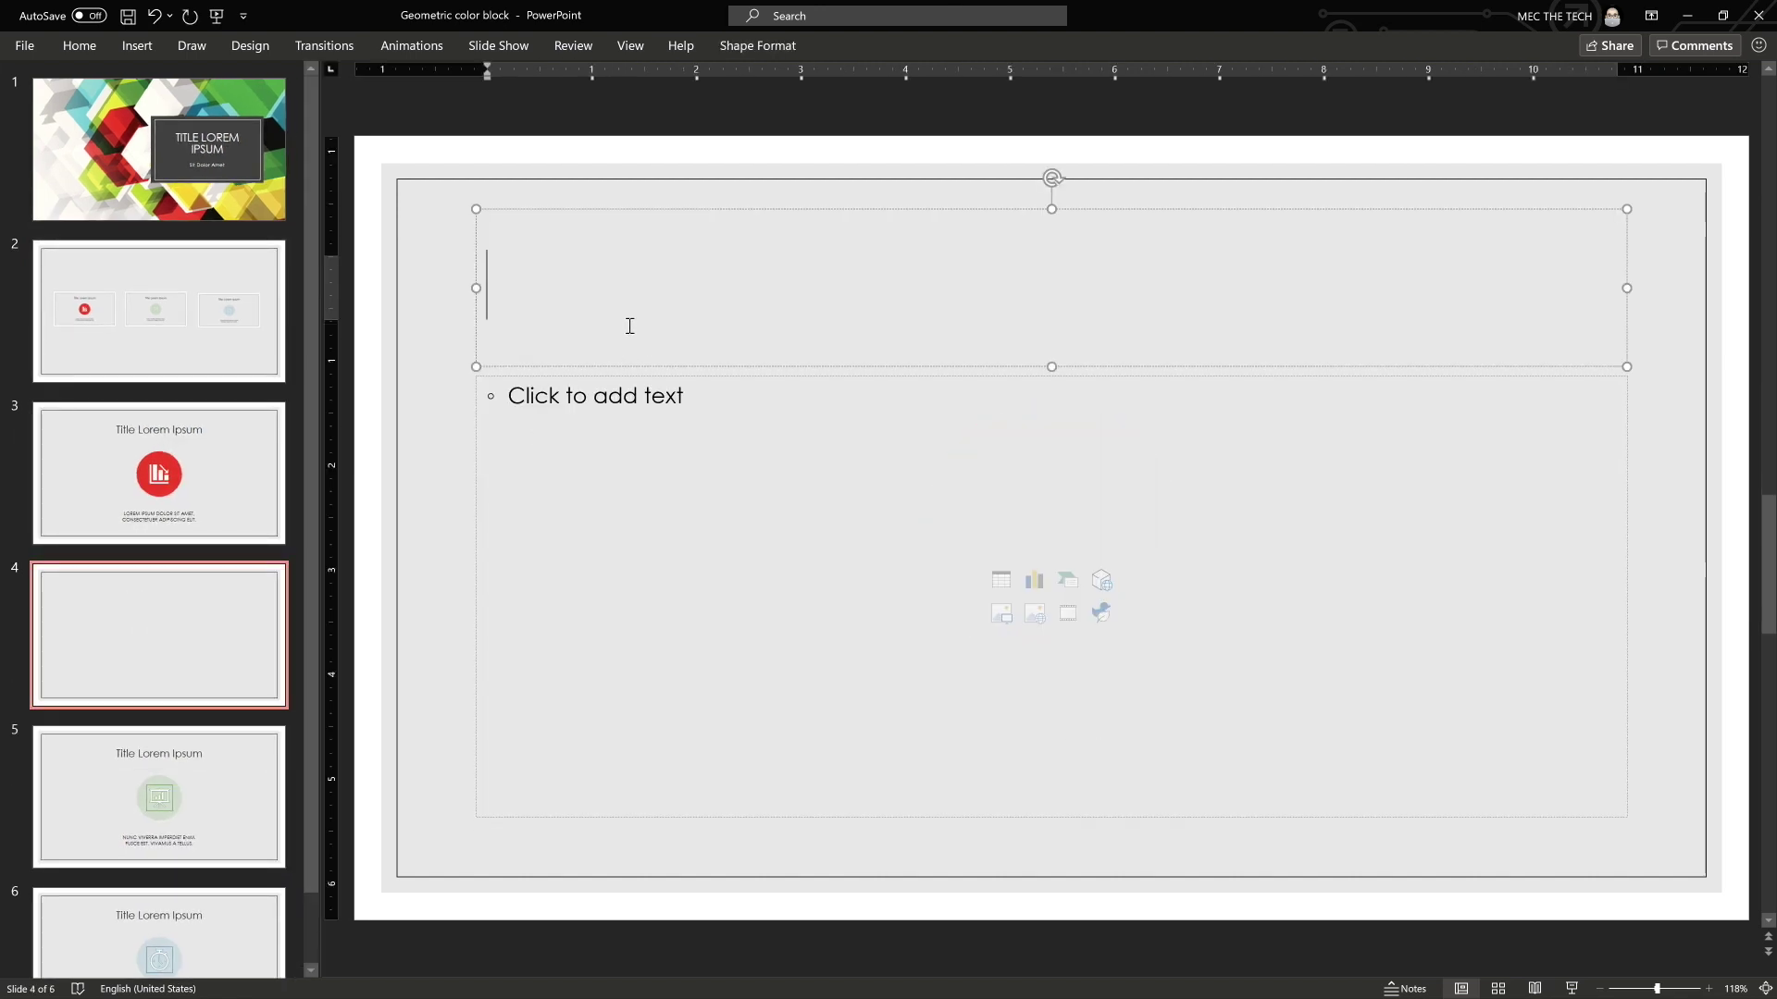
{"action": "type", "text": "Mor"}
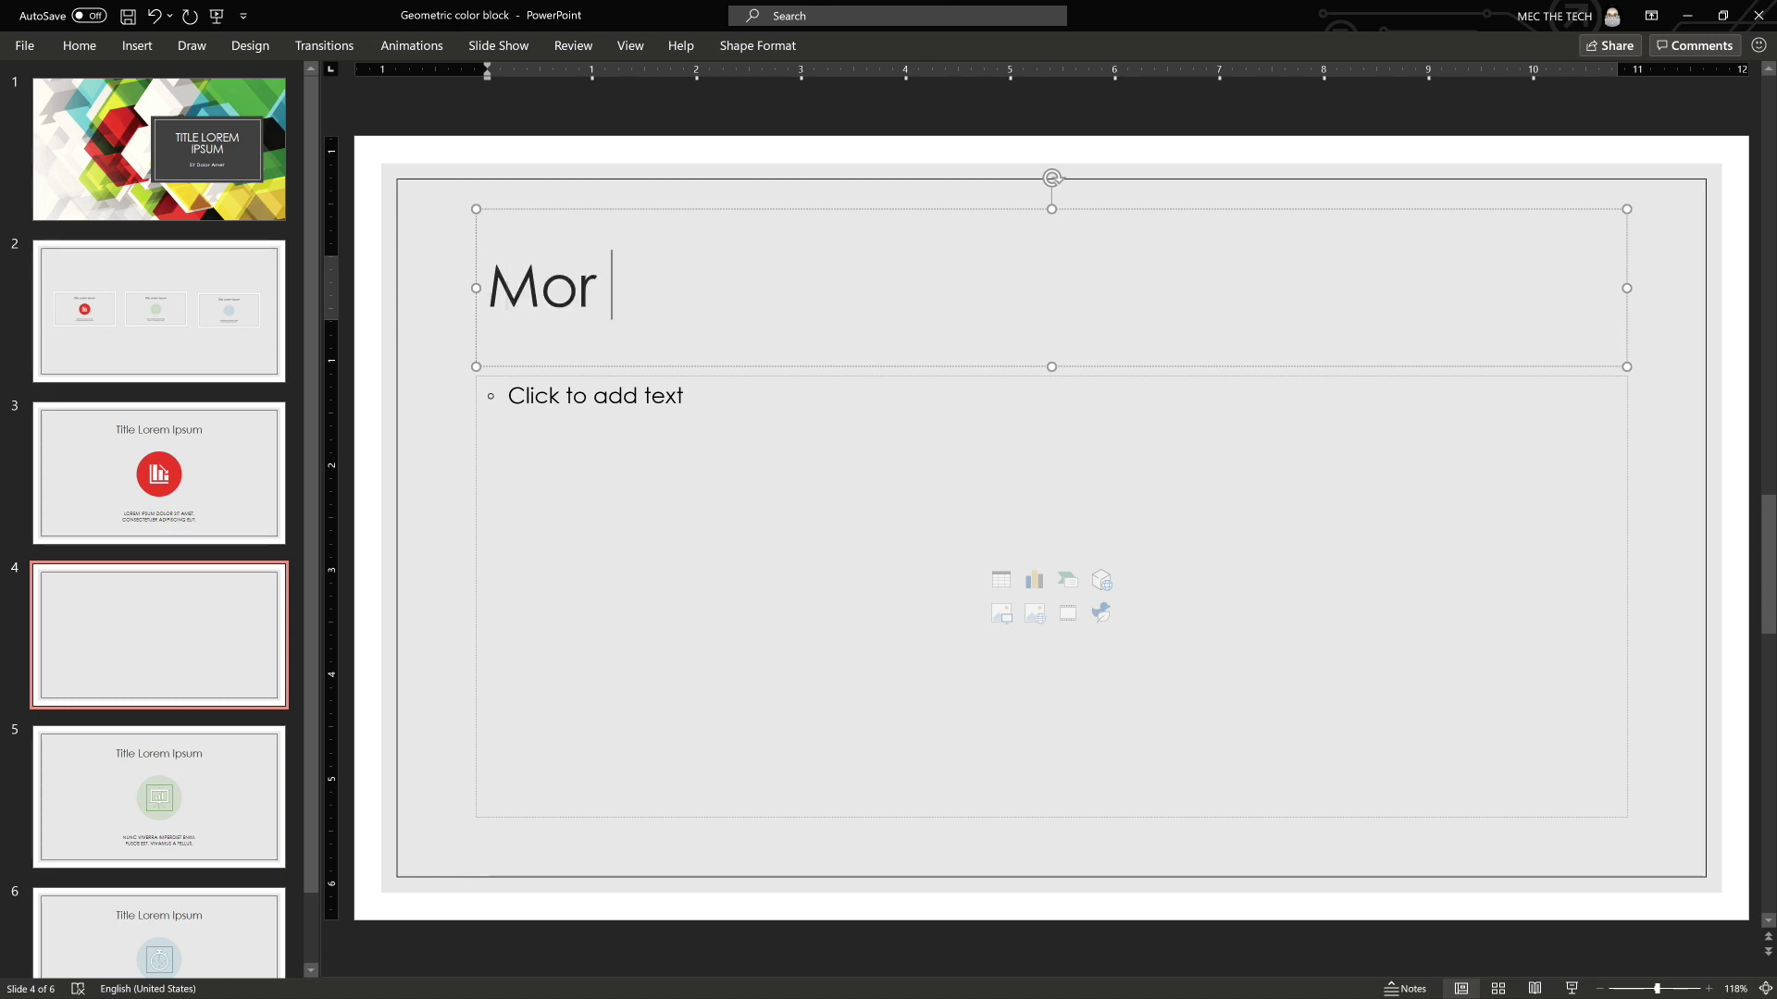
{"action": "type", "text": "e about slide "}
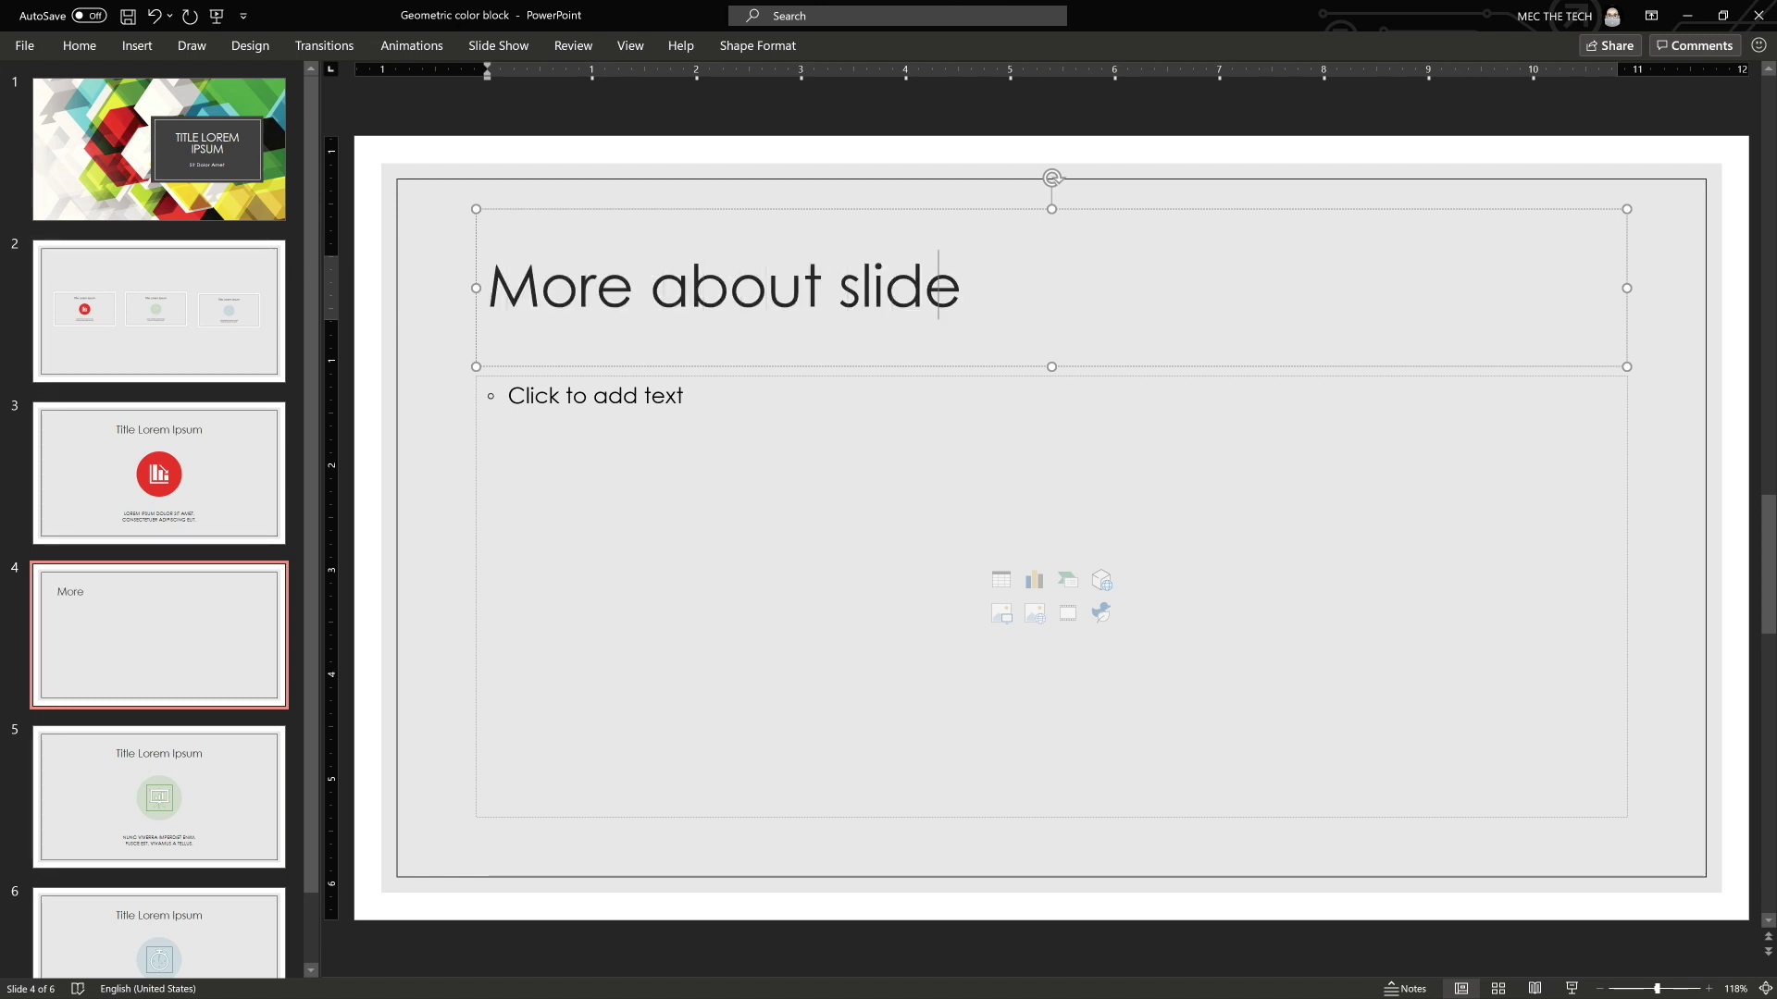
{"action": "type", "text": "before"}
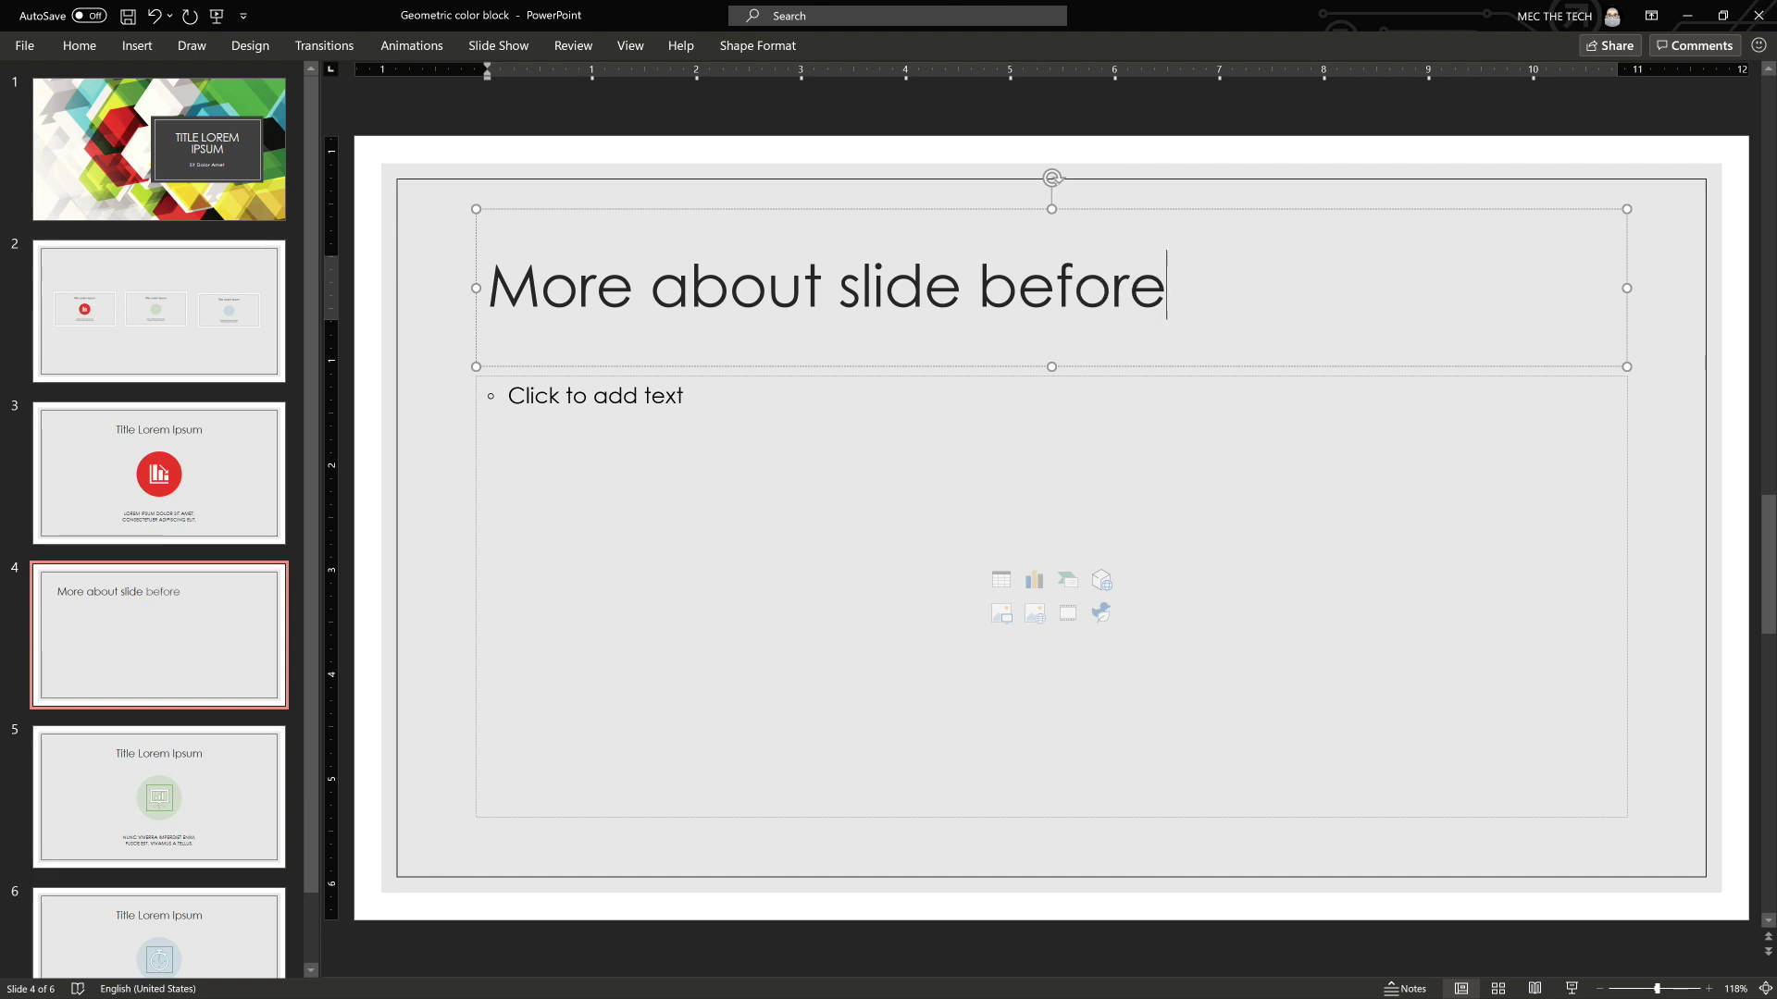
Step: Turn off Return to Zoom for the first zoom card on the overview slide
{"action": "left_click", "coordinate": [734, 45]}
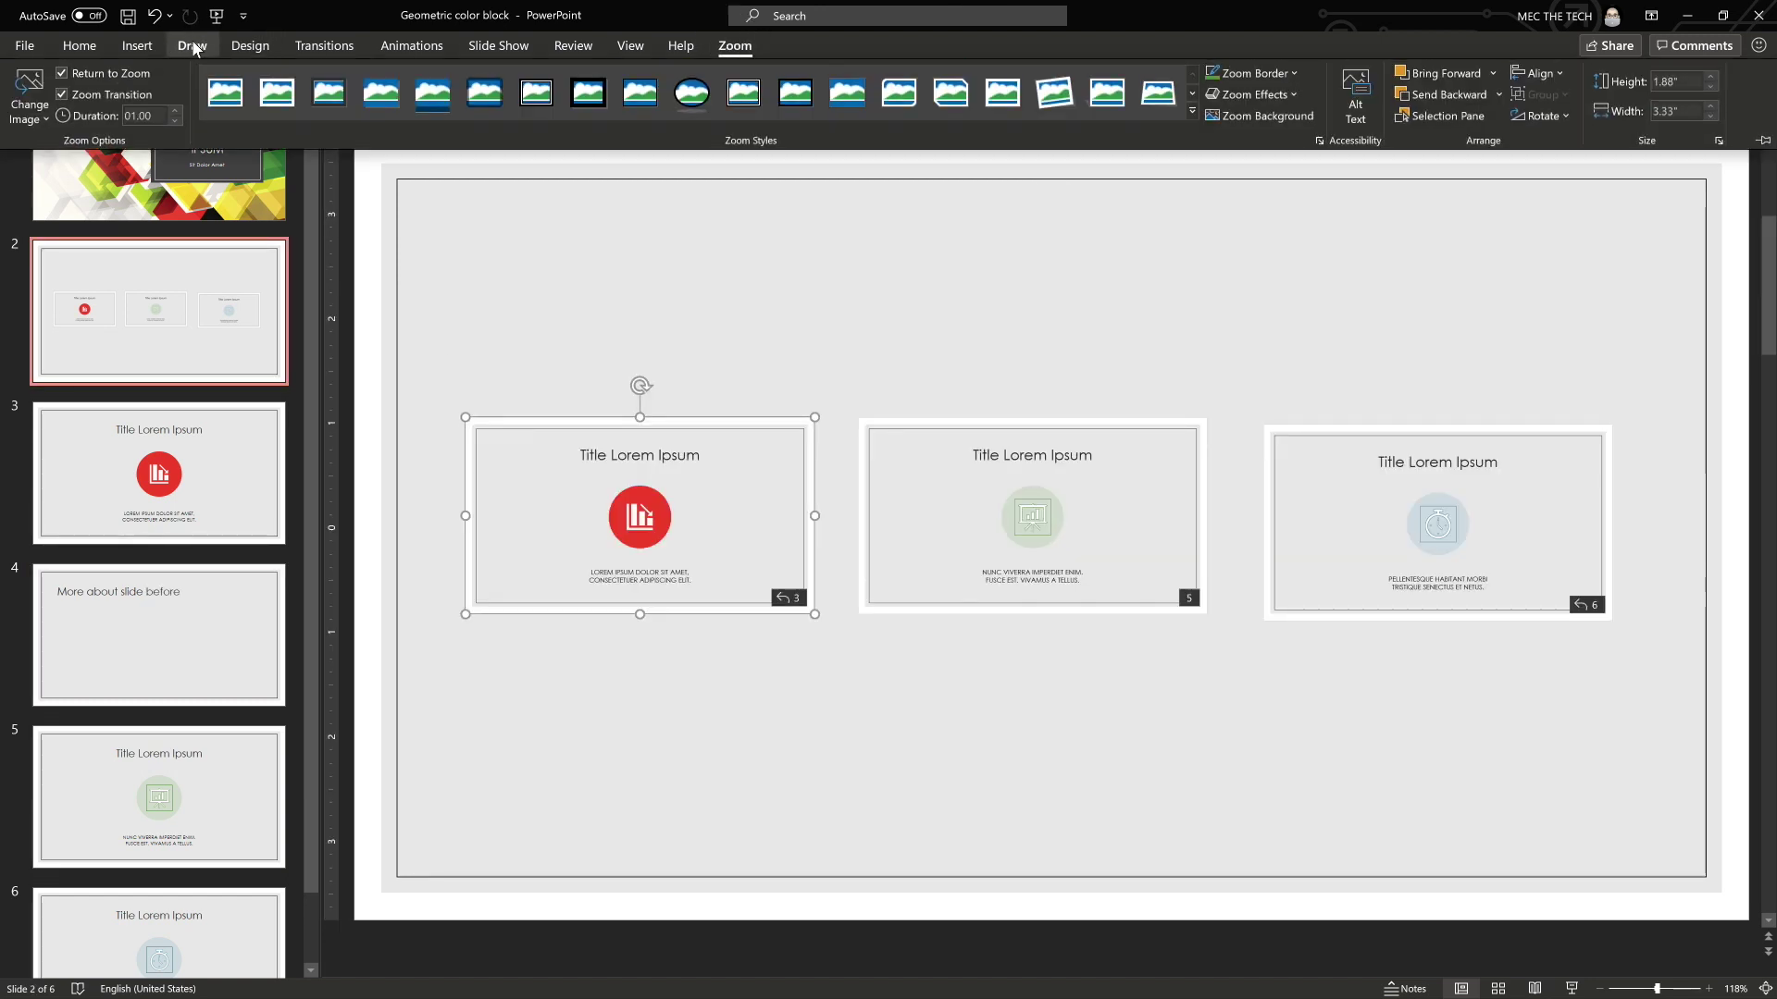
{"action": "left_click", "coordinate": [111, 73]}
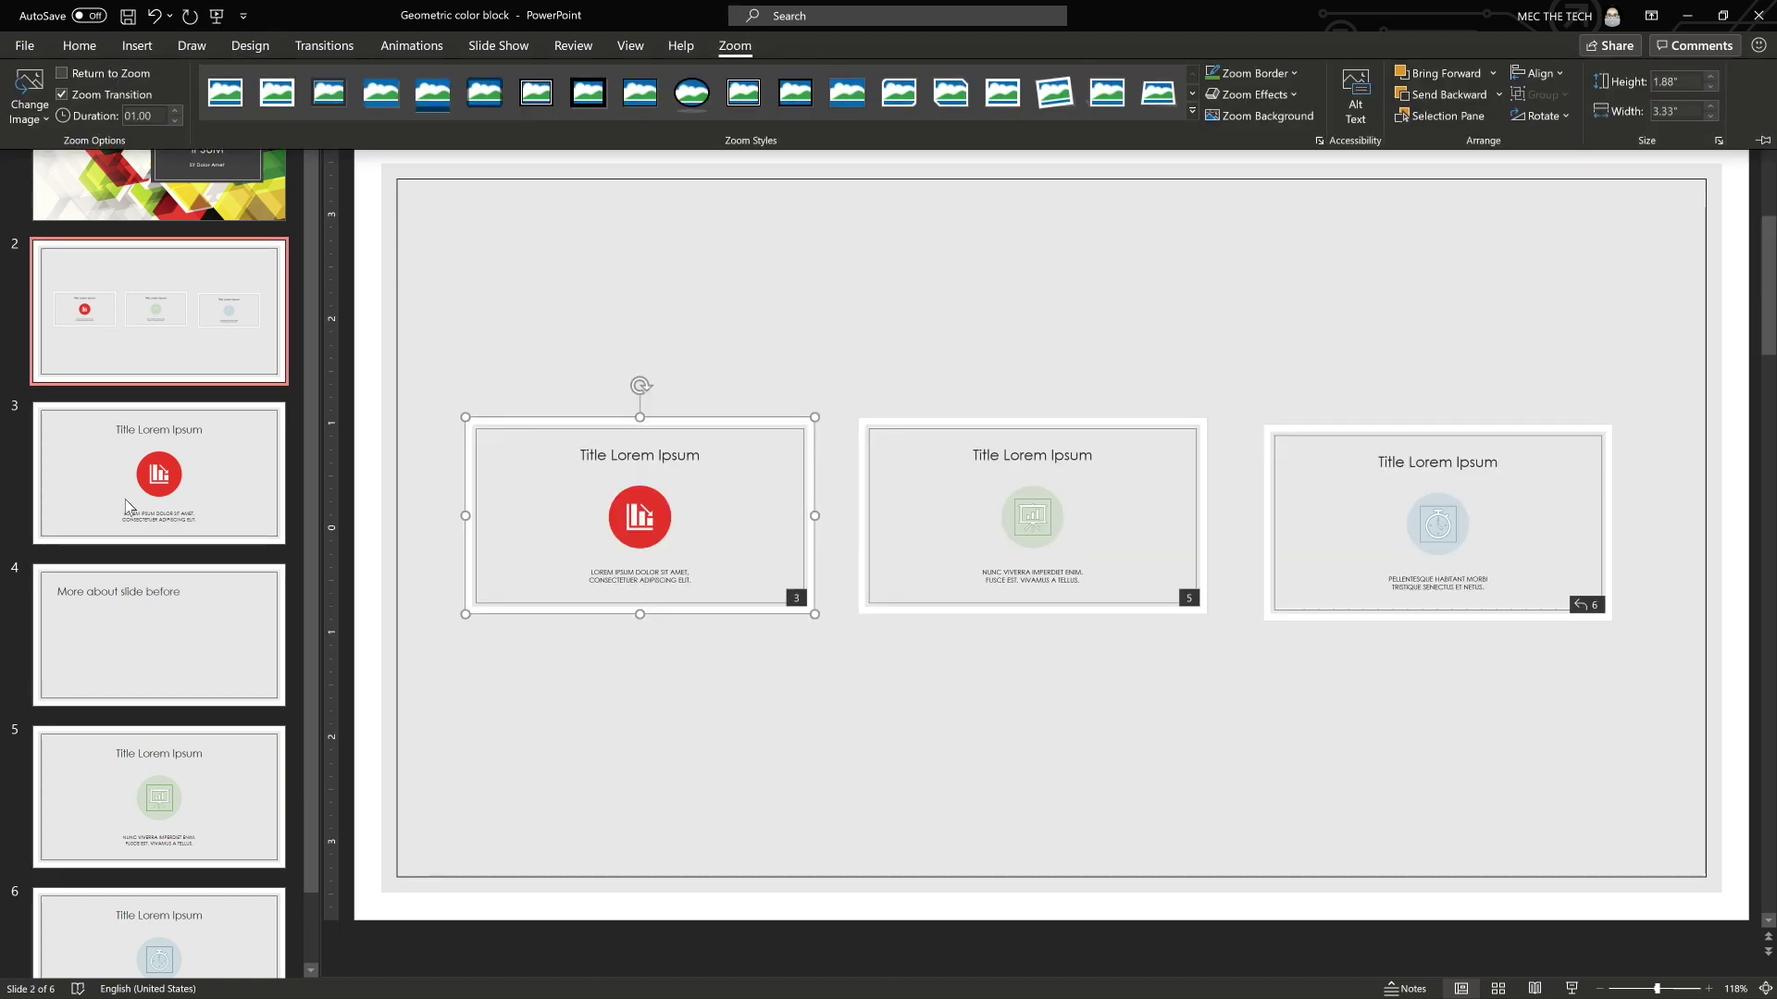
{"action": "left_click", "coordinate": [427, 353]}
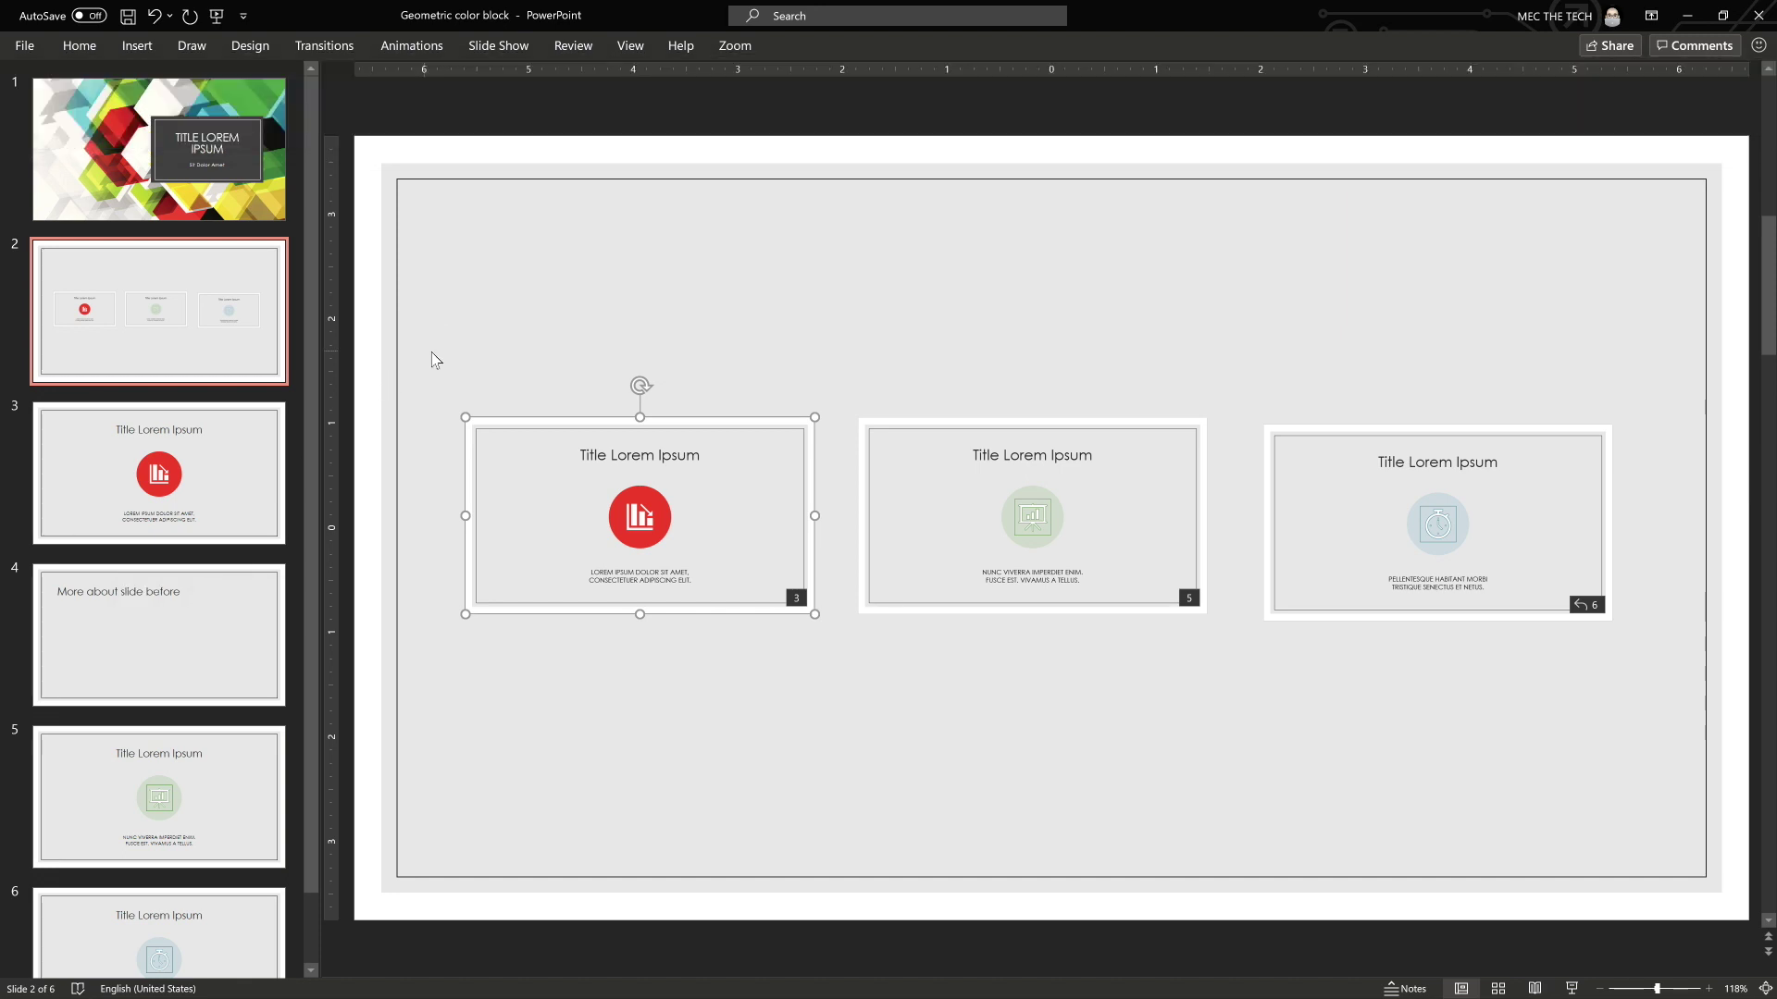
{"action": "left_click", "coordinate": [817, 766]}
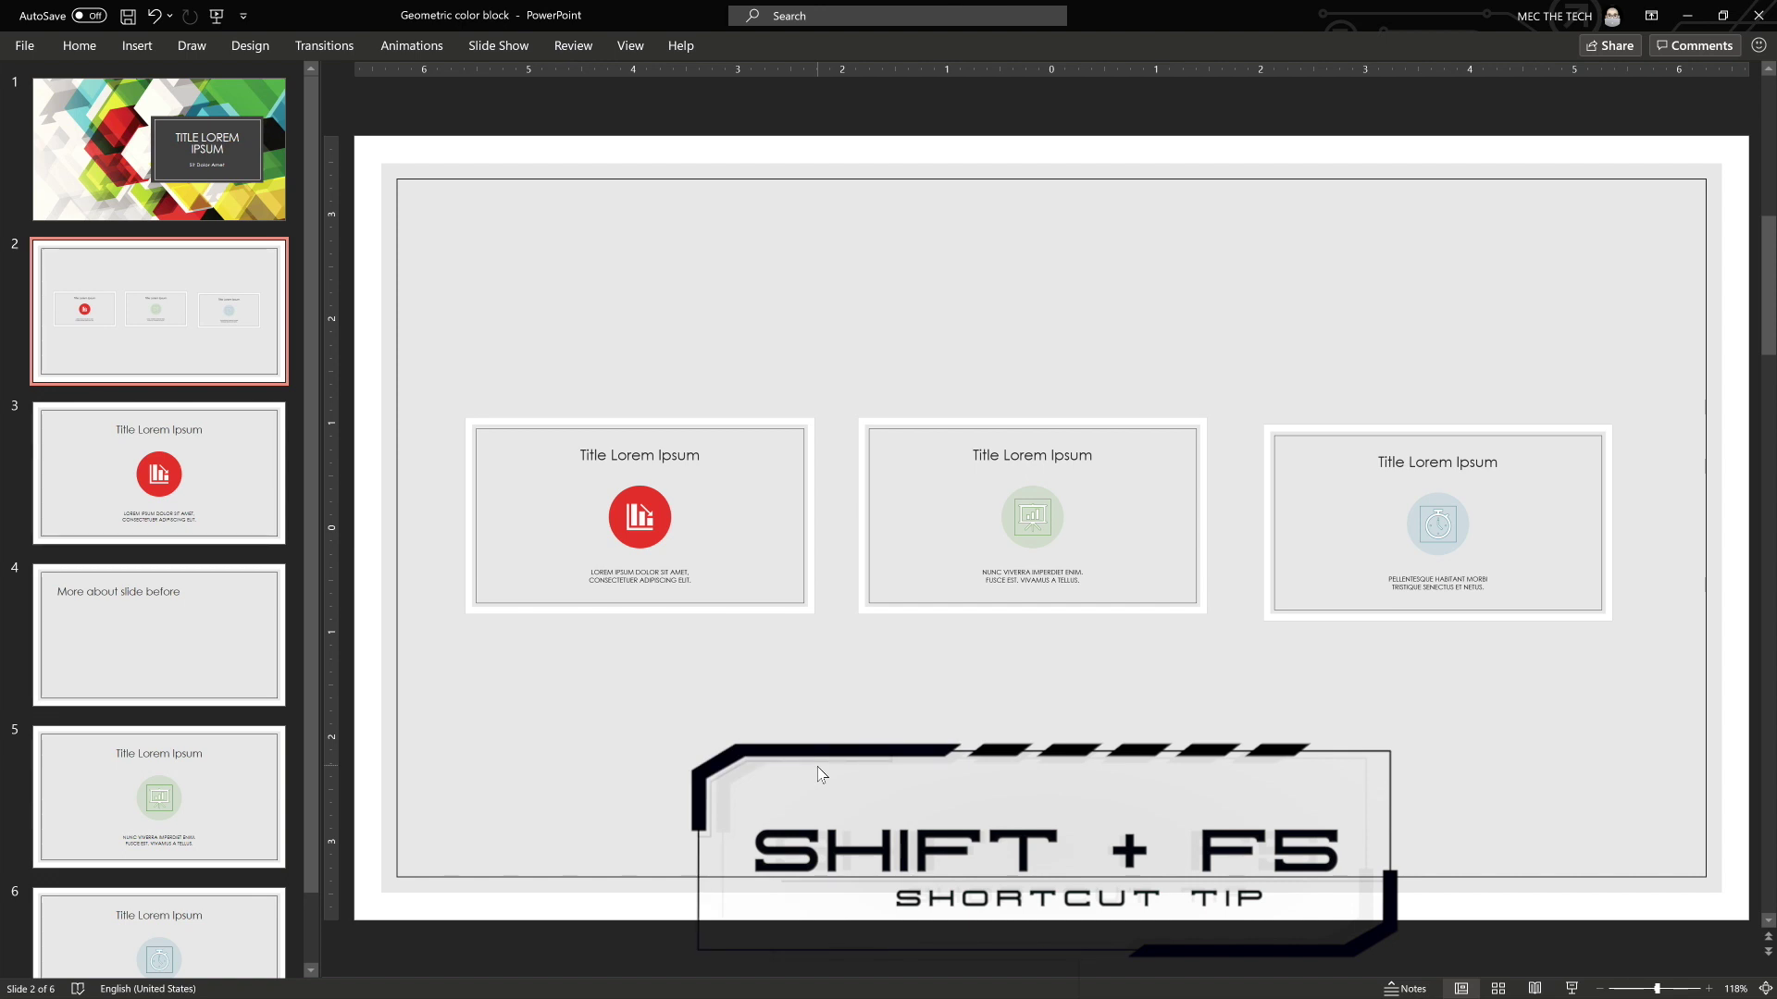
Step: Test the slide show from the overview, clicking through the first card's slides to the end
{"action": "key", "text": "shift+F5"}
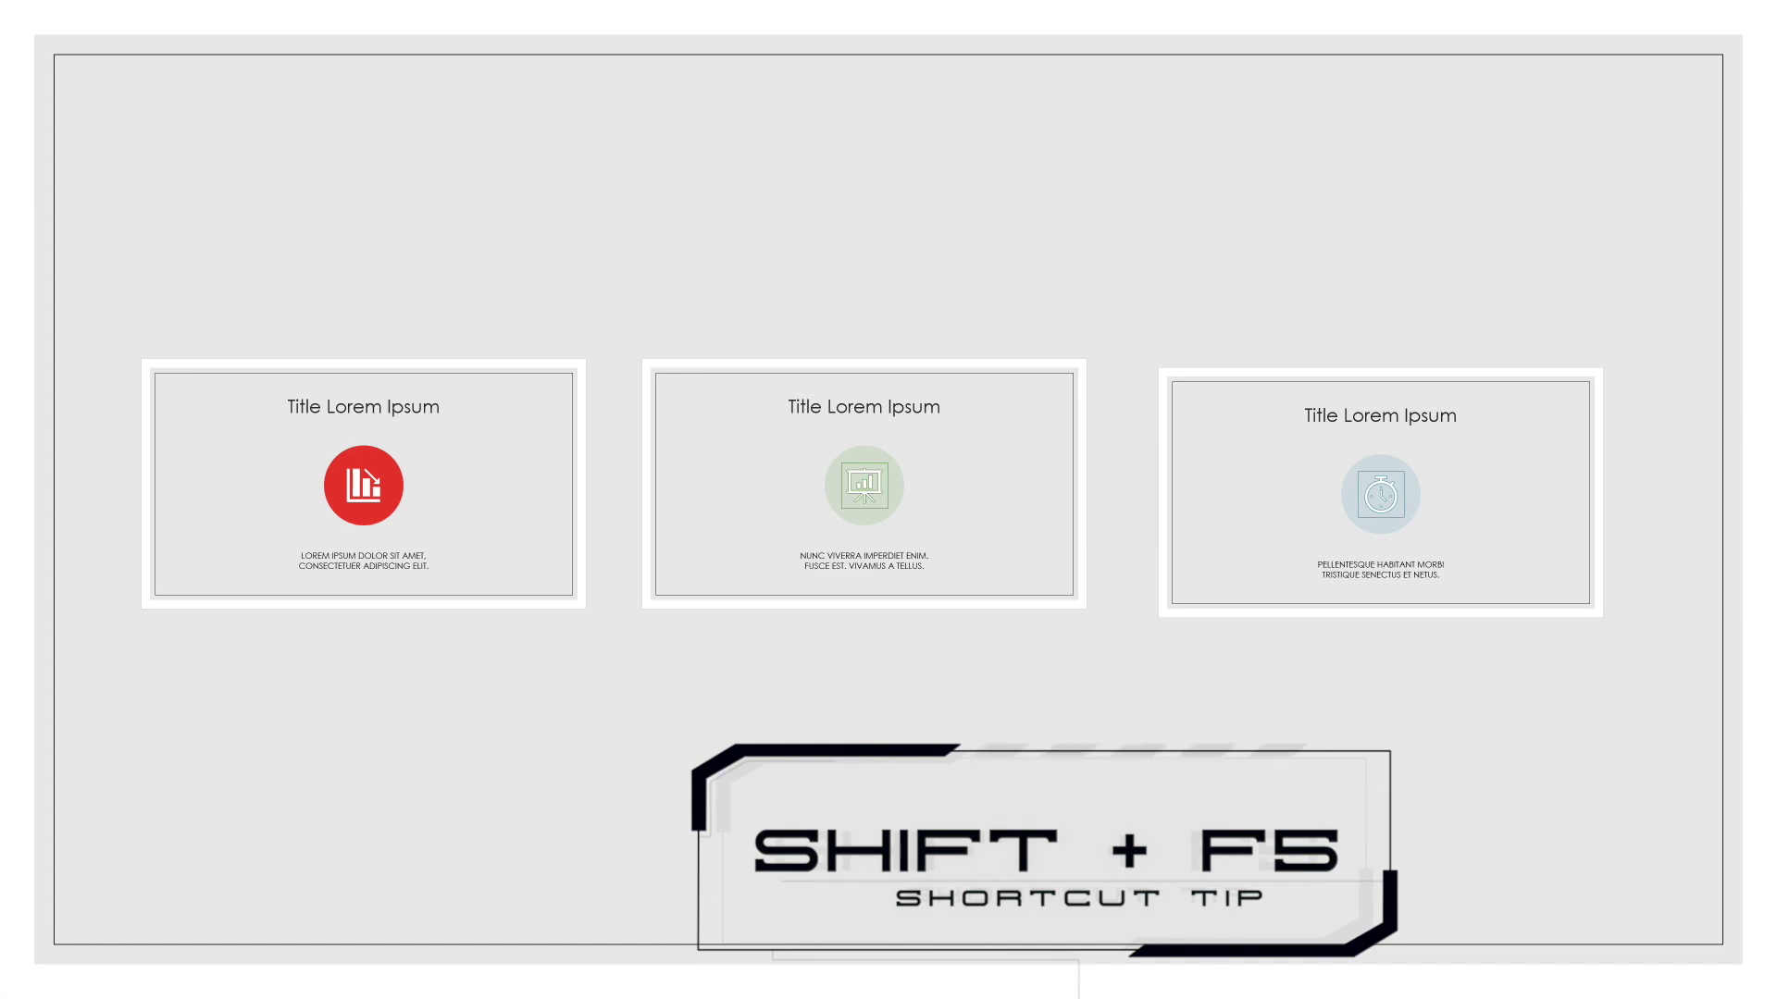
{"action": "left_click", "coordinate": [261, 474]}
{"action": "left_click", "coordinate": [400, 457]}
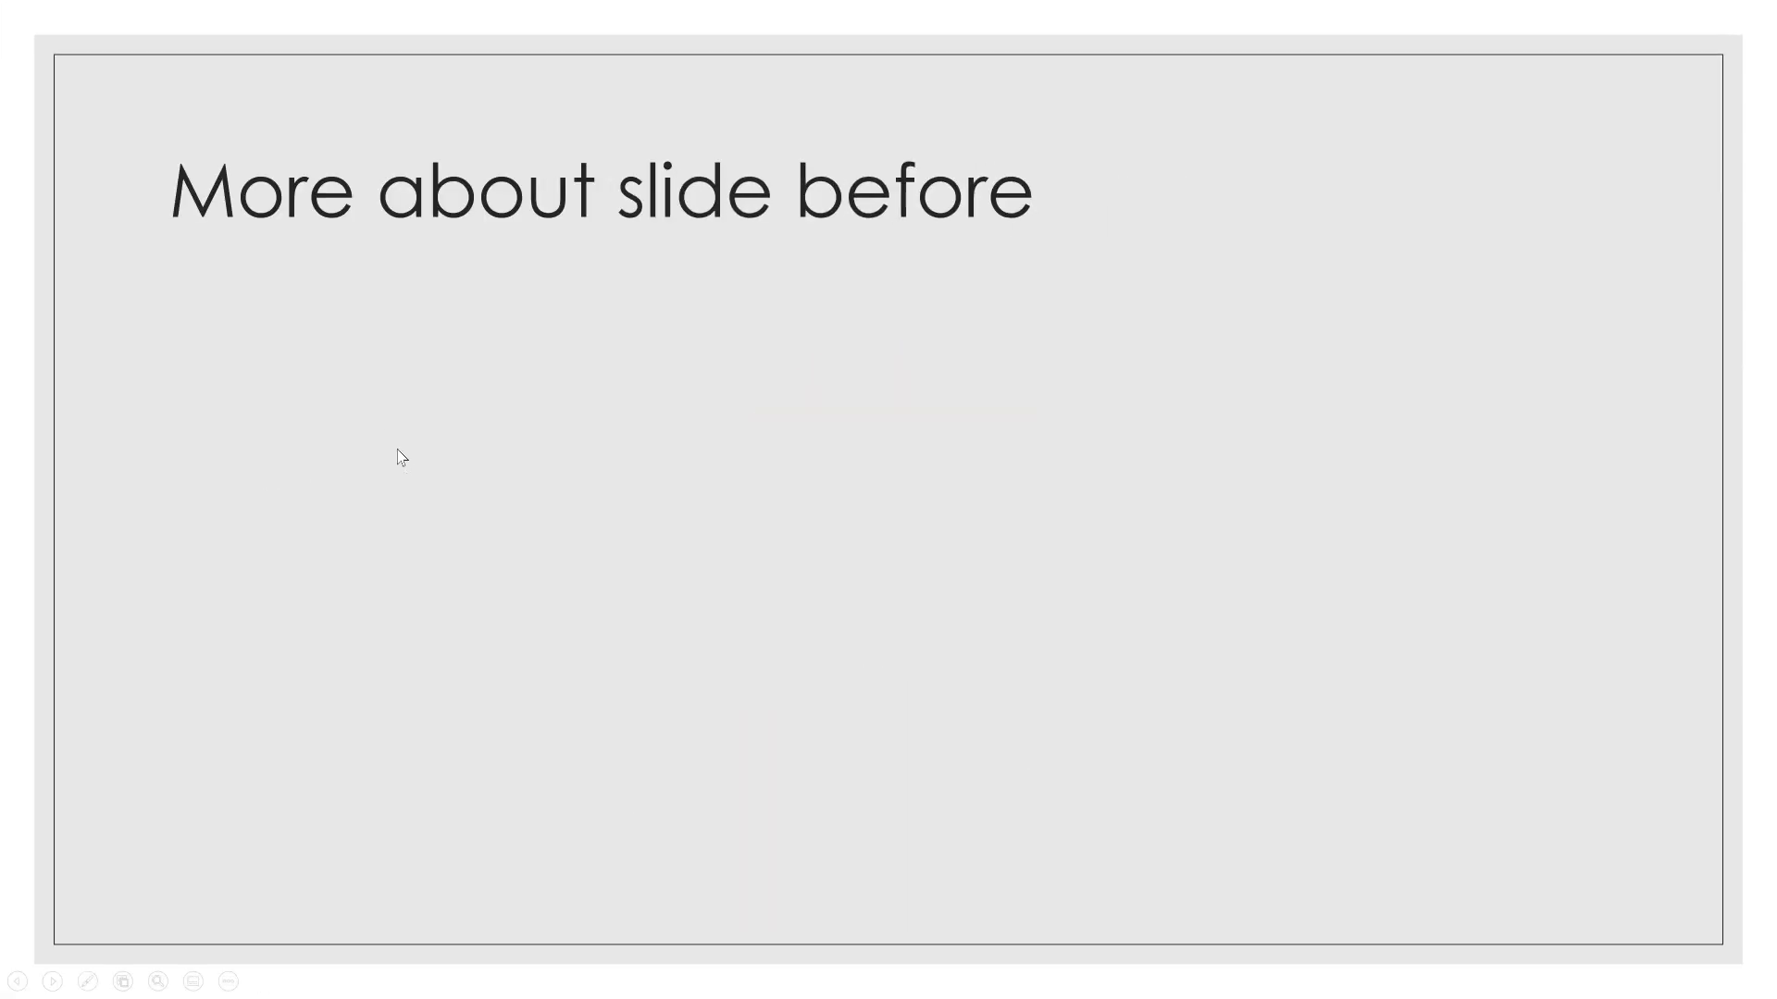
{"action": "left_click", "coordinate": [400, 457]}
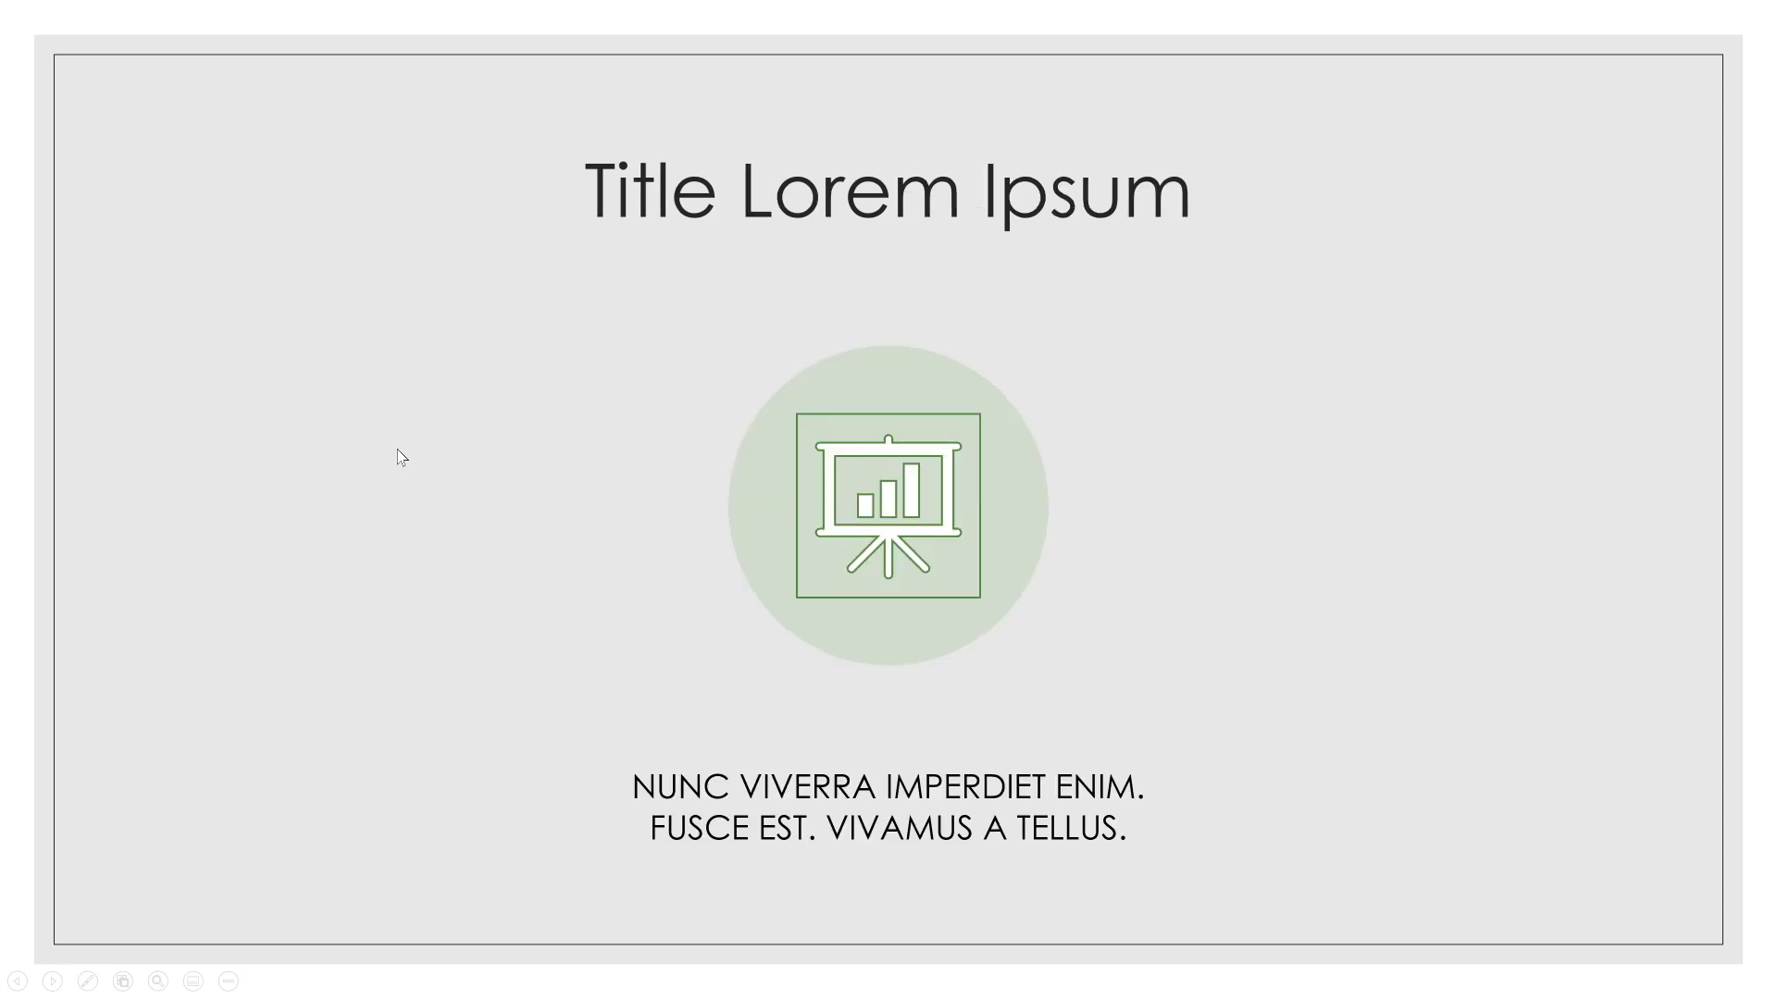
{"action": "left_click", "coordinate": [400, 458]}
{"action": "left_click", "coordinate": [400, 457]}
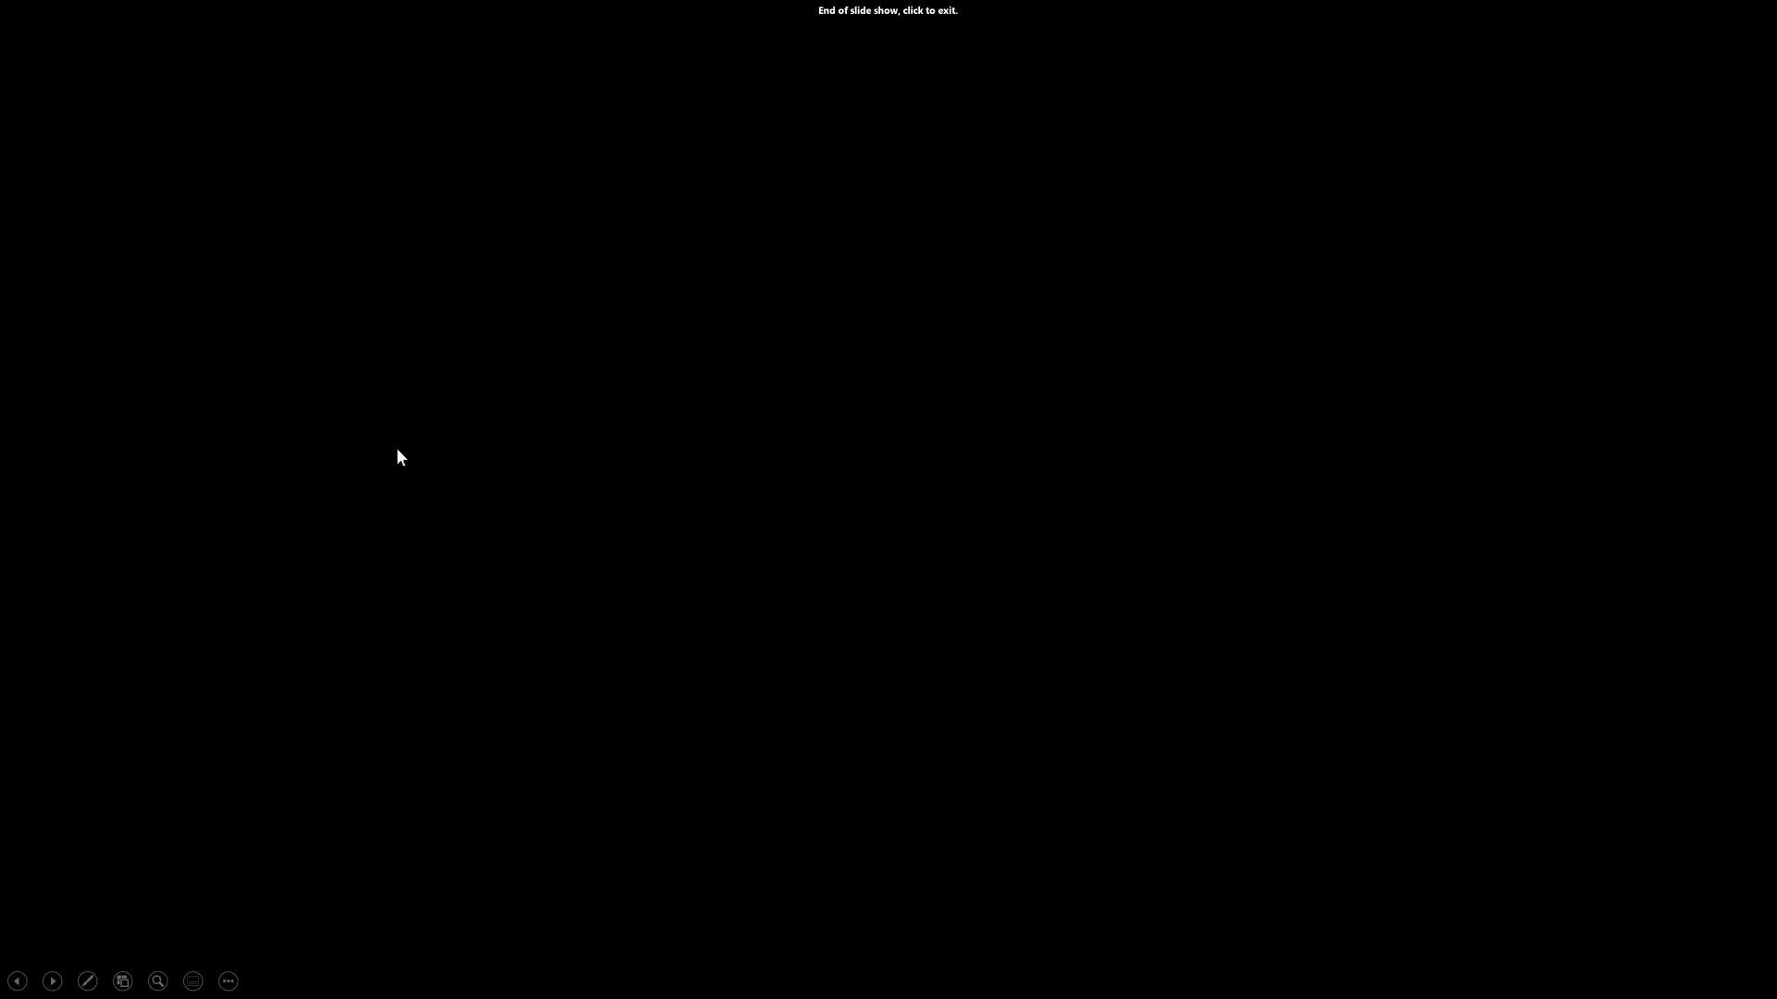
{"action": "left_click", "coordinate": [397, 449]}
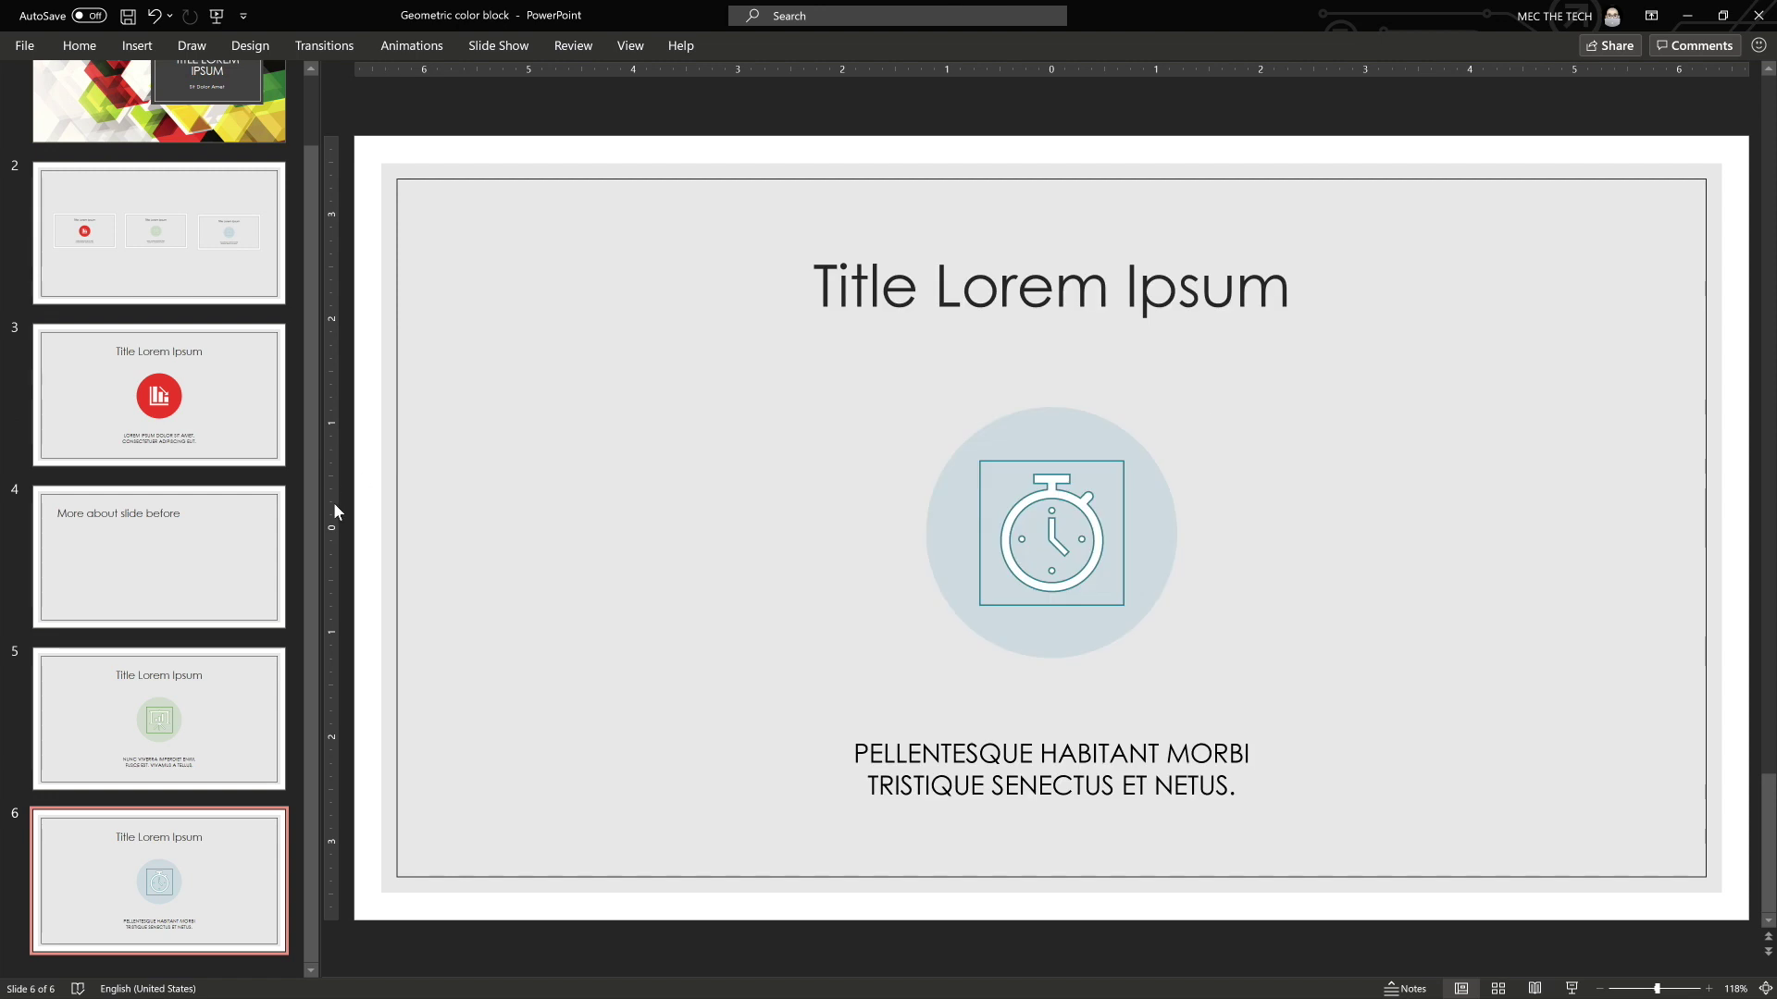
Step: Delete slide 4, 'More about slide before', and return to the overview slide 2
{"action": "left_click", "coordinate": [168, 511]}
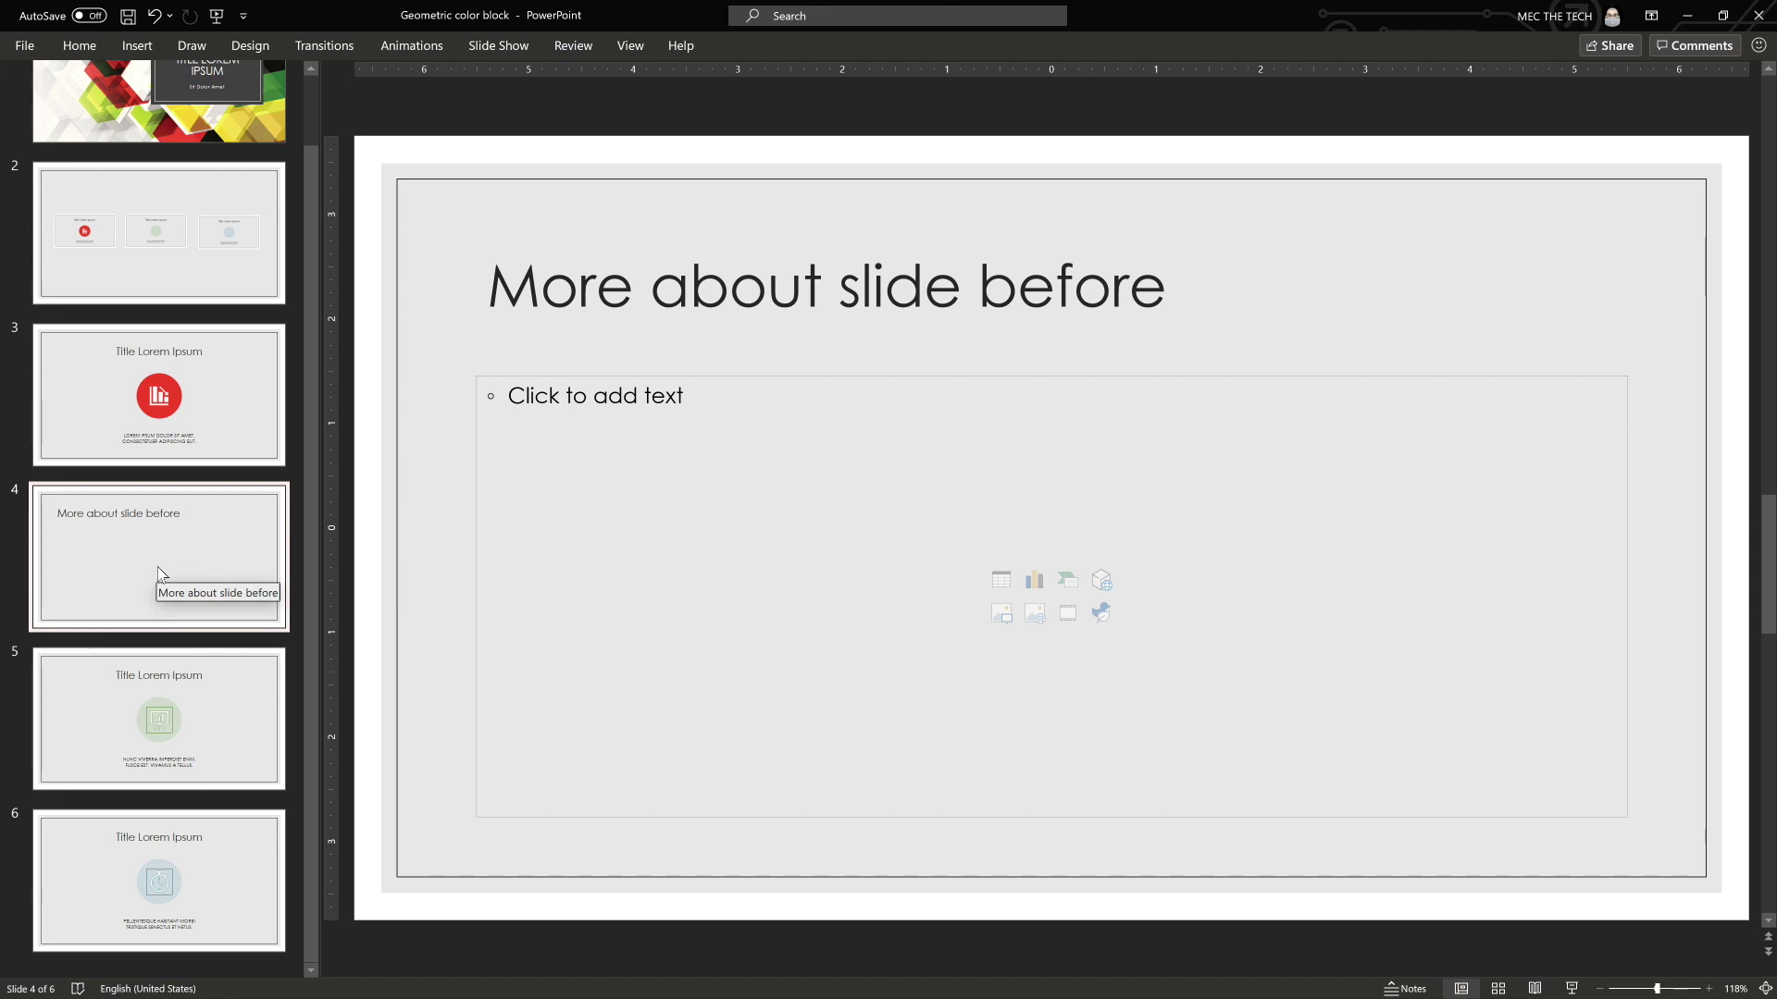
{"action": "key", "text": "Delete"}
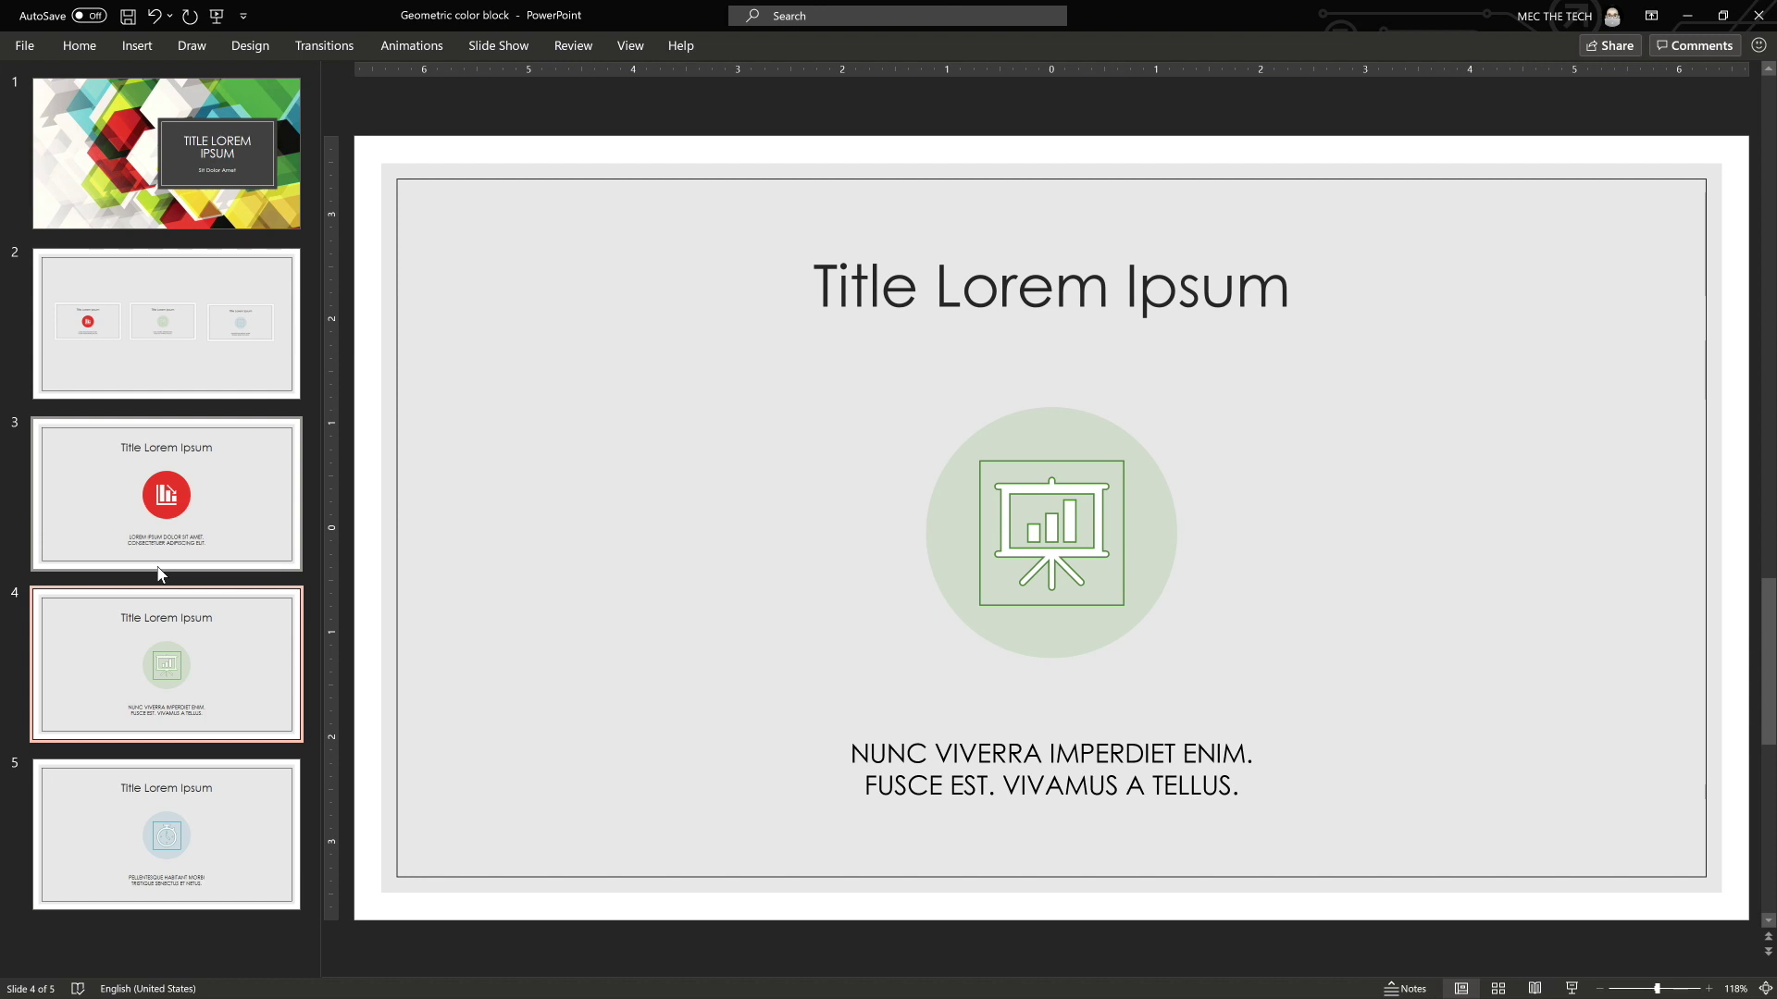
{"action": "left_click", "coordinate": [191, 364]}
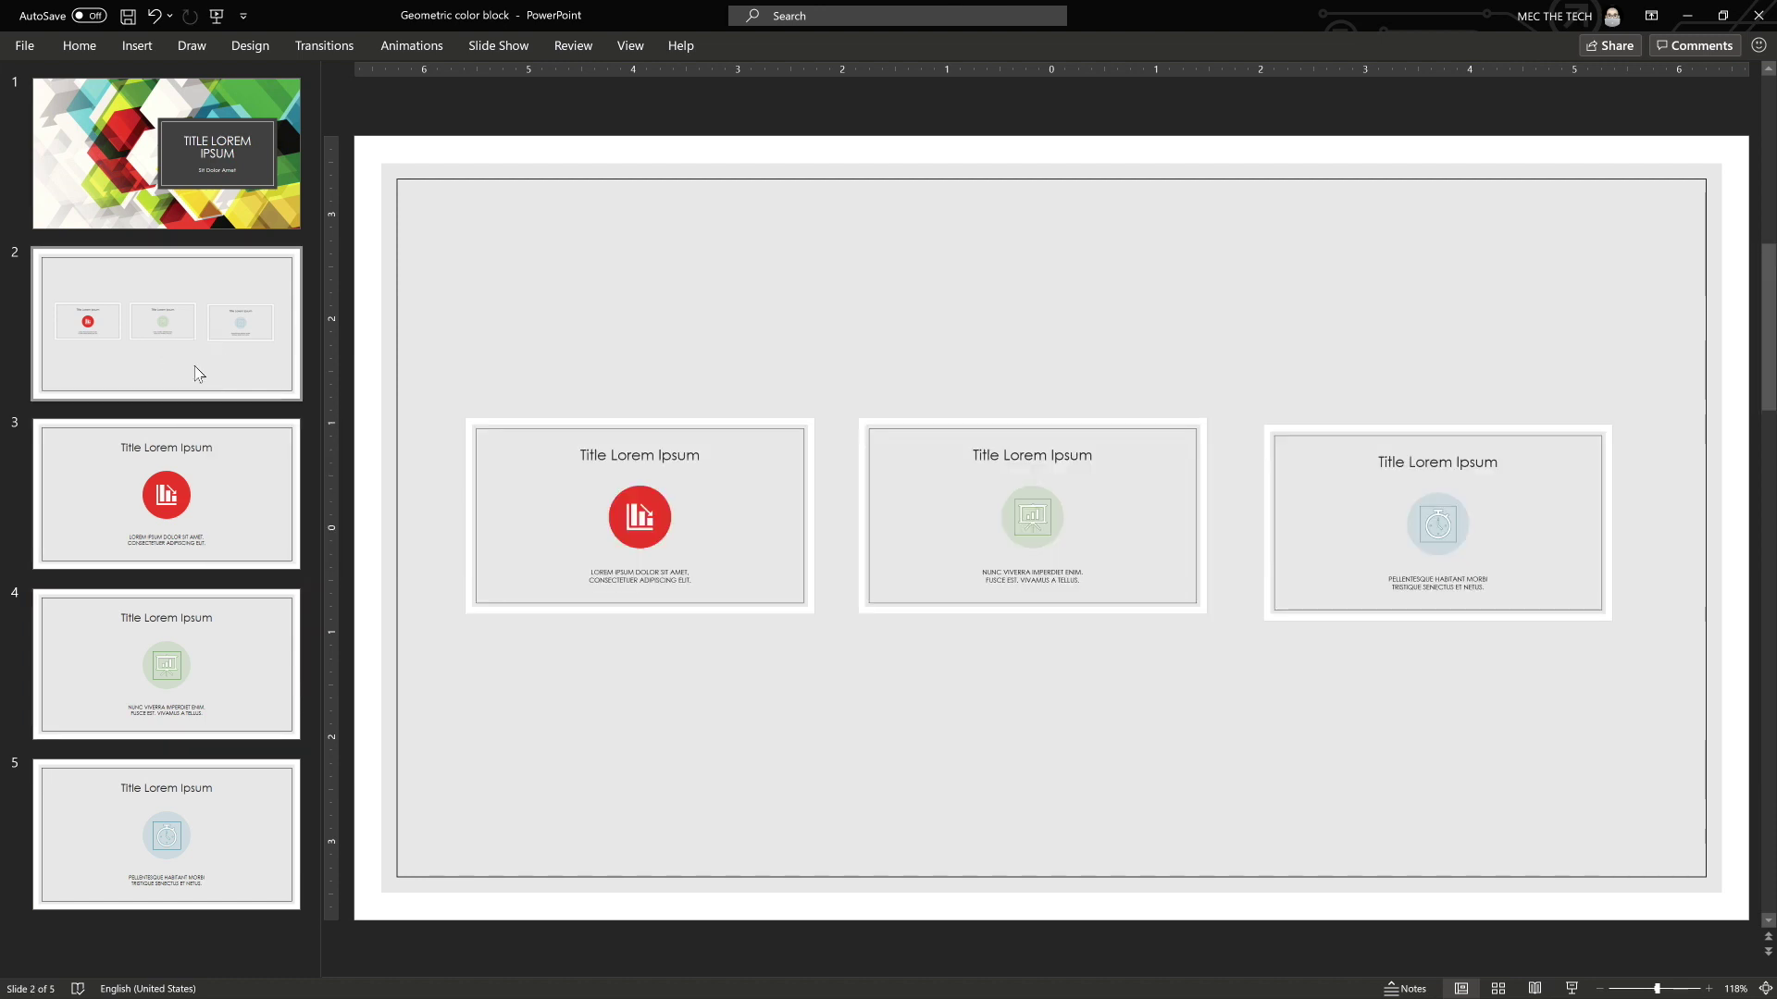
Step: Select the phone, paper and tablet pictures in Presentation1
{"action": "key", "text": "ctrl+Down"}
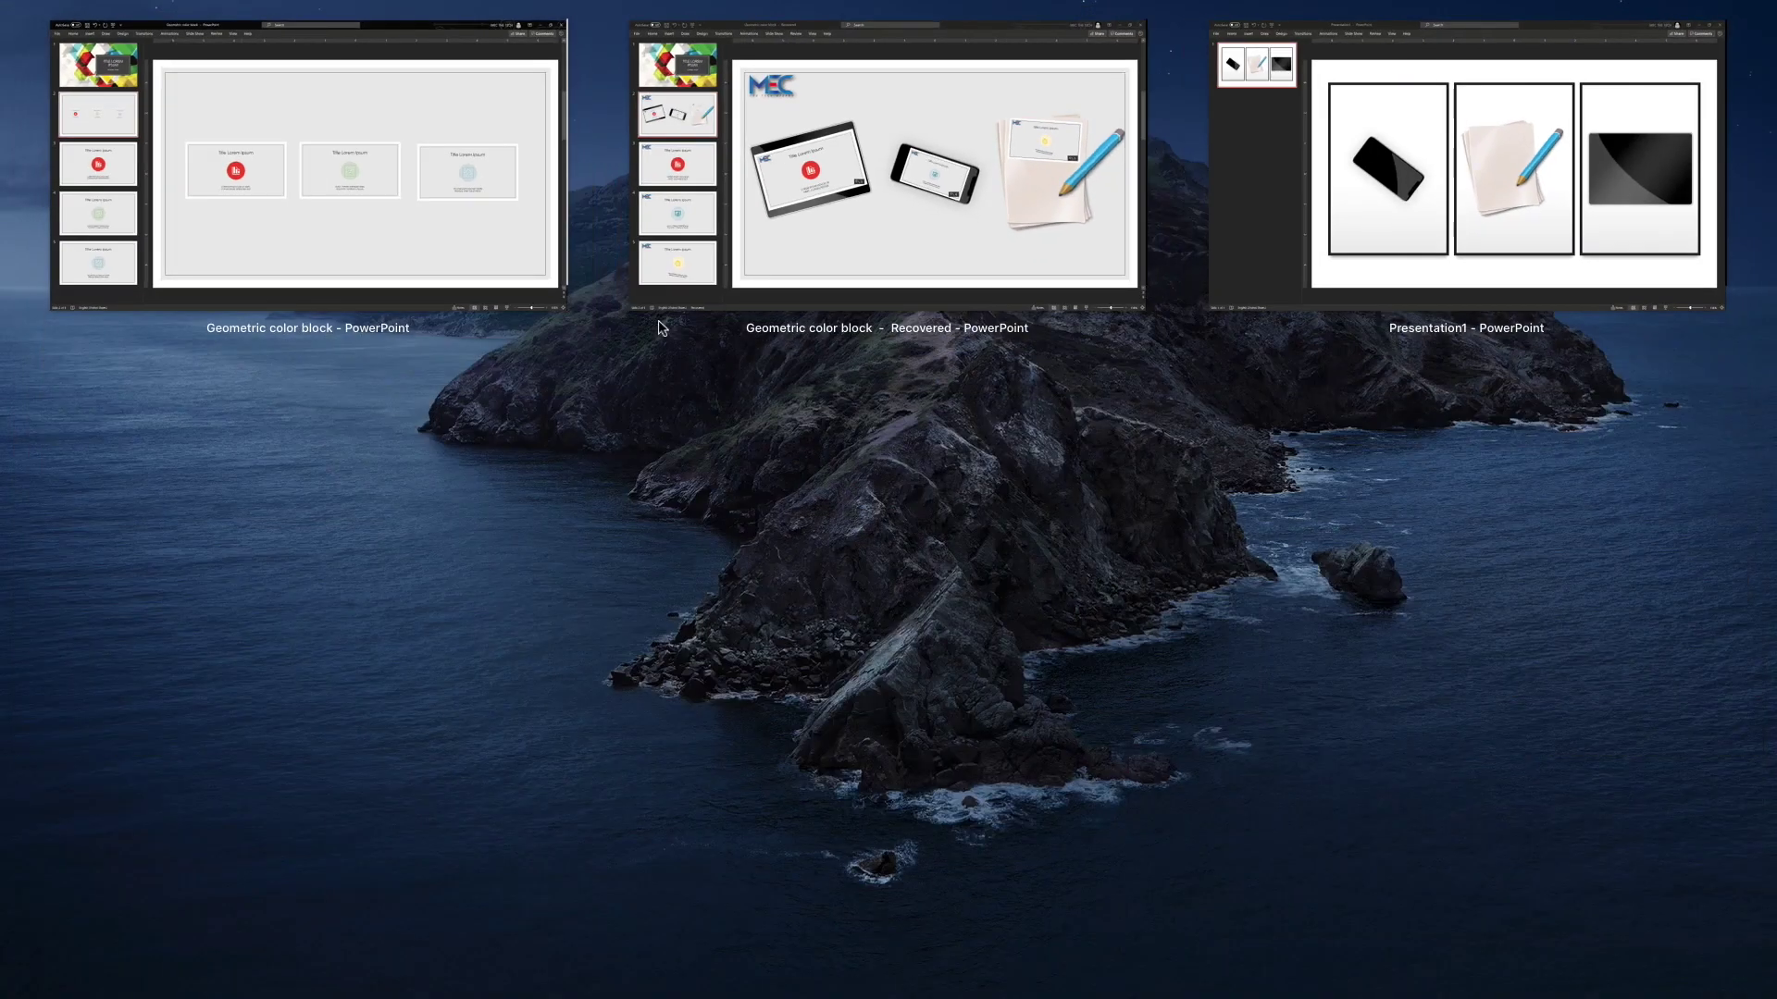
{"action": "left_click", "coordinate": [1453, 182]}
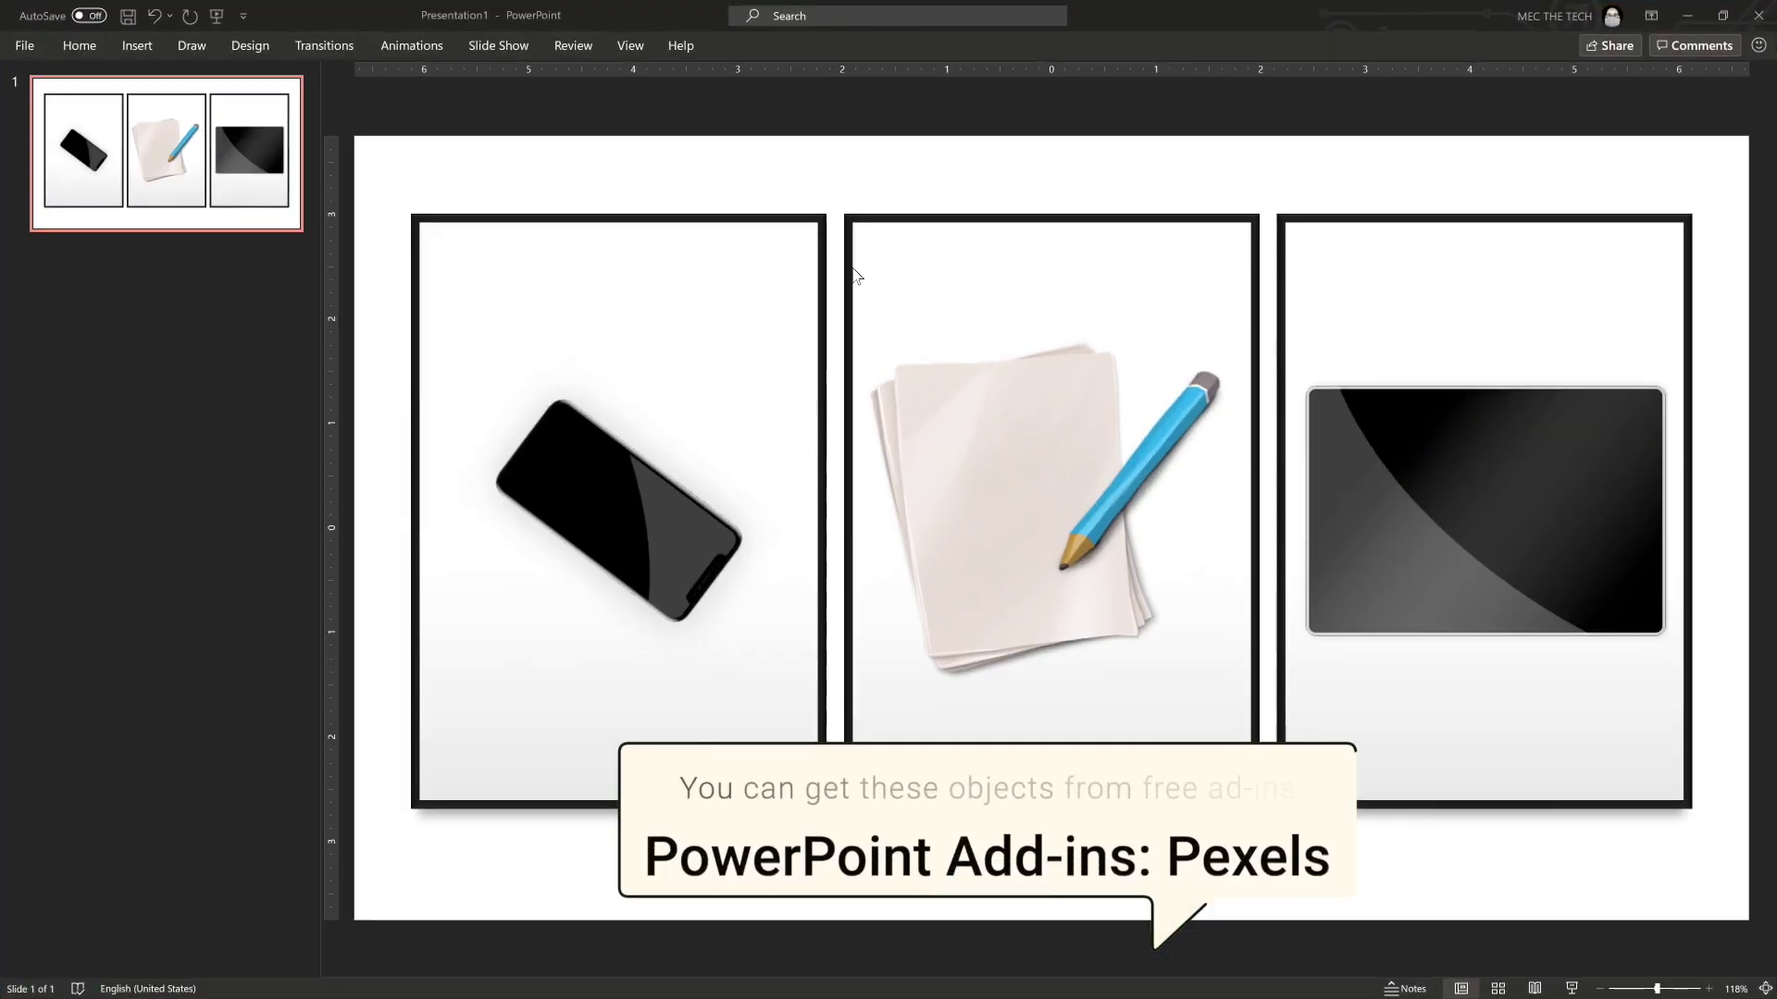
{"action": "left_click", "coordinate": [595, 523]}
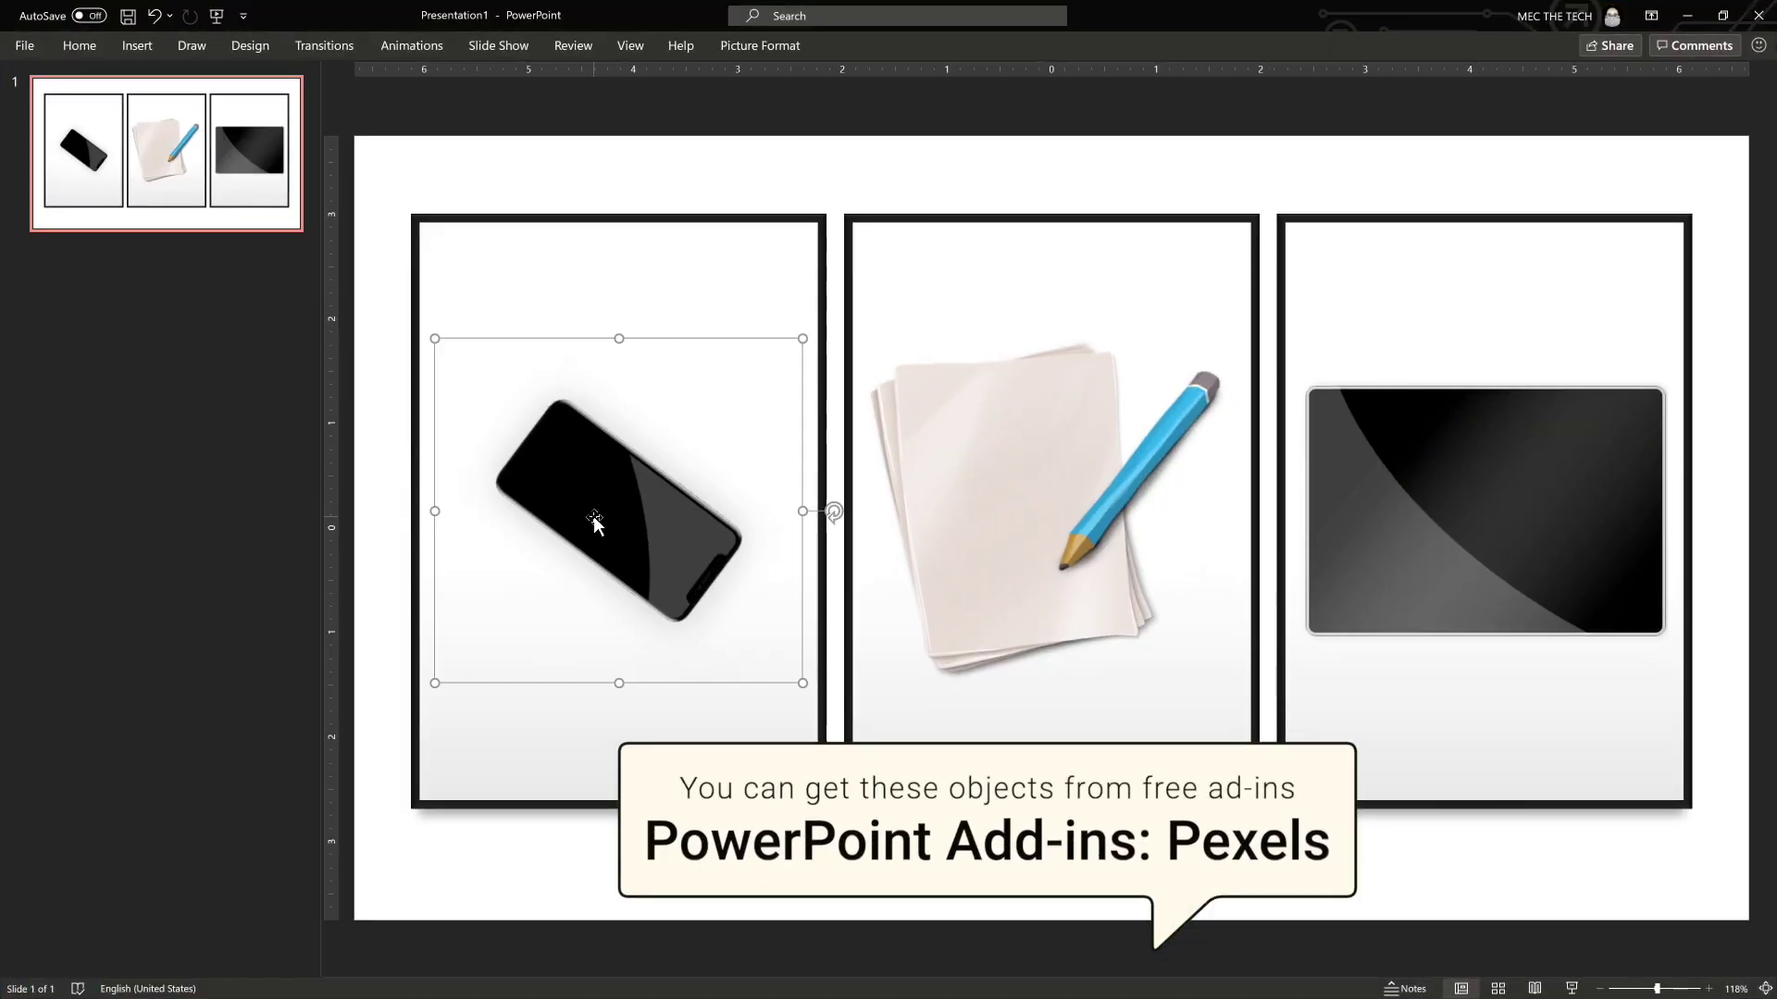
{"action": "left_click", "coordinate": [996, 519], "text": "shift"}
{"action": "left_click", "coordinate": [1421, 516], "text": "shift"}
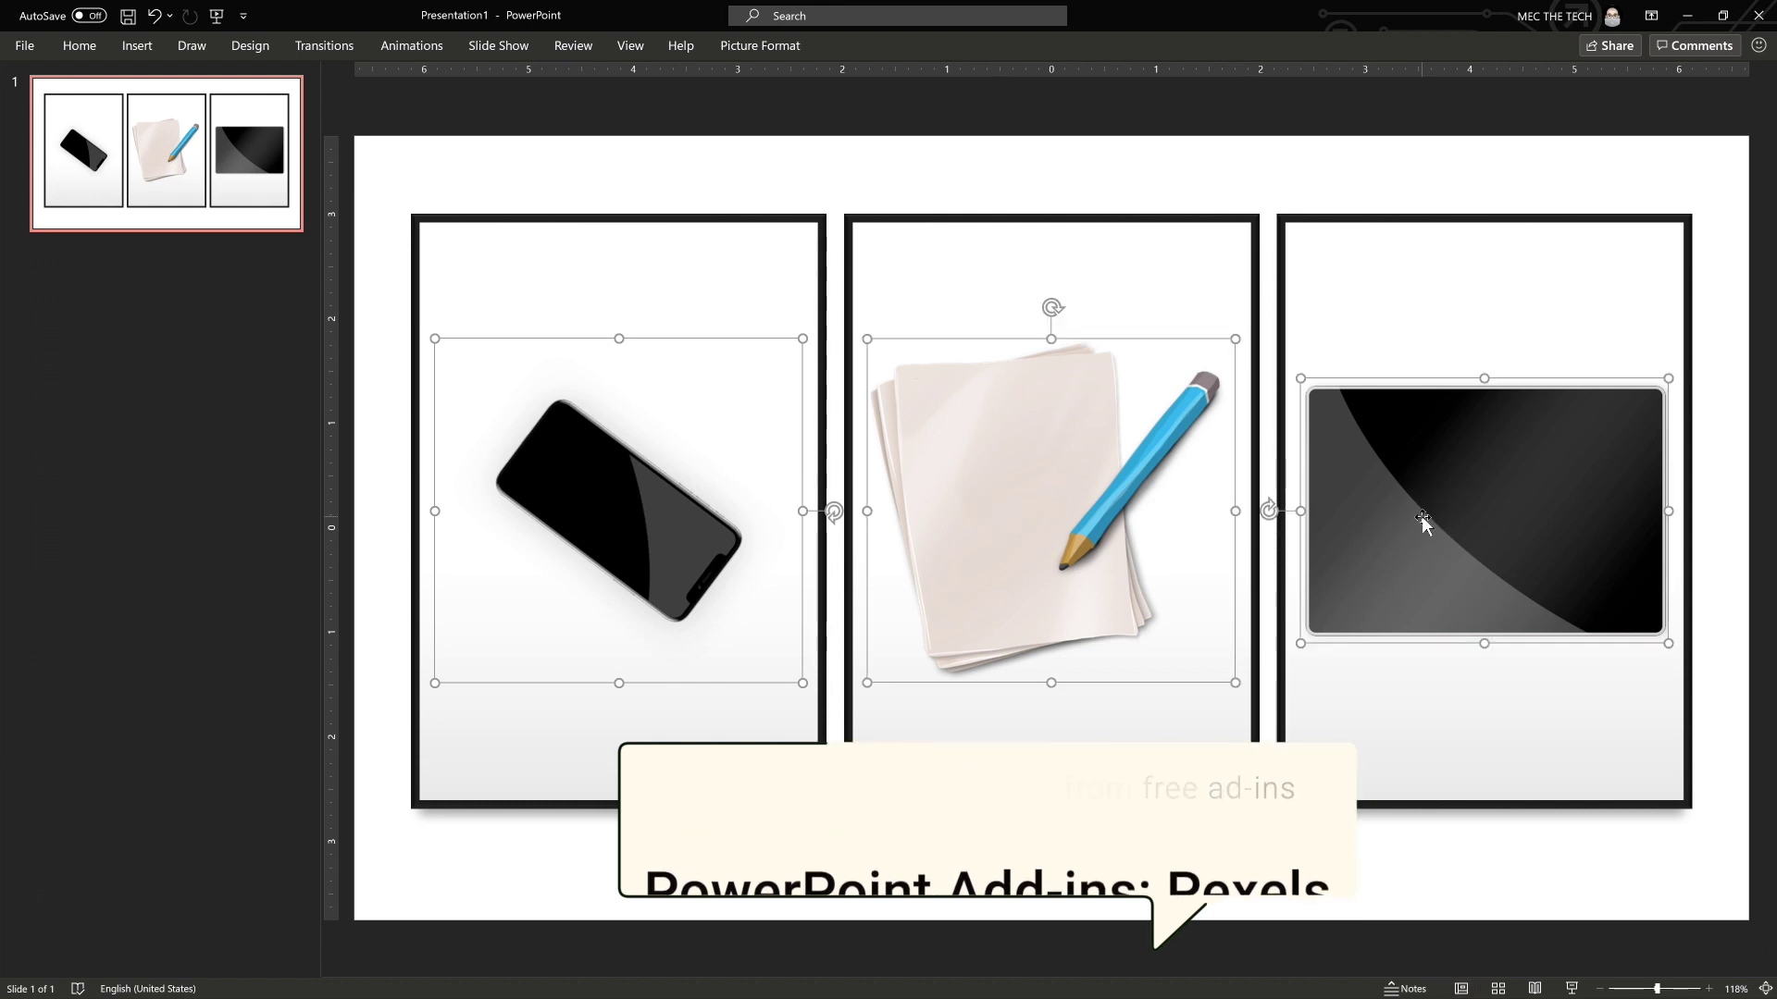
Step: Paste the pictures onto slide 2 of Geometric color block and send them behind the cards
{"action": "key", "text": "ctrl+Up"}
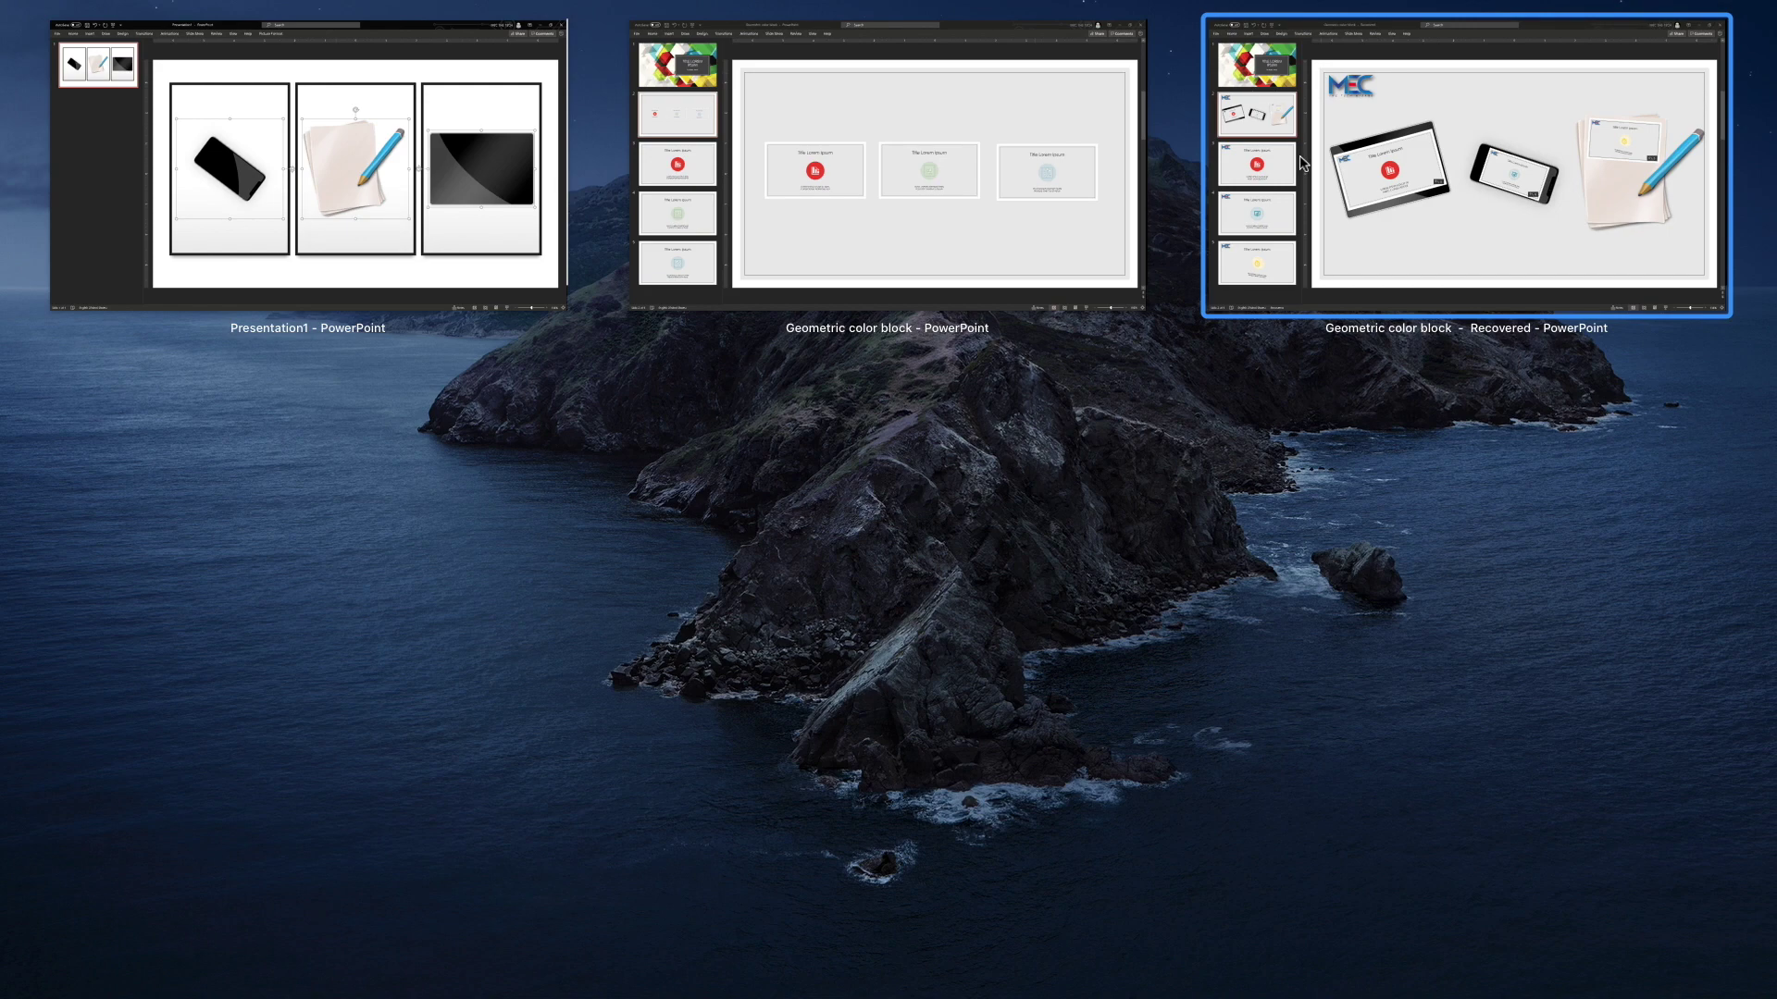
{"action": "left_click", "coordinate": [925, 159]}
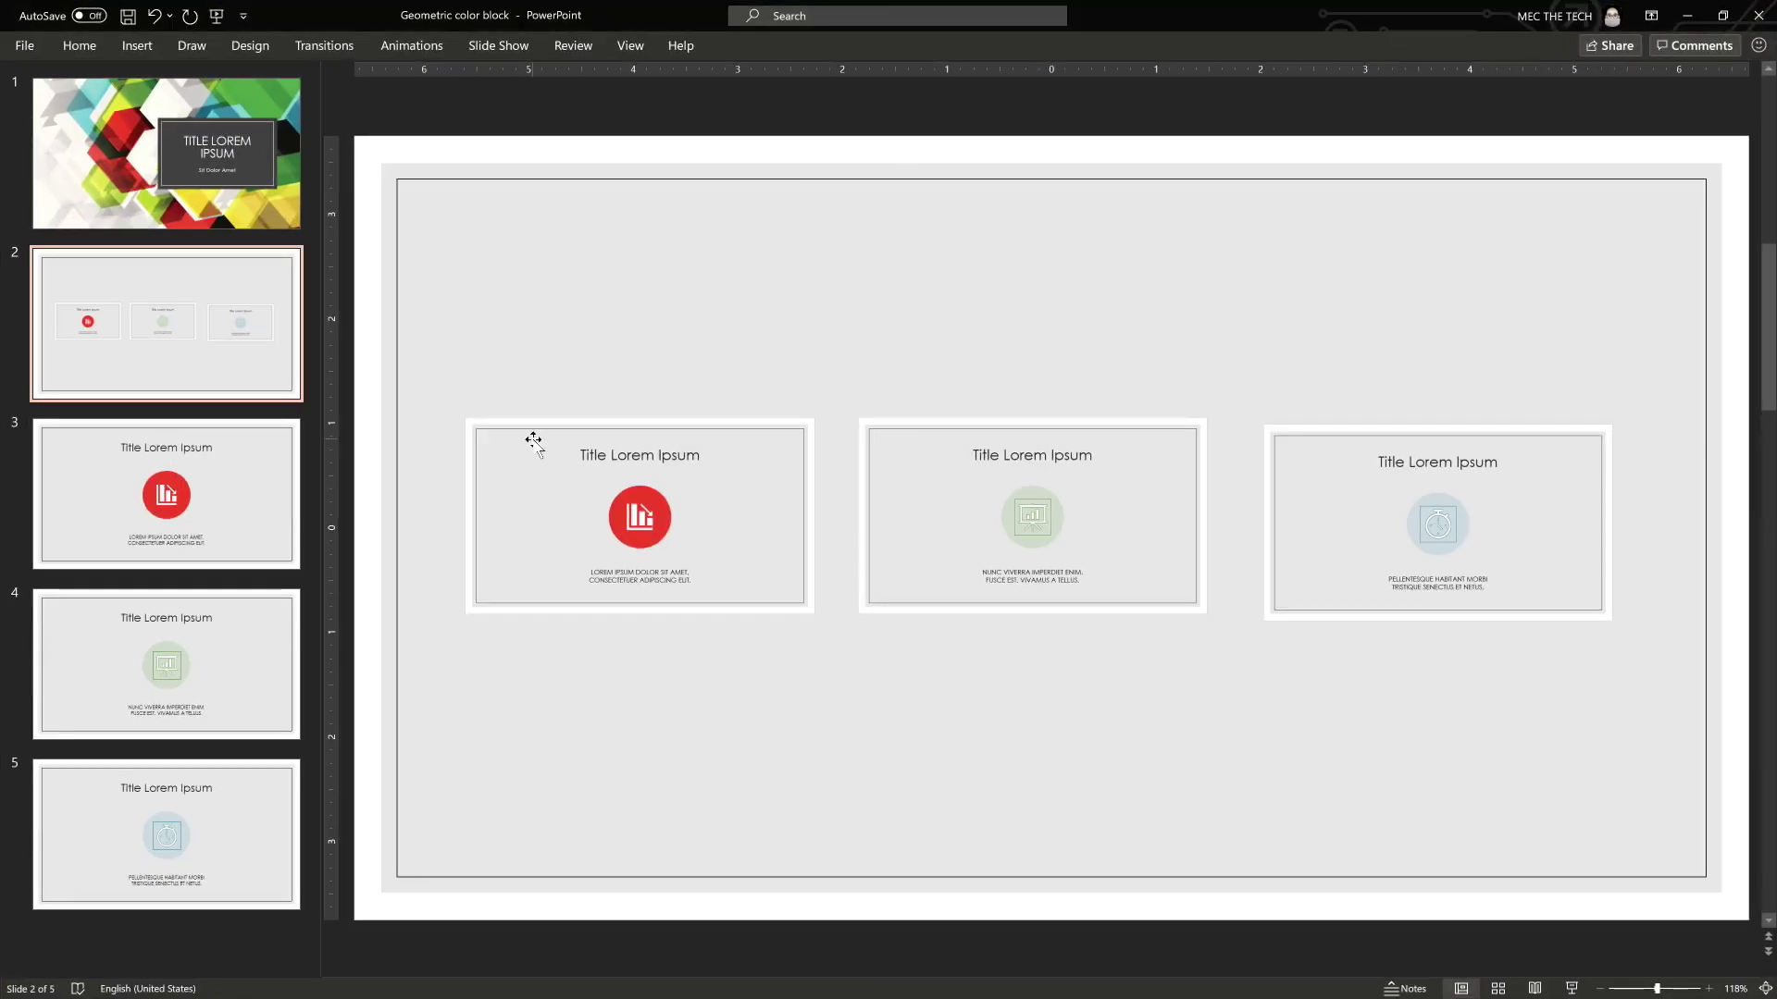
{"action": "key", "text": "ctrl+v"}
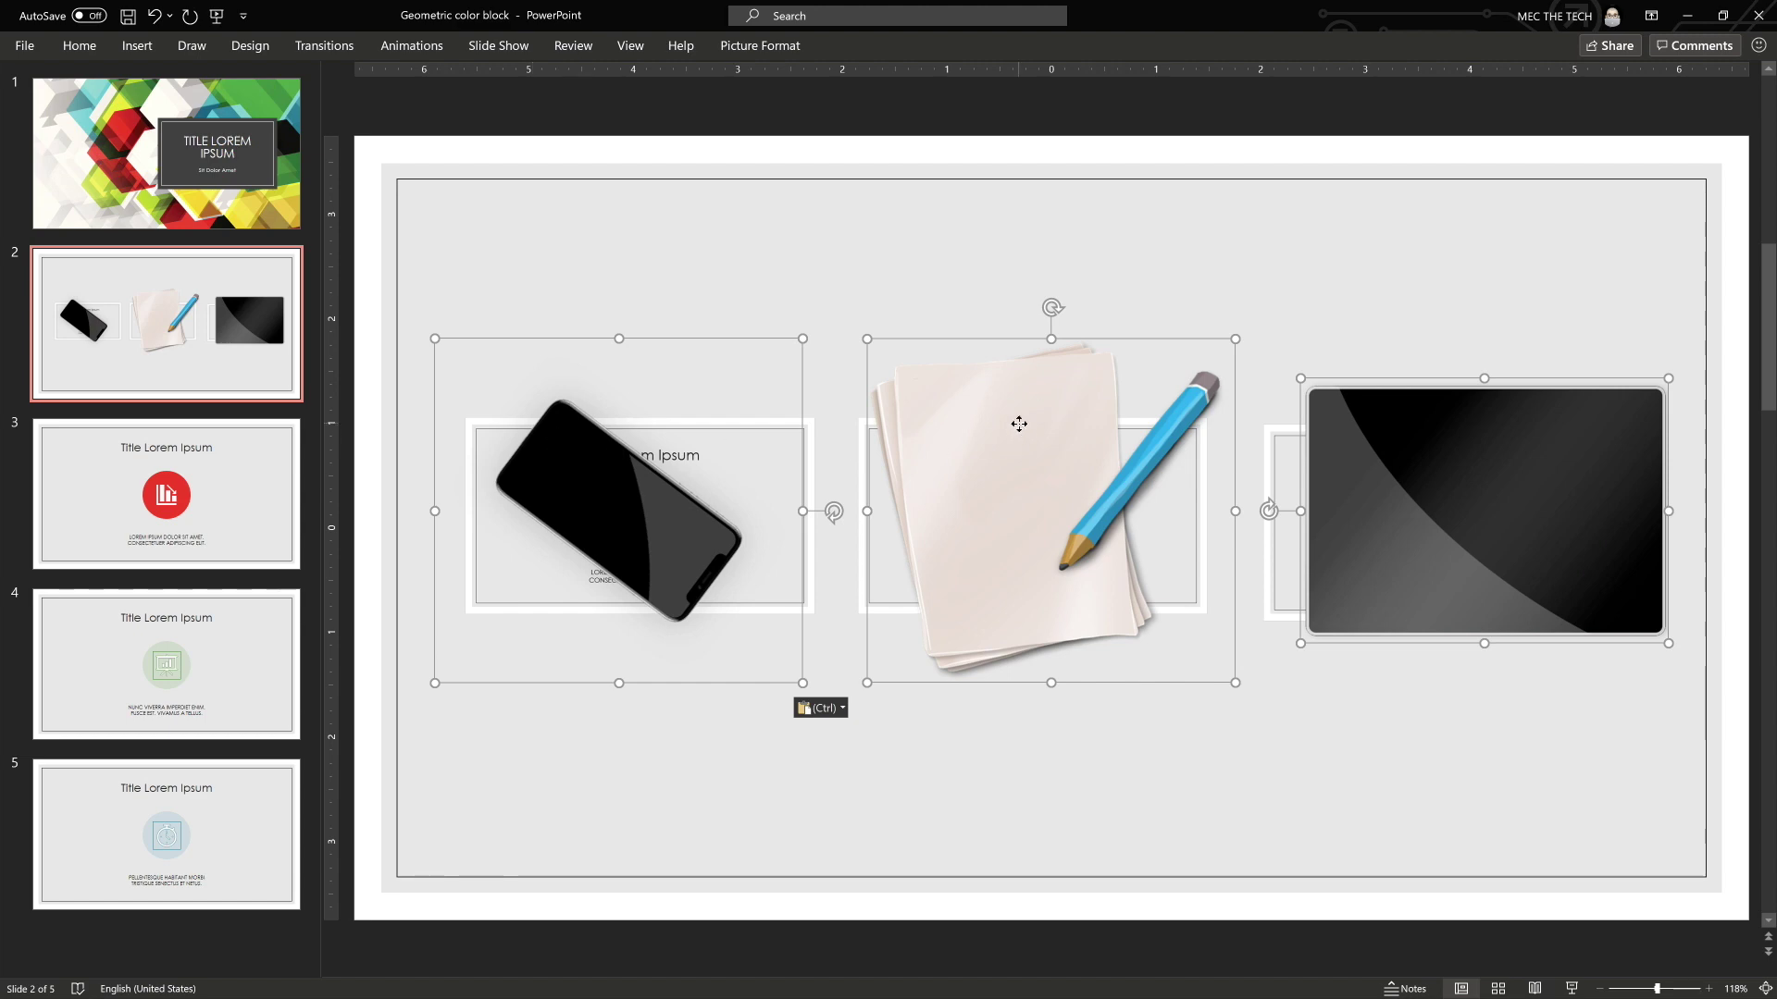
{"action": "right_click", "coordinate": [1009, 345]}
{"action": "left_click", "coordinate": [1060, 624]}
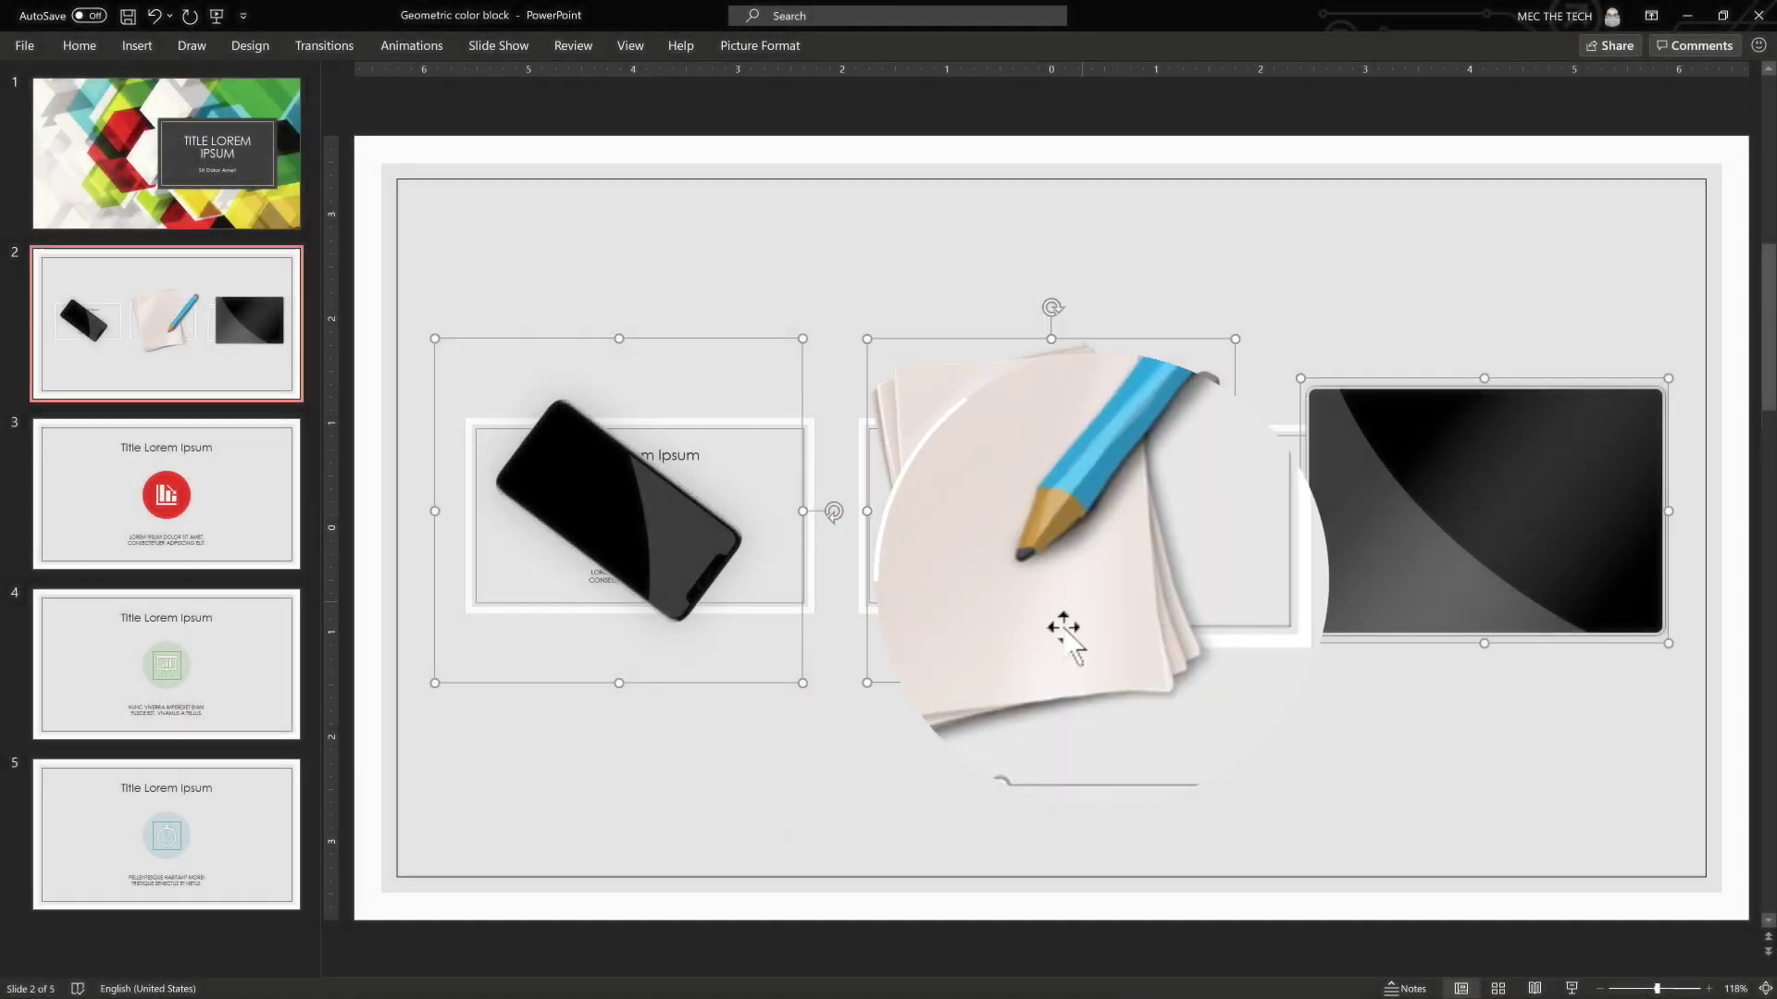
{"action": "left_click", "coordinate": [997, 311]}
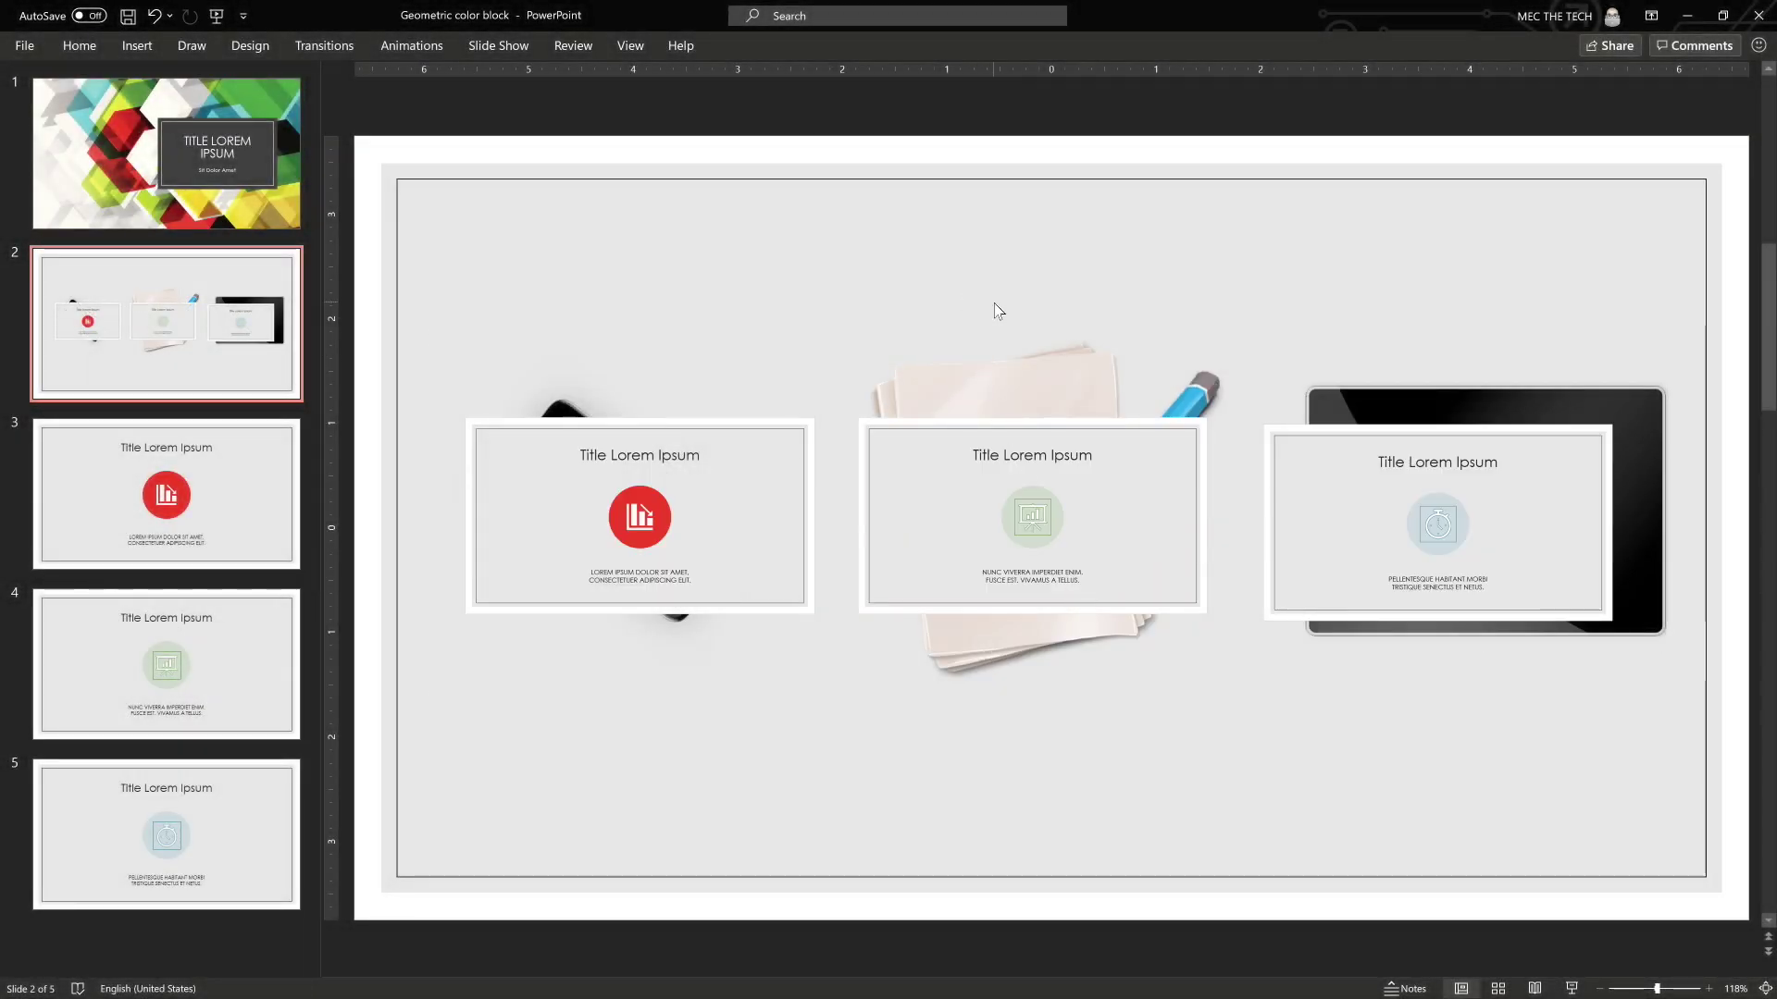
Step: Shrink, tilt slightly and move the middle card onto the paper stack
{"action": "left_click", "coordinate": [1029, 491]}
{"action": "left_click_drag", "start_coordinate": [1206, 418], "coordinate": [1073, 493]}
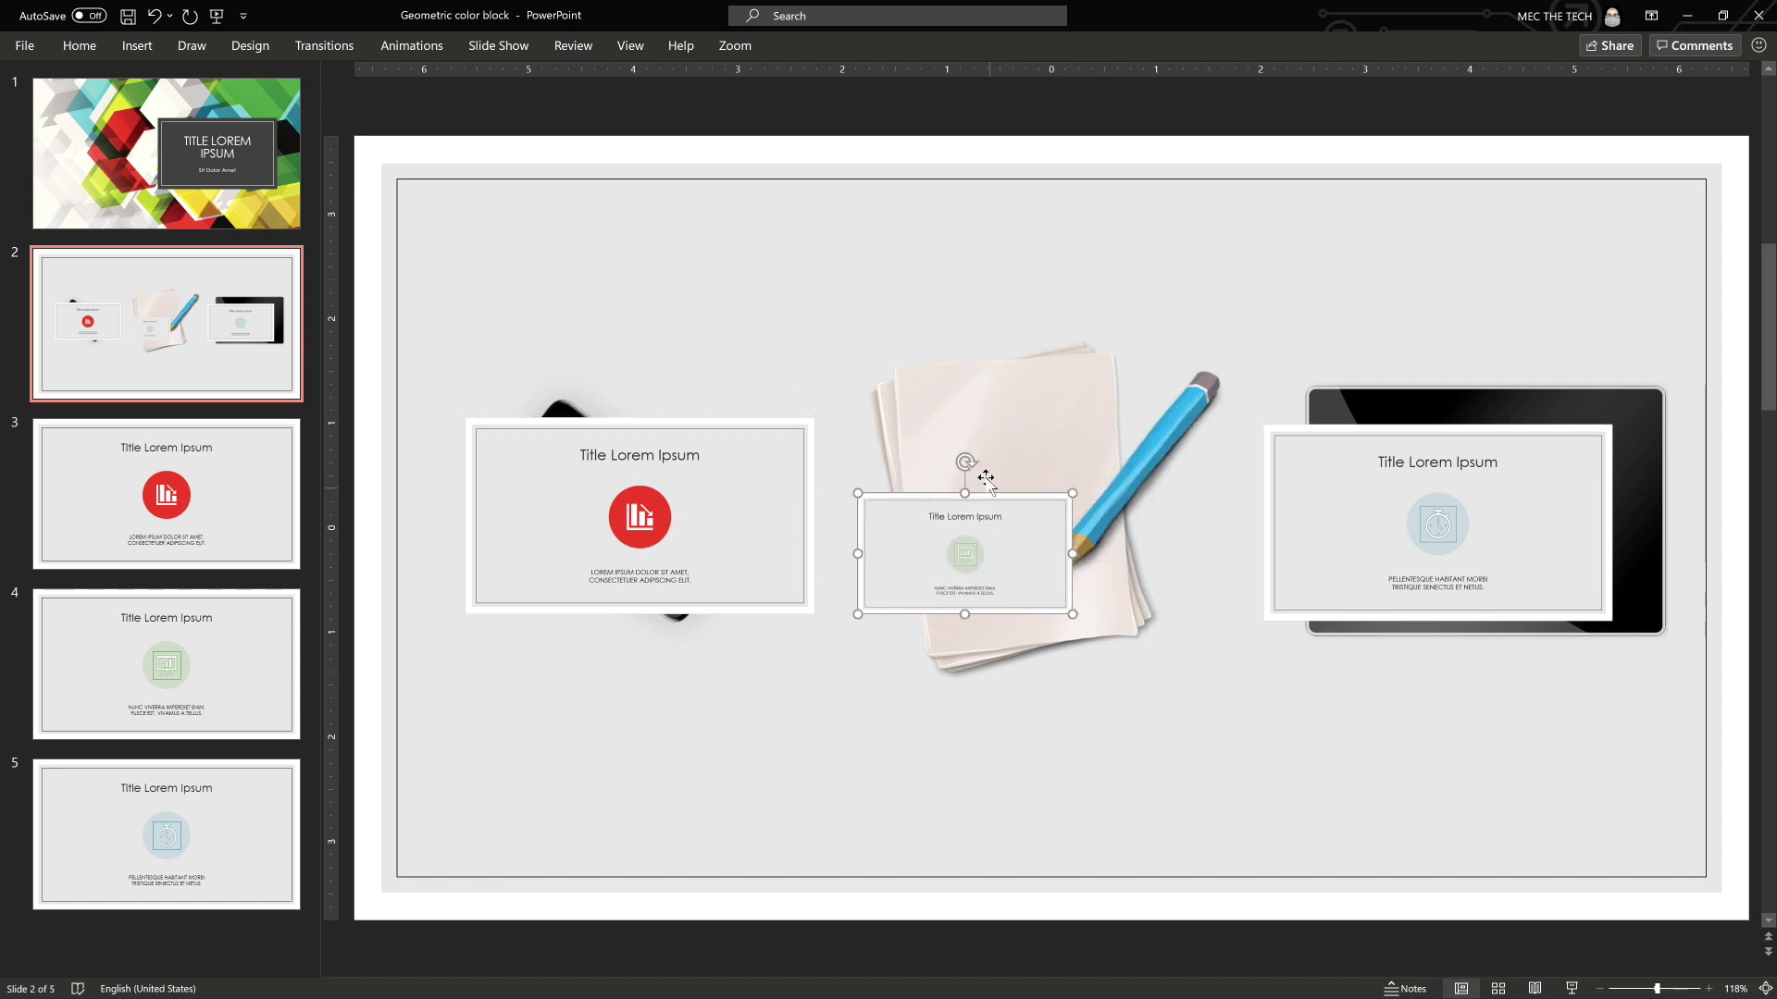
{"action": "left_click_drag", "start_coordinate": [965, 462], "coordinate": [962, 459]}
{"action": "mouse_move", "coordinate": [958, 554]}
{"action": "left_mouse_down"}
{"action": "mouse_move", "coordinate": [991, 417]}
{"action": "mouse_move", "coordinate": [993, 433]}
{"action": "left_mouse_up"}
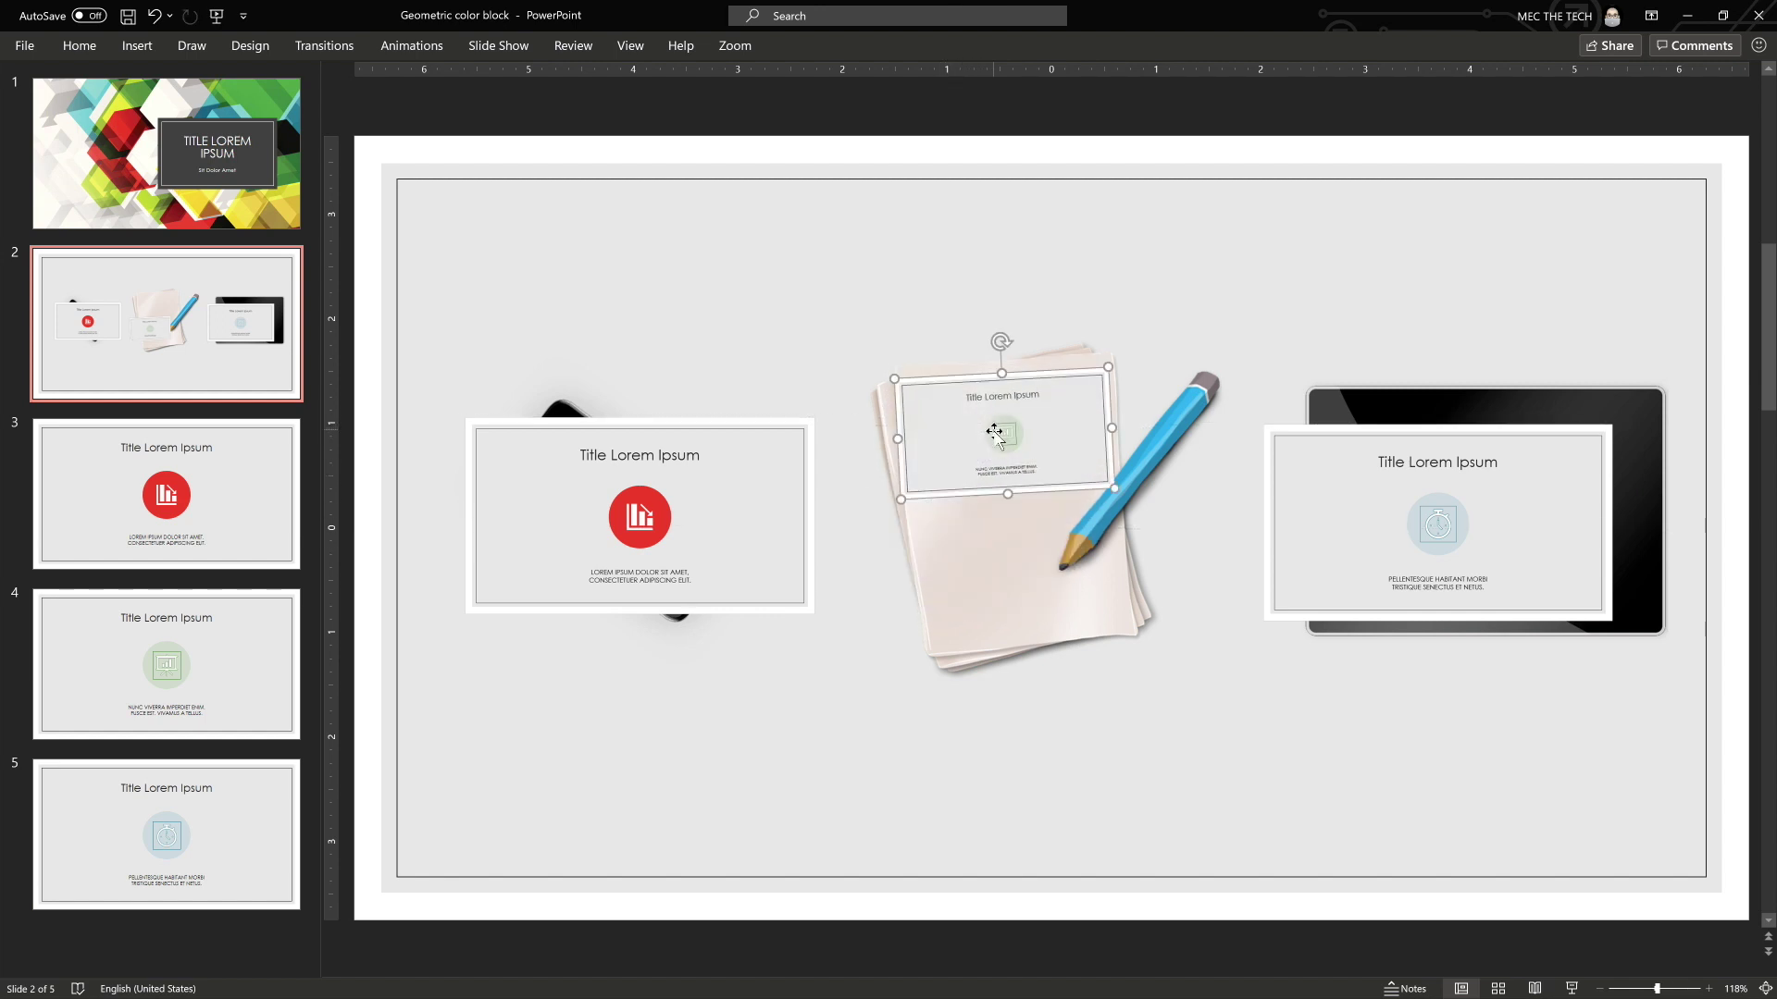
Step: Shrink and rotate the left card onto the phone, and move the right card onto the tablet screen
{"action": "left_click", "coordinate": [726, 472]}
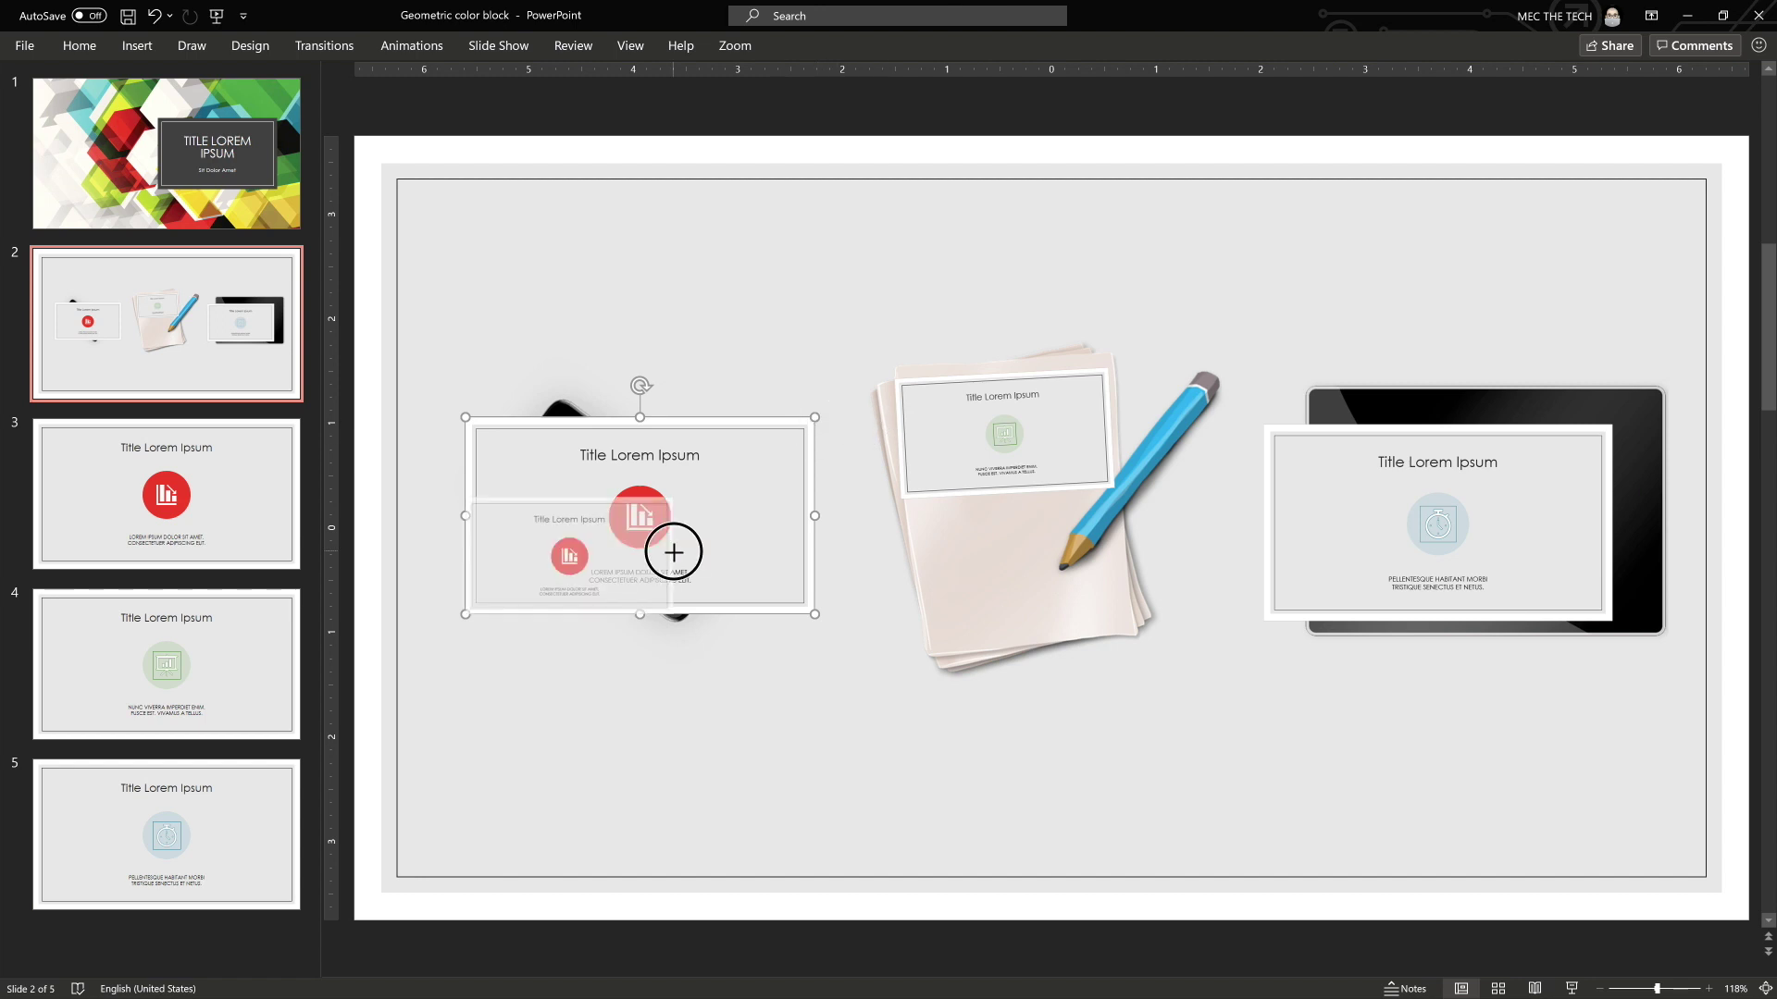
{"action": "left_click_drag", "start_coordinate": [817, 418], "coordinate": [672, 549]}
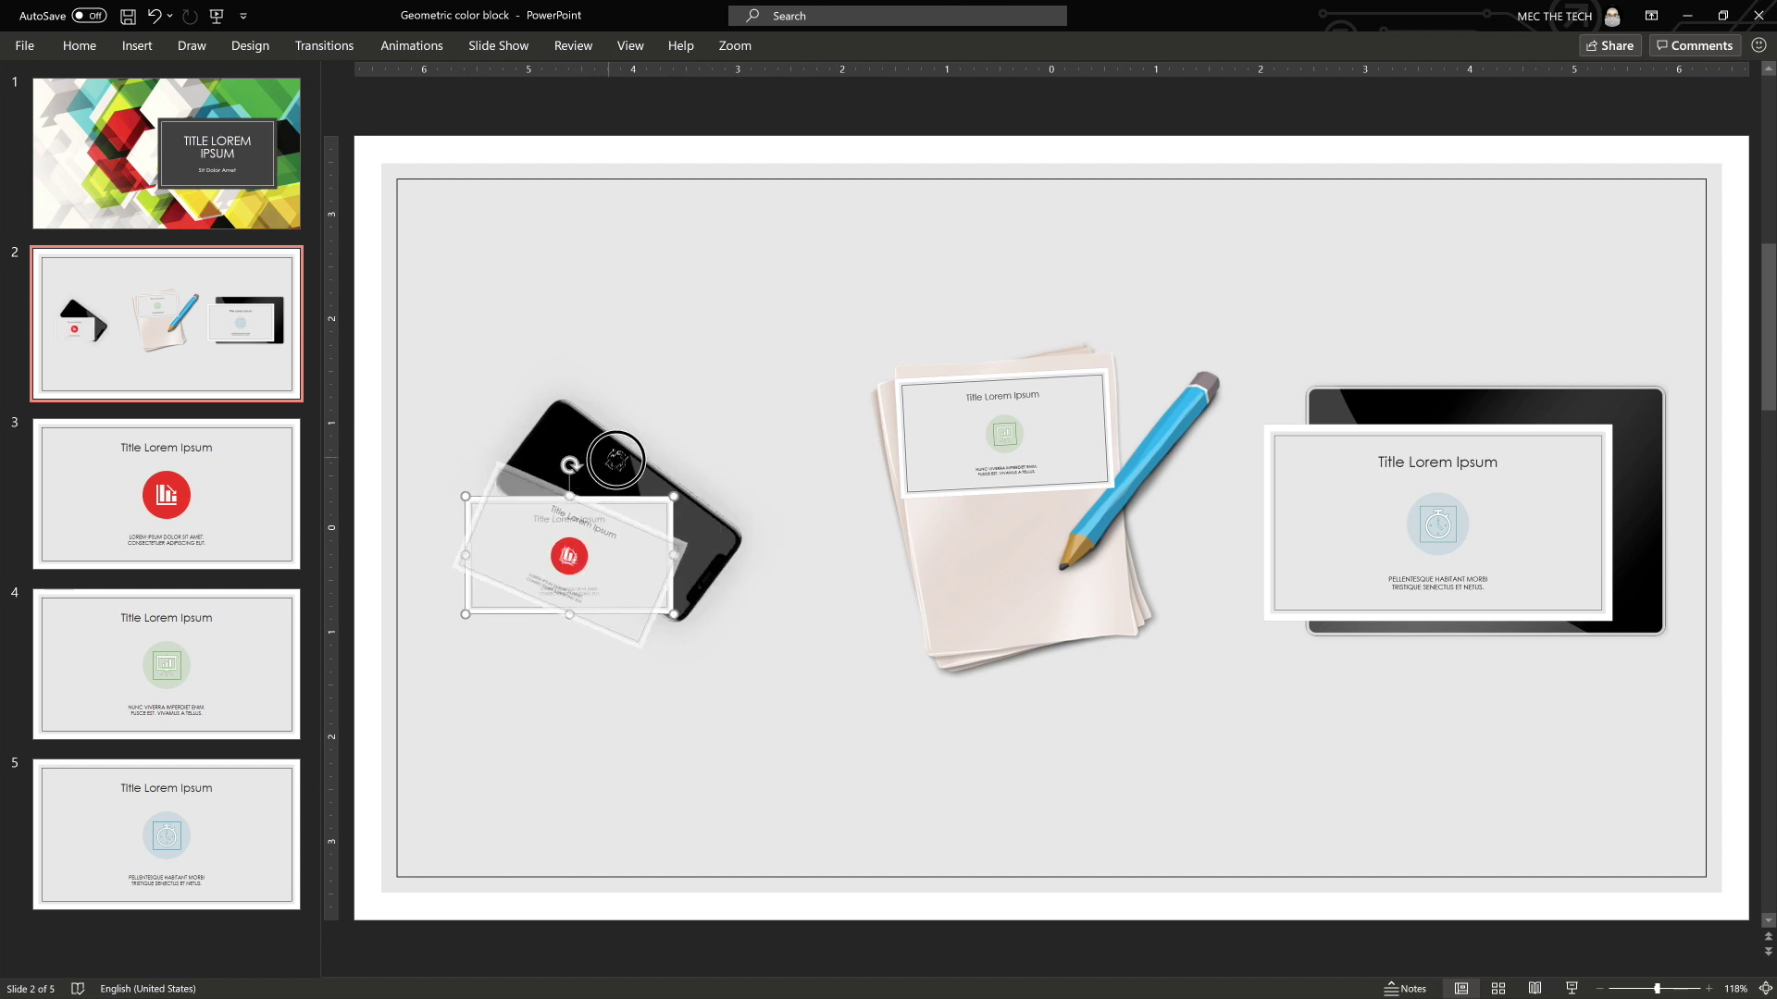
{"action": "mouse_move", "coordinate": [569, 477]}
{"action": "left_mouse_down"}
{"action": "mouse_move", "coordinate": [627, 484]}
{"action": "mouse_move", "coordinate": [610, 518]}
{"action": "mouse_move", "coordinate": [592, 505]}
{"action": "left_mouse_up"}
{"action": "left_click", "coordinate": [1477, 480]}
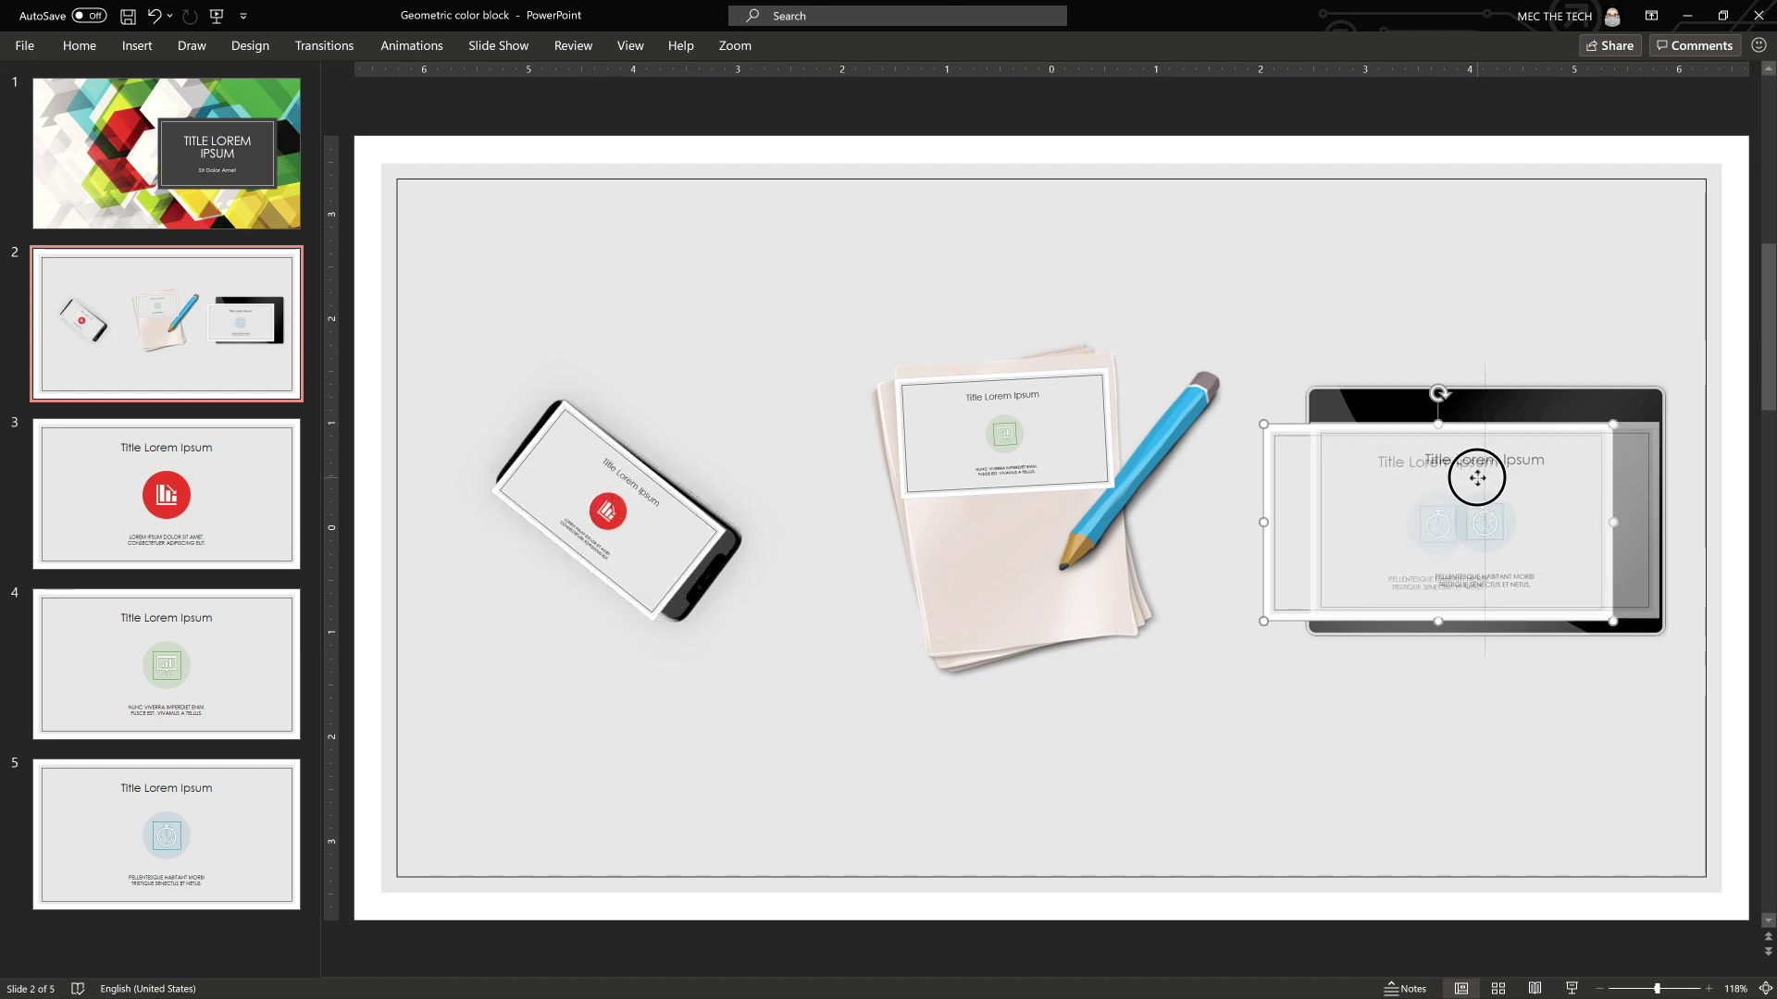
{"action": "left_click_drag", "start_coordinate": [1478, 479], "coordinate": [1524, 473]}
{"action": "left_click", "coordinate": [1168, 259]}
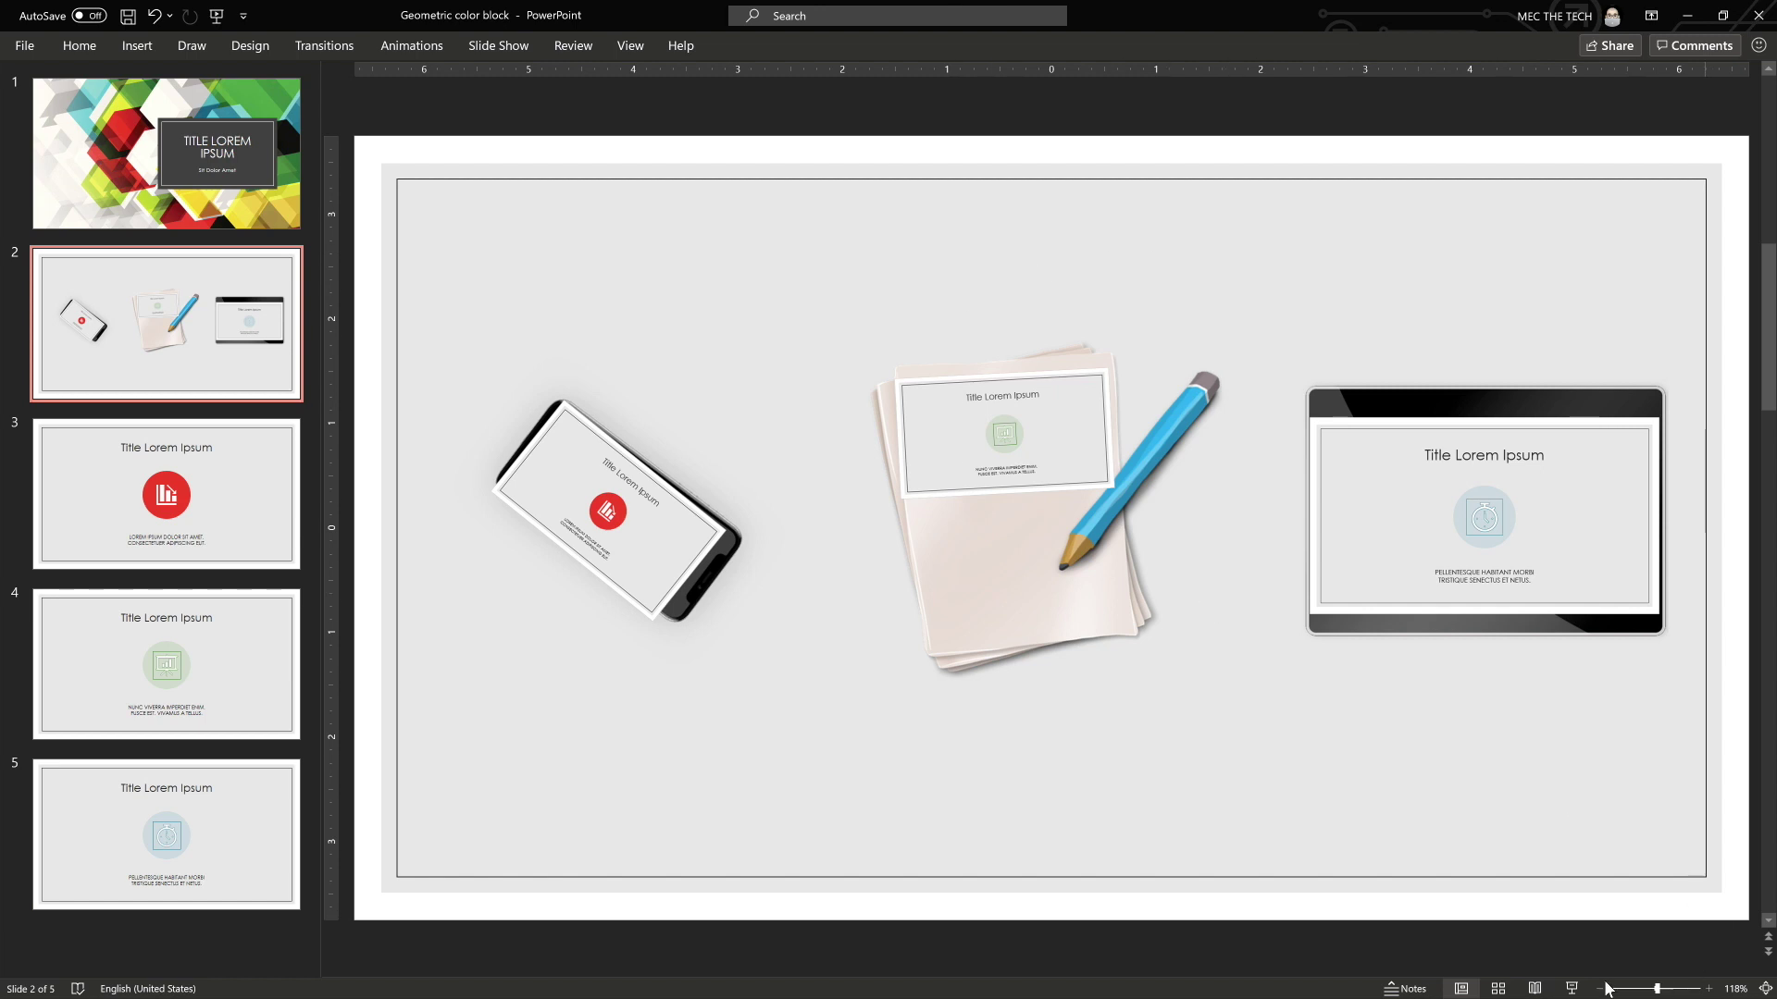
Step: Play the slide show, zooming from the phone card through its slides back to the overview, then open slide 3
{"action": "left_click", "coordinate": [1576, 988]}
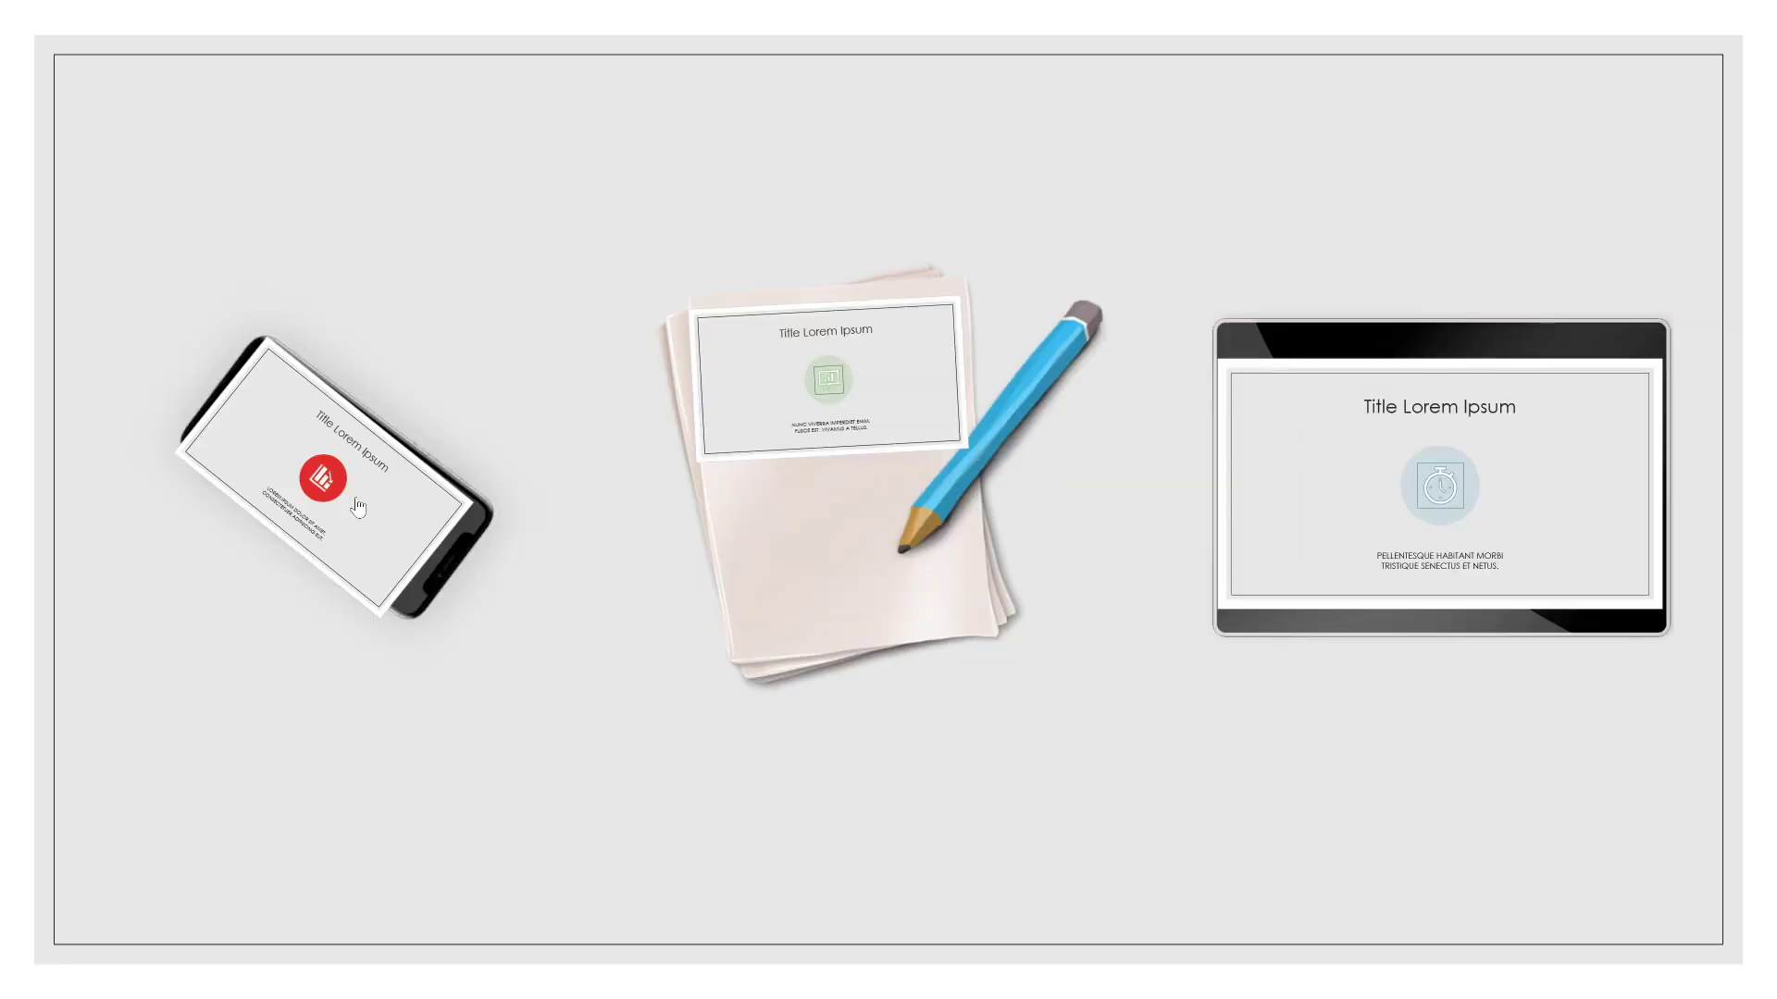
{"action": "left_click", "coordinate": [322, 460]}
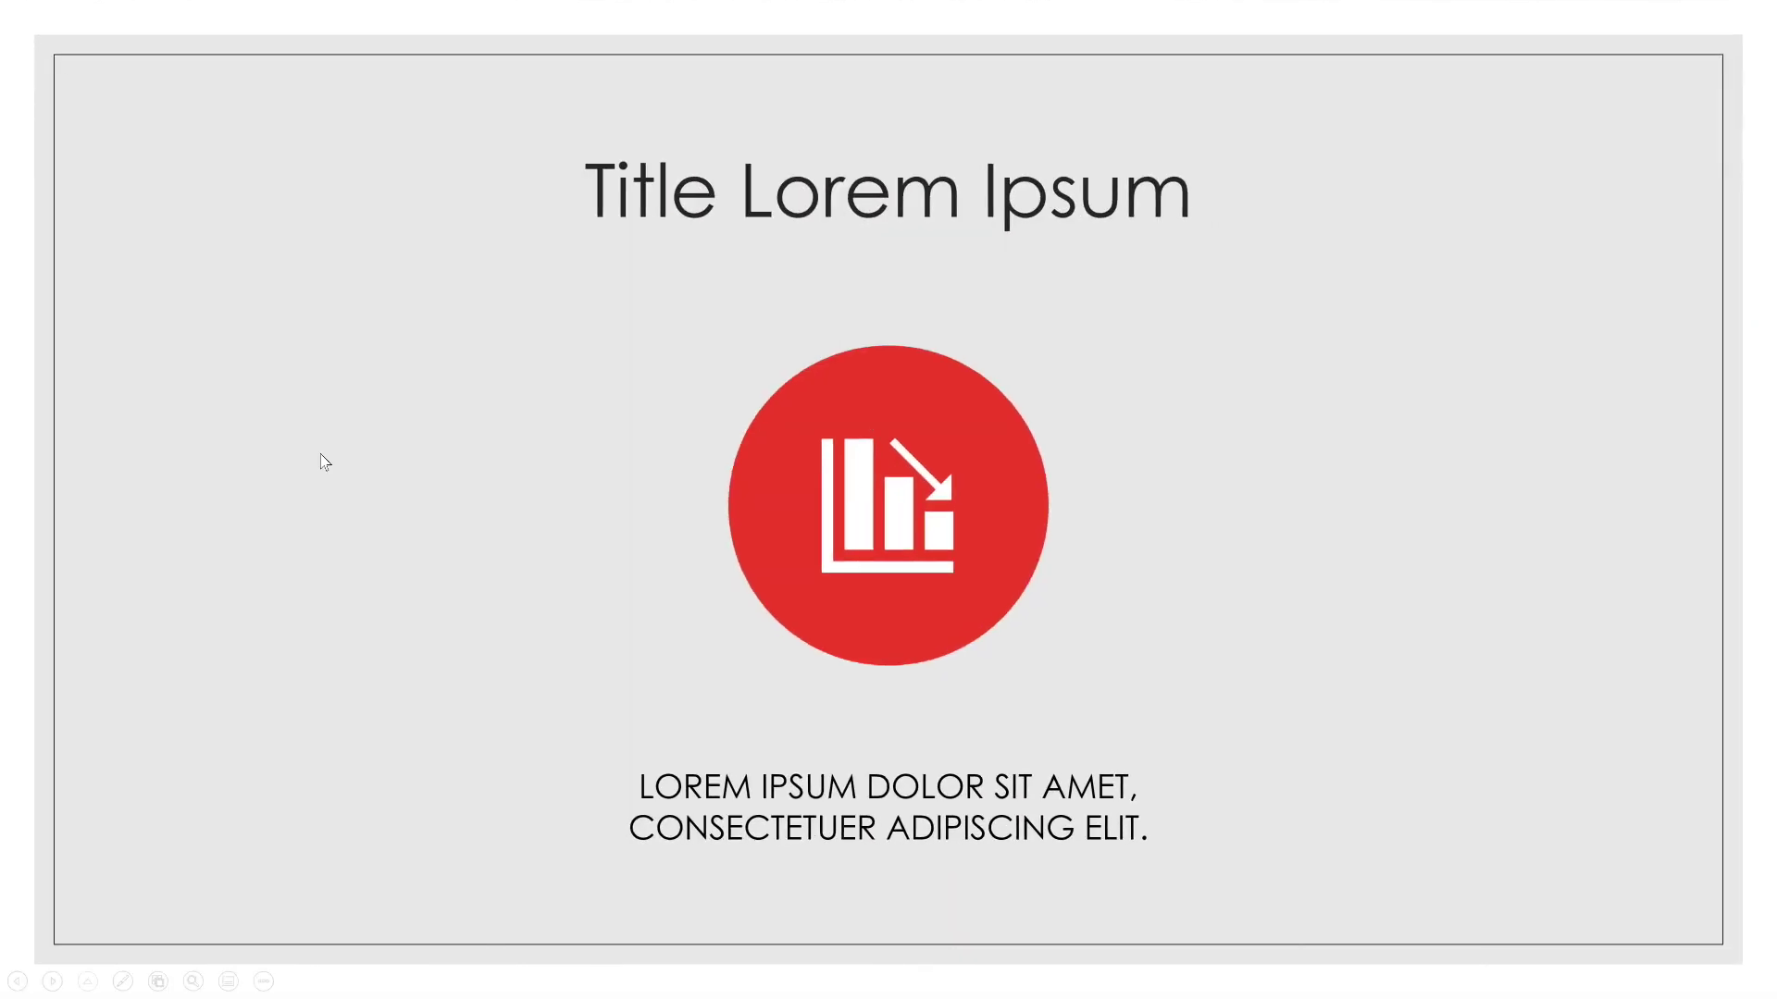
{"action": "left_click", "coordinate": [585, 493]}
{"action": "left_click", "coordinate": [601, 483]}
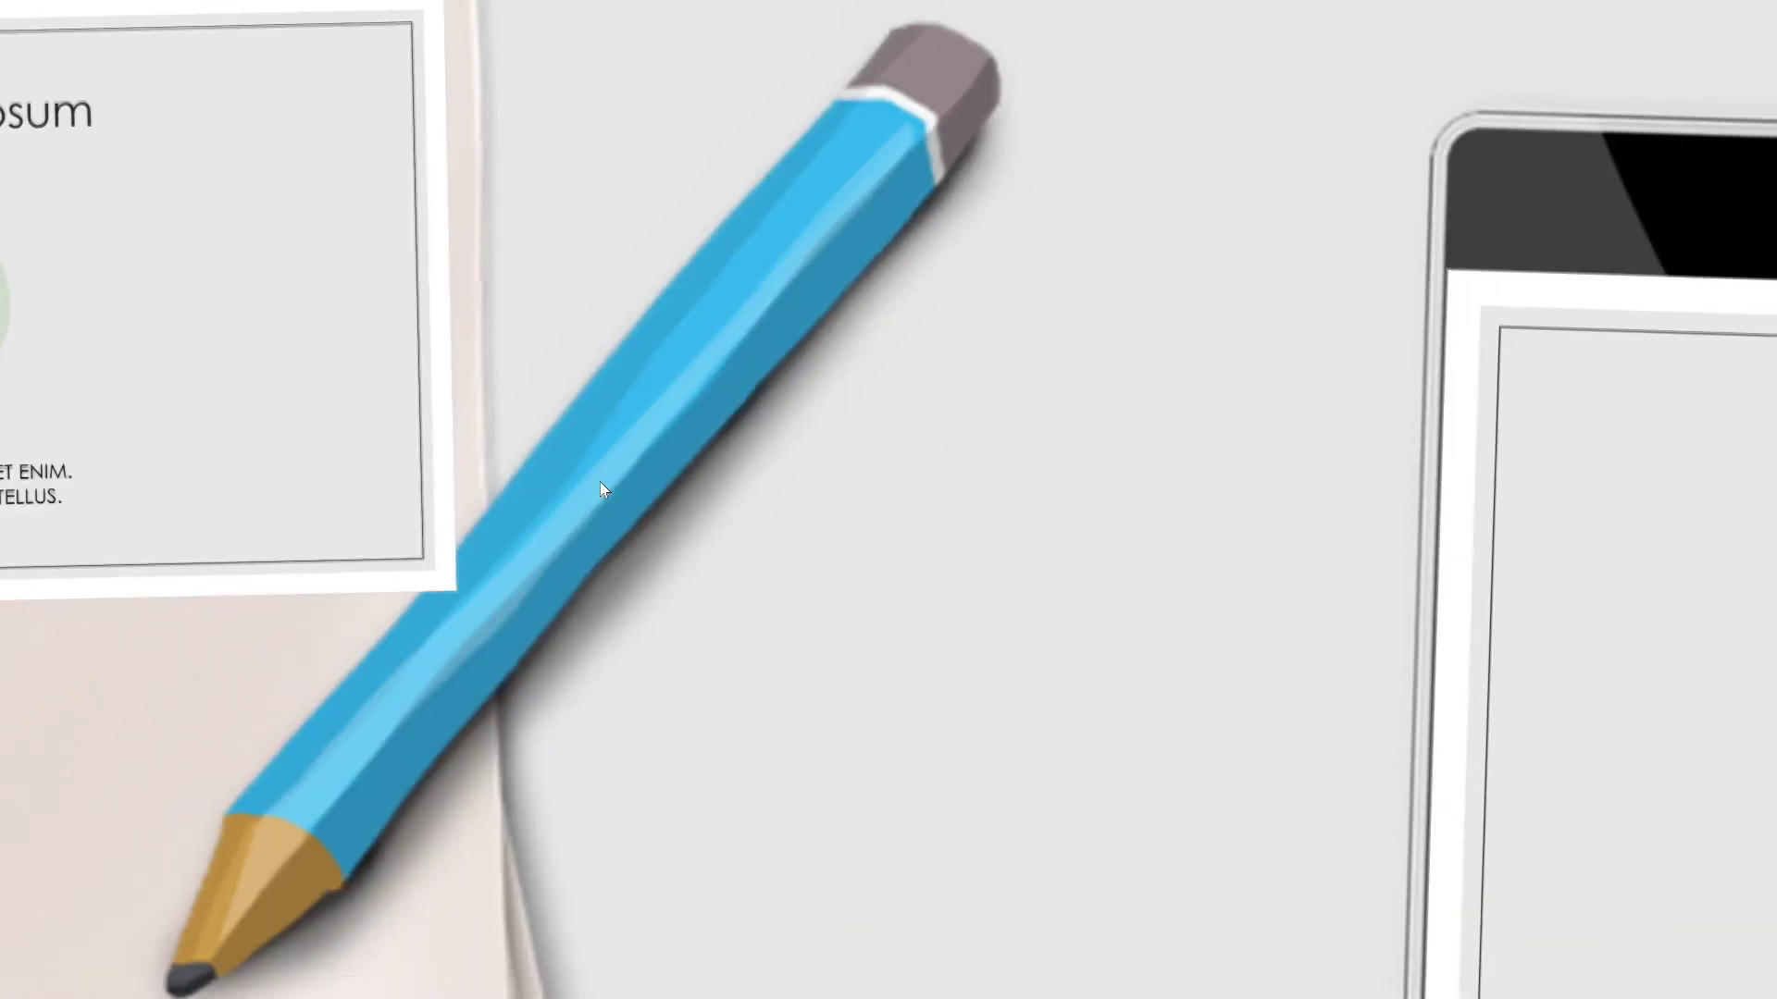
{"action": "left_click", "coordinate": [606, 489]}
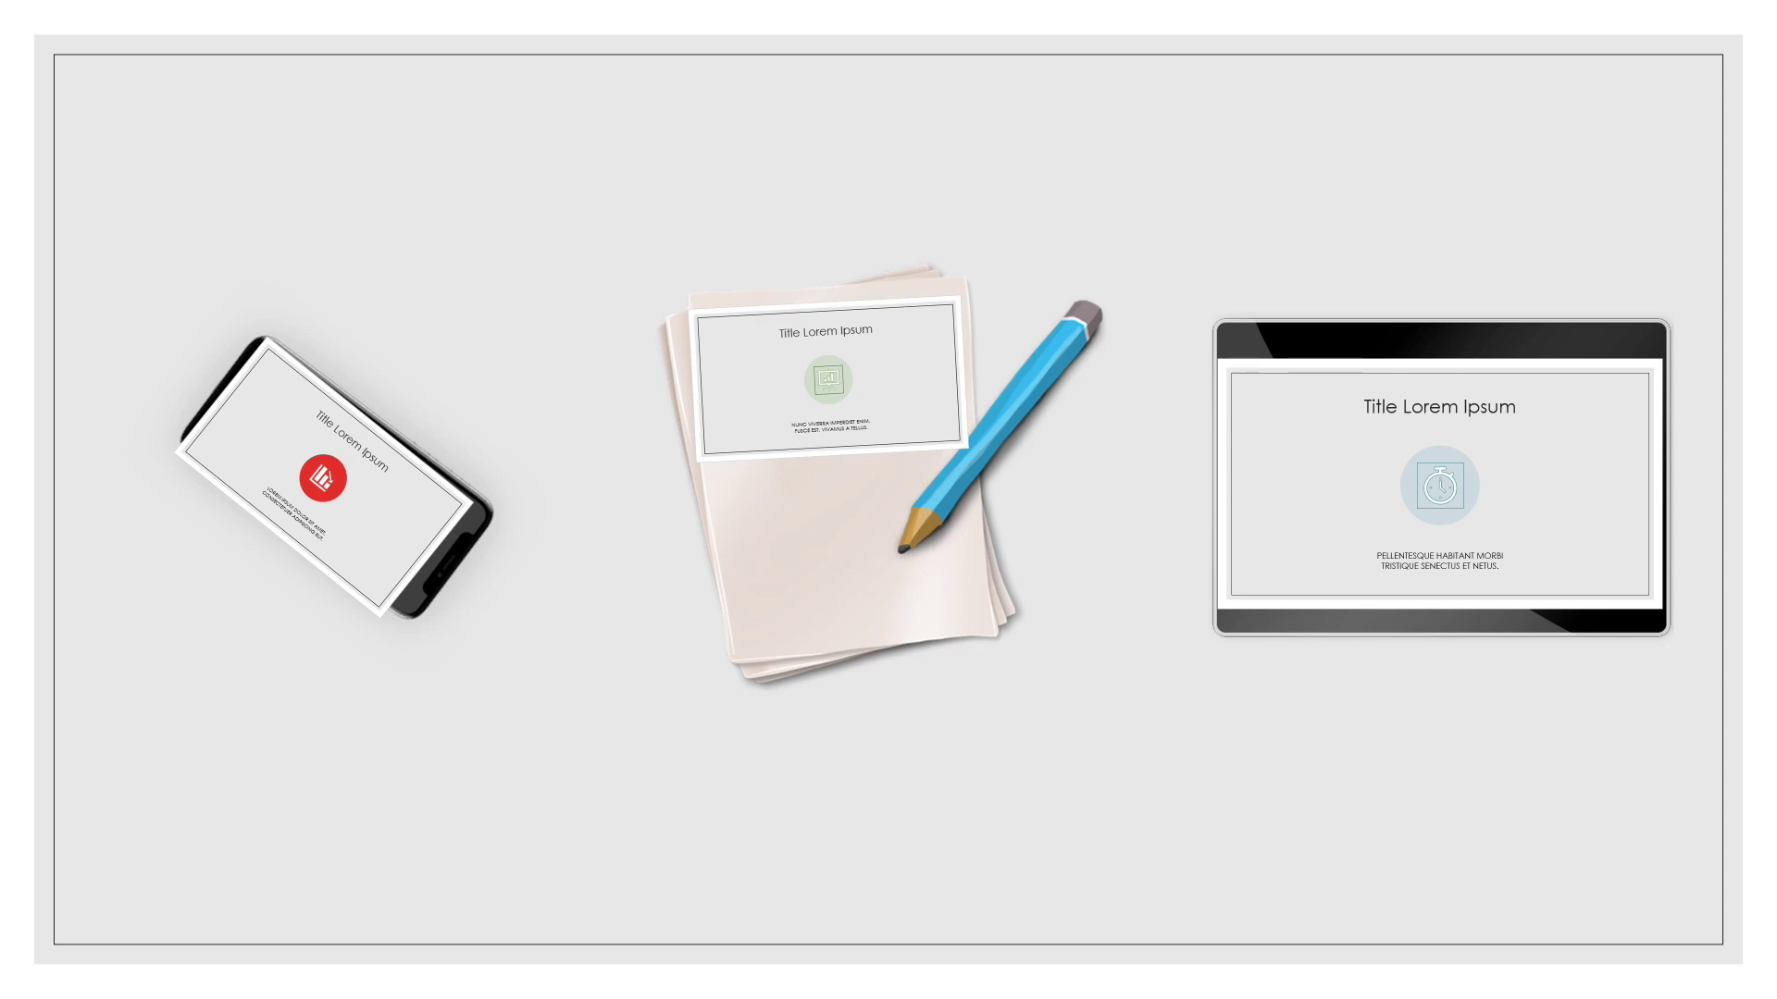
{"action": "key", "text": "Escape"}
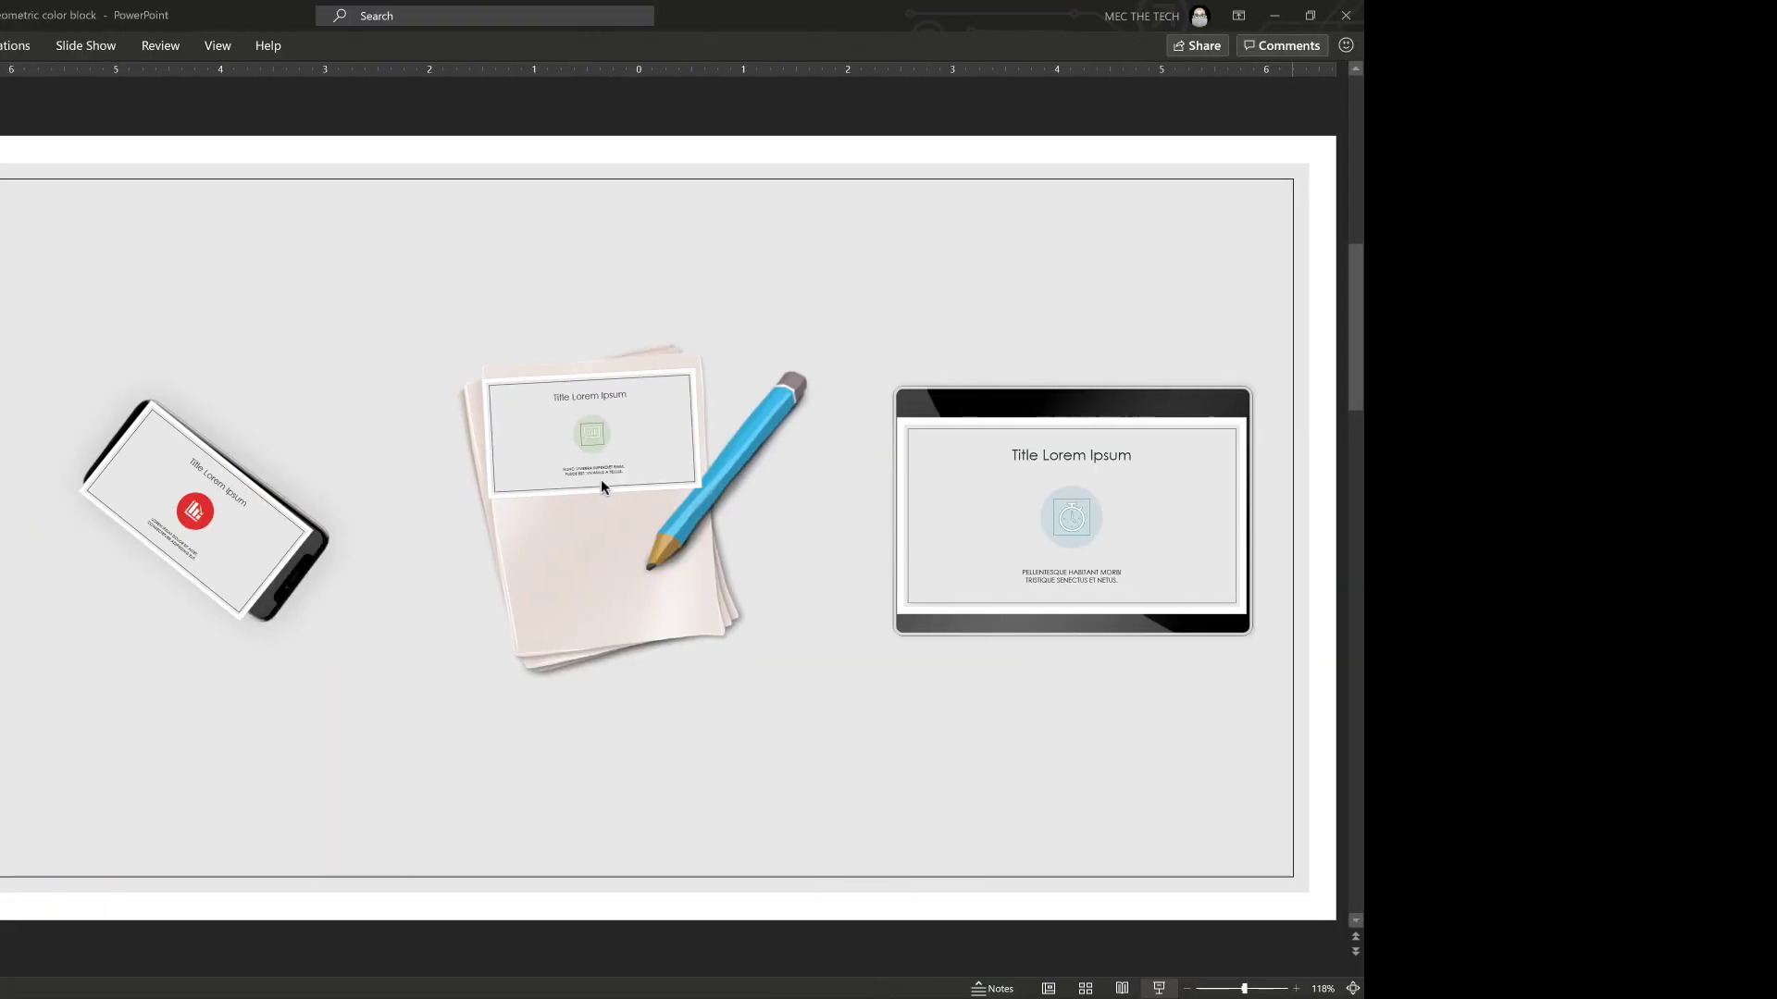
{"action": "left_click", "coordinate": [158, 535]}
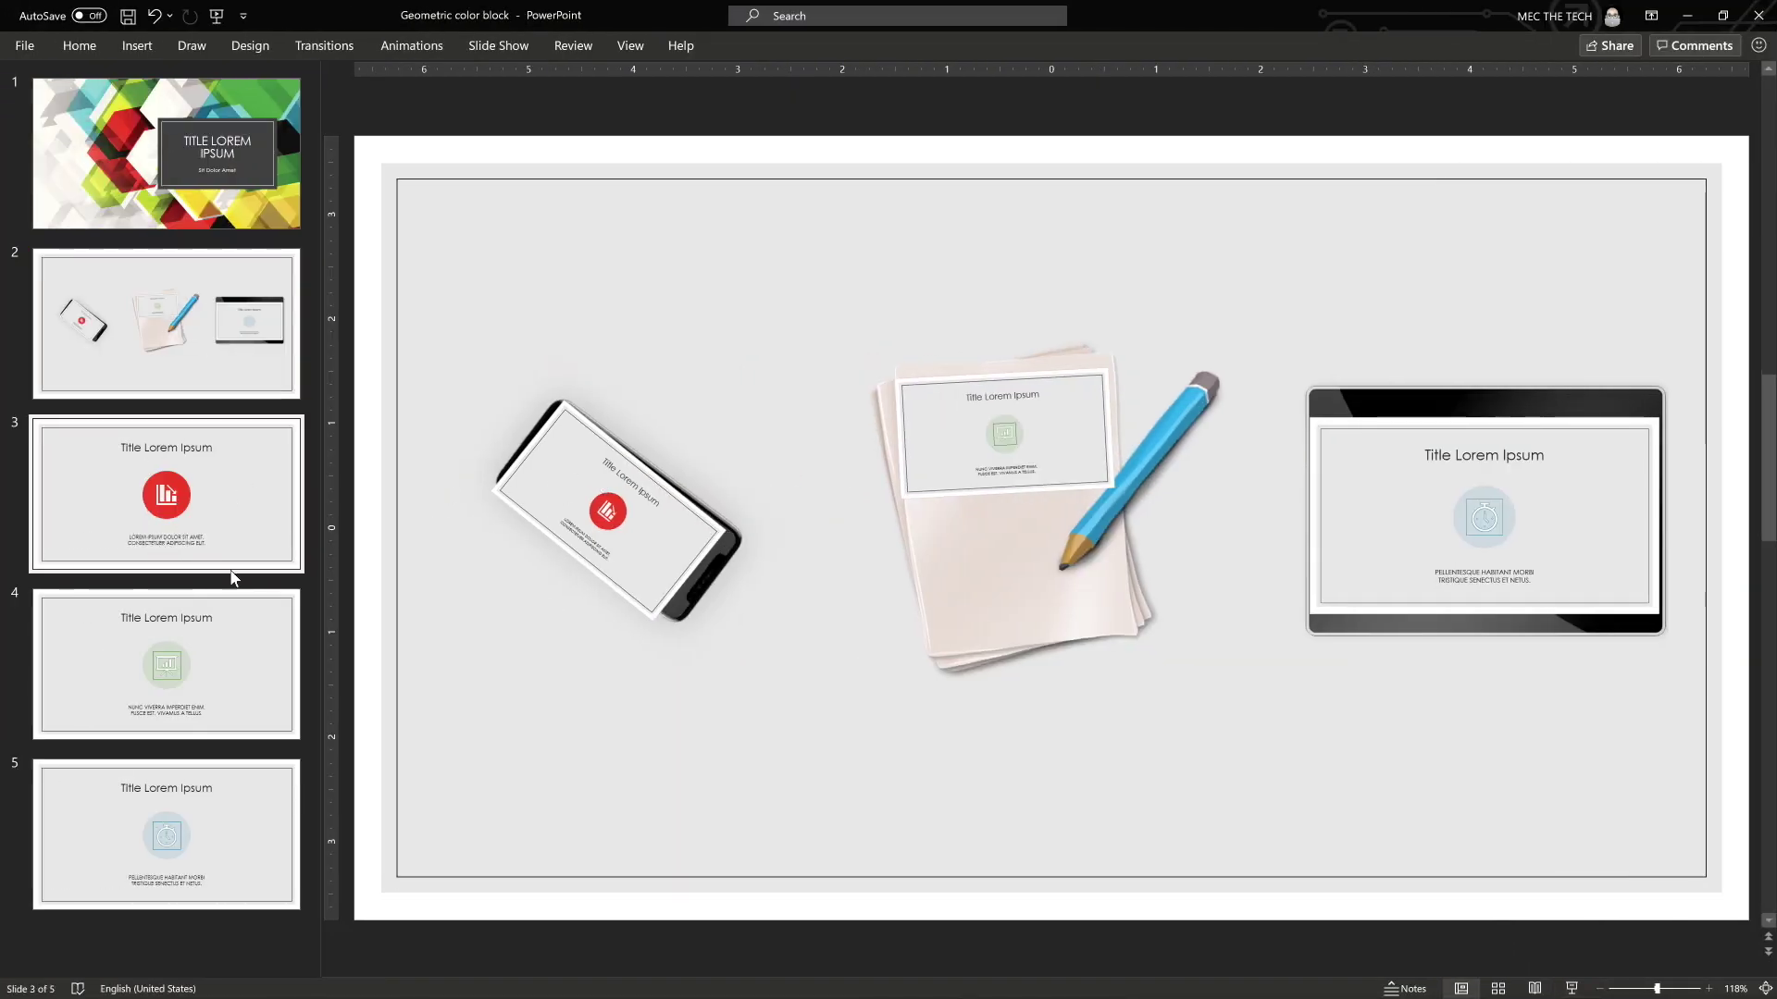
Step: Add a section starting at slide 3 and name it Section 1
{"action": "left_click", "coordinate": [219, 411]}
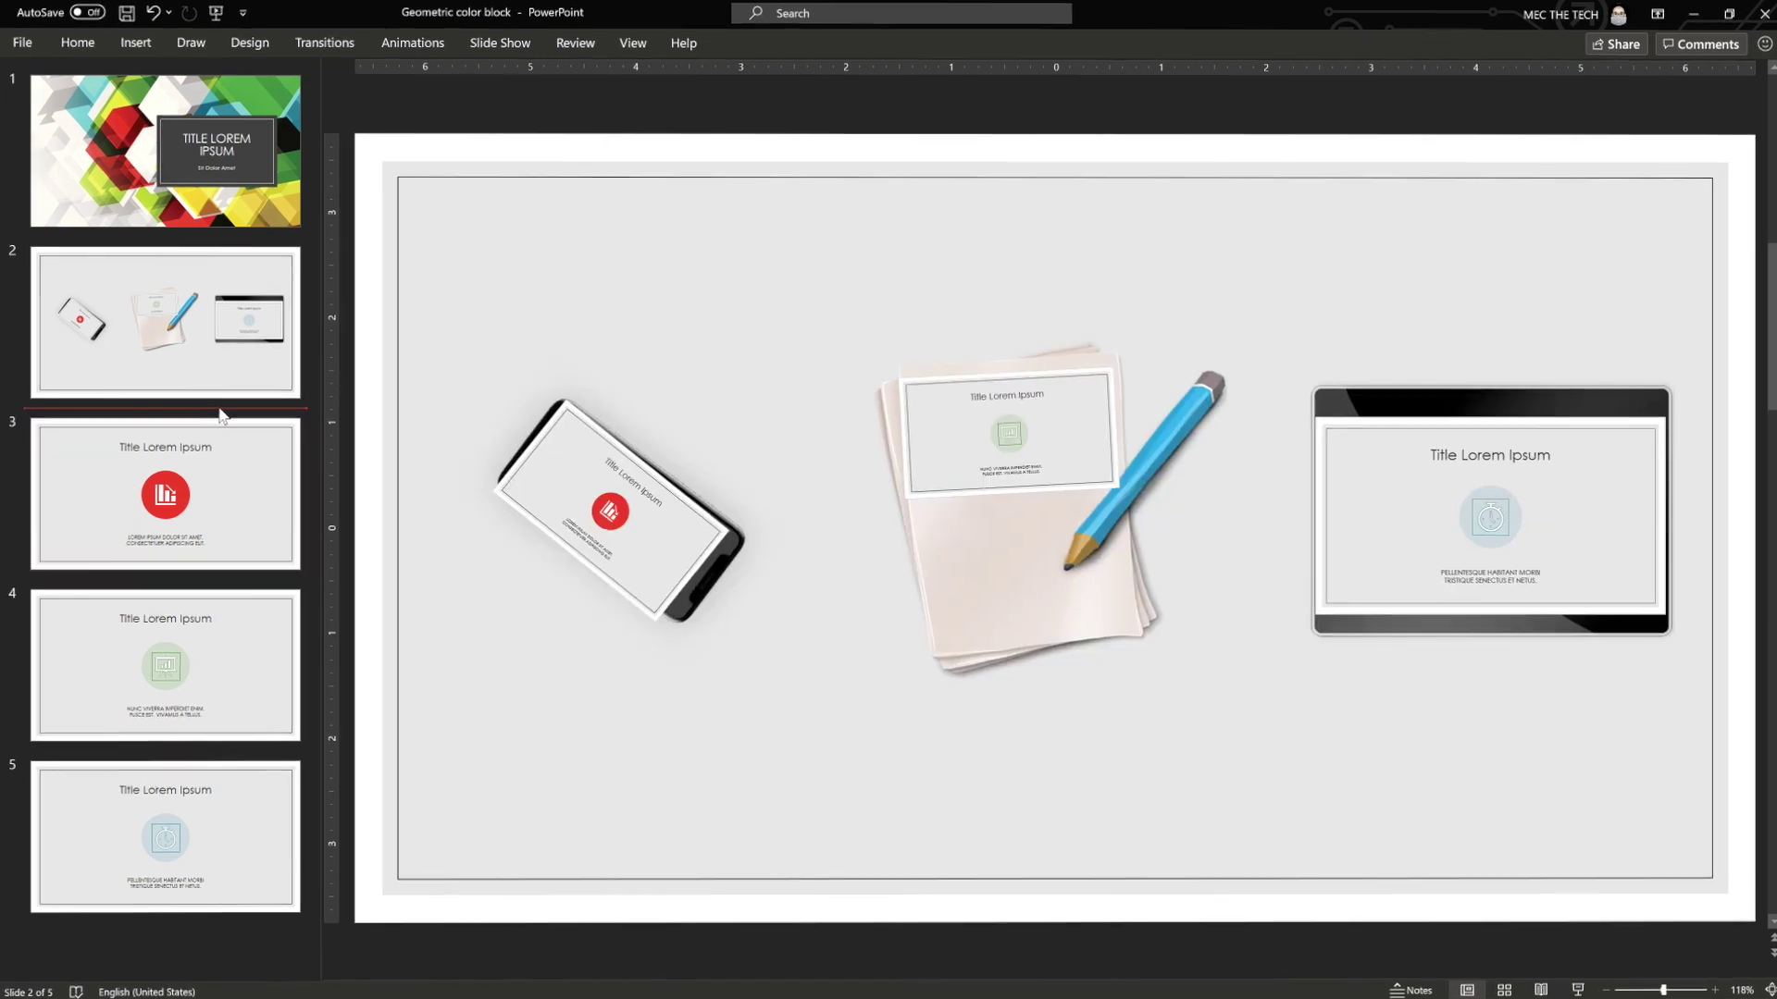
{"action": "right_click", "coordinate": [219, 412]}
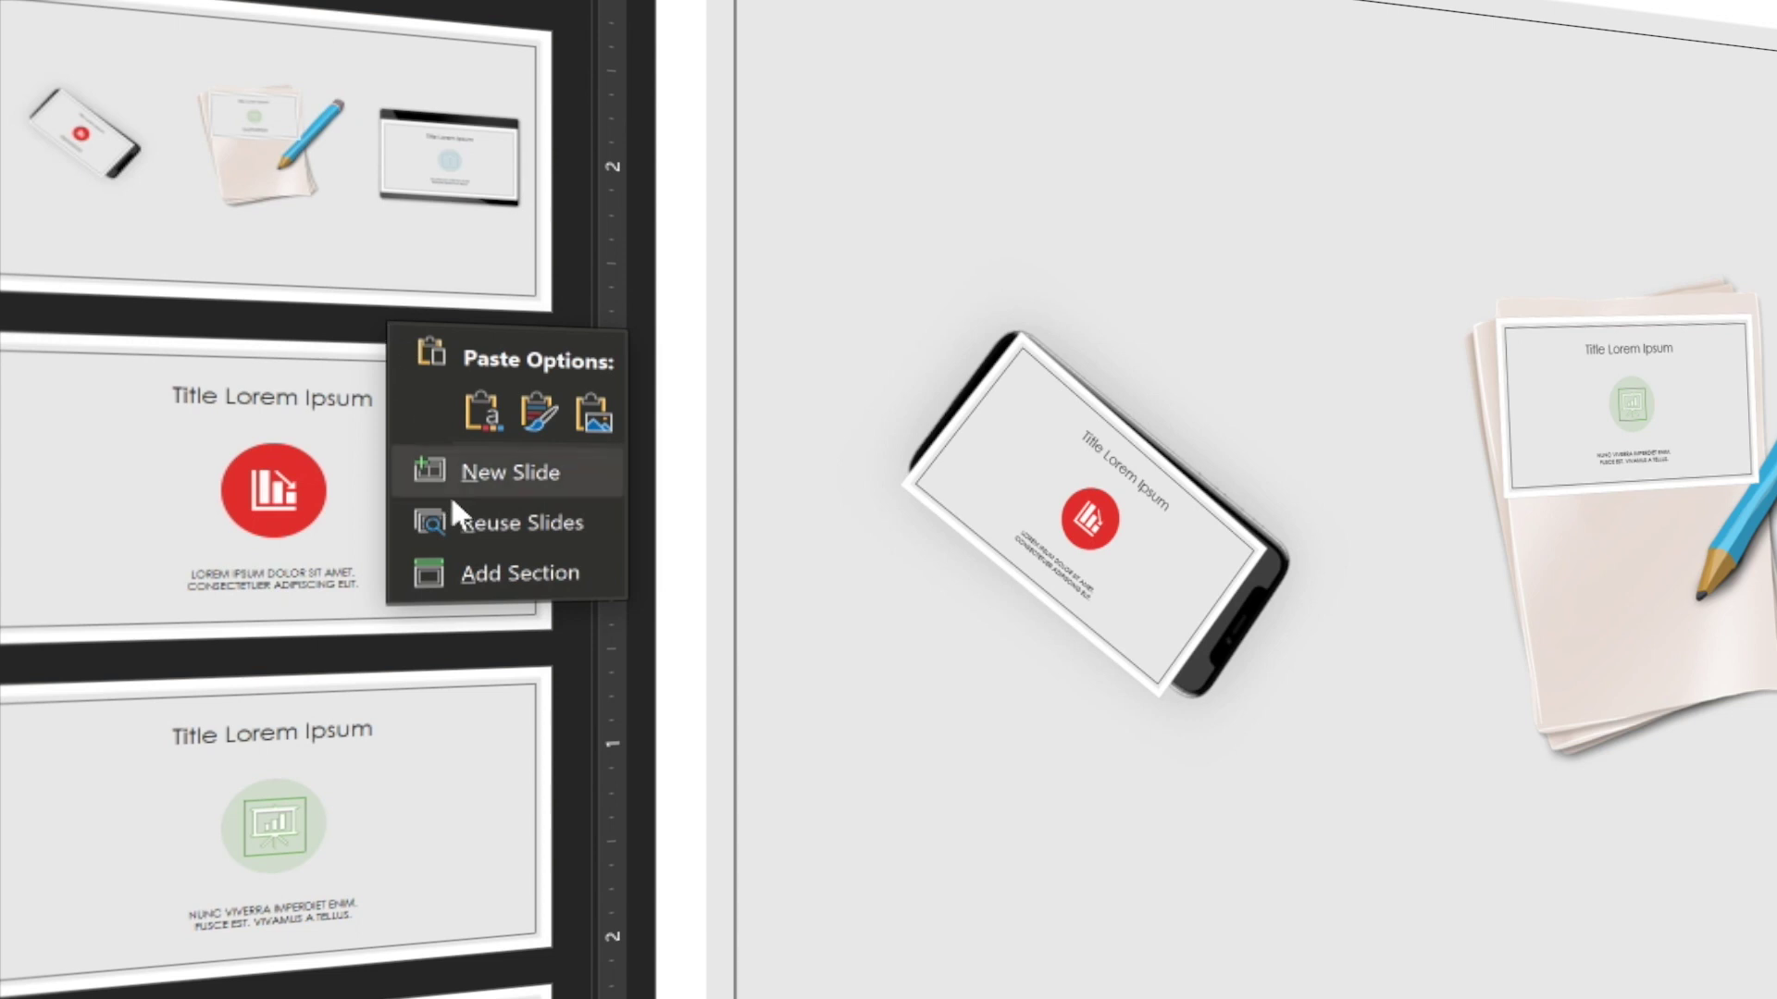
{"action": "left_click", "coordinate": [463, 560]}
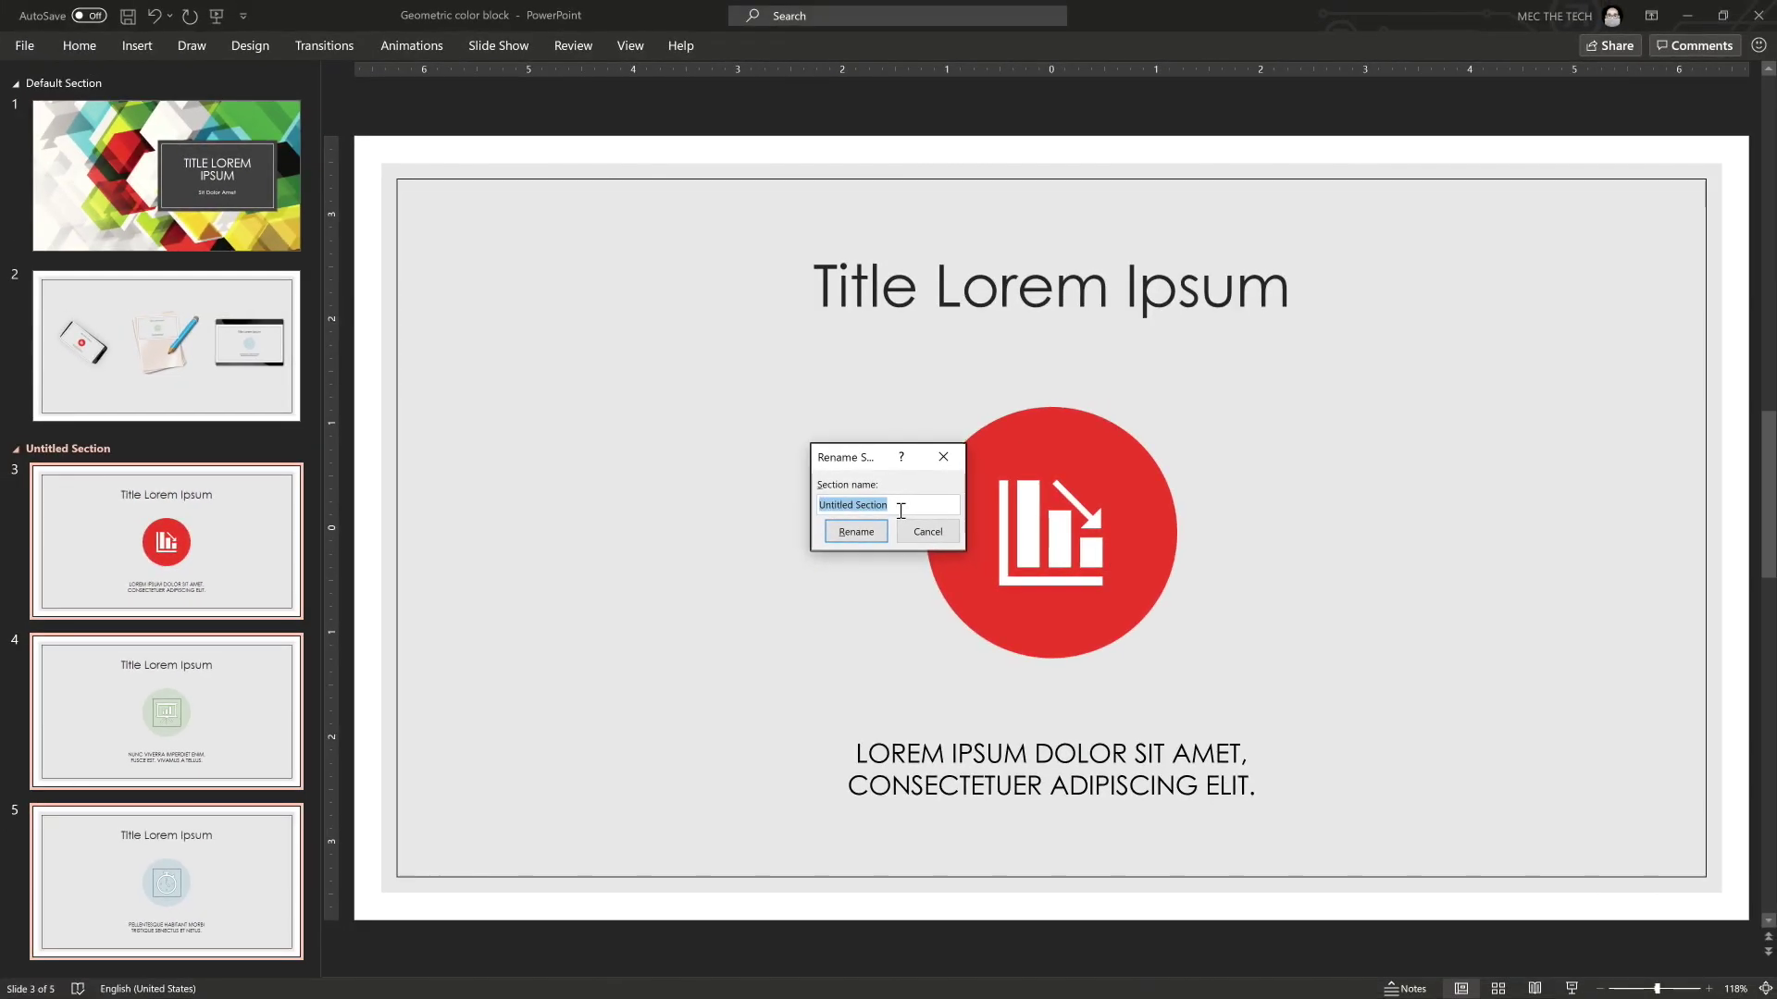
{"action": "type", "text": "Sec"}
{"action": "key", "text": "Return"}
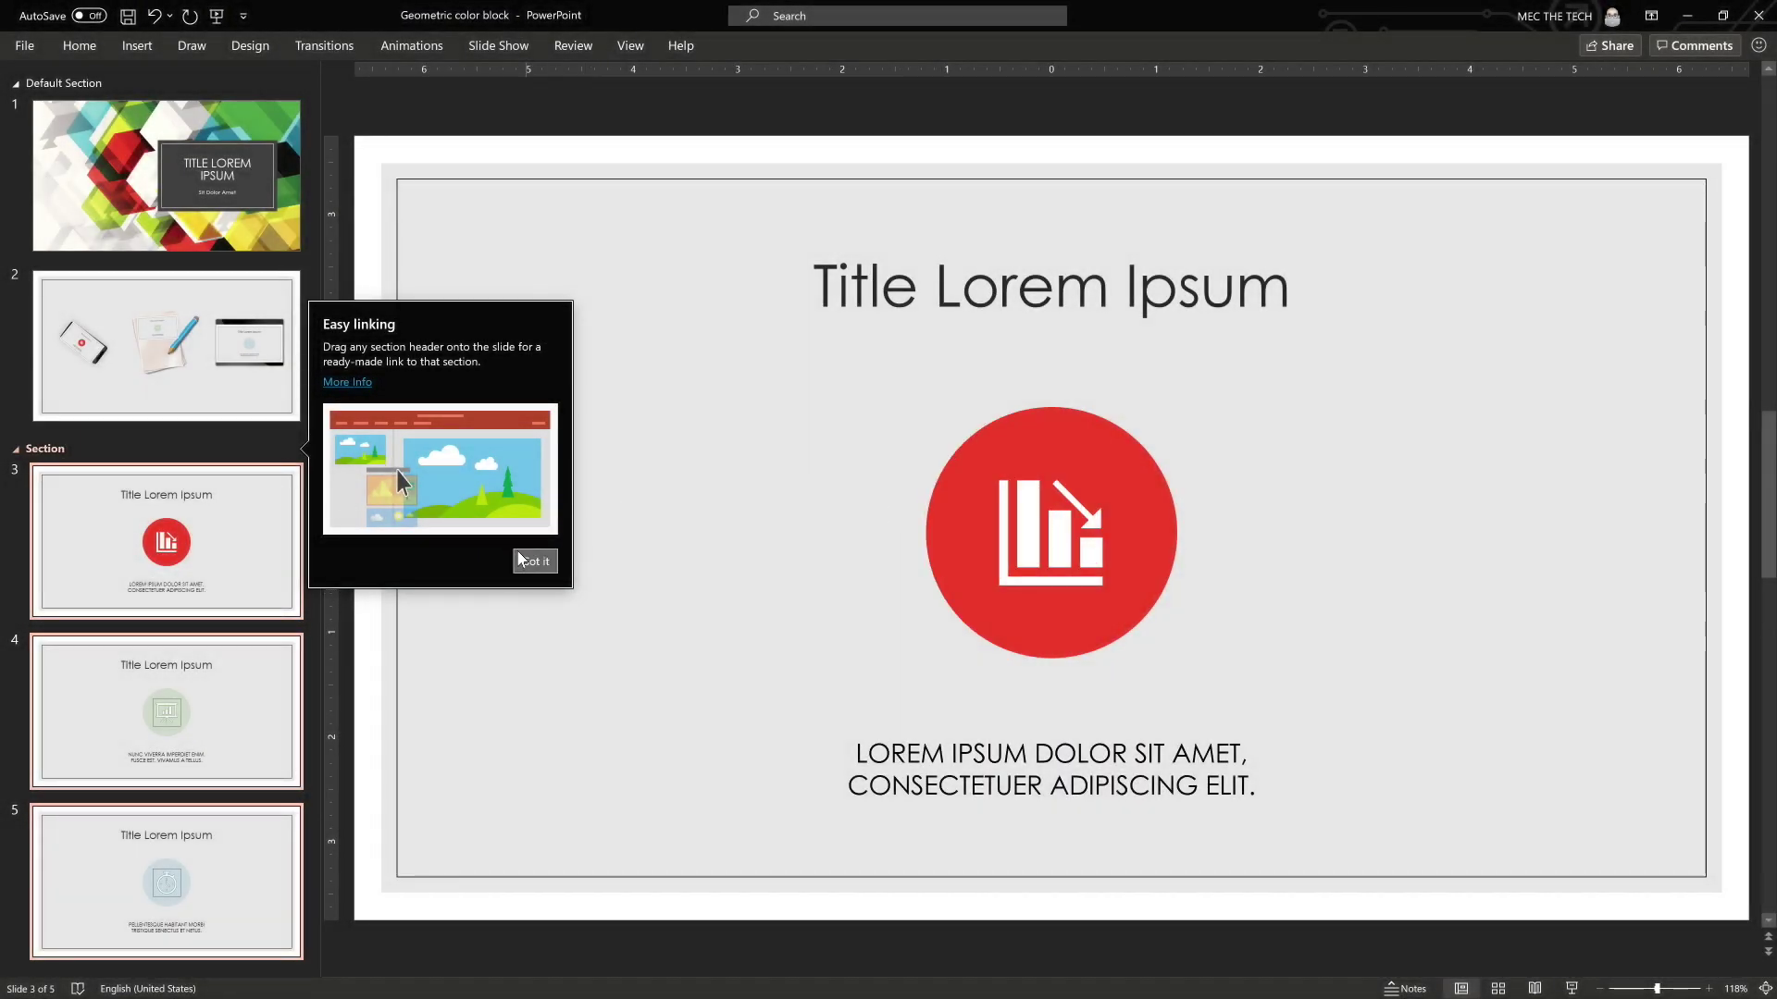
{"action": "left_click", "coordinate": [520, 561]}
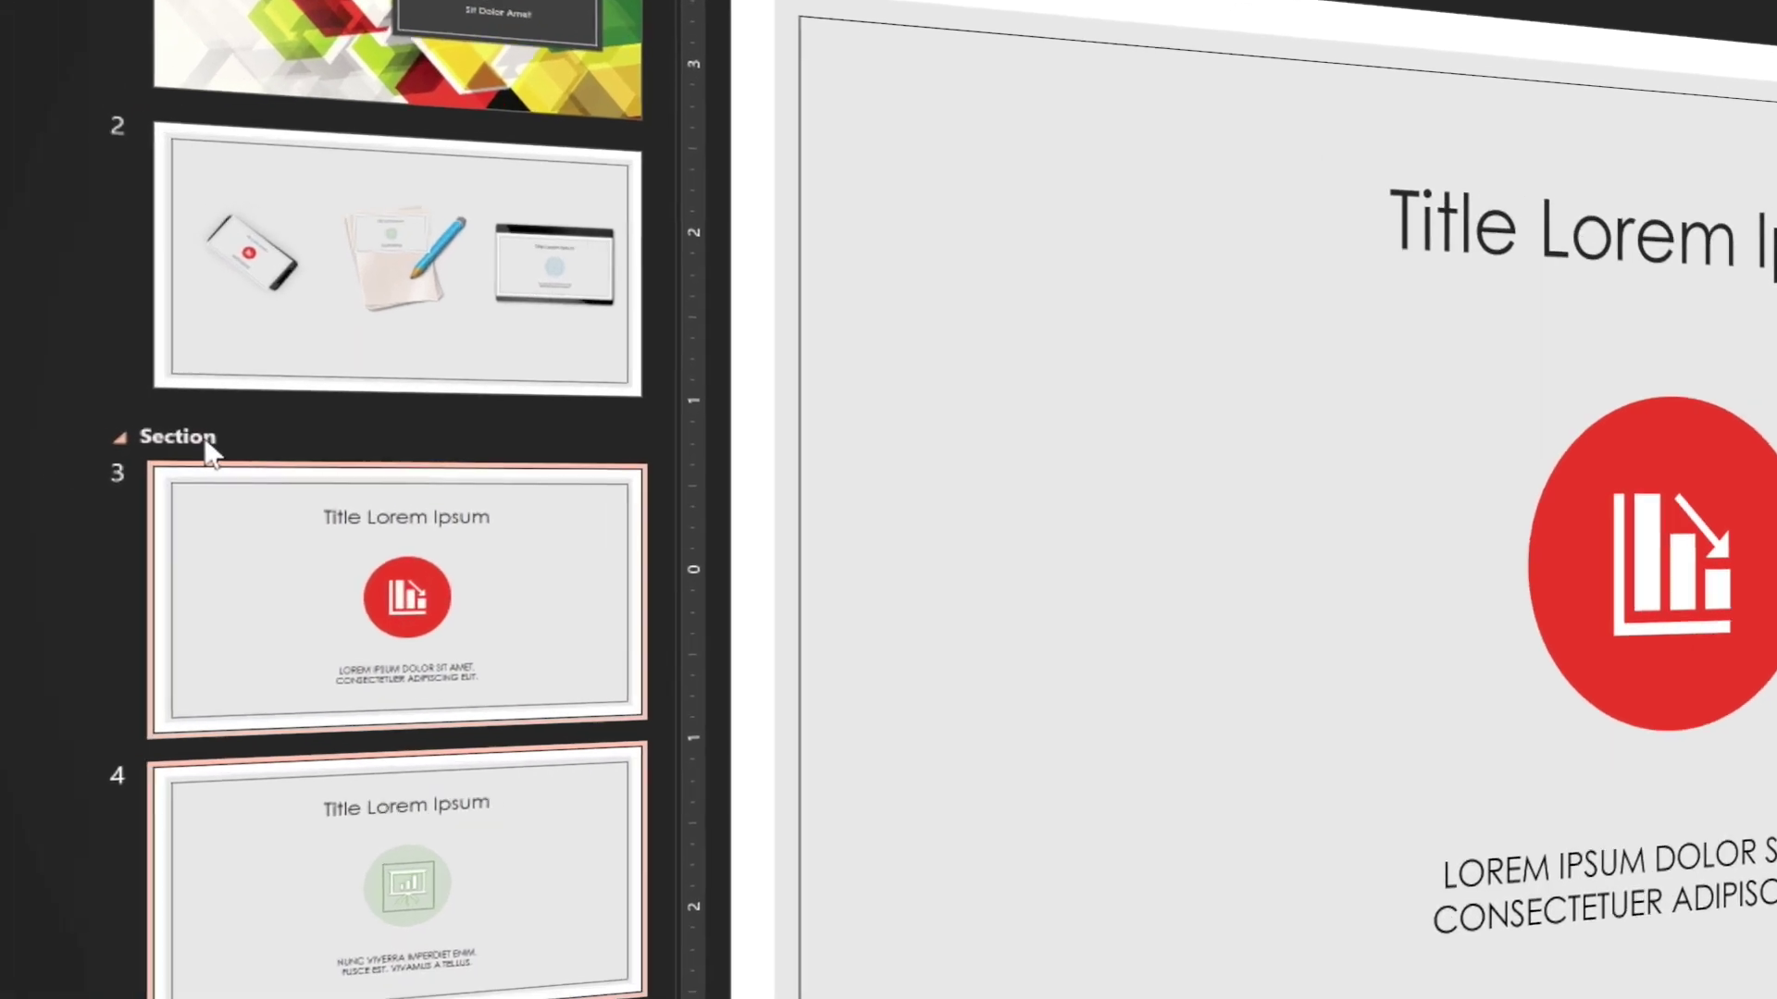
{"action": "right_click", "coordinate": [60, 453]}
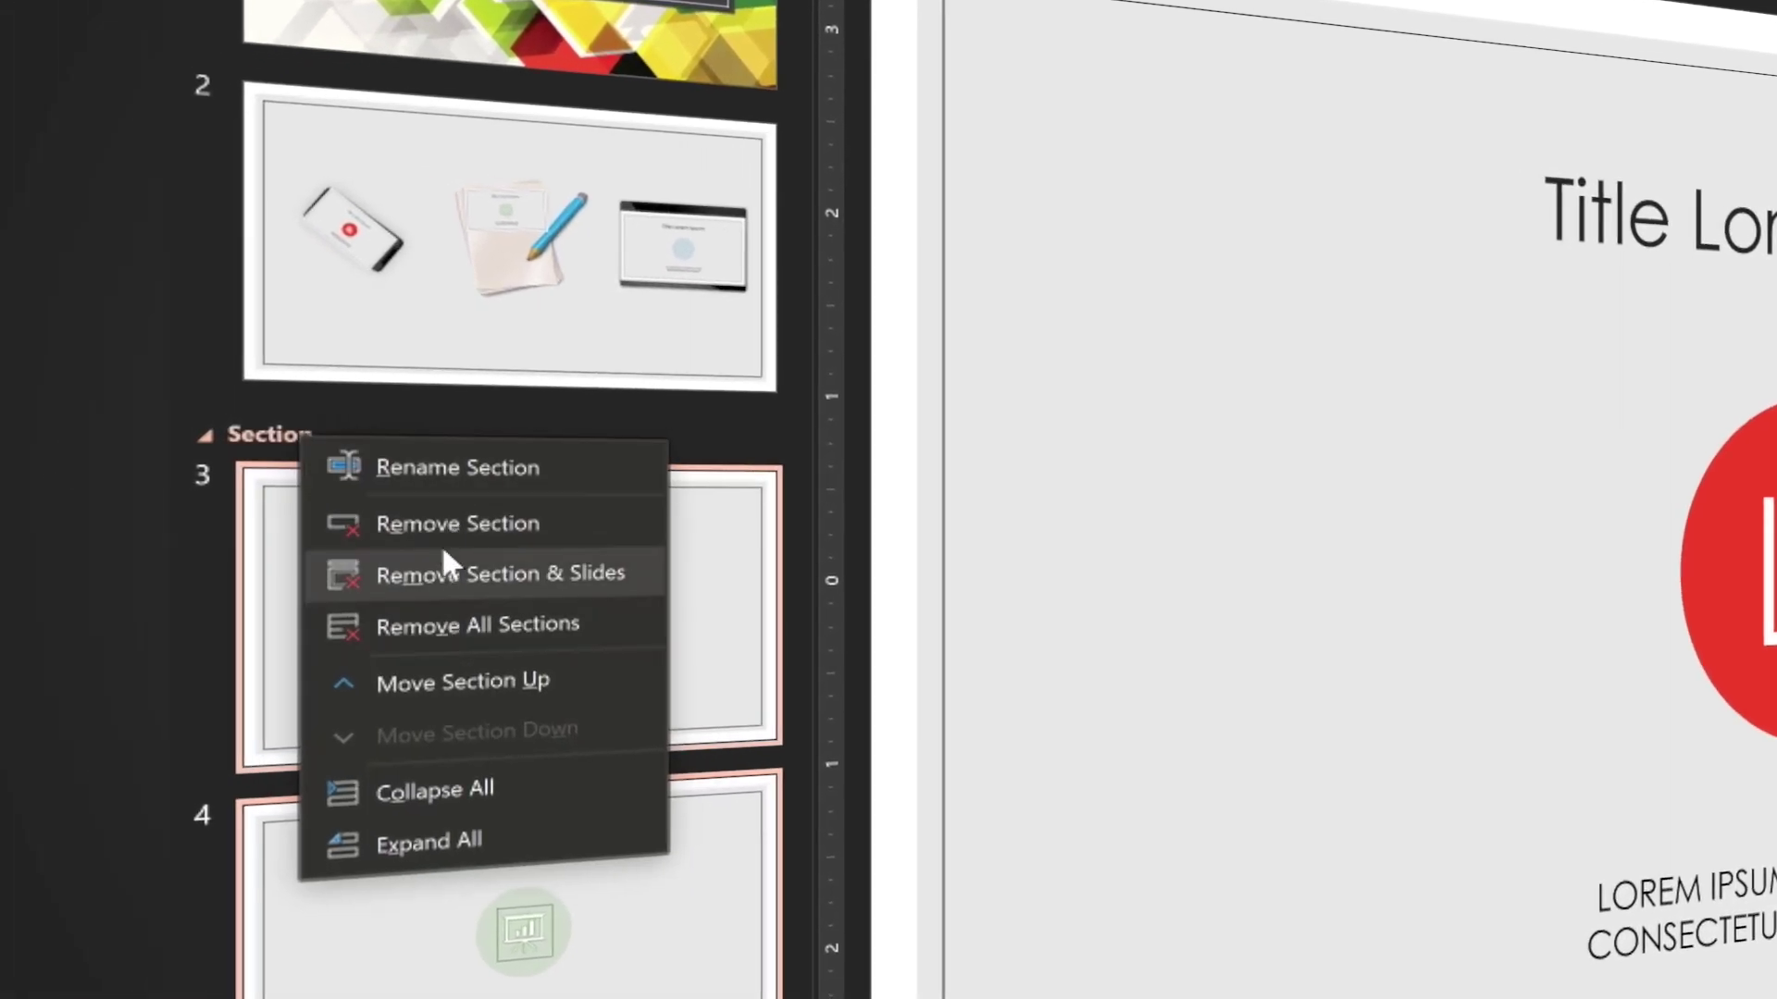
{"action": "left_click", "coordinate": [445, 468]}
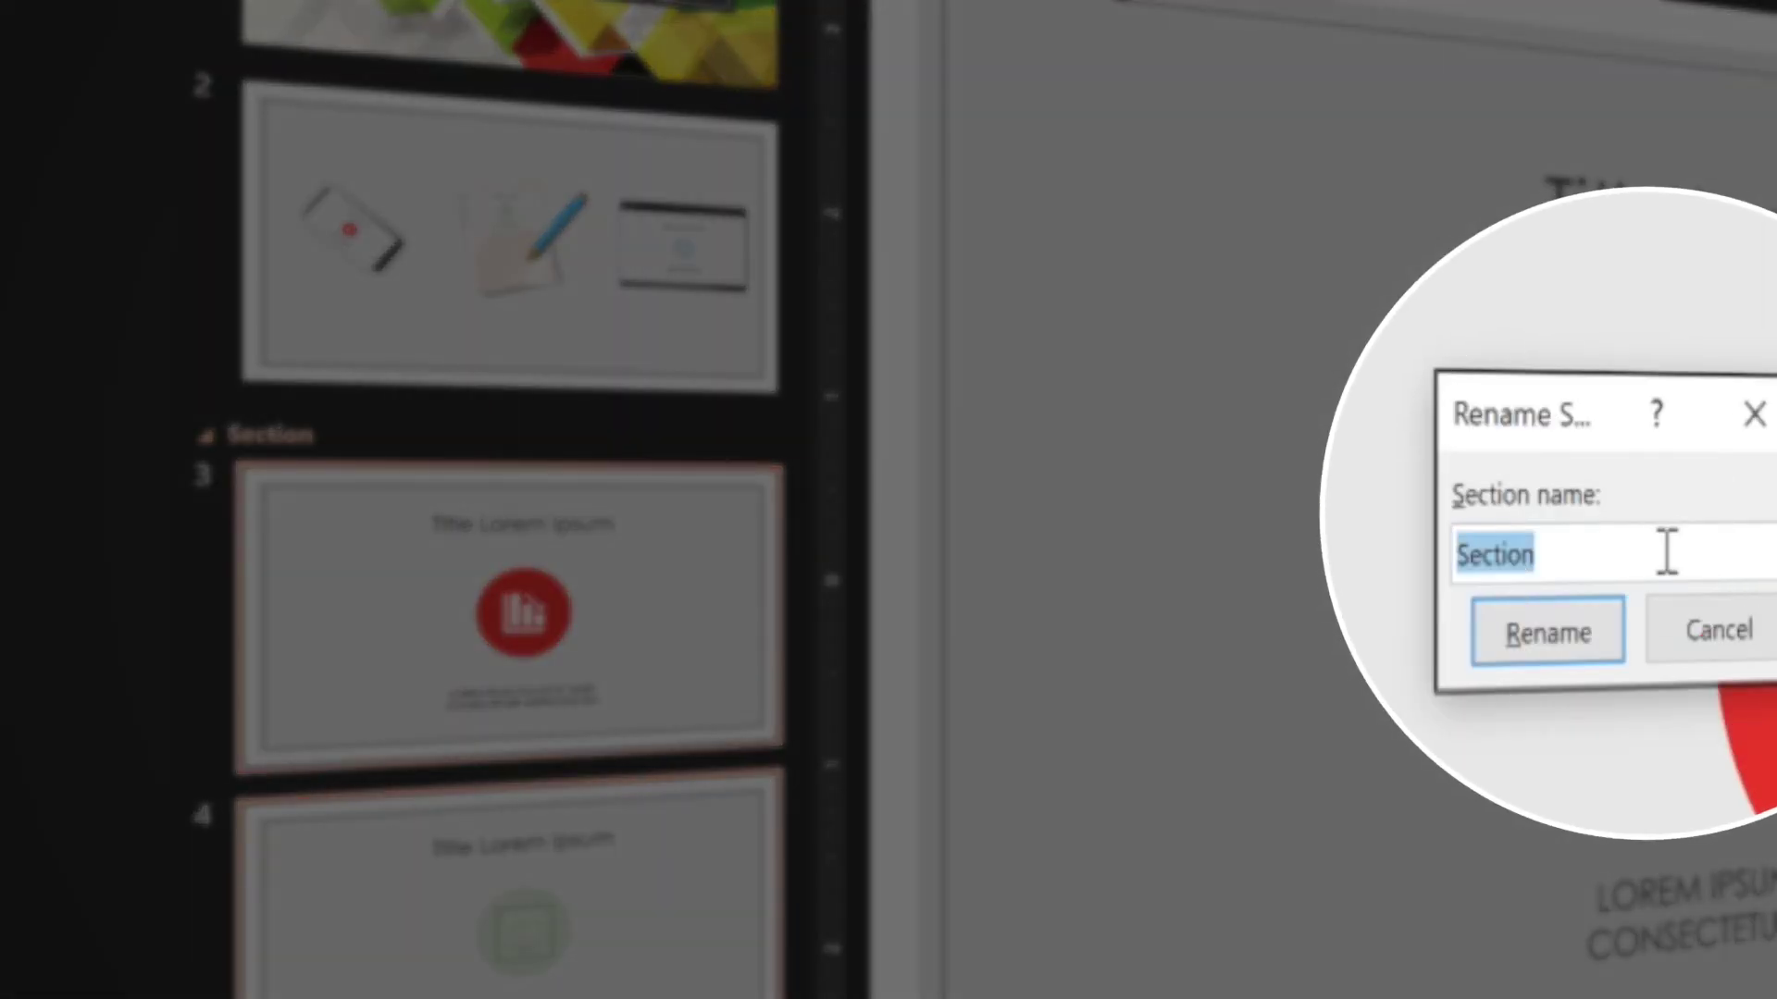
{"action": "left_click", "coordinate": [1666, 534]}
{"action": "type", "text": "1"}
{"action": "left_click", "coordinate": [1584, 579]}
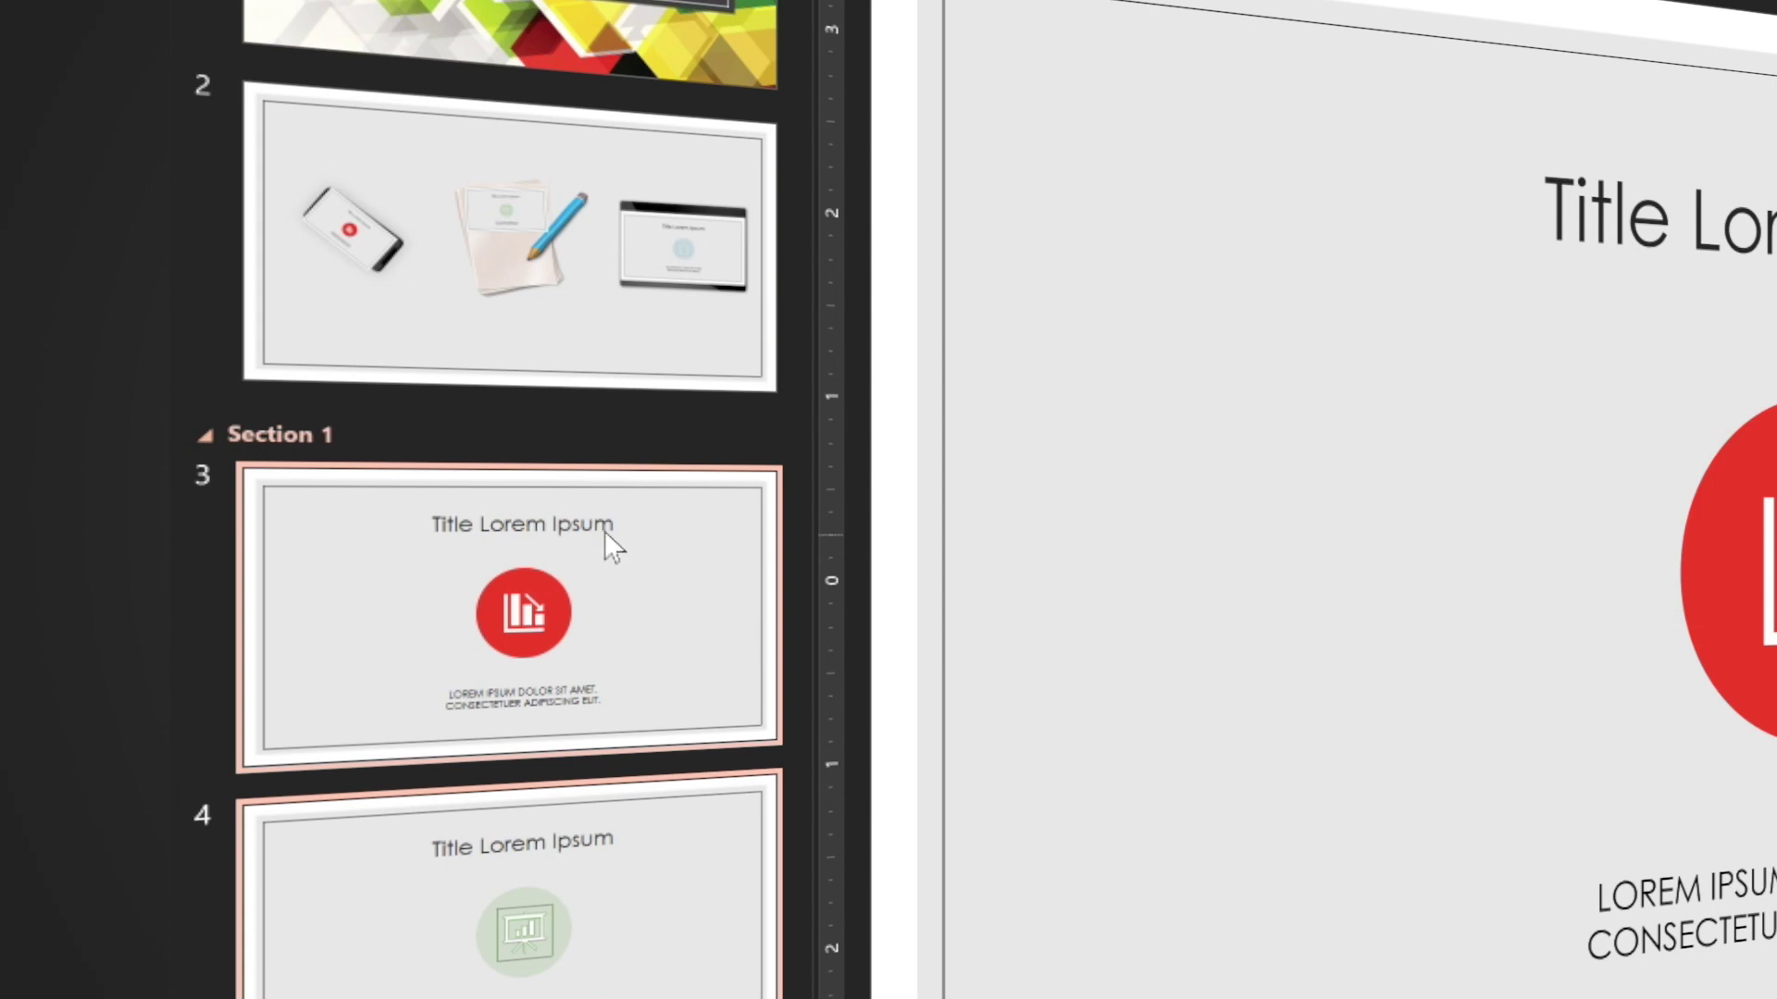
Step: Add sections named Section 2 at slide 4 and Section 3 at slide 5
{"action": "right_click", "coordinate": [398, 778]}
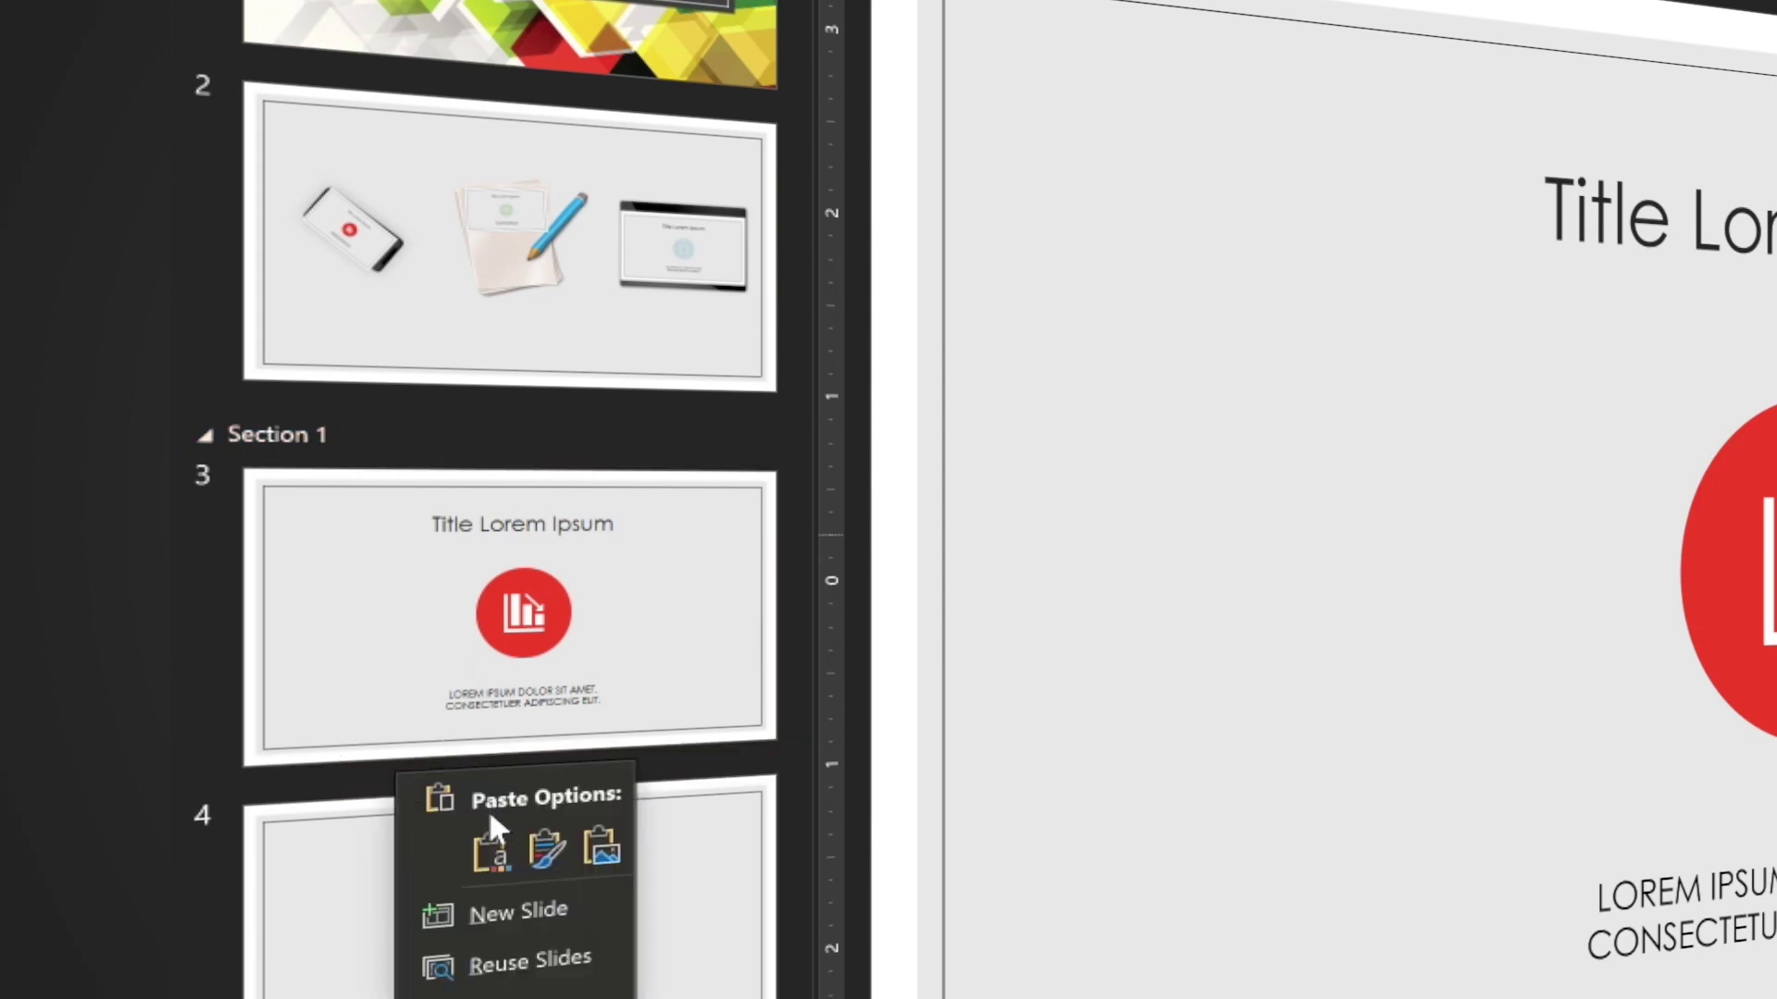
{"action": "left_click", "coordinate": [508, 997]}
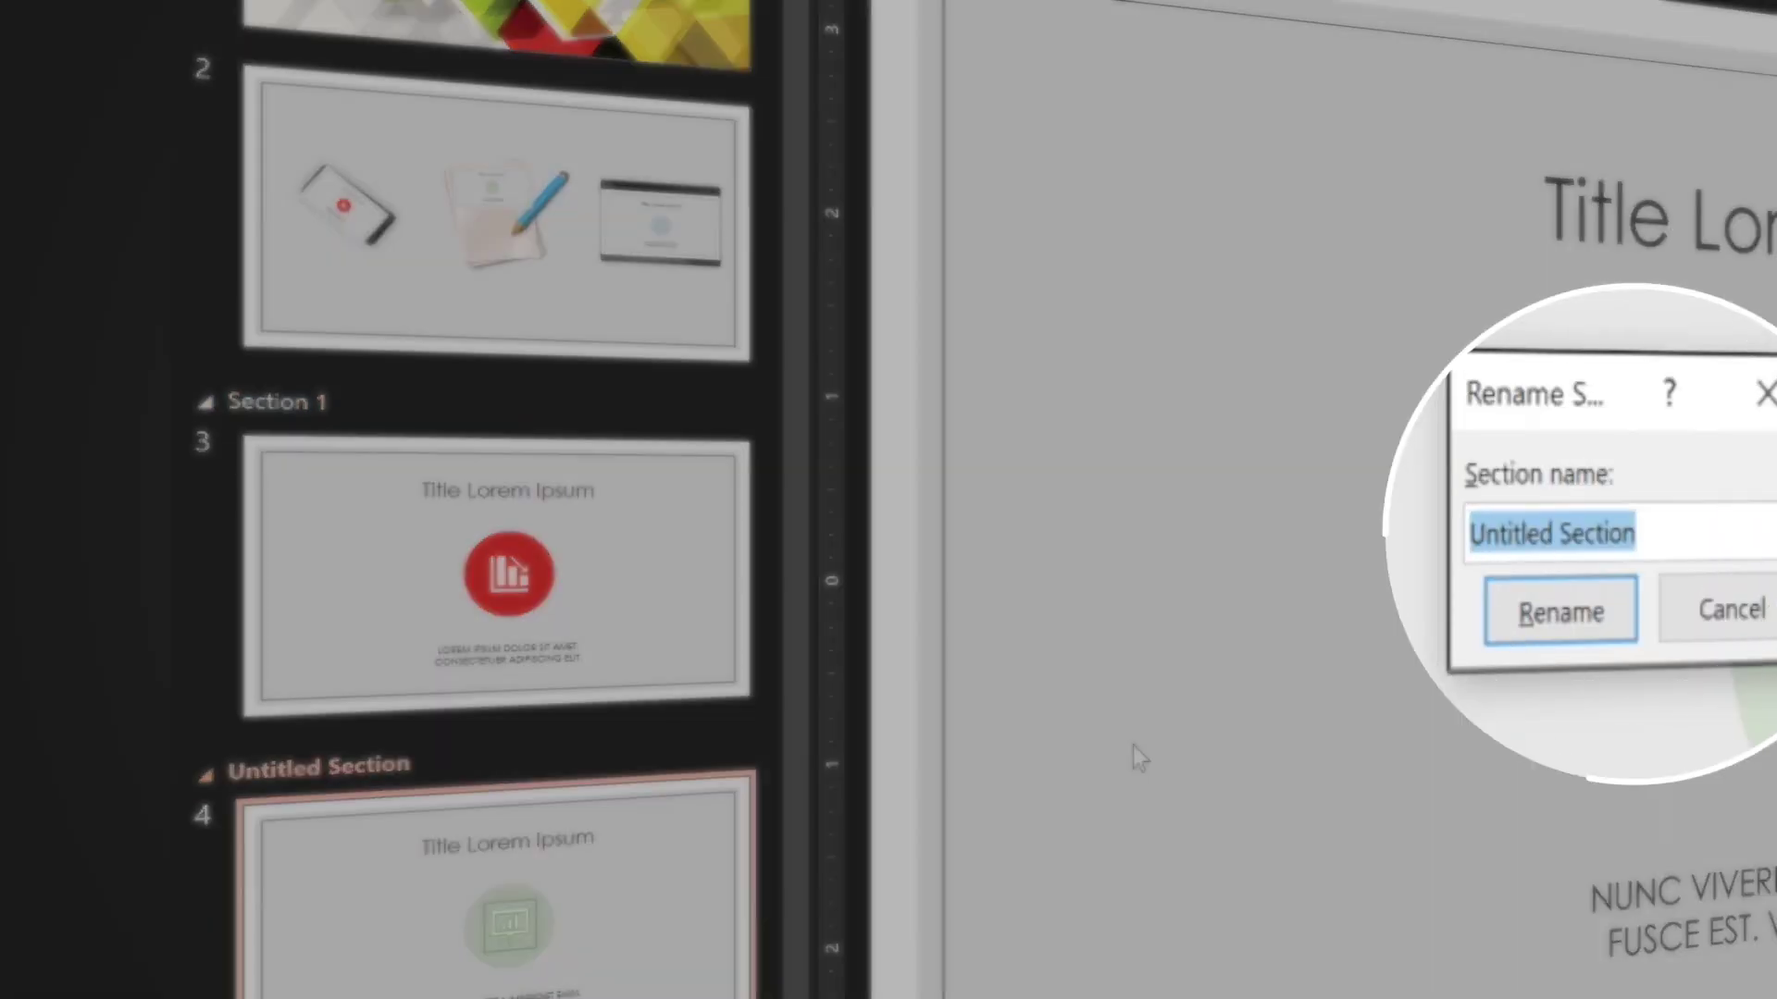
{"action": "type", "text": "Section"}
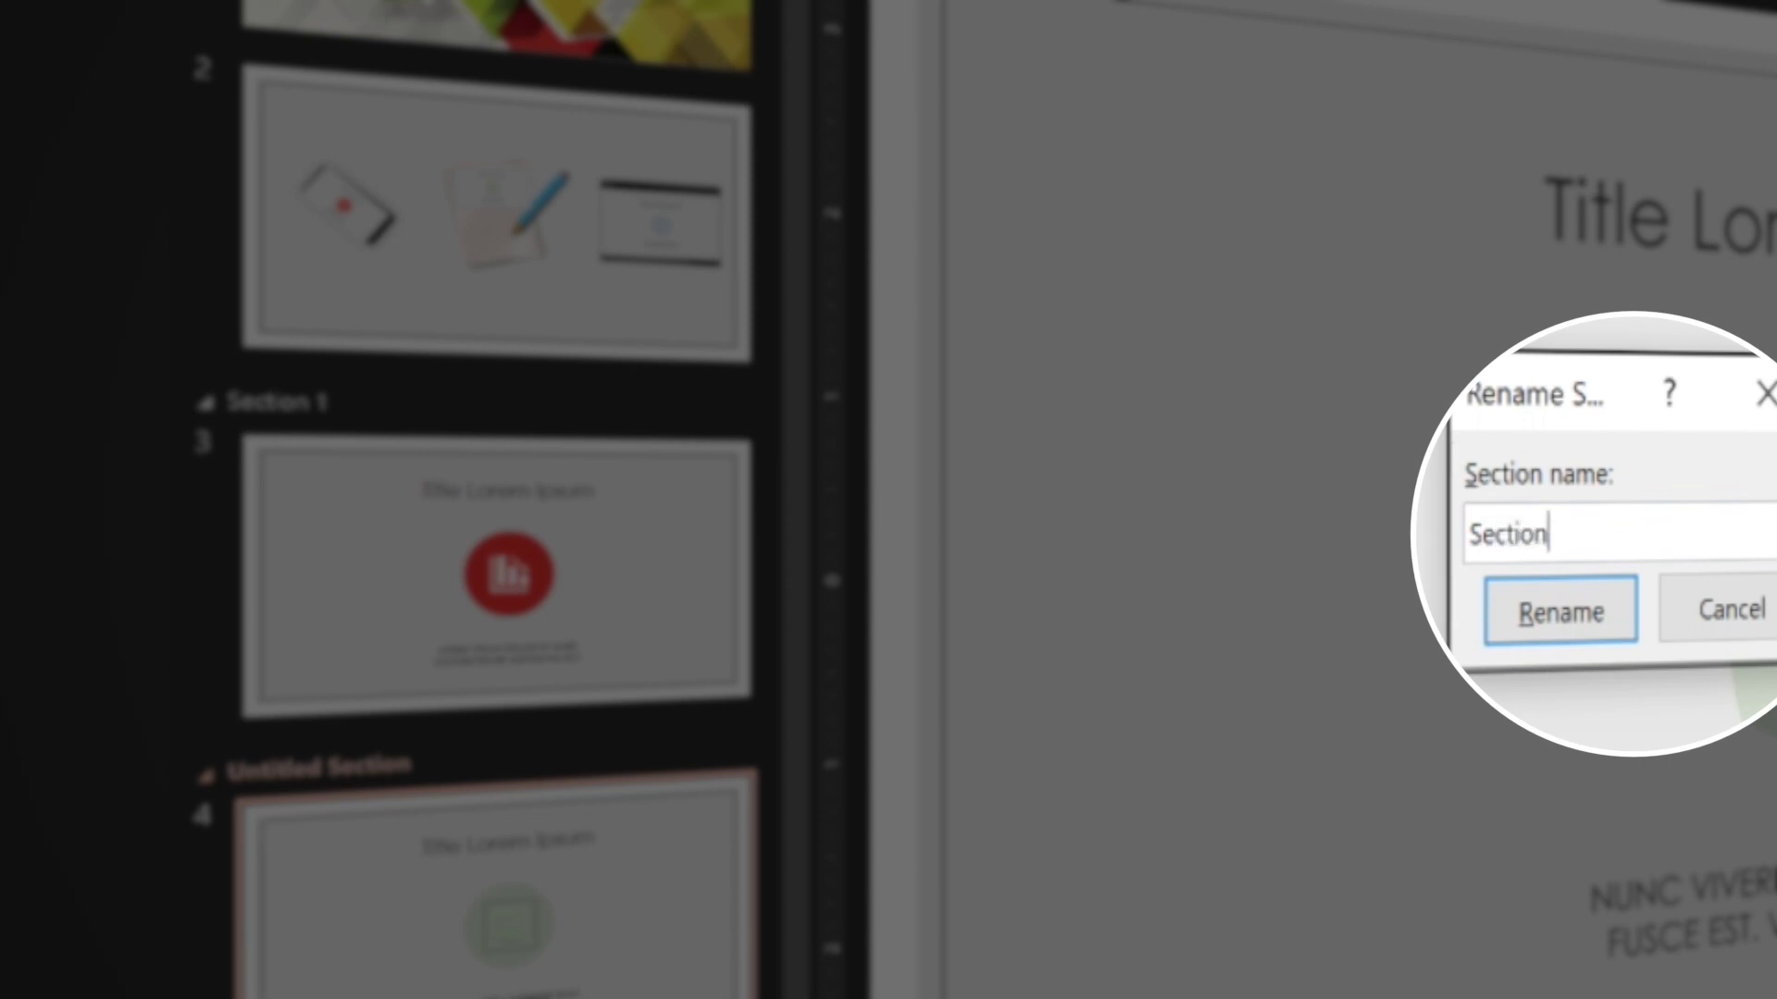
{"action": "type", "text": " 2"}
{"action": "key", "text": "Return"}
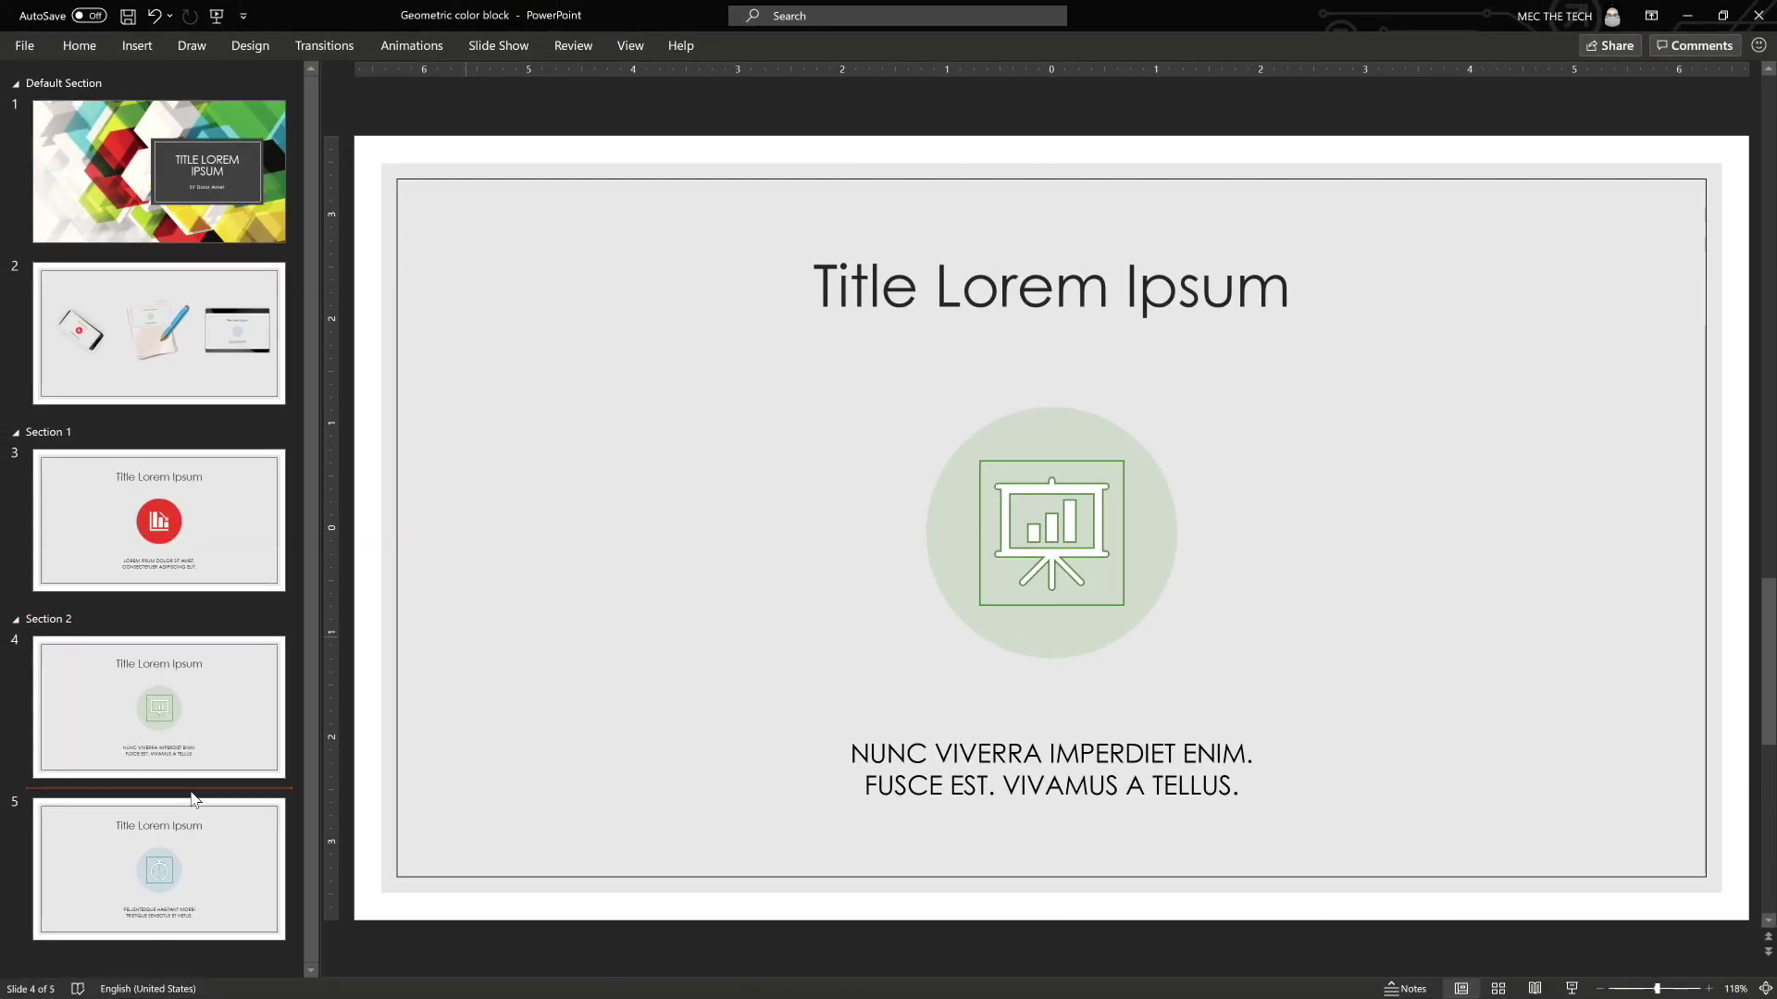
{"action": "right_click", "coordinate": [191, 793]}
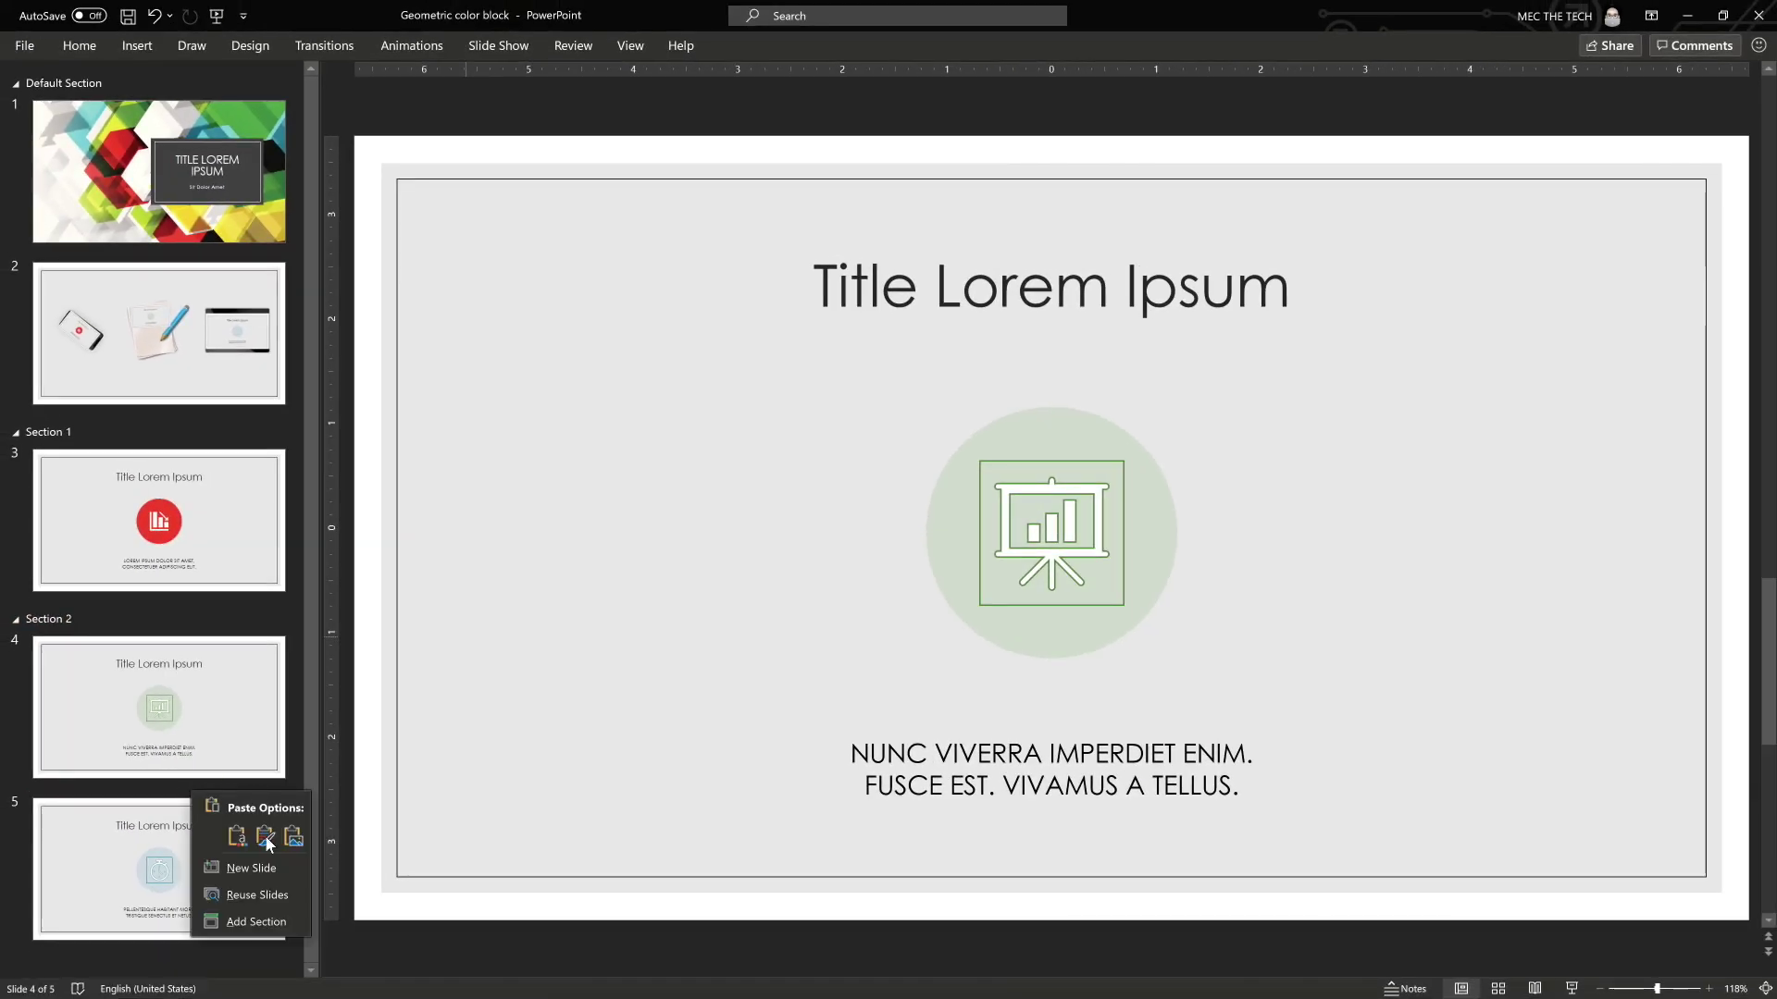
{"action": "left_click", "coordinate": [252, 921]}
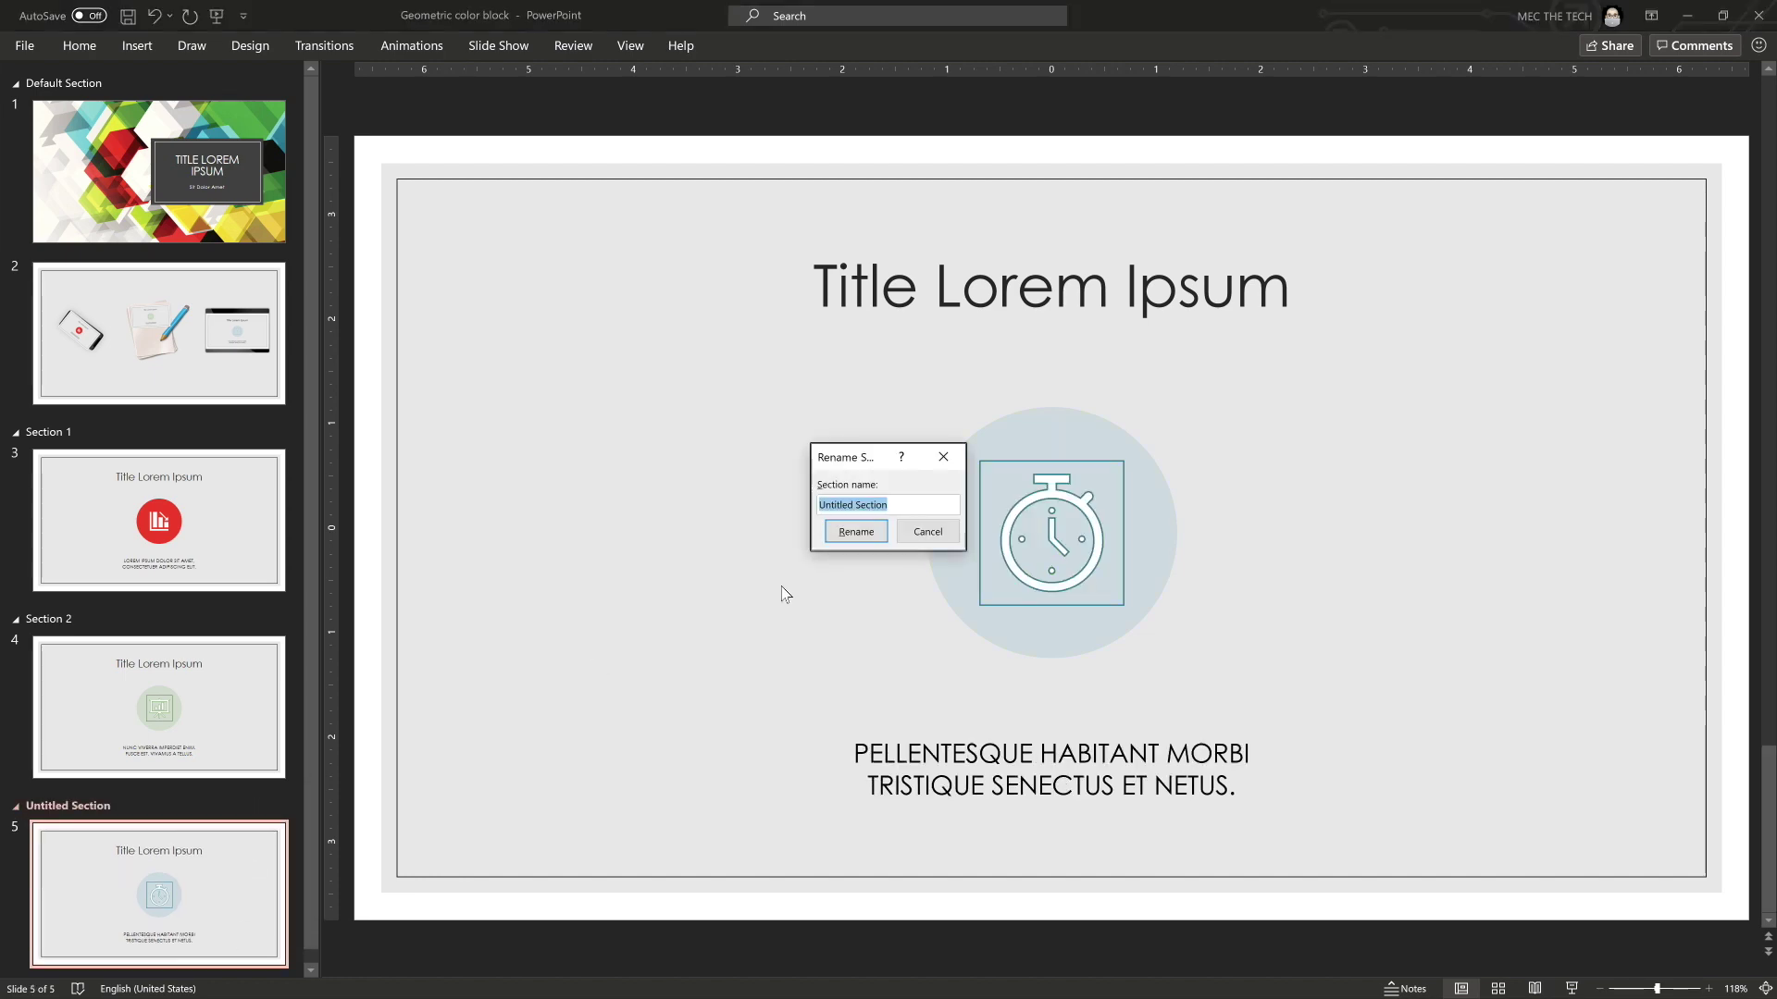
{"action": "type", "text": "Section"}
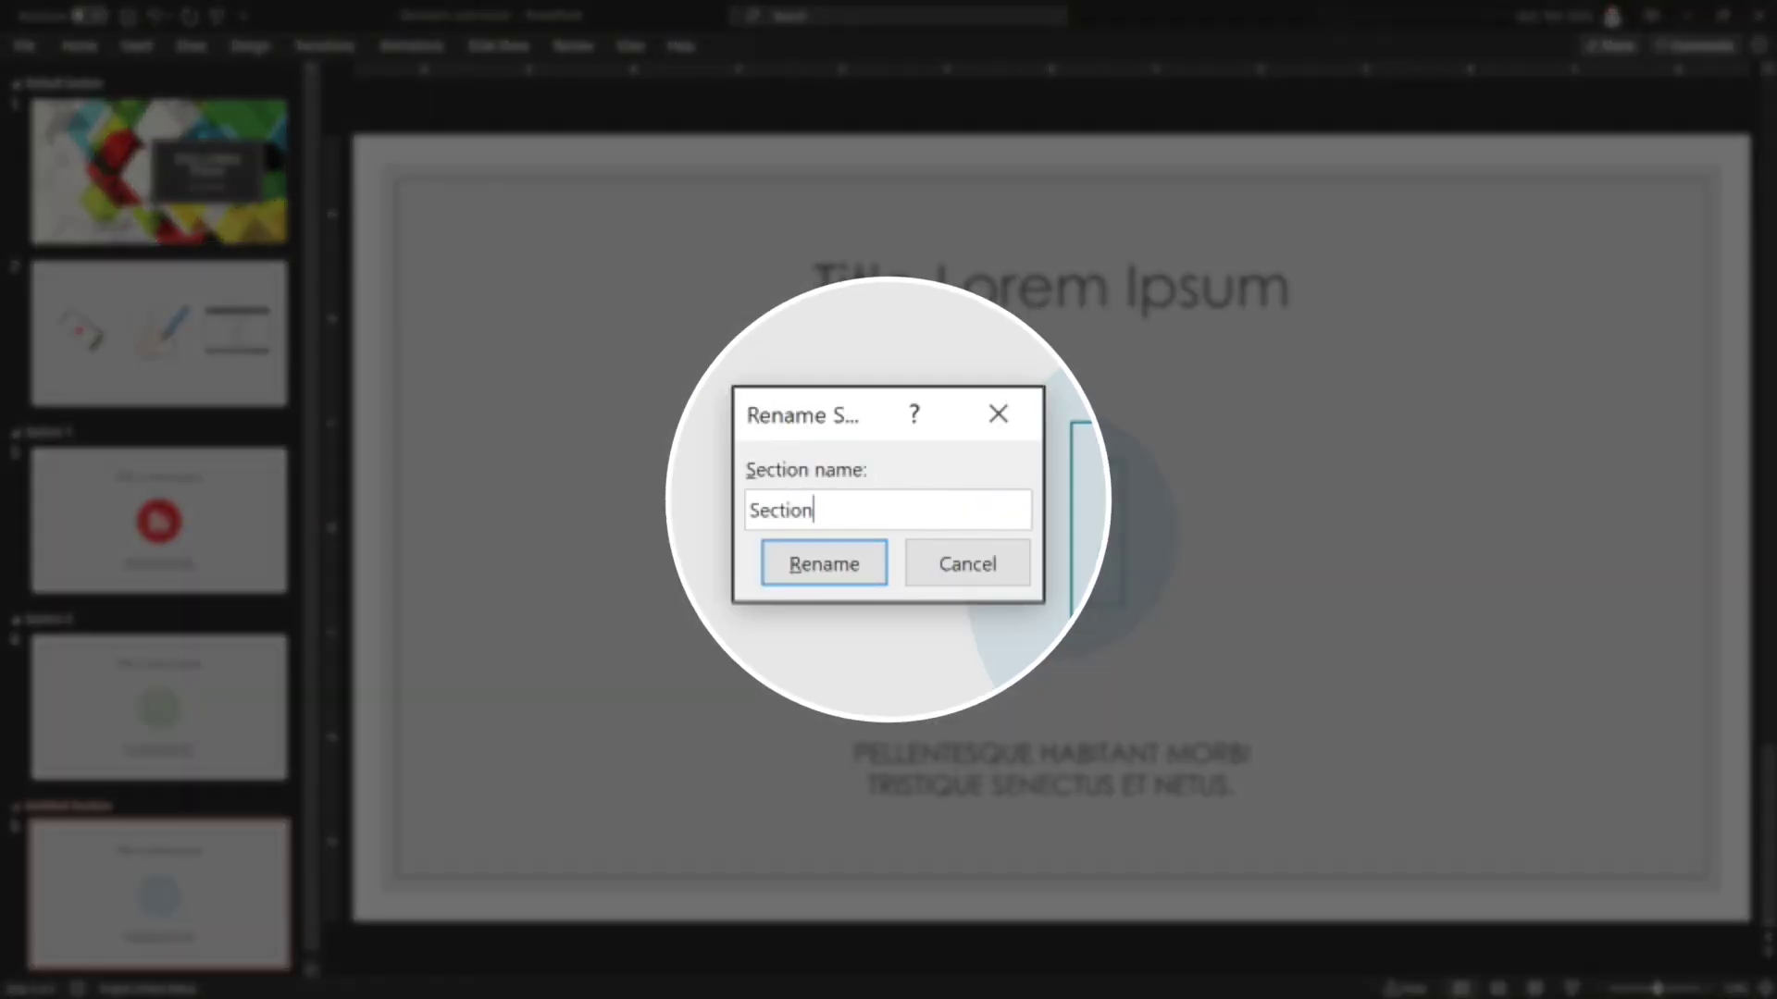
{"action": "key", "text": "BackSpace"}
{"action": "type", "text": "3"}
{"action": "key", "text": "Return"}
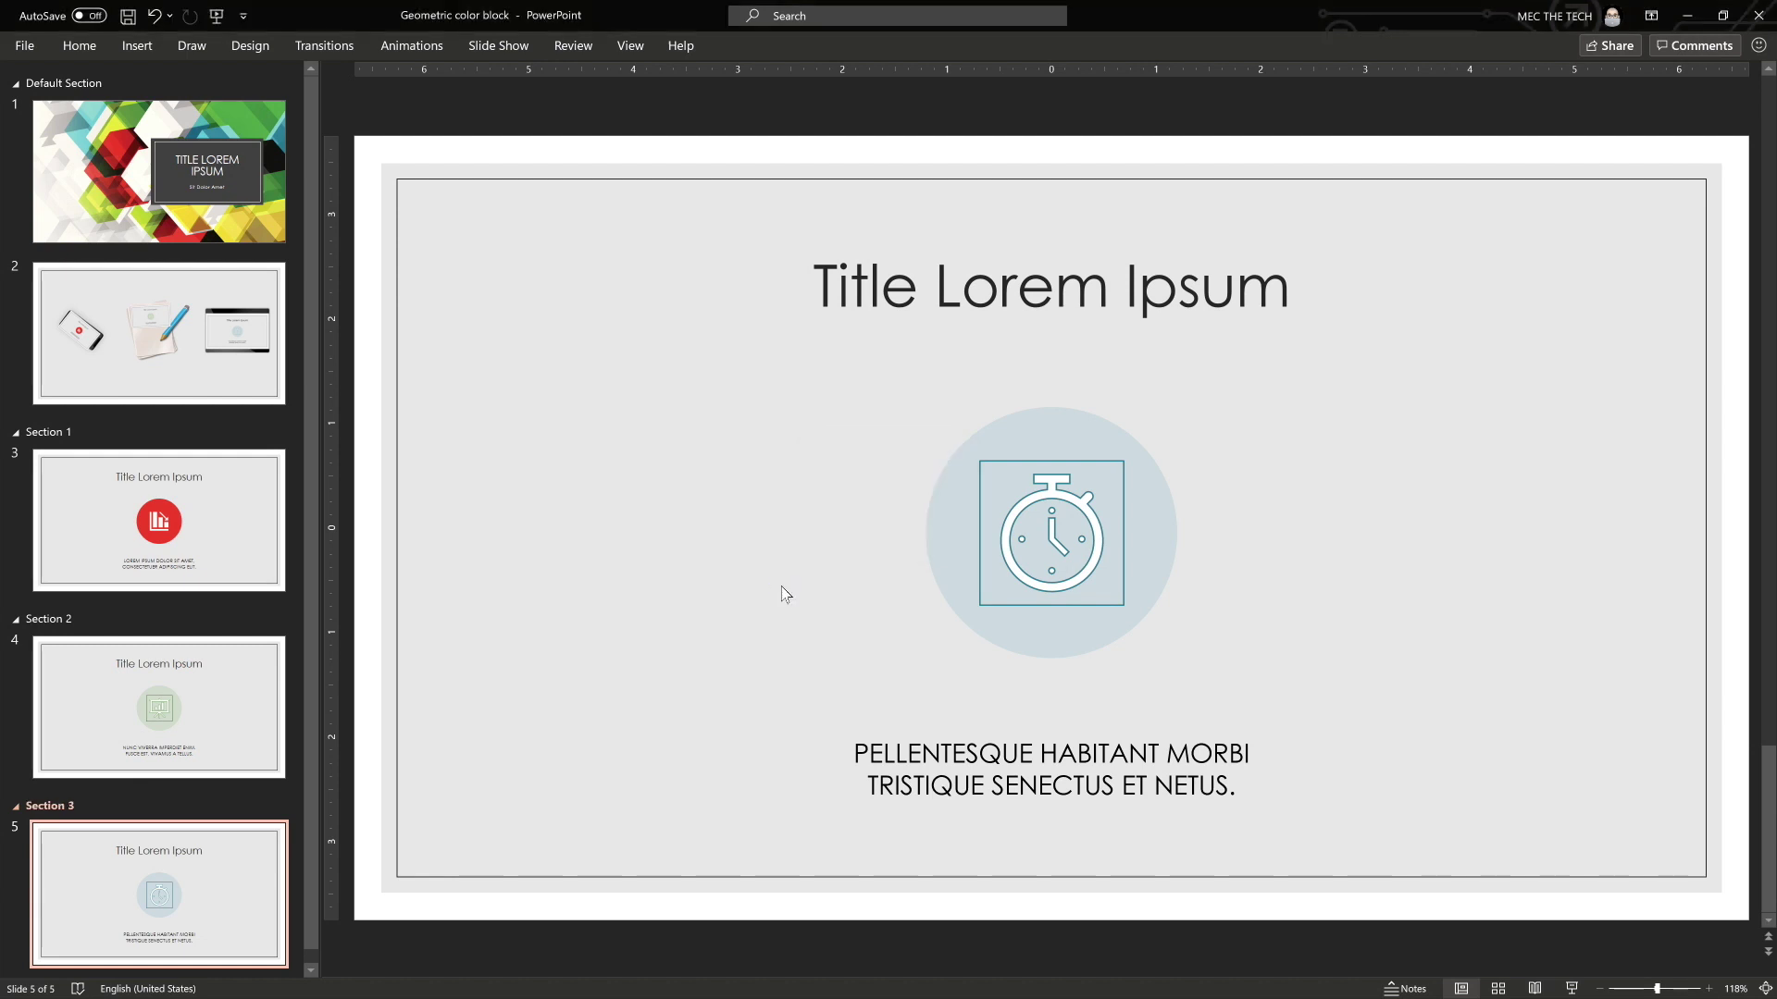
{"action": "left_click", "coordinate": [104, 535]}
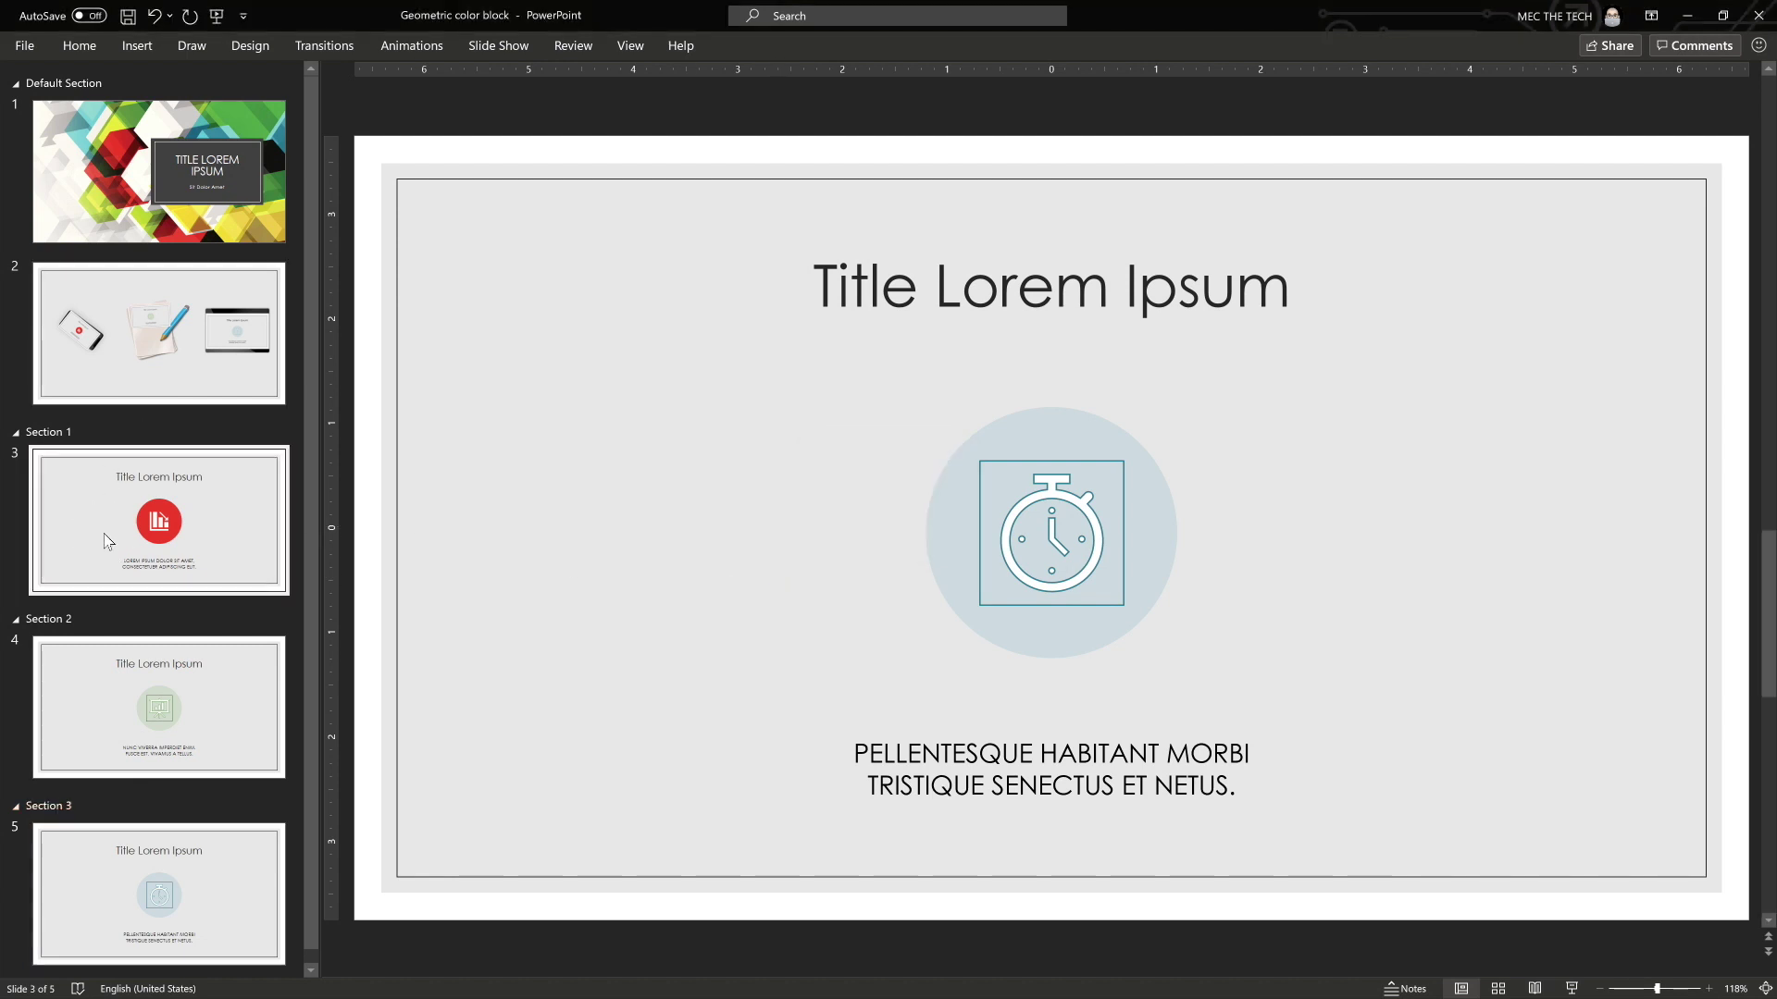
Step: Insert a new slide after slide 3 titled 'More about before'
{"action": "right_click", "coordinate": [104, 535]}
{"action": "left_click", "coordinate": [148, 659]}
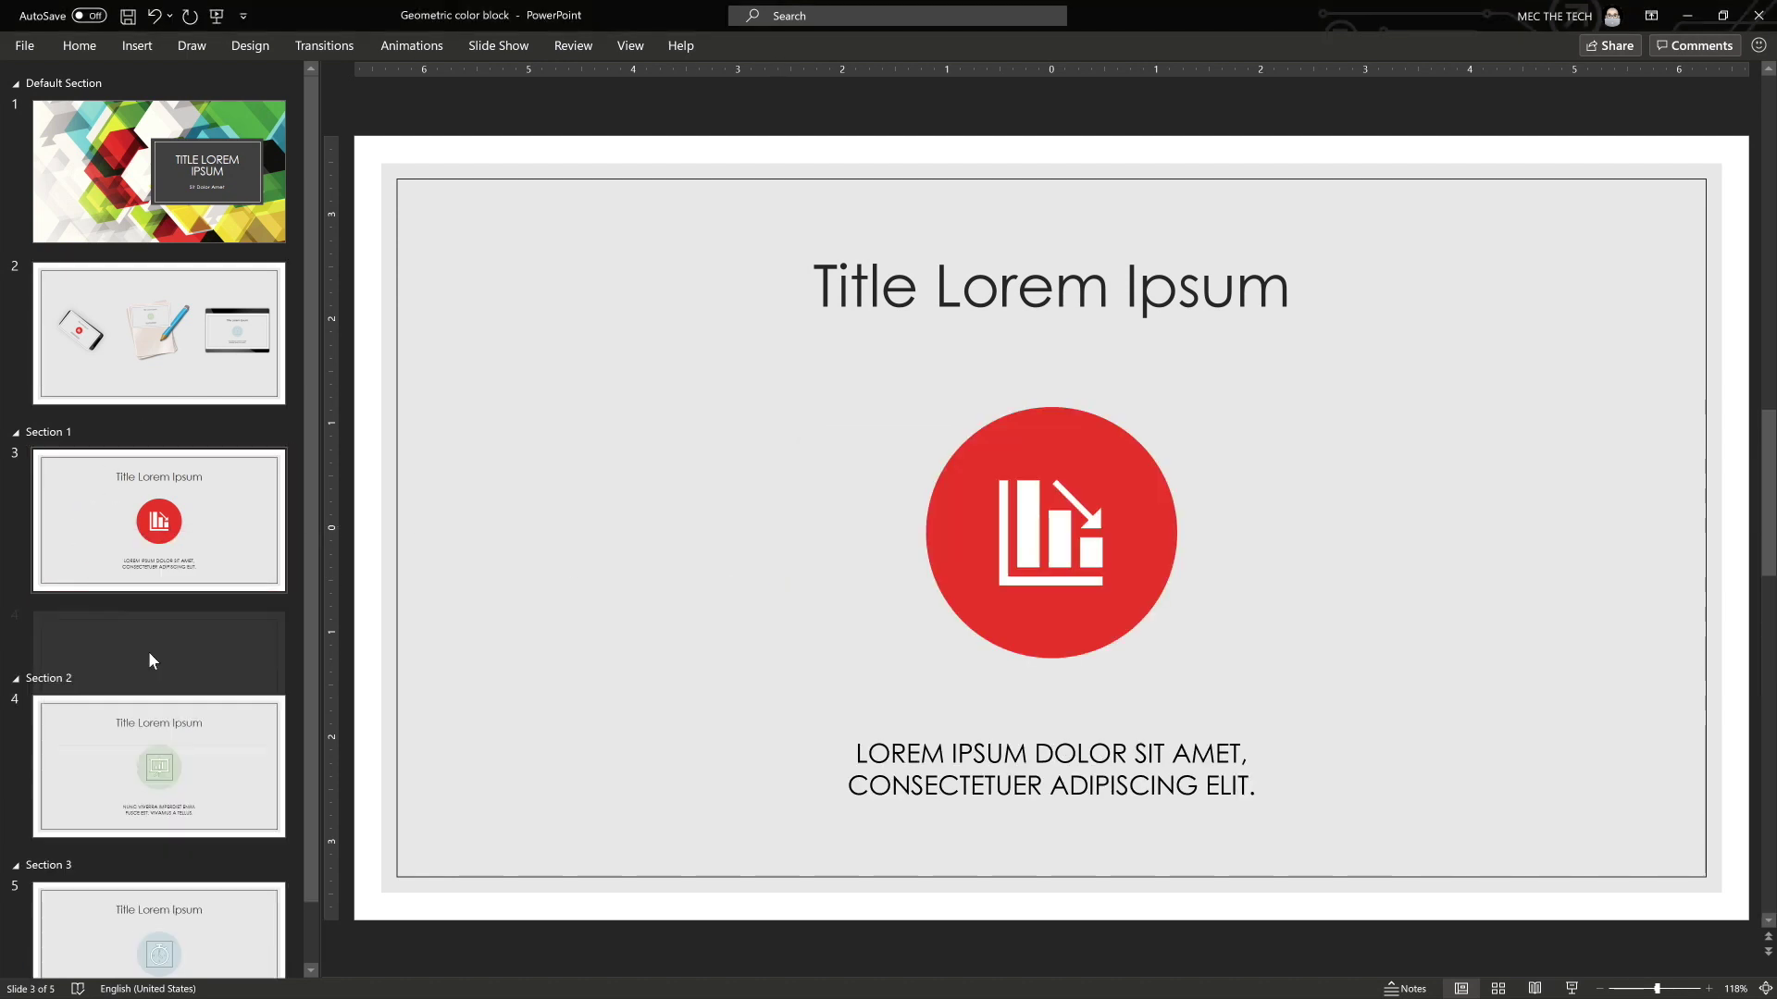
{"action": "left_click", "coordinate": [695, 344]}
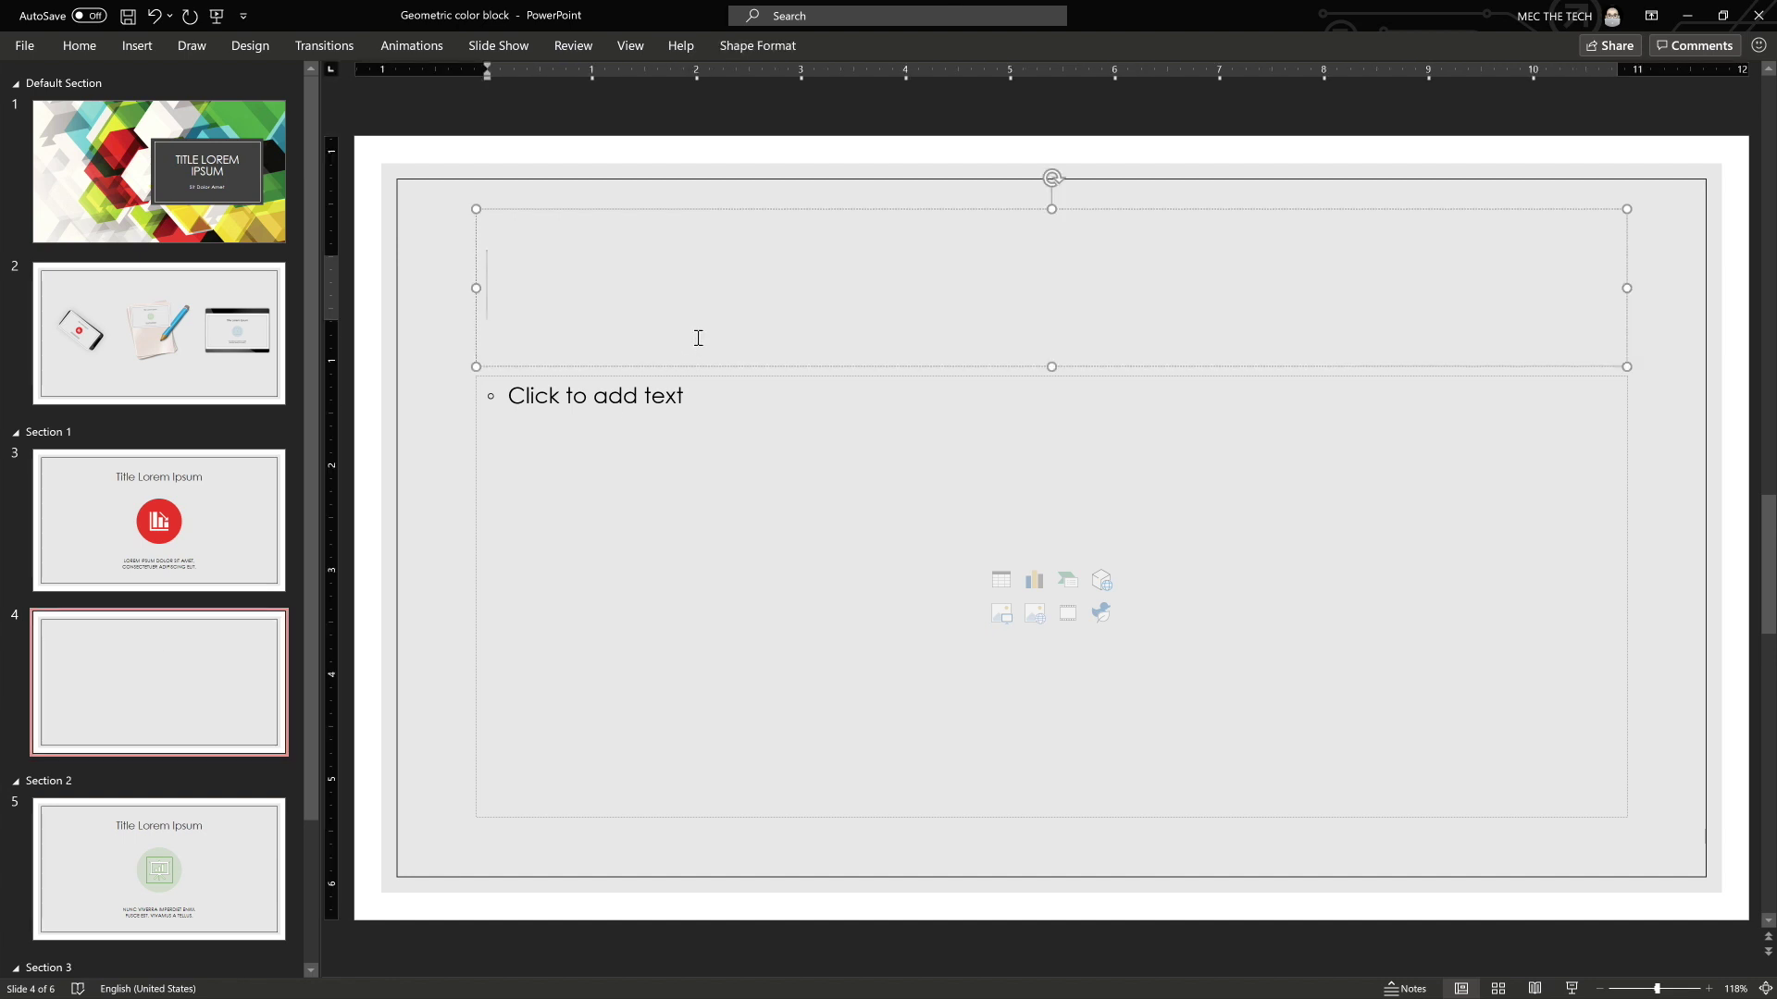
{"action": "type", "text": "Mo"}
{"action": "type", "text": "bout"}
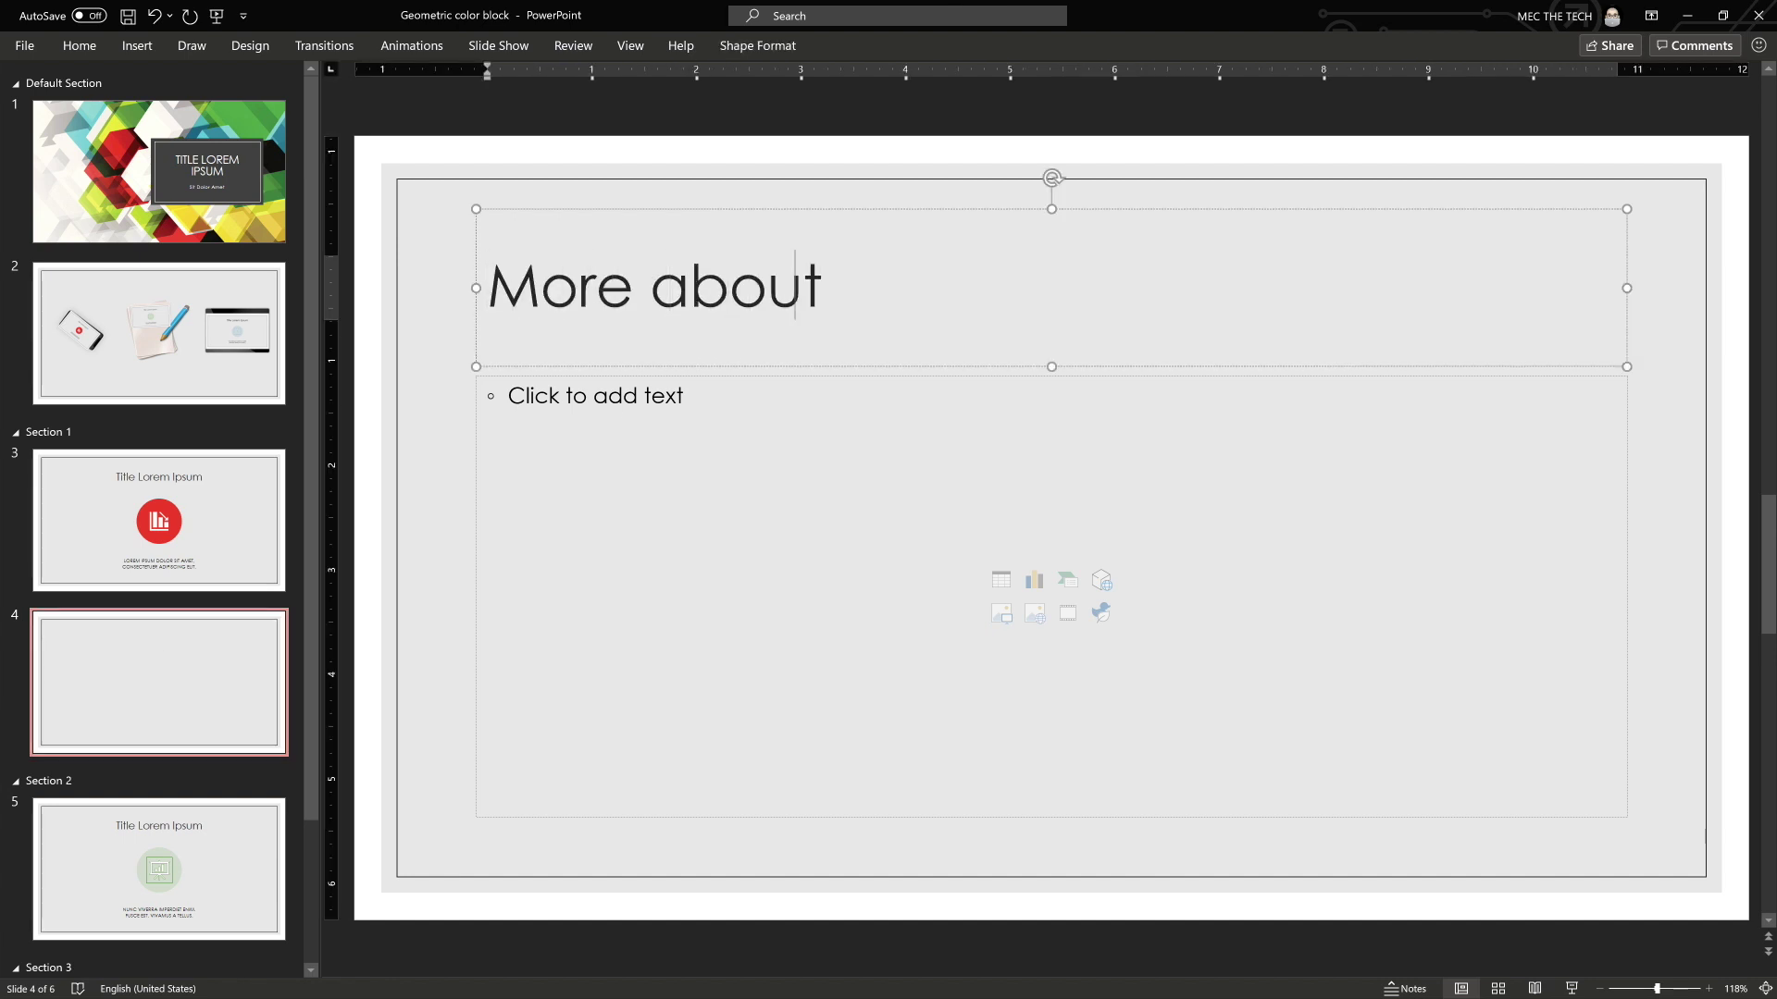
{"action": "type", "text": " beofte"}
{"action": "key", "text": "BackSpace"}
{"action": "key", "text": "BackSpace"}
{"action": "key", "text": "BackSpace"}
{"action": "key", "text": "BackSpace"}
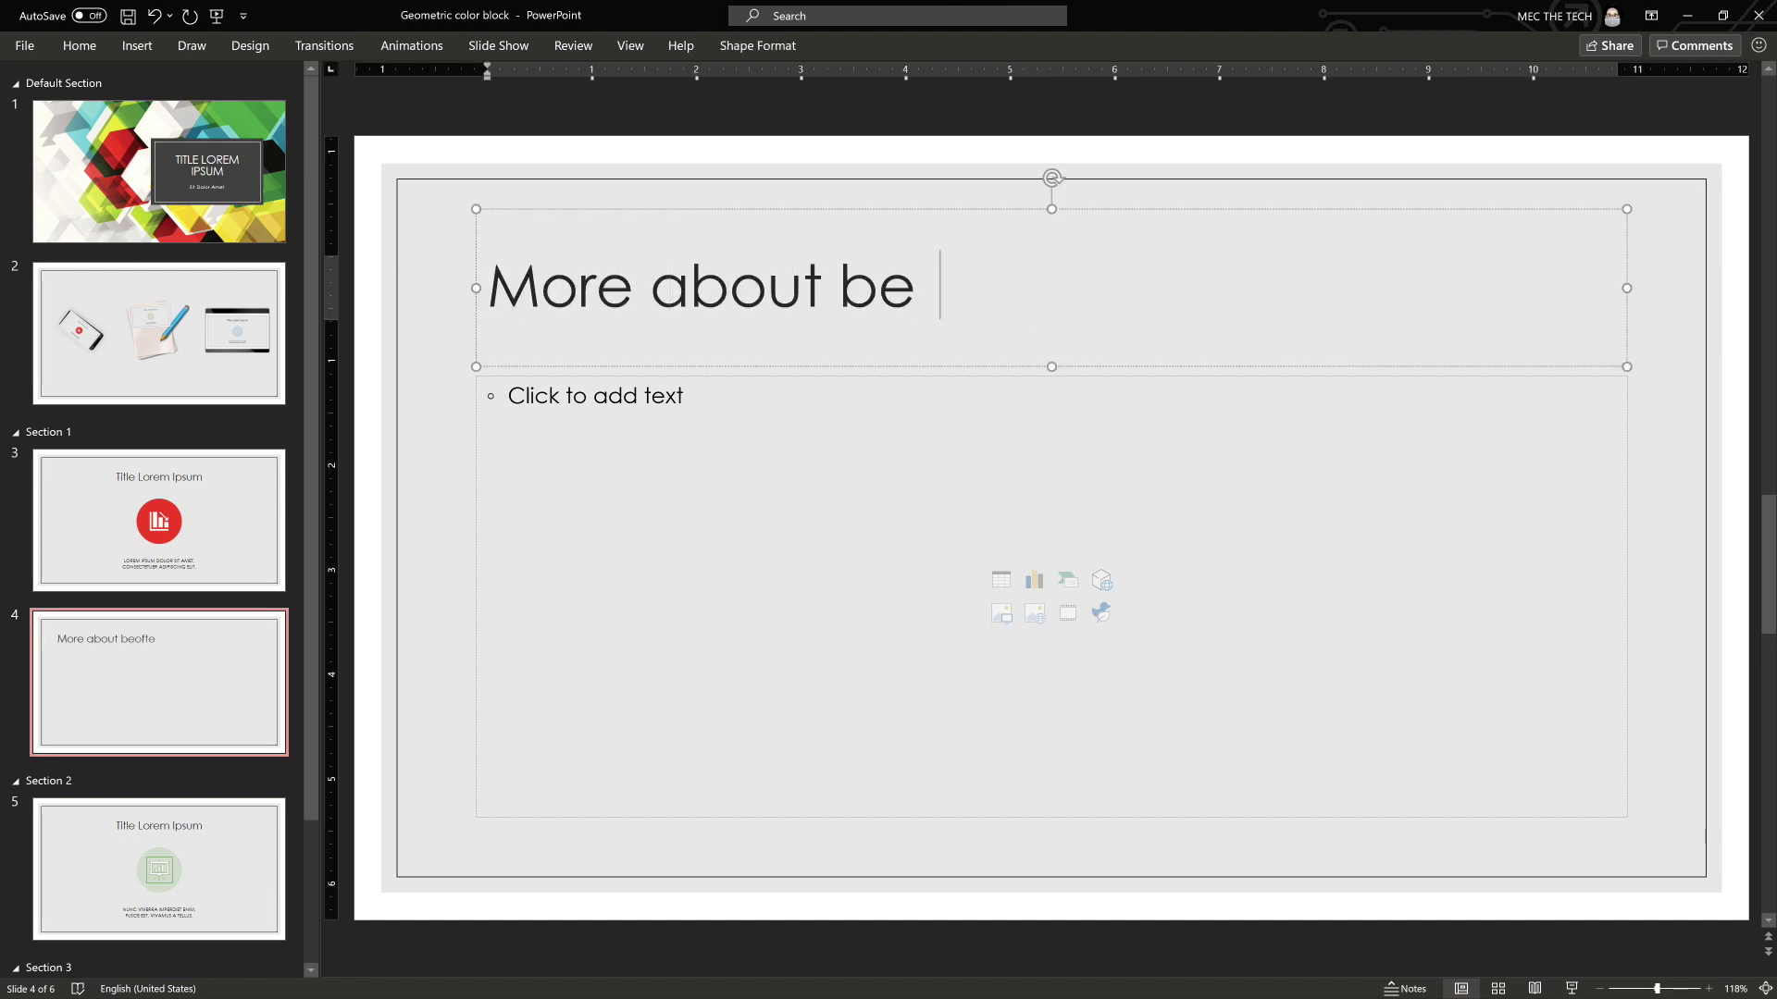
{"action": "key", "text": "BackSpace"}
{"action": "type", "text": "ore"}
{"action": "key", "text": "Left"}
{"action": "key", "text": "Left"}
{"action": "key", "text": "Left"}
{"action": "type", "text": "e"}
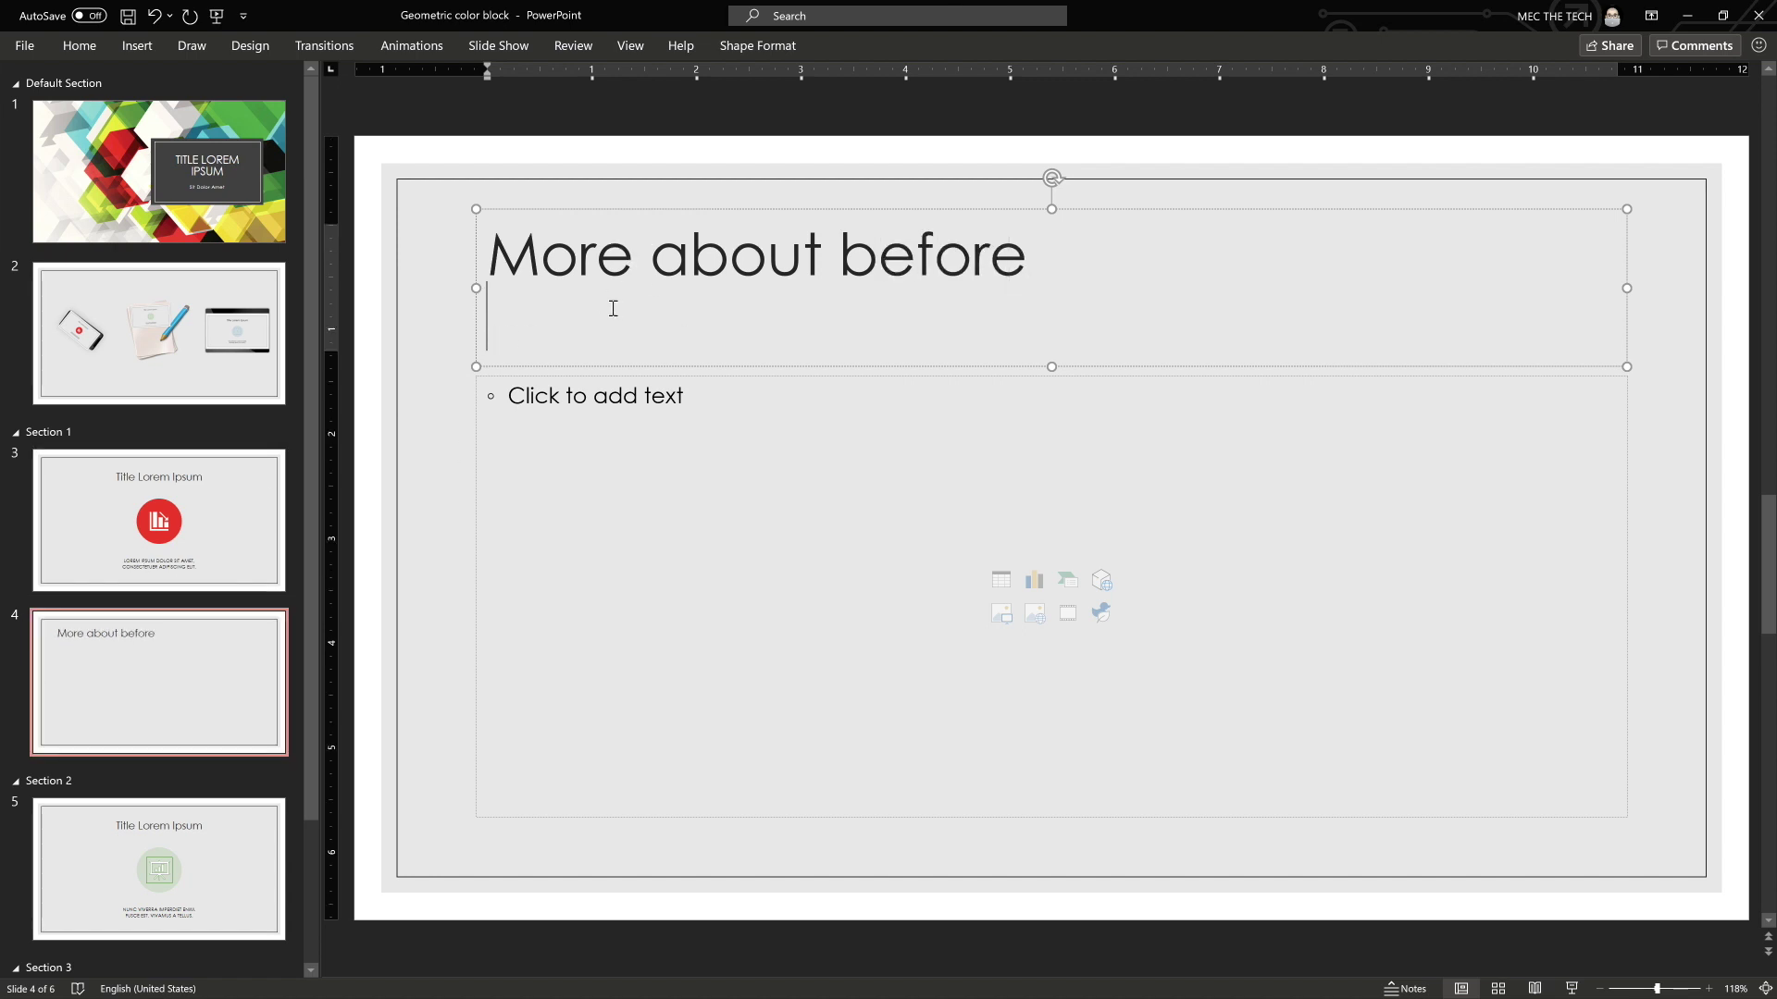
{"action": "left_click", "coordinate": [152, 691]}
Step: Paste a copy of the 'More about before' slide after slide 5, then return to the overview slide
{"action": "scroll", "coordinate": [155, 692], "scroll_direction": "down", "scroll_amount": 2}
{"action": "left_click", "coordinate": [155, 692]}
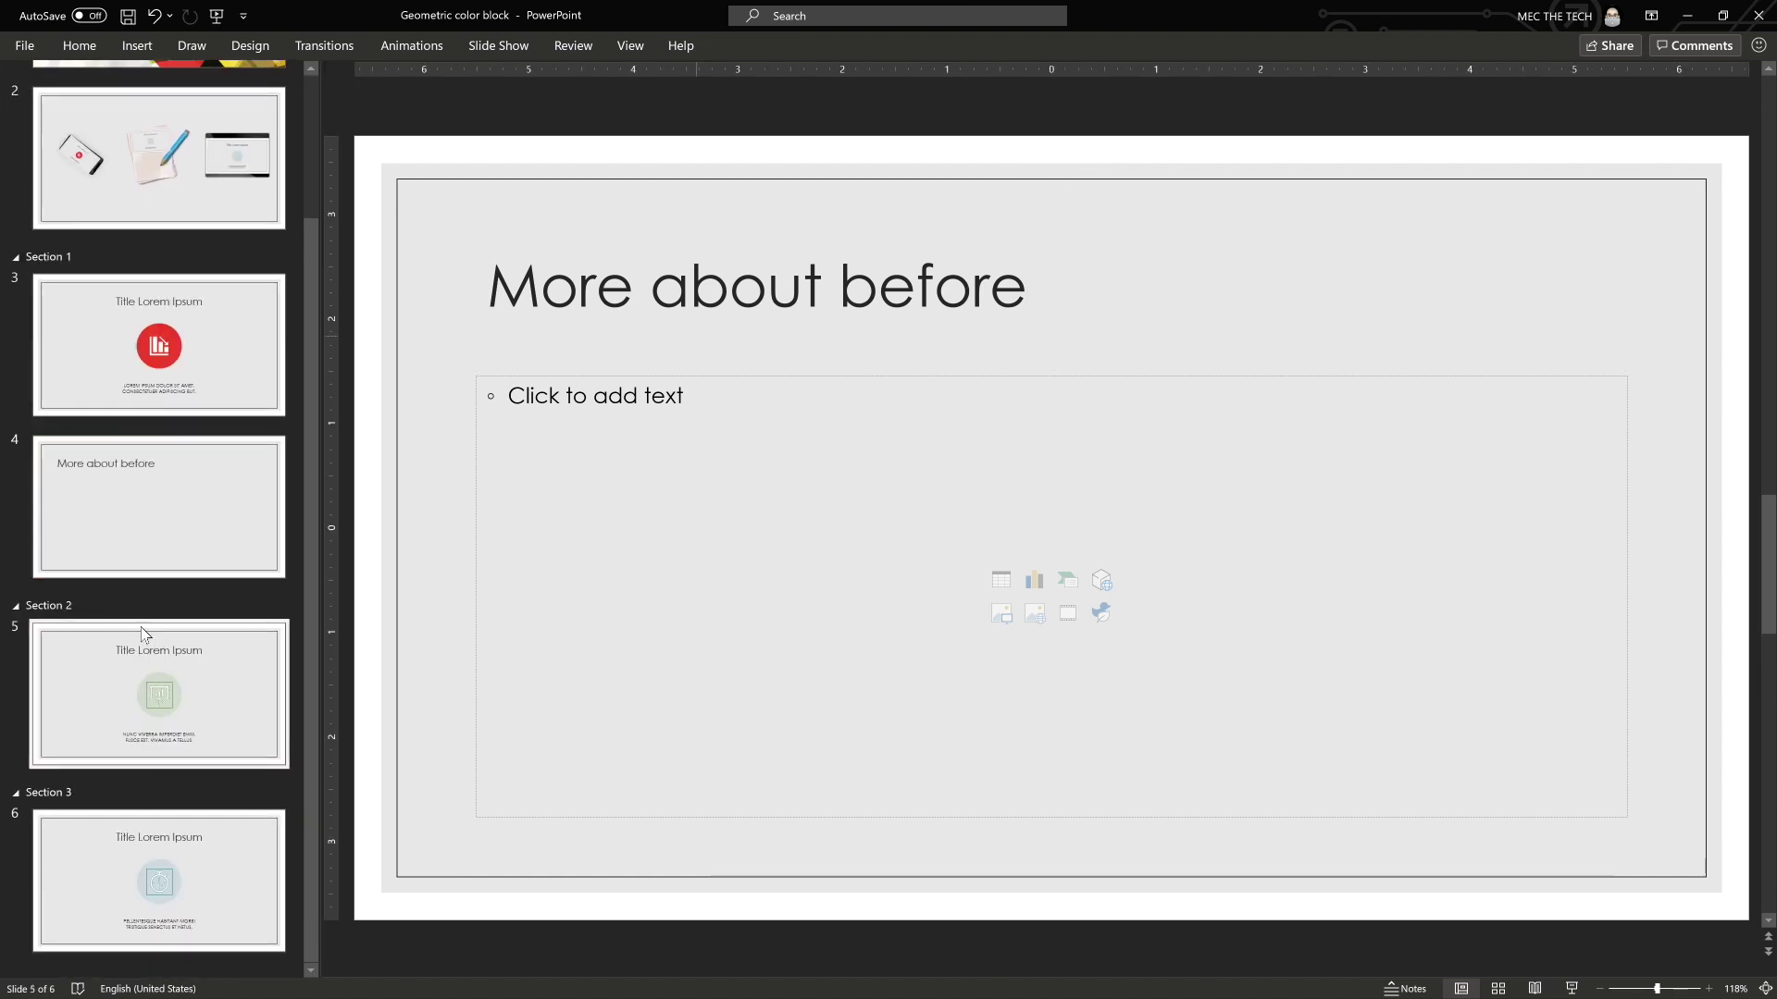
{"action": "left_click", "coordinate": [139, 484]}
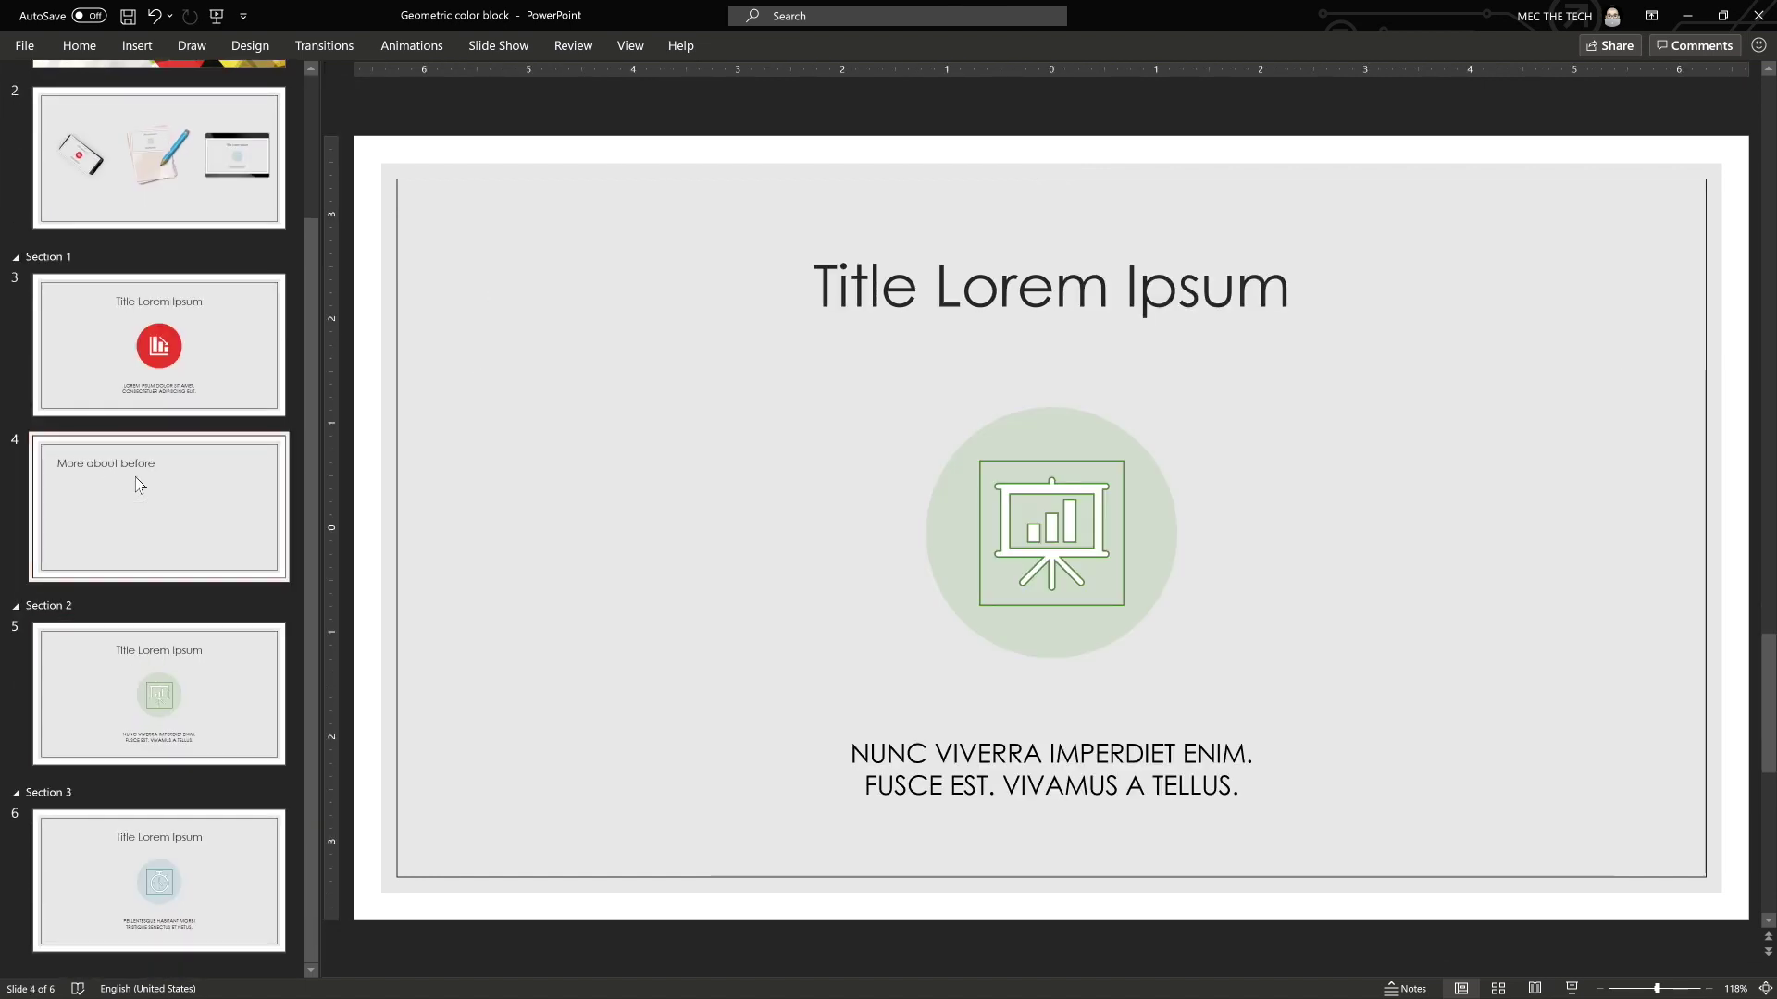
{"action": "left_click", "coordinate": [102, 666]}
{"action": "key", "text": "ctrl+v"}
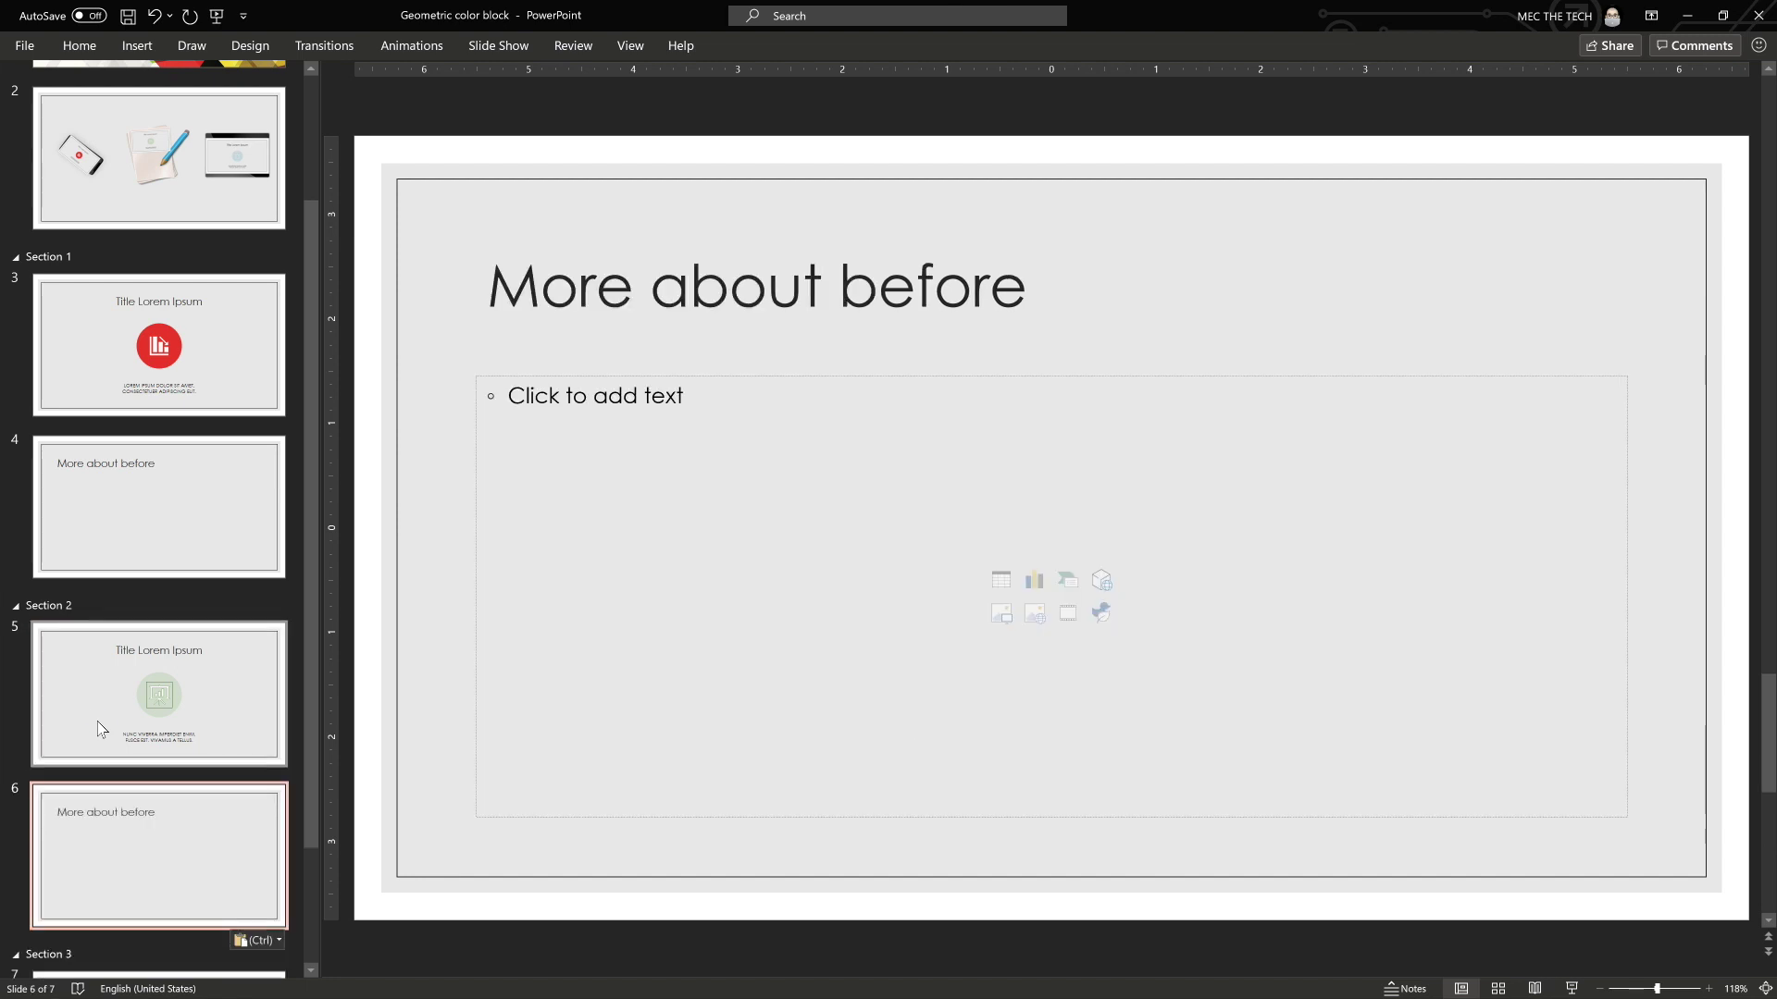
{"action": "scroll", "coordinate": [102, 731], "scroll_direction": "down", "scroll_amount": 3}
{"action": "scroll", "coordinate": [100, 741], "scroll_direction": "up", "scroll_amount": 3}
{"action": "scroll", "coordinate": [97, 751], "scroll_direction": "up", "scroll_amount": 3}
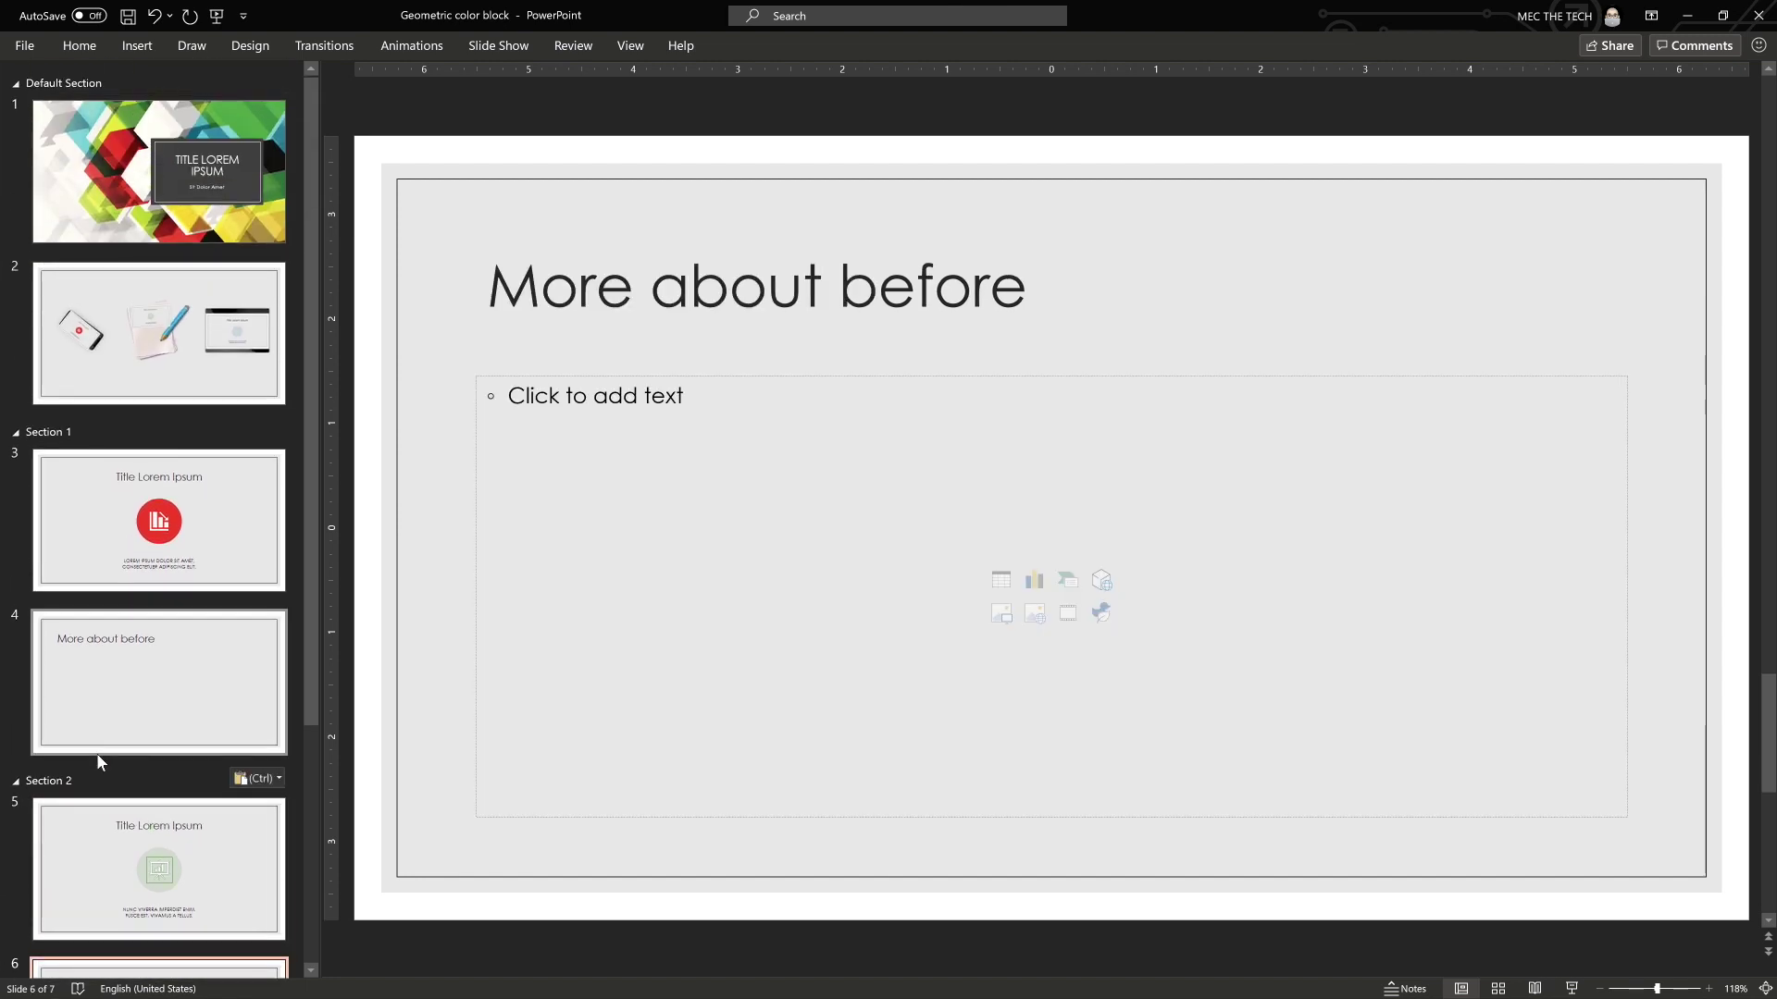
{"action": "left_click", "coordinate": [134, 308]}
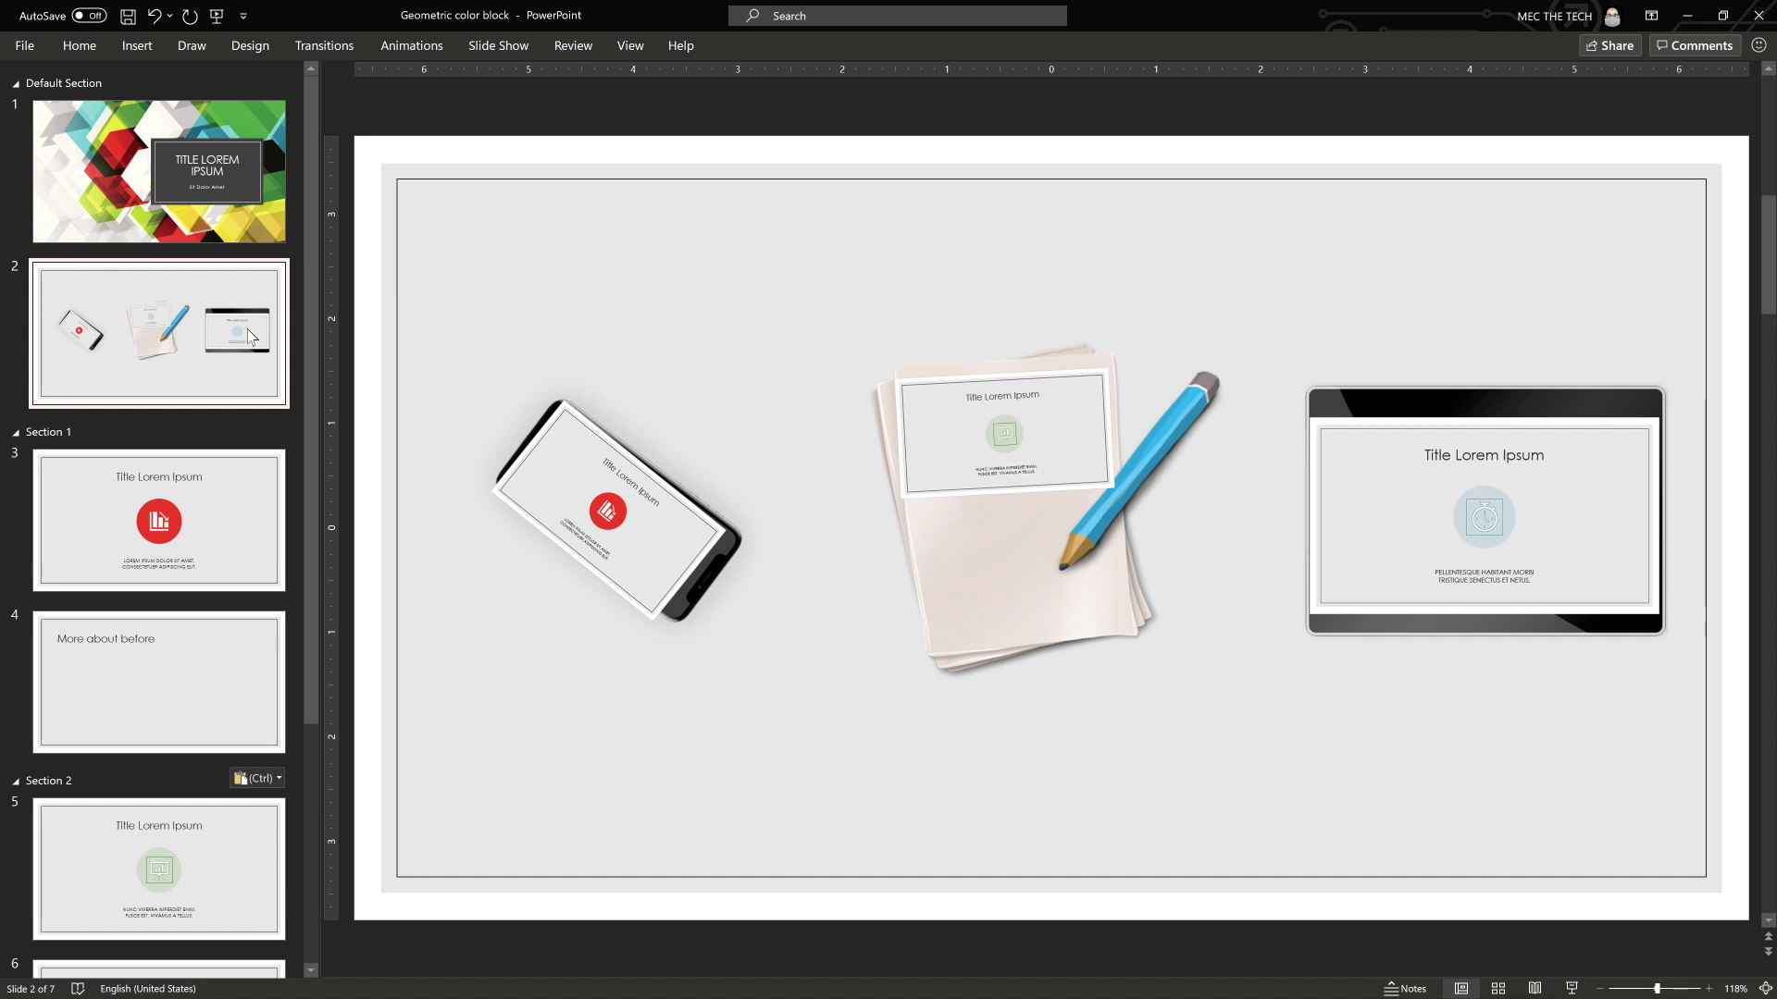
{"action": "key", "text": "shift+F5"}
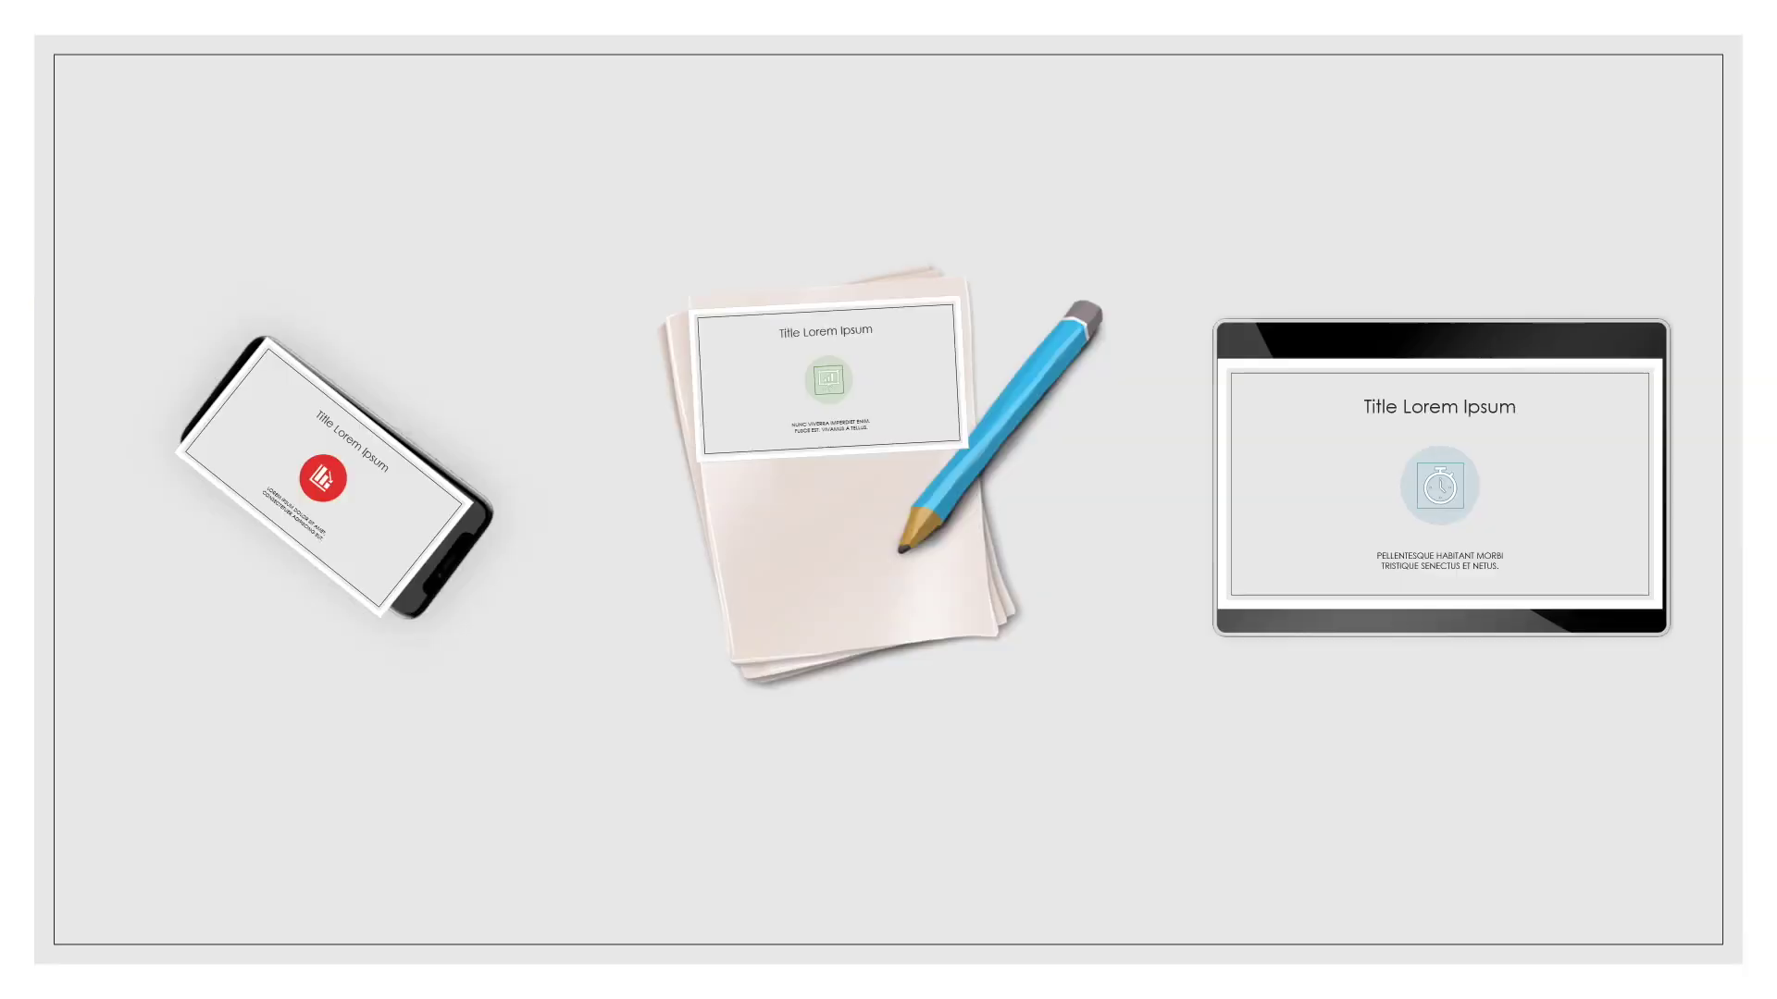
{"action": "left_click", "coordinate": [377, 460]}
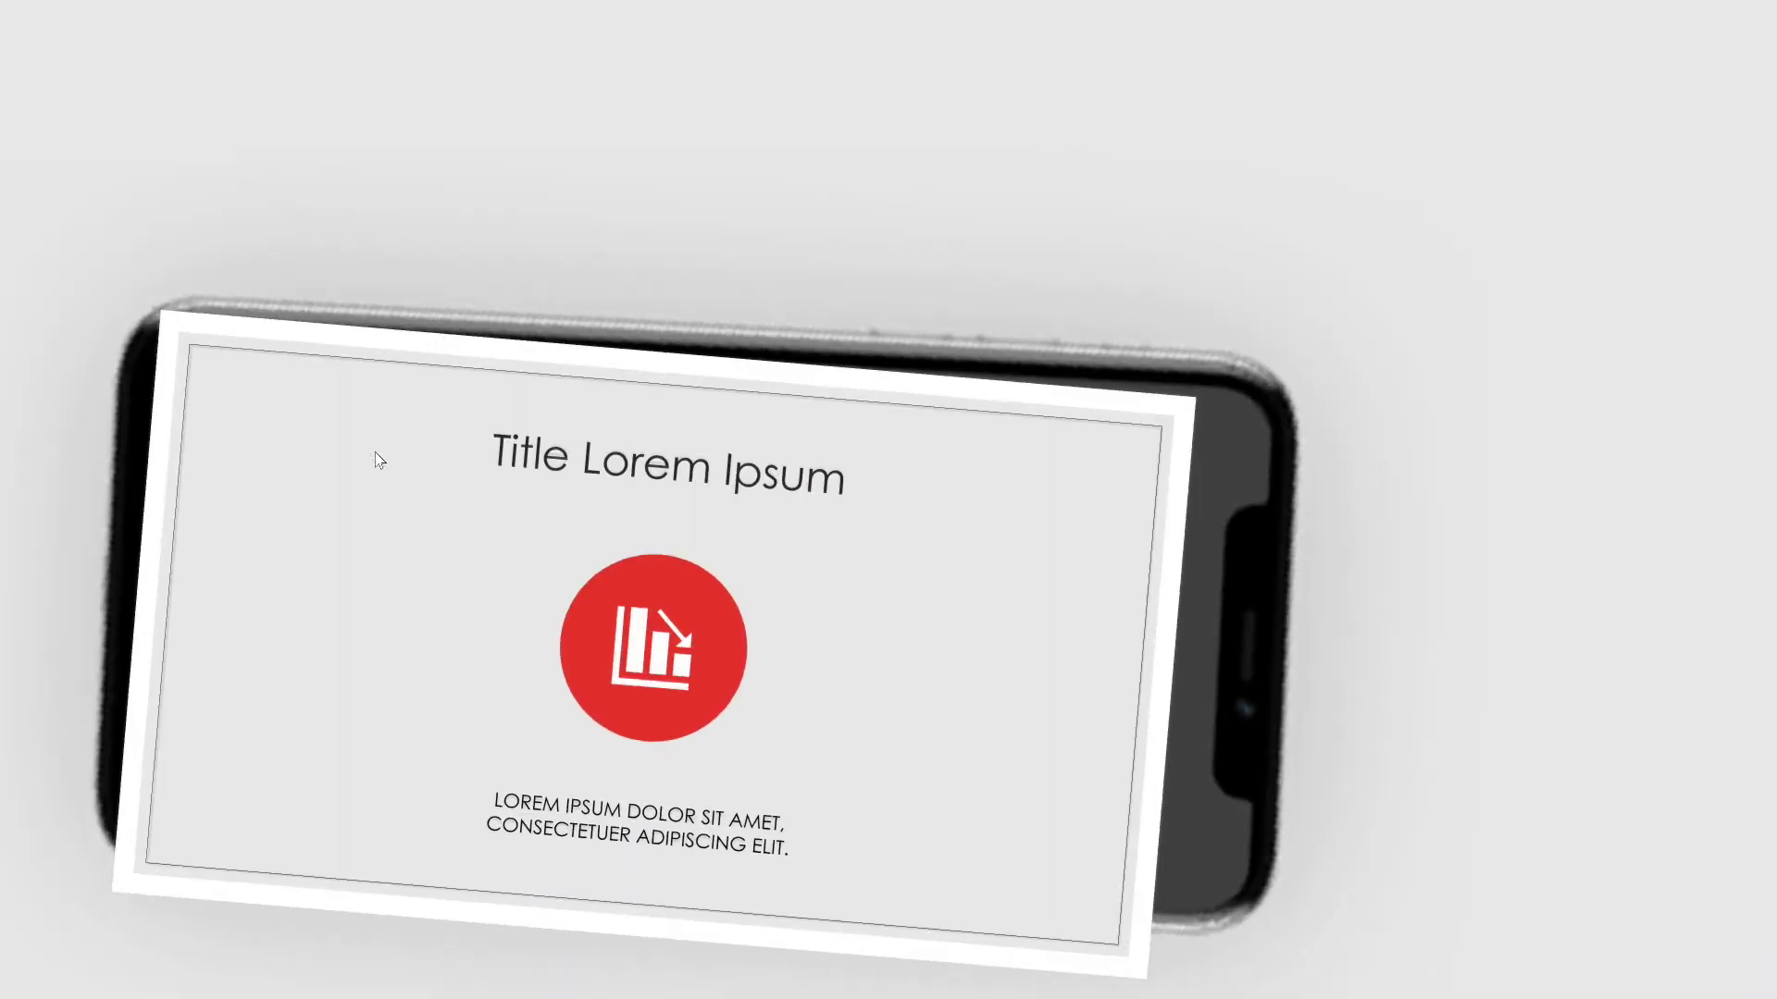
{"action": "left_click", "coordinate": [463, 440]}
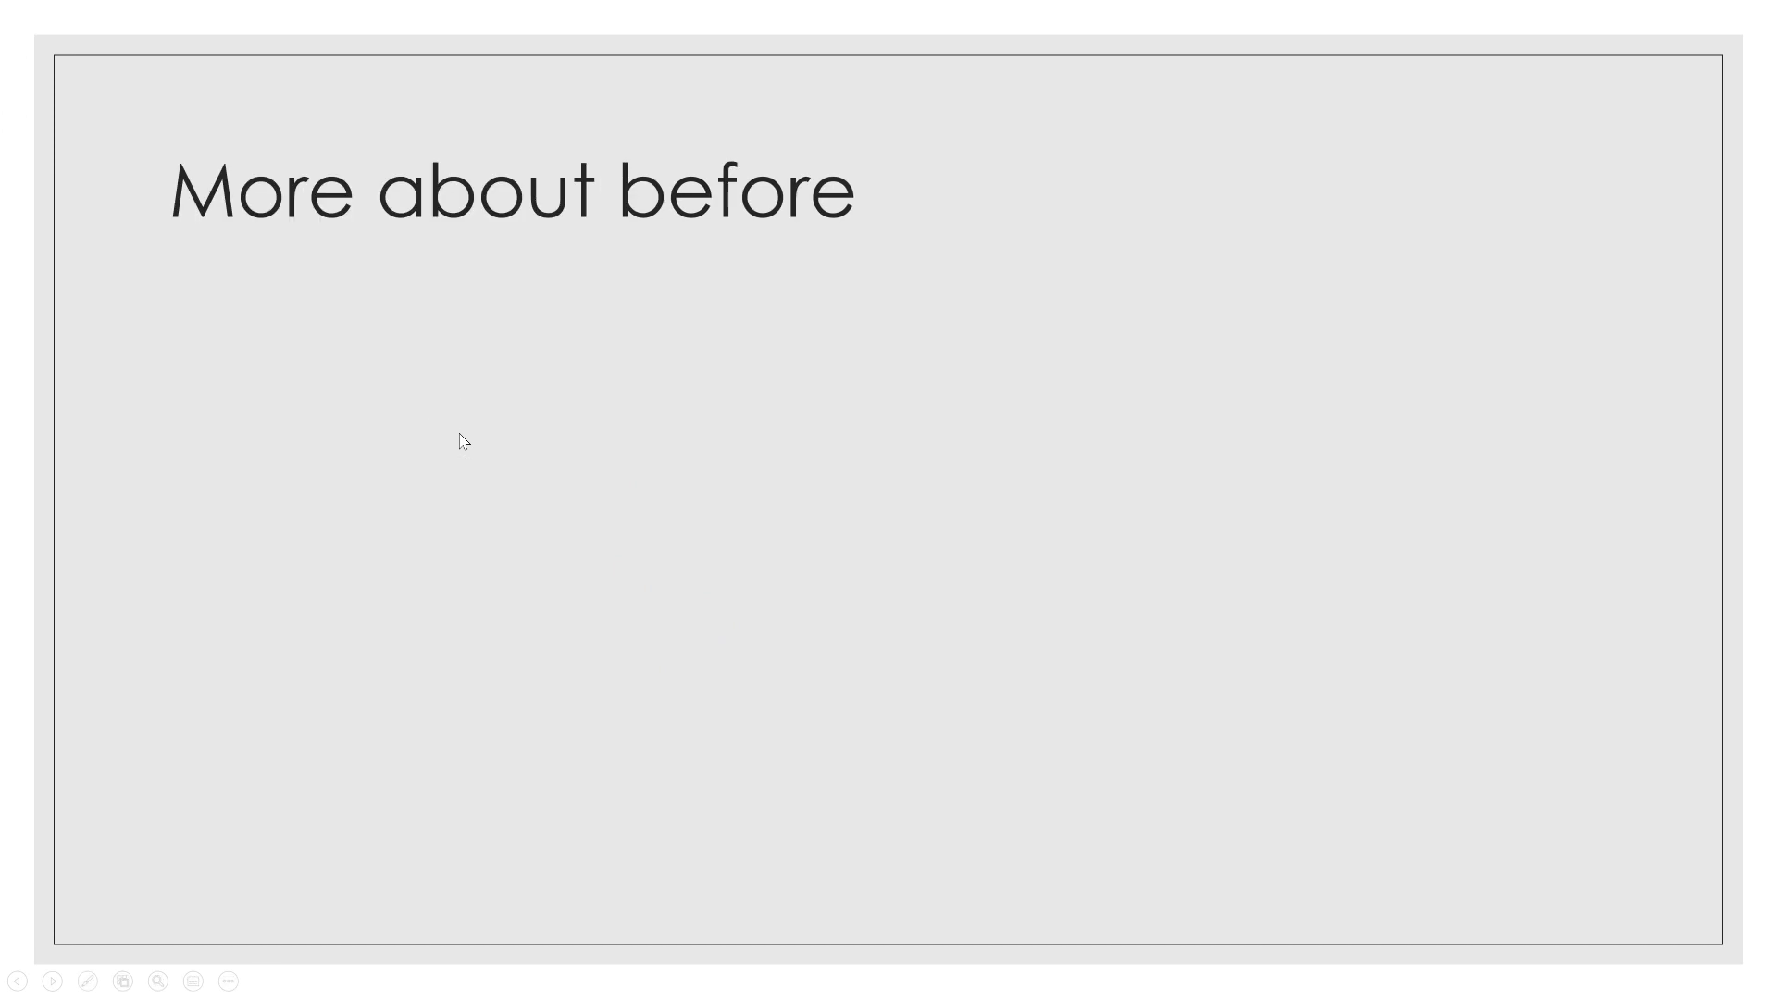
{"action": "left_click", "coordinate": [463, 441]}
{"action": "left_click", "coordinate": [463, 441]}
{"action": "left_click", "coordinate": [462, 441]}
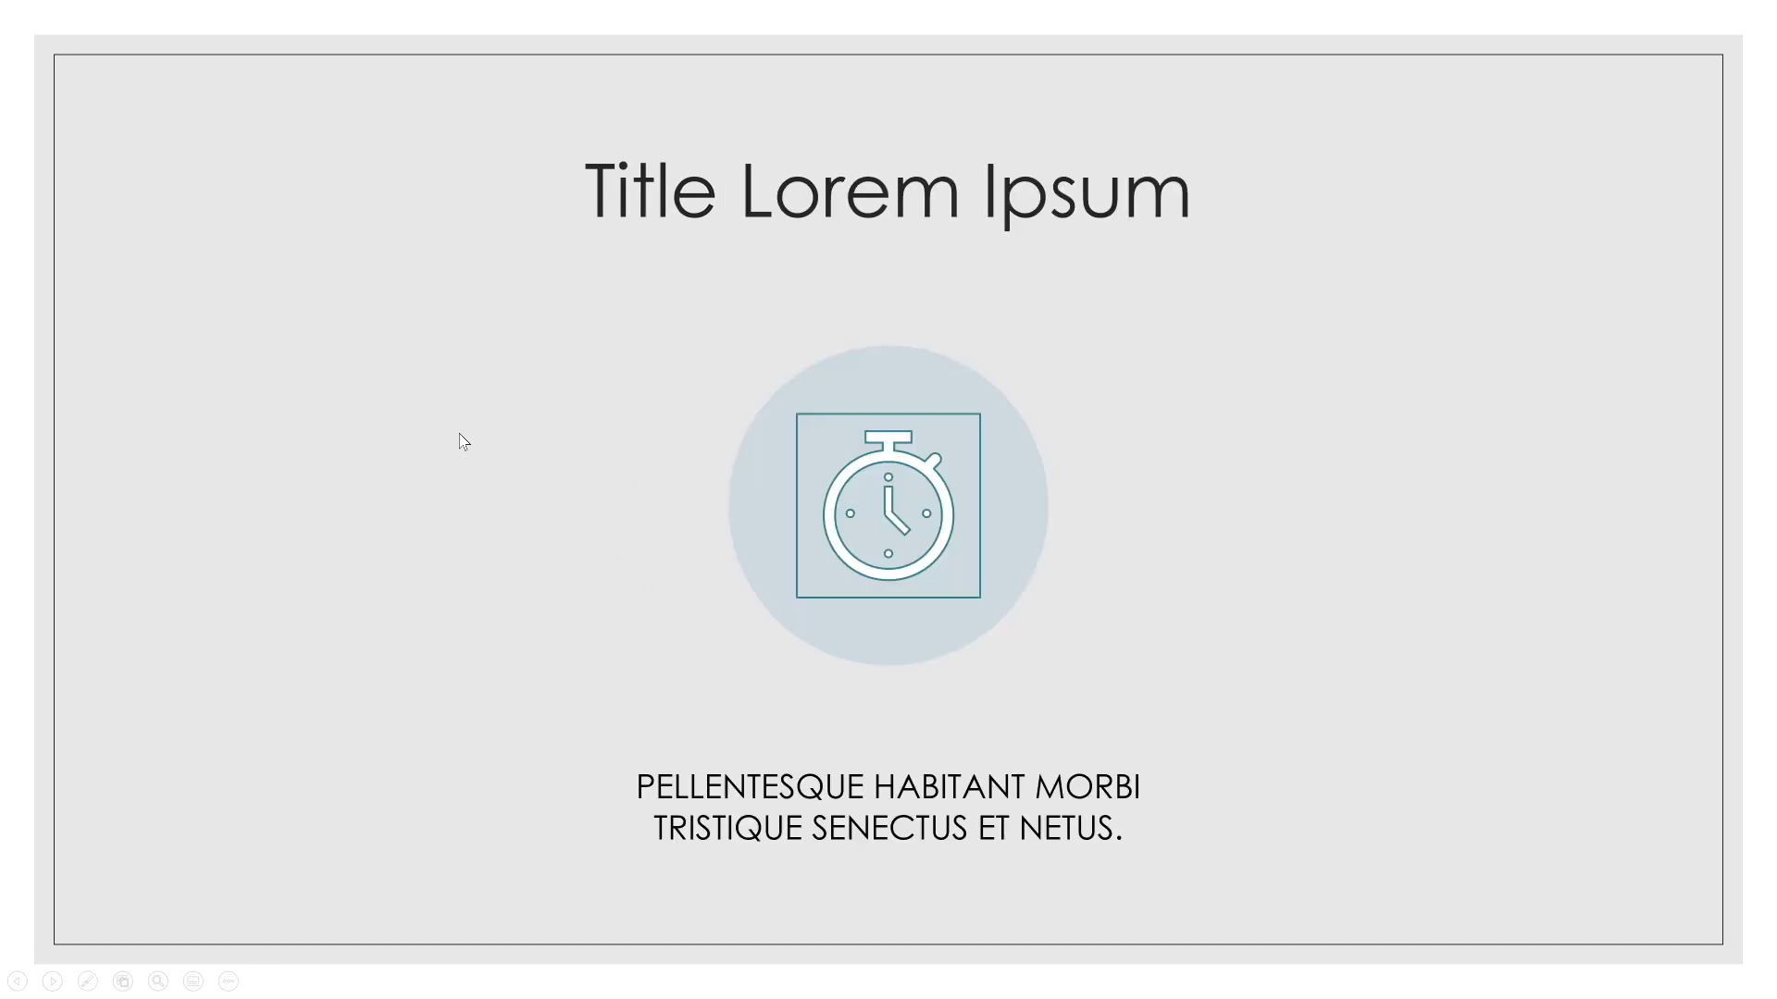
{"action": "left_click", "coordinate": [463, 441]}
{"action": "left_click", "coordinate": [460, 434]}
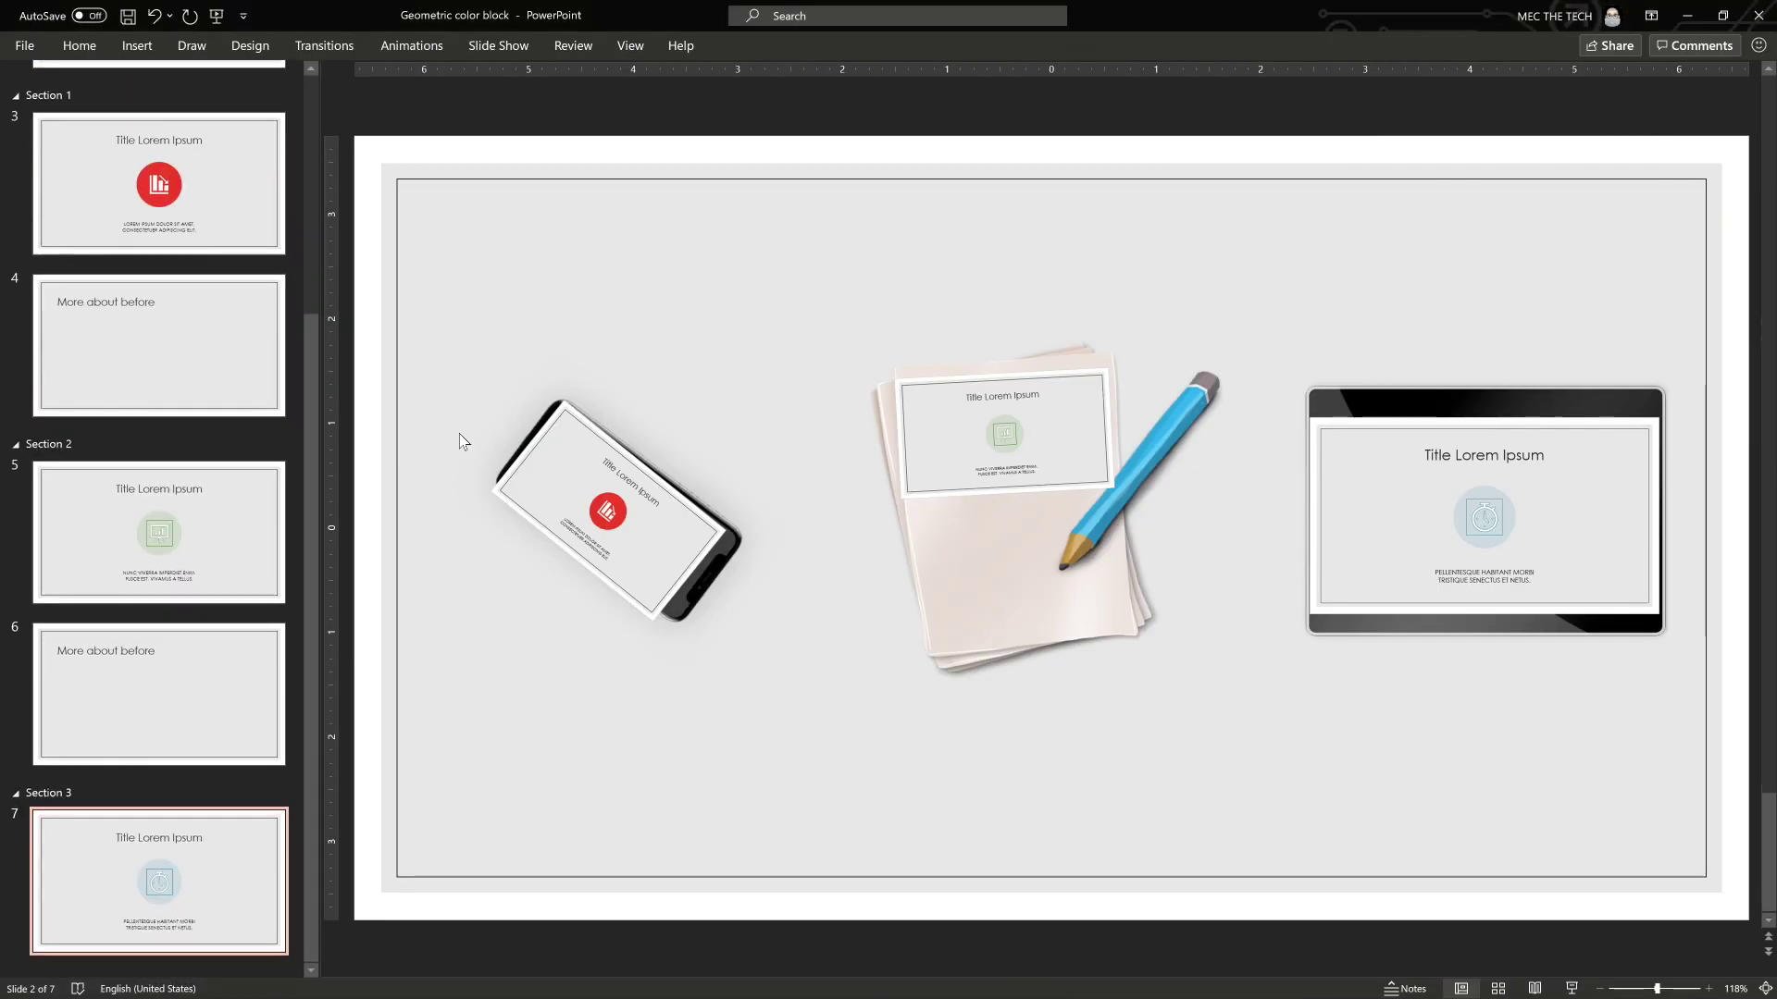
Step: Delete the three zoom thumbnails sitting on the phone, paper and tablet pictures on slide 2
{"action": "scroll", "coordinate": [196, 229], "scroll_direction": "up", "scroll_amount": 5}
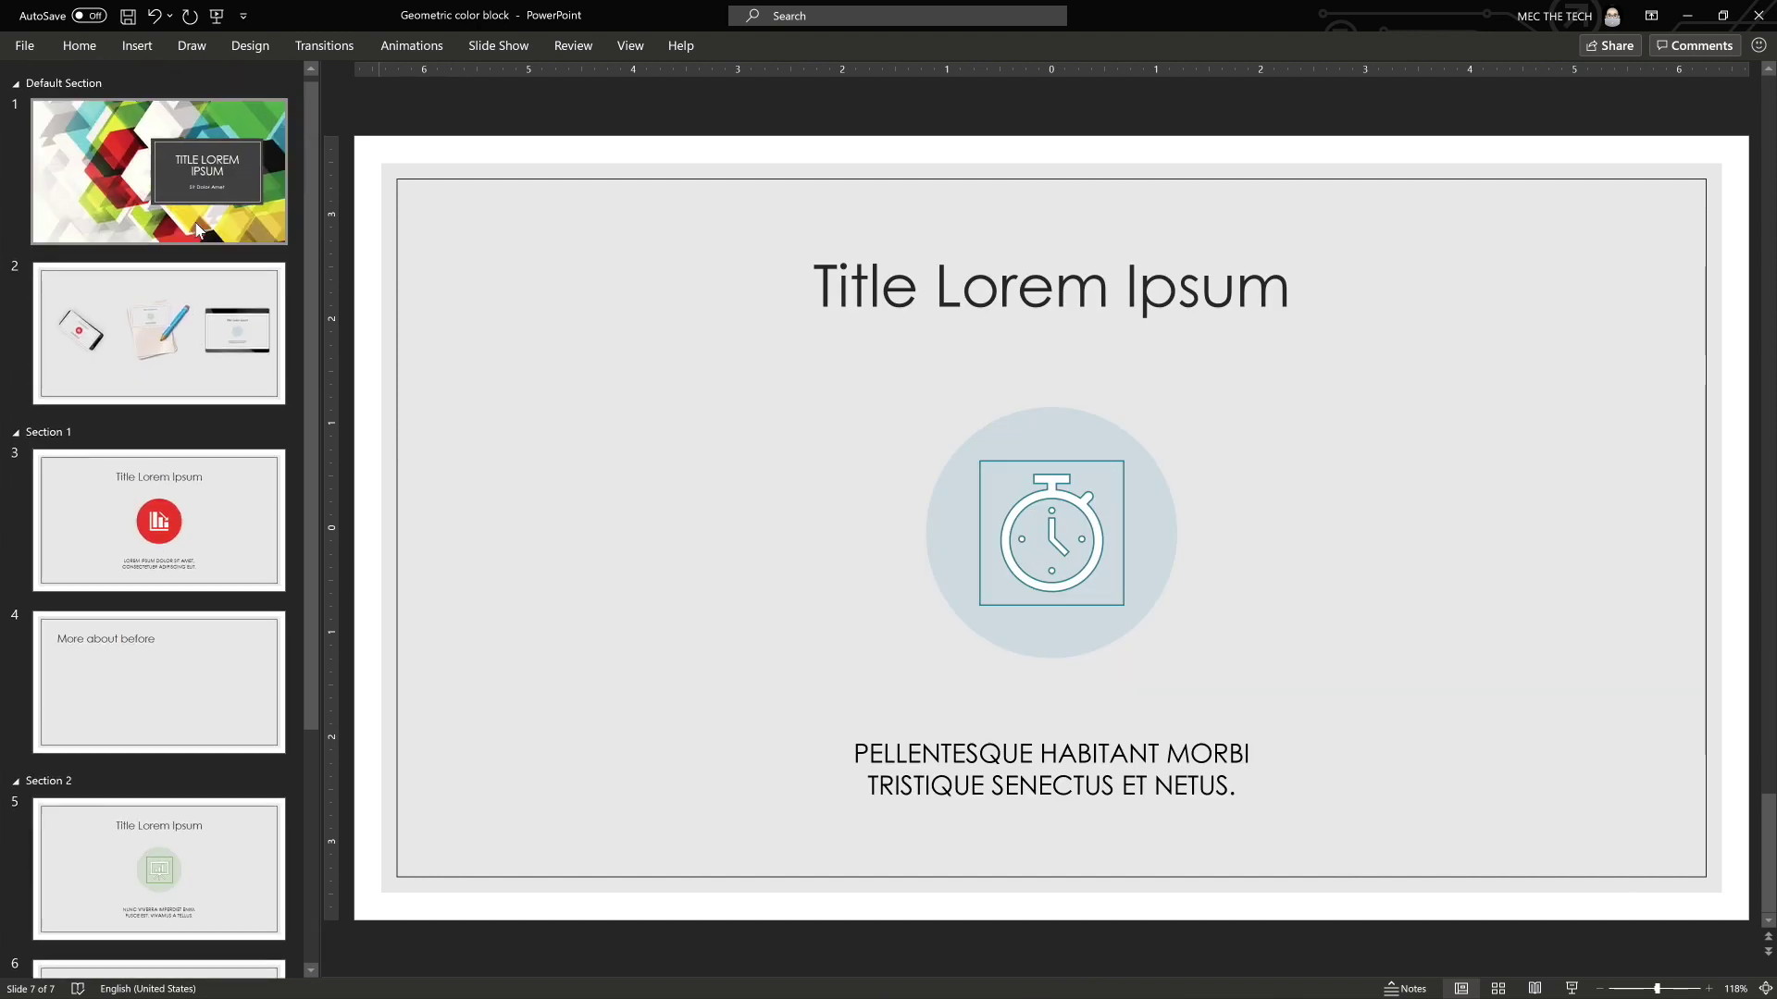
{"action": "left_click", "coordinate": [157, 372]}
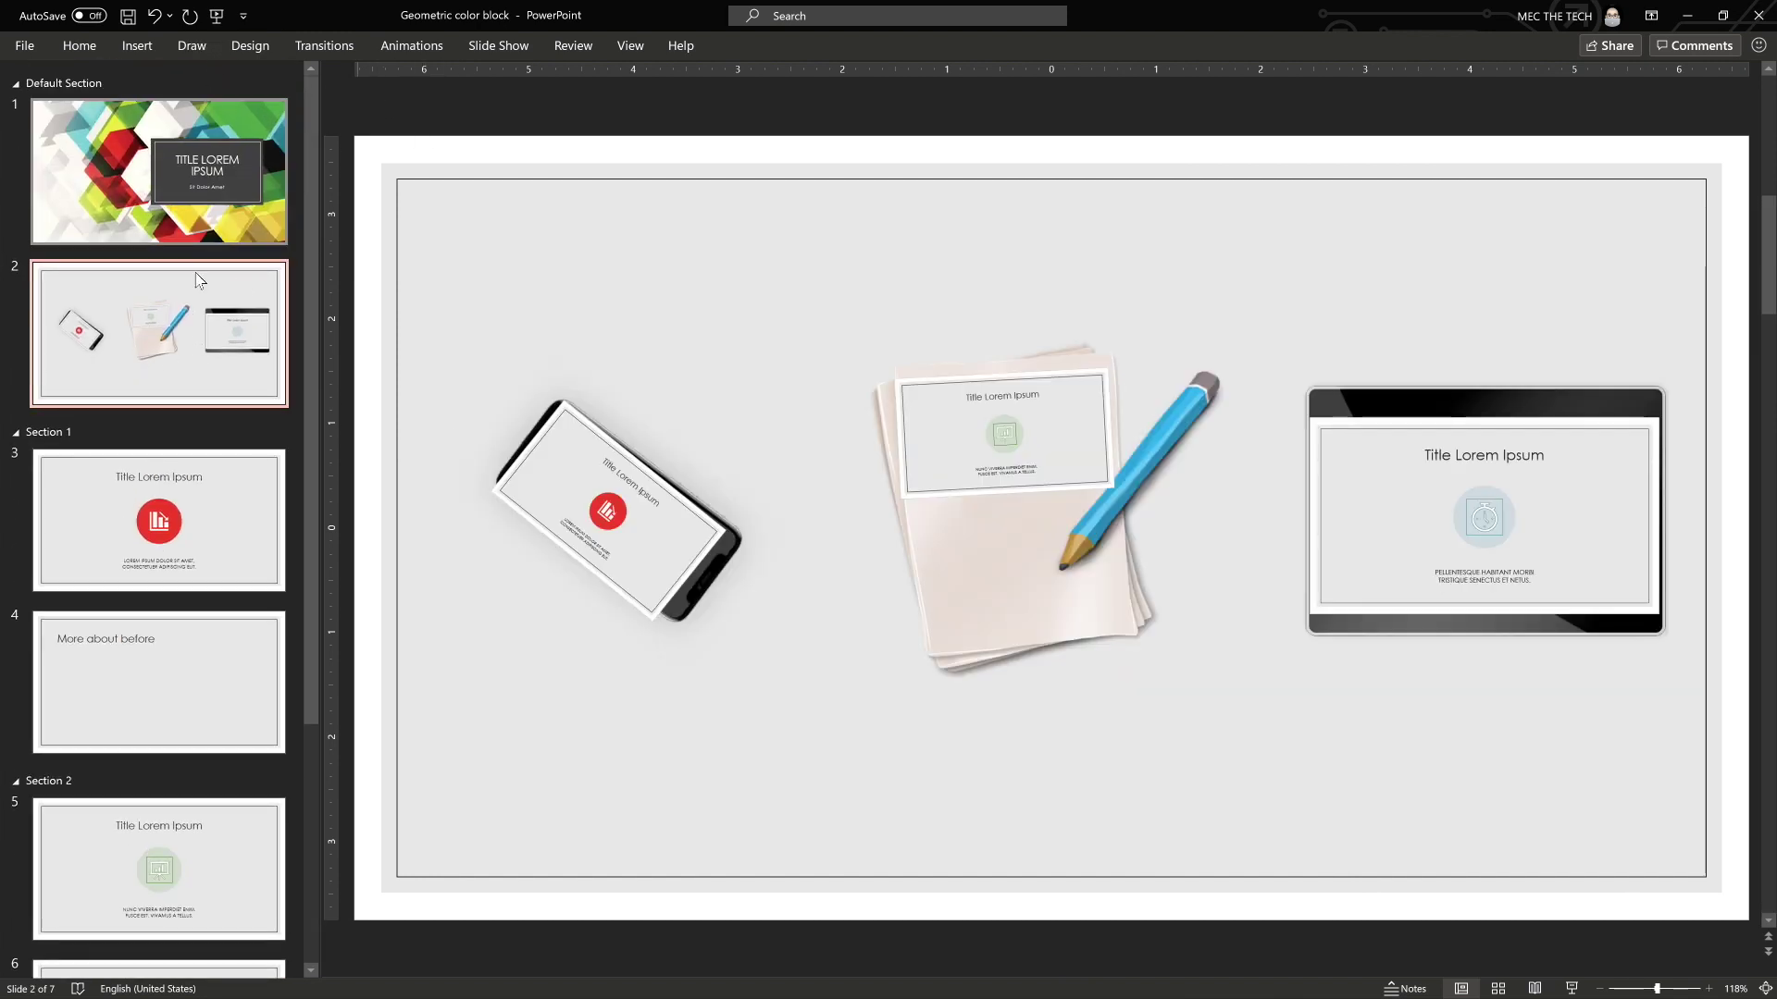
{"action": "left_click", "coordinate": [617, 457]}
{"action": "left_click", "coordinate": [935, 464]}
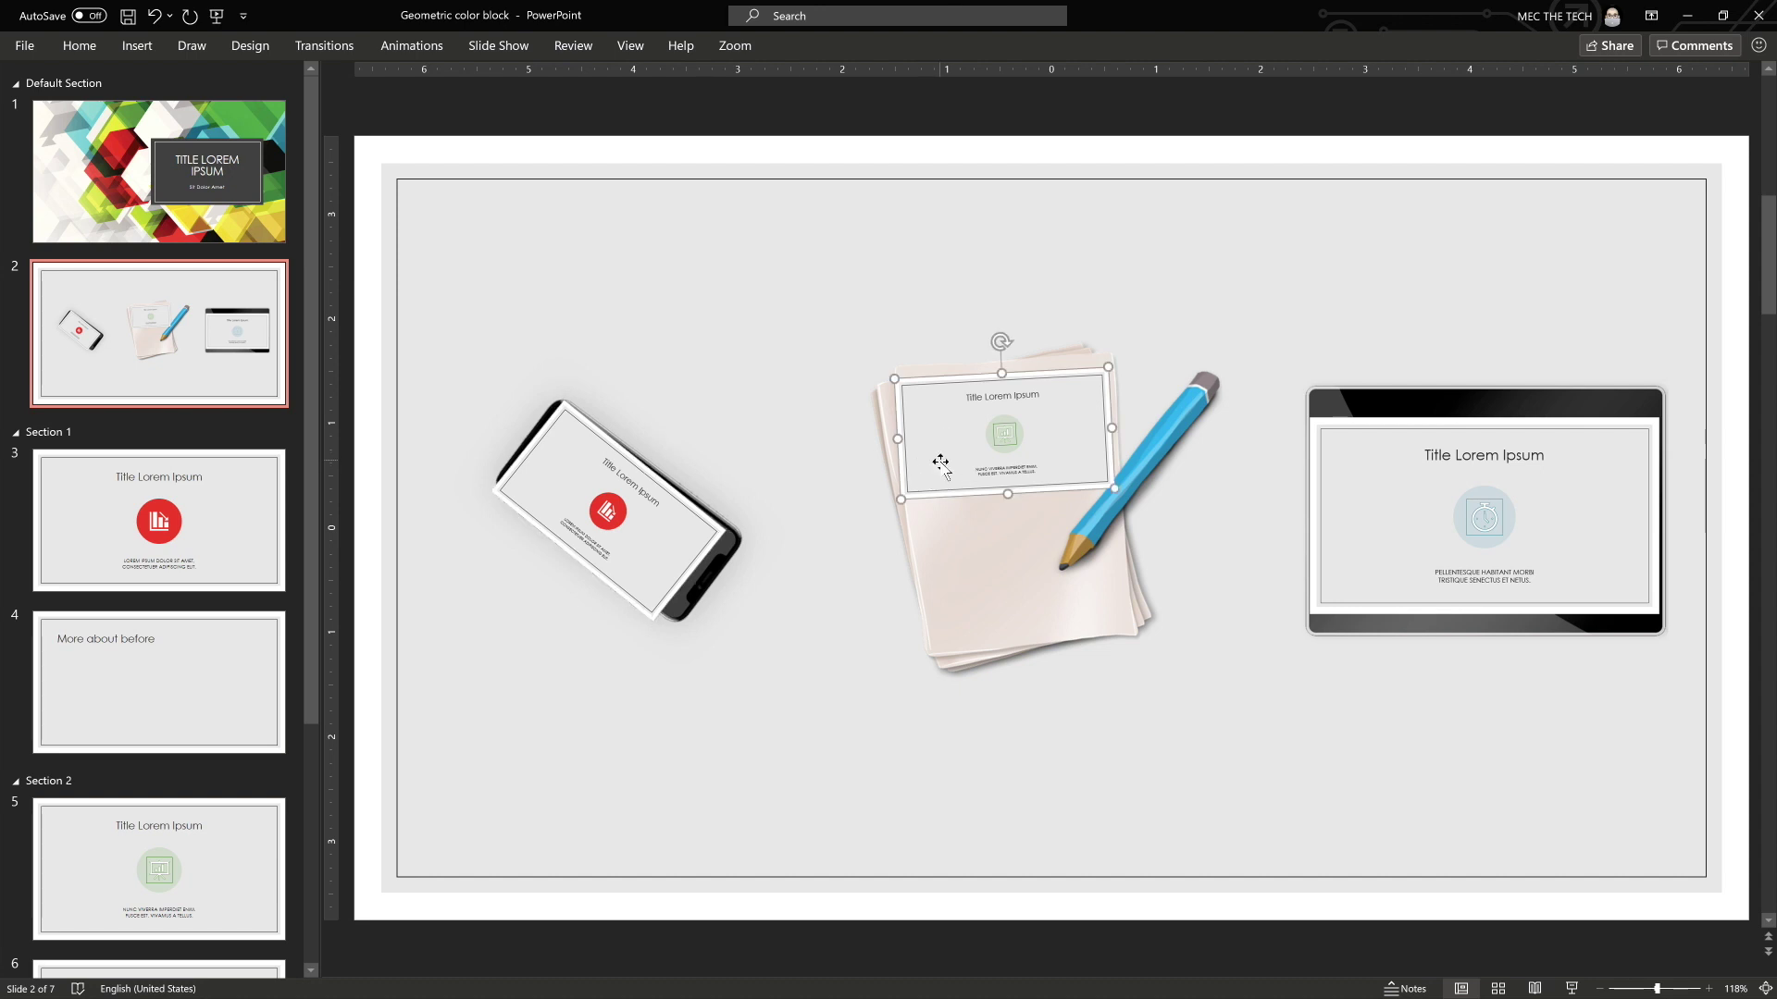
{"action": "left_click", "coordinate": [1343, 476]}
{"action": "left_click", "coordinate": [884, 277]}
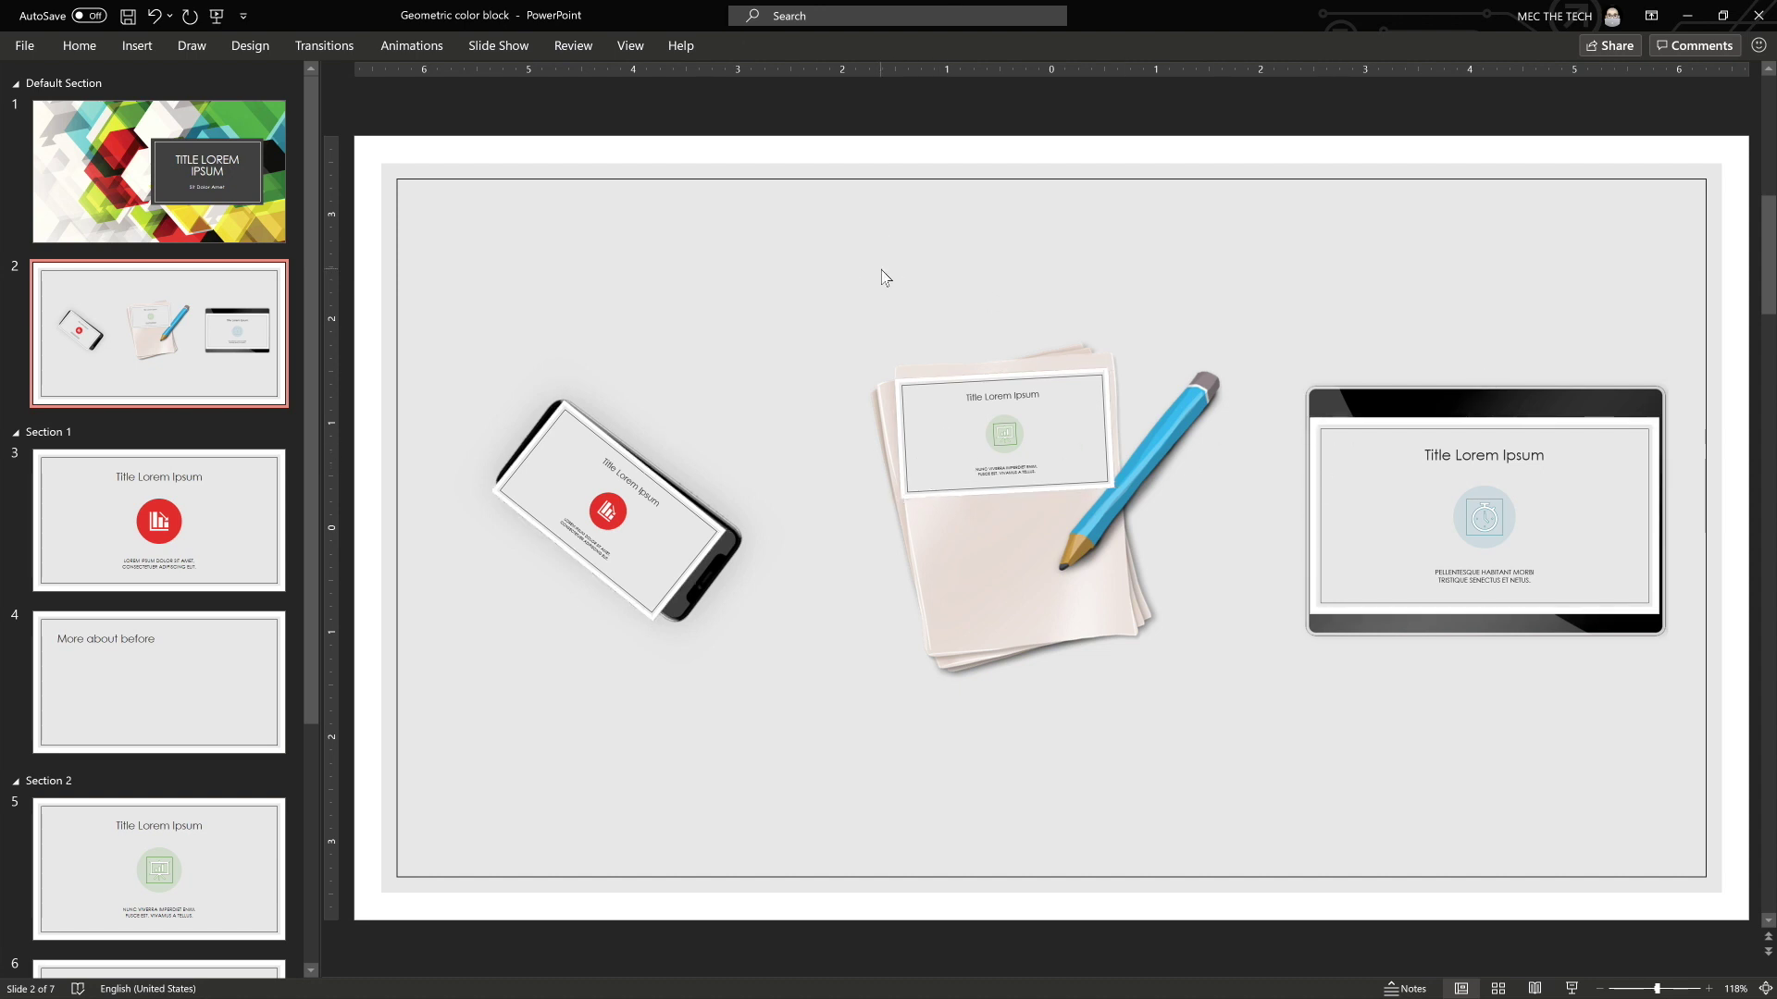
{"action": "left_click", "coordinate": [597, 464]}
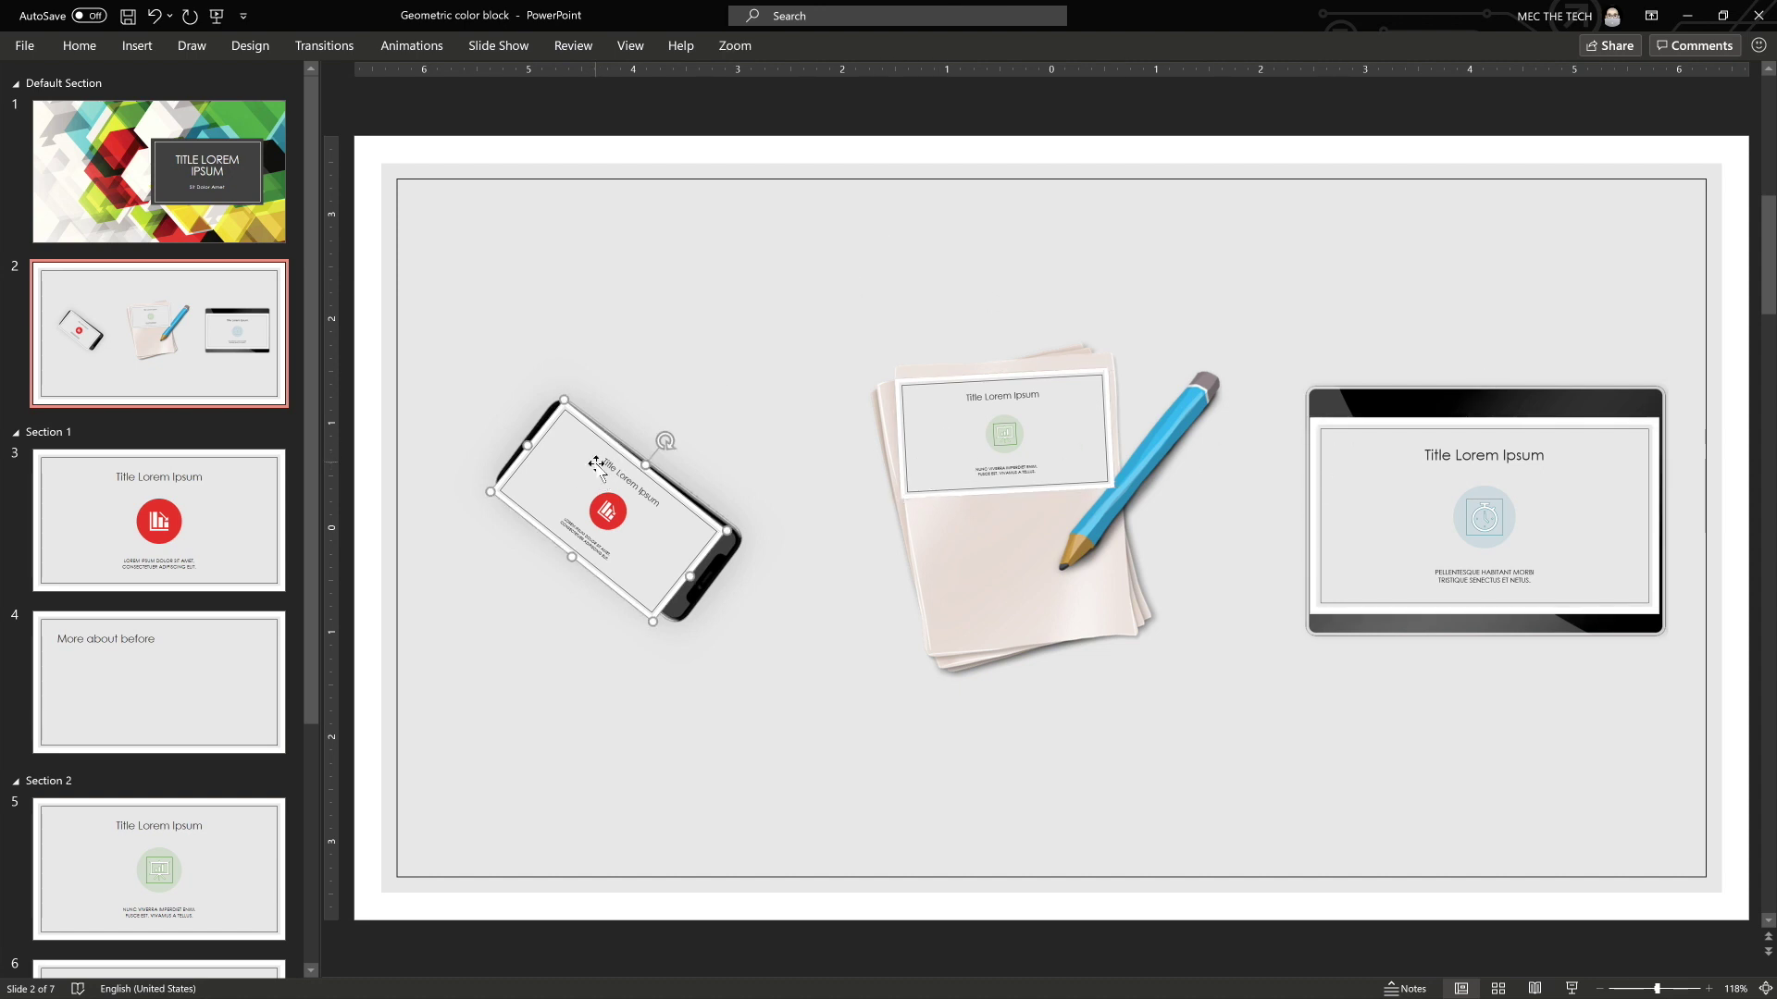
{"action": "key", "text": "Delete"}
{"action": "left_click", "coordinate": [1051, 456]}
{"action": "key", "text": "Delete"}
{"action": "key", "text": "Tab"}
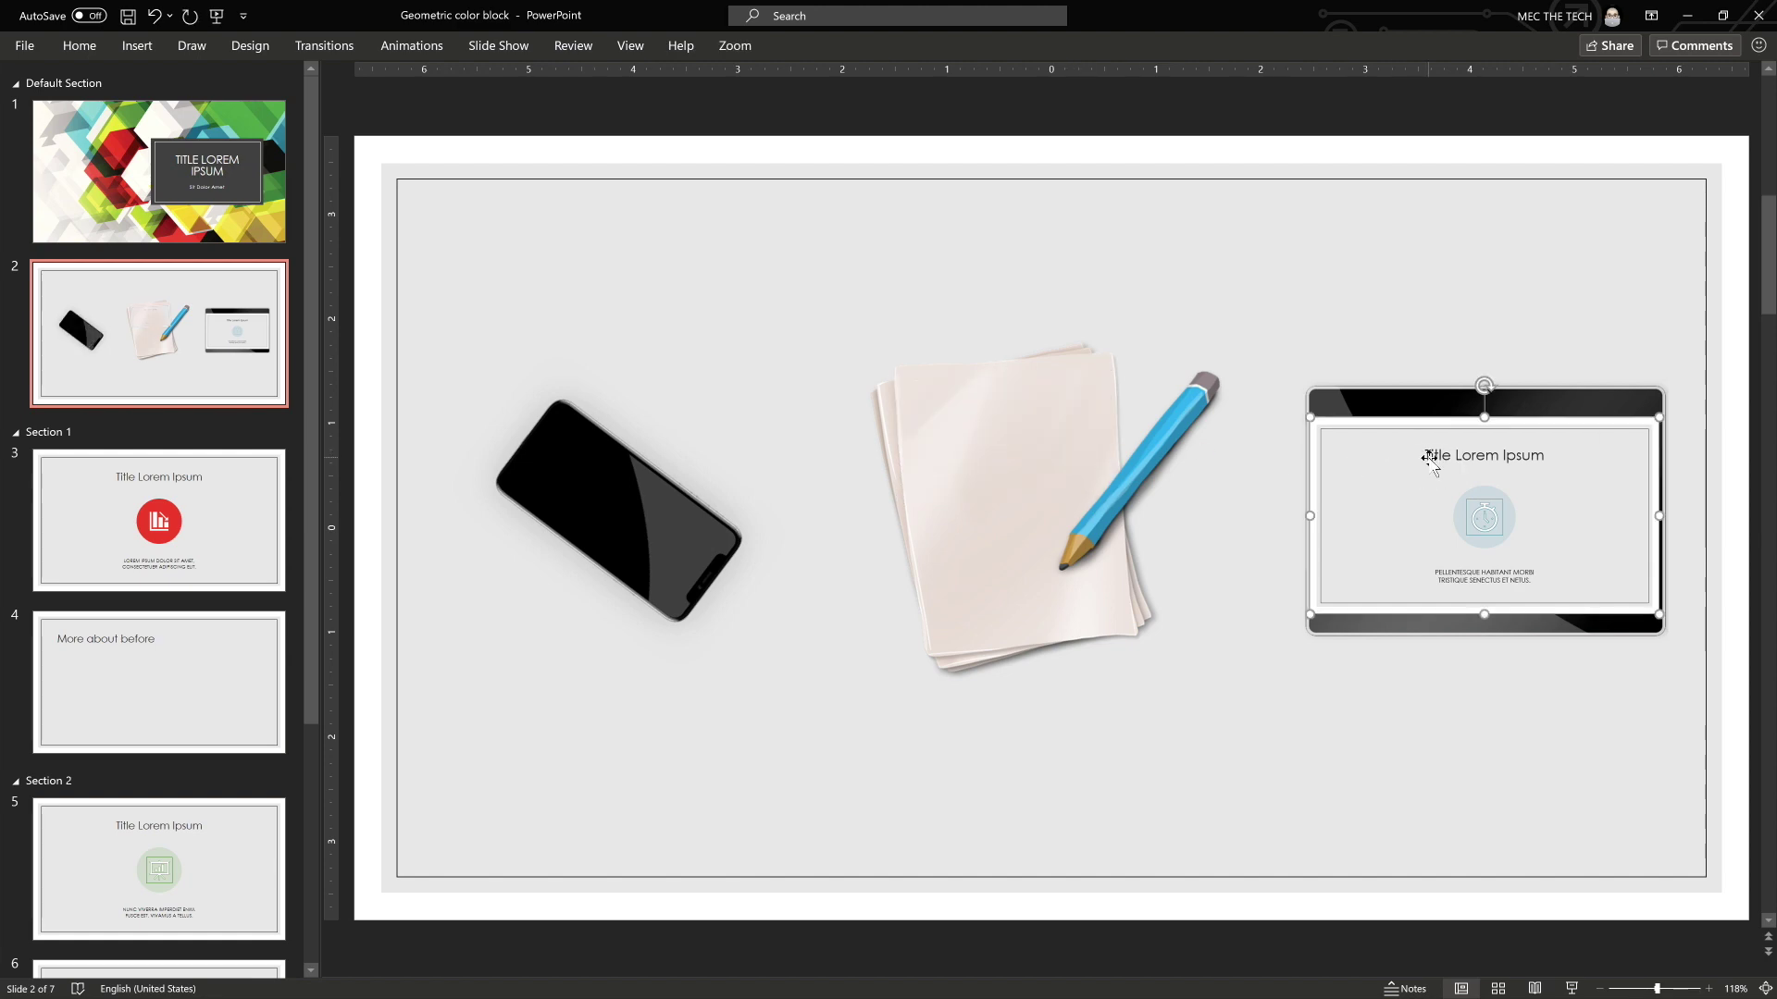
{"action": "key", "text": "Delete"}
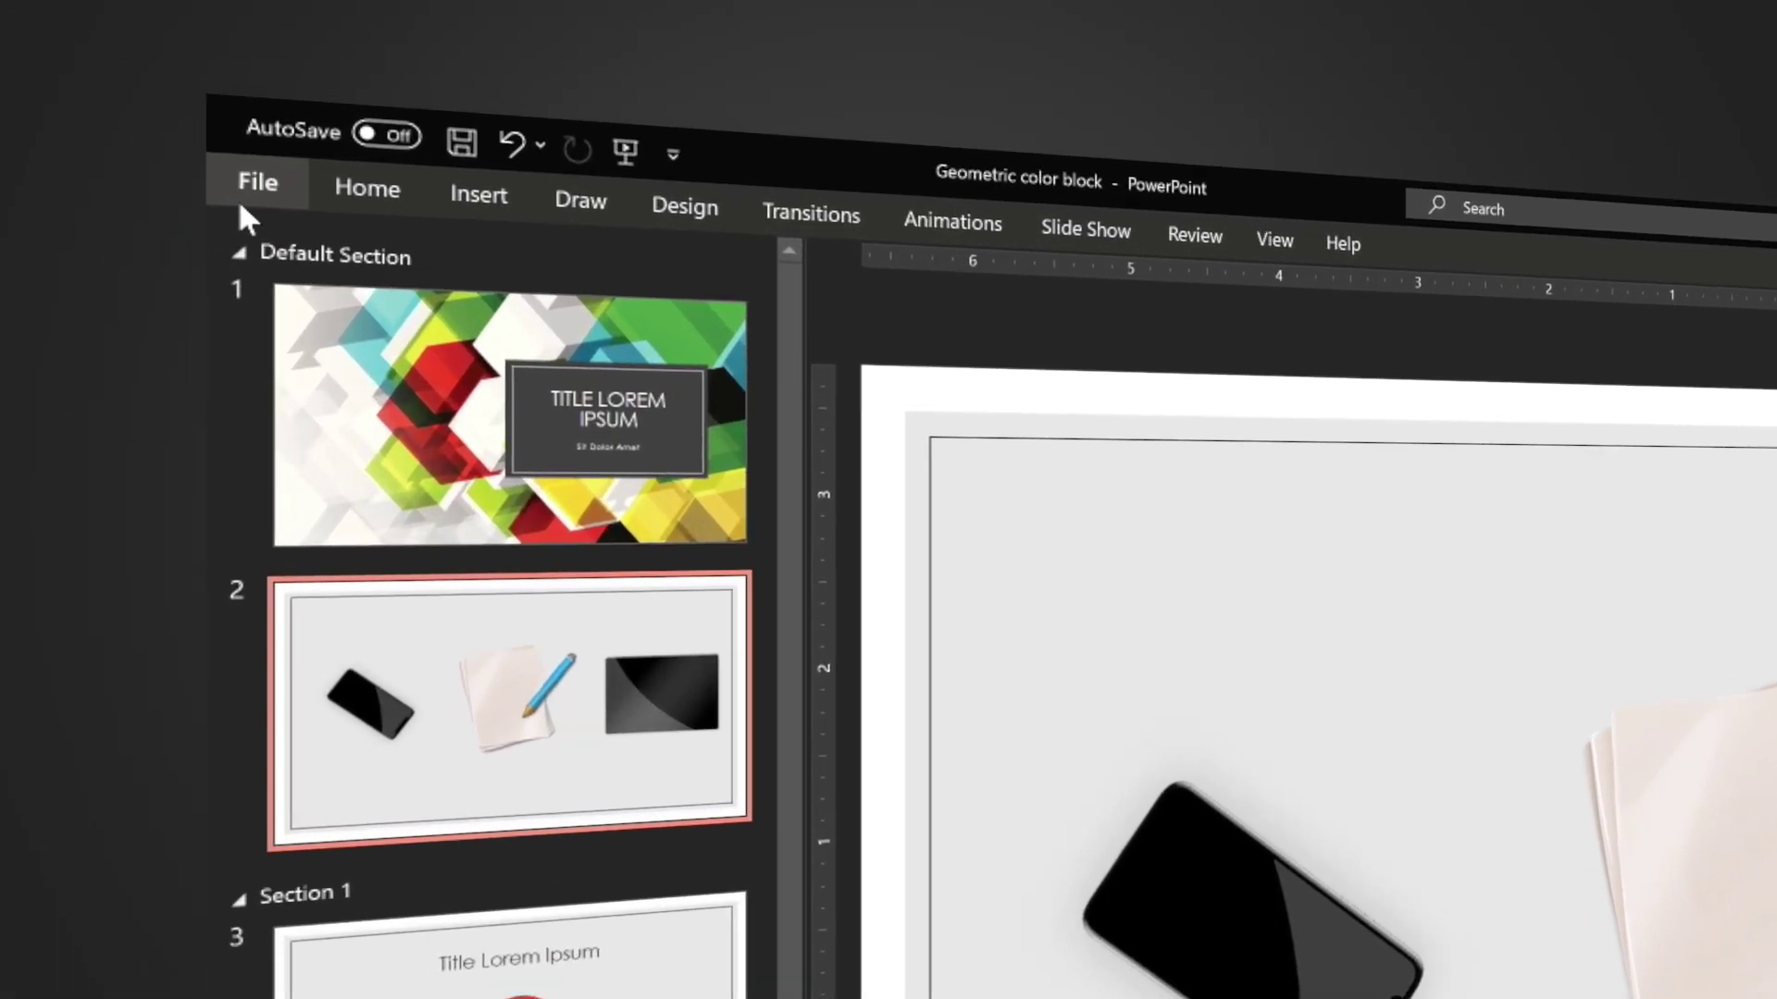
Step: Insert a Section Zoom with Section 1, Section 2 and Section 3 ticked
{"action": "left_click", "coordinate": [137, 45]}
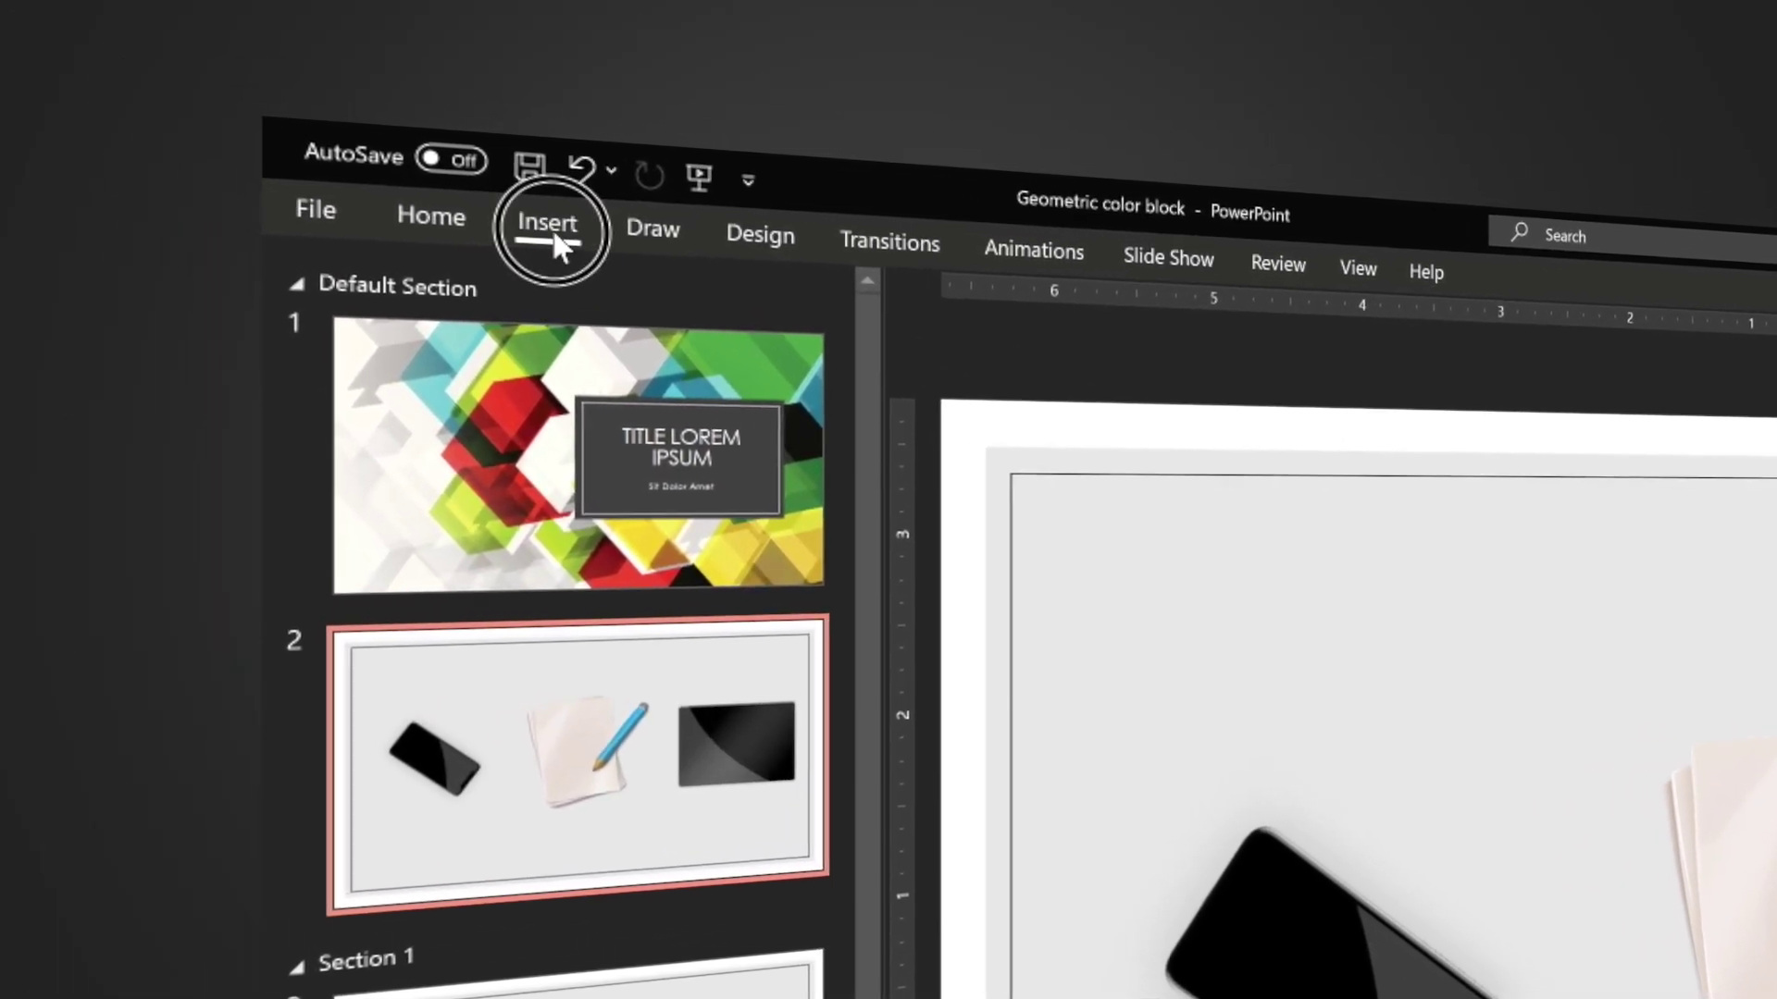
{"action": "left_click", "coordinate": [1423, 381]}
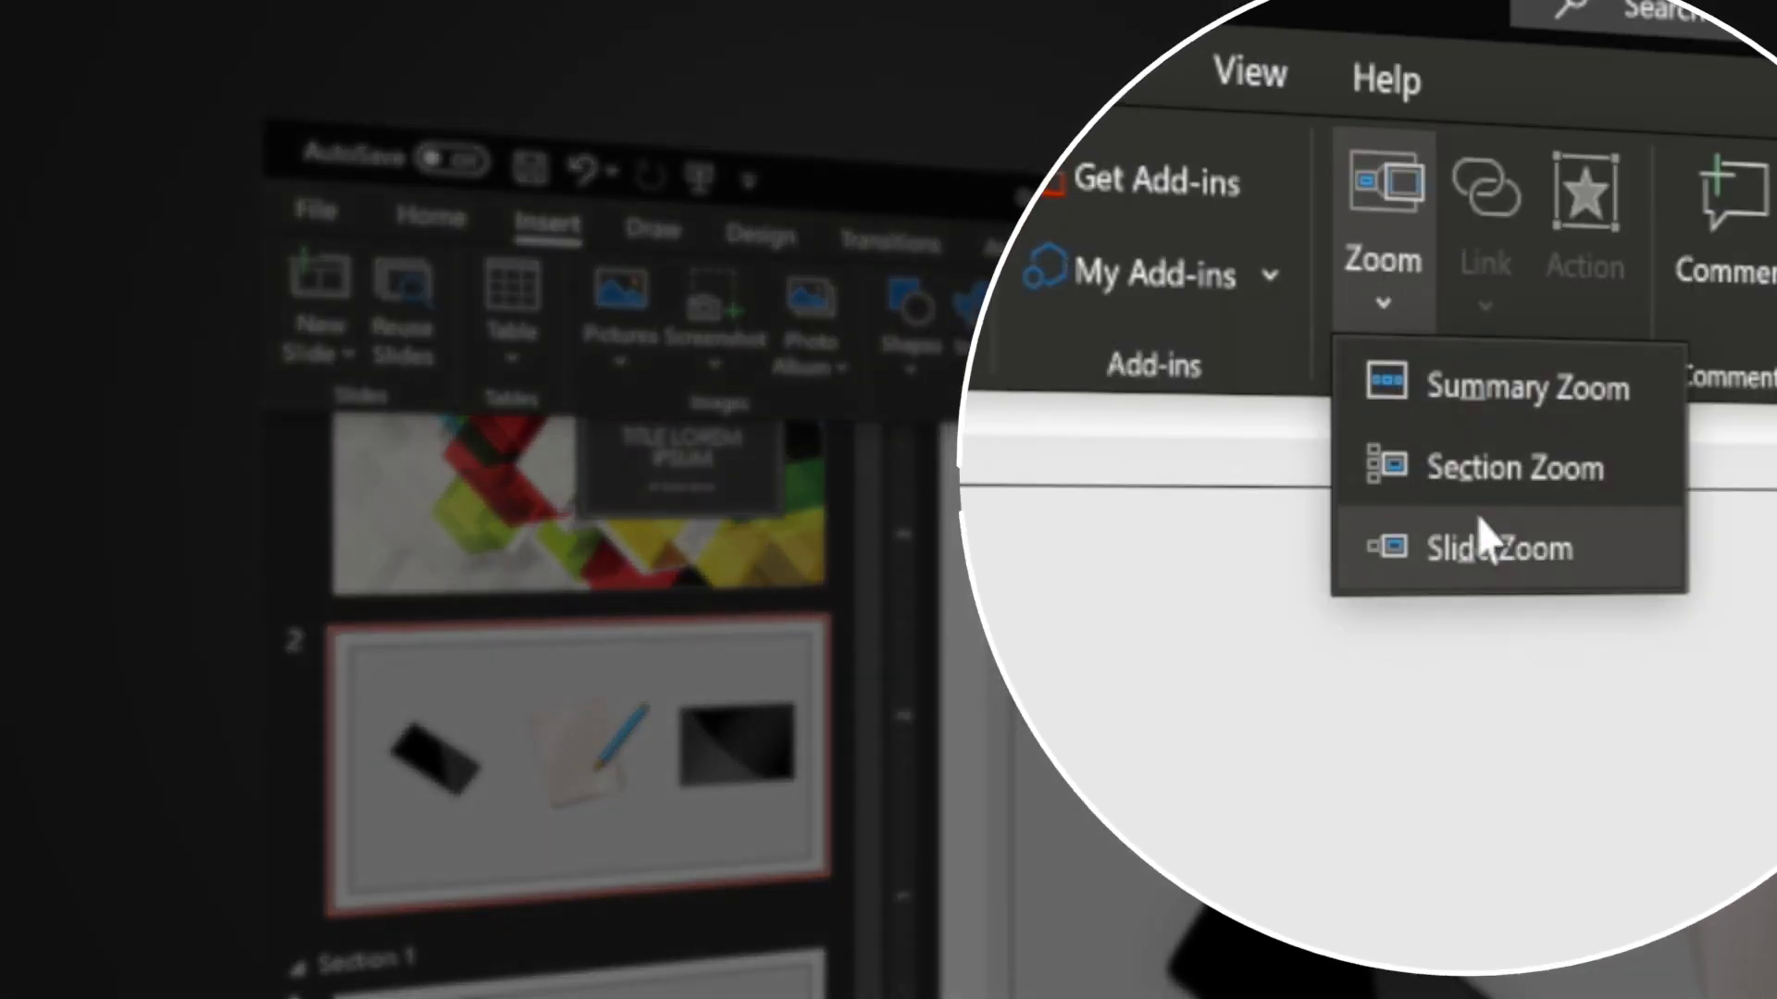
{"action": "left_click", "coordinate": [1504, 469]}
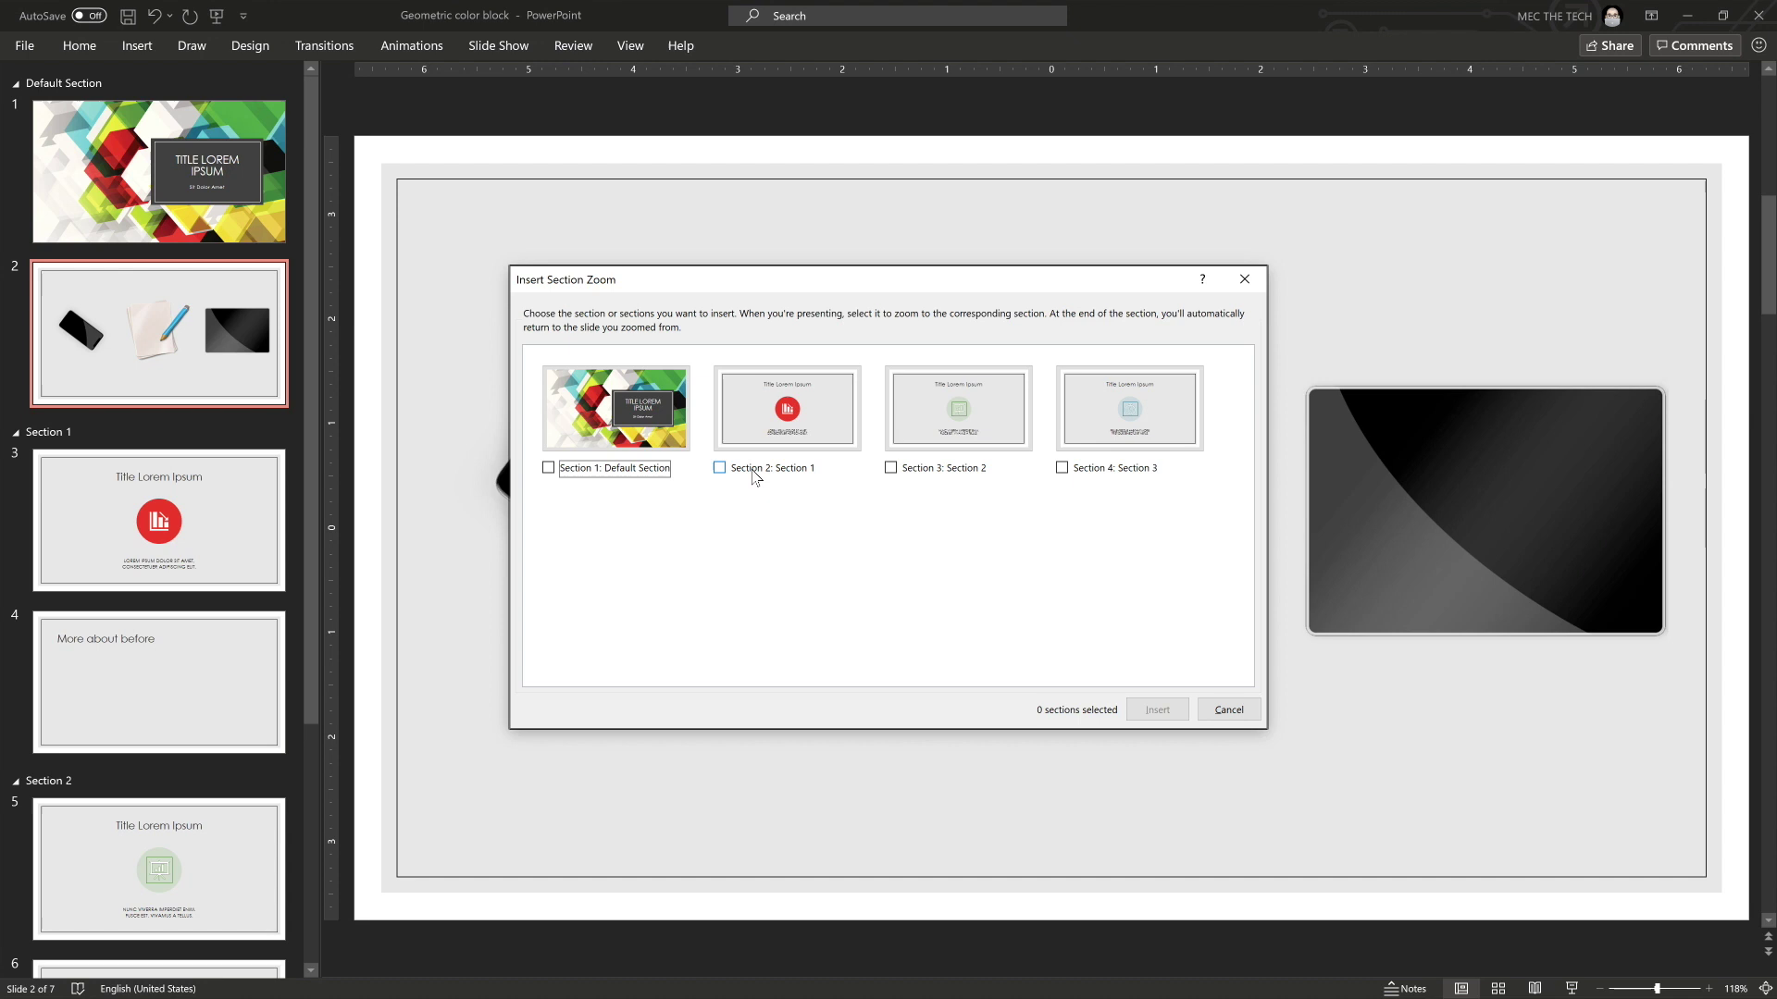
{"action": "left_click", "coordinate": [719, 468]}
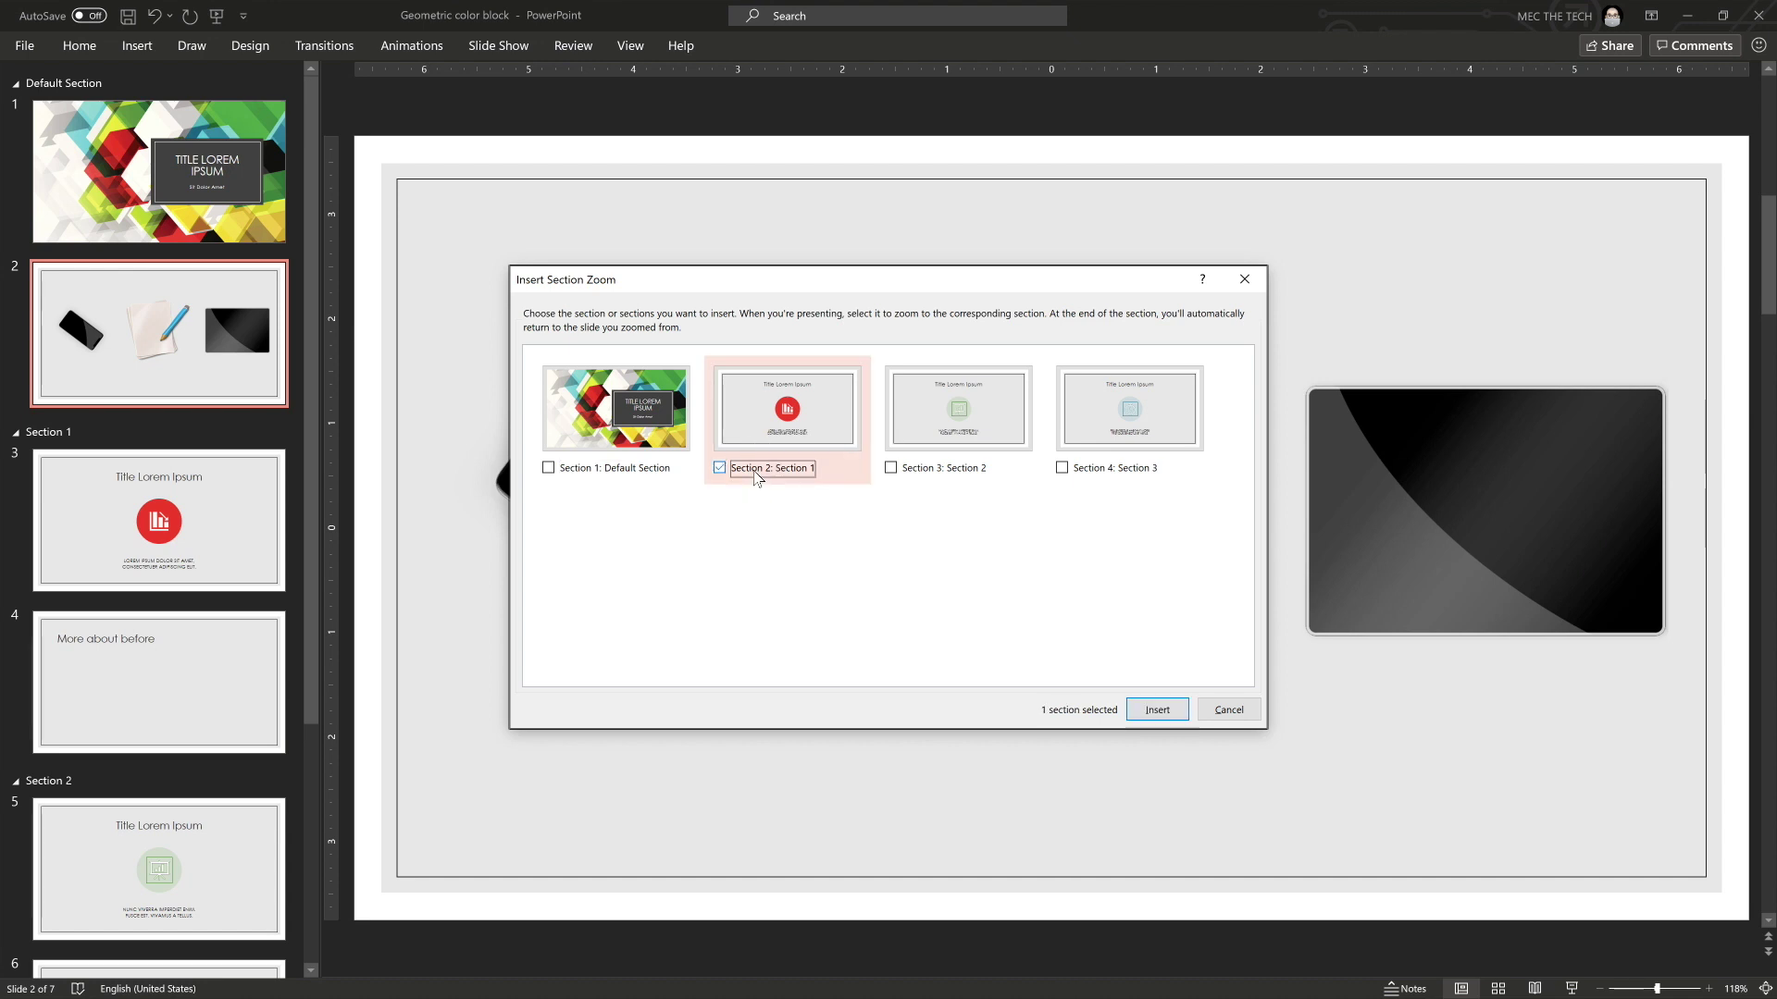
{"action": "left_click", "coordinate": [890, 468]}
{"action": "left_click", "coordinate": [1063, 468]}
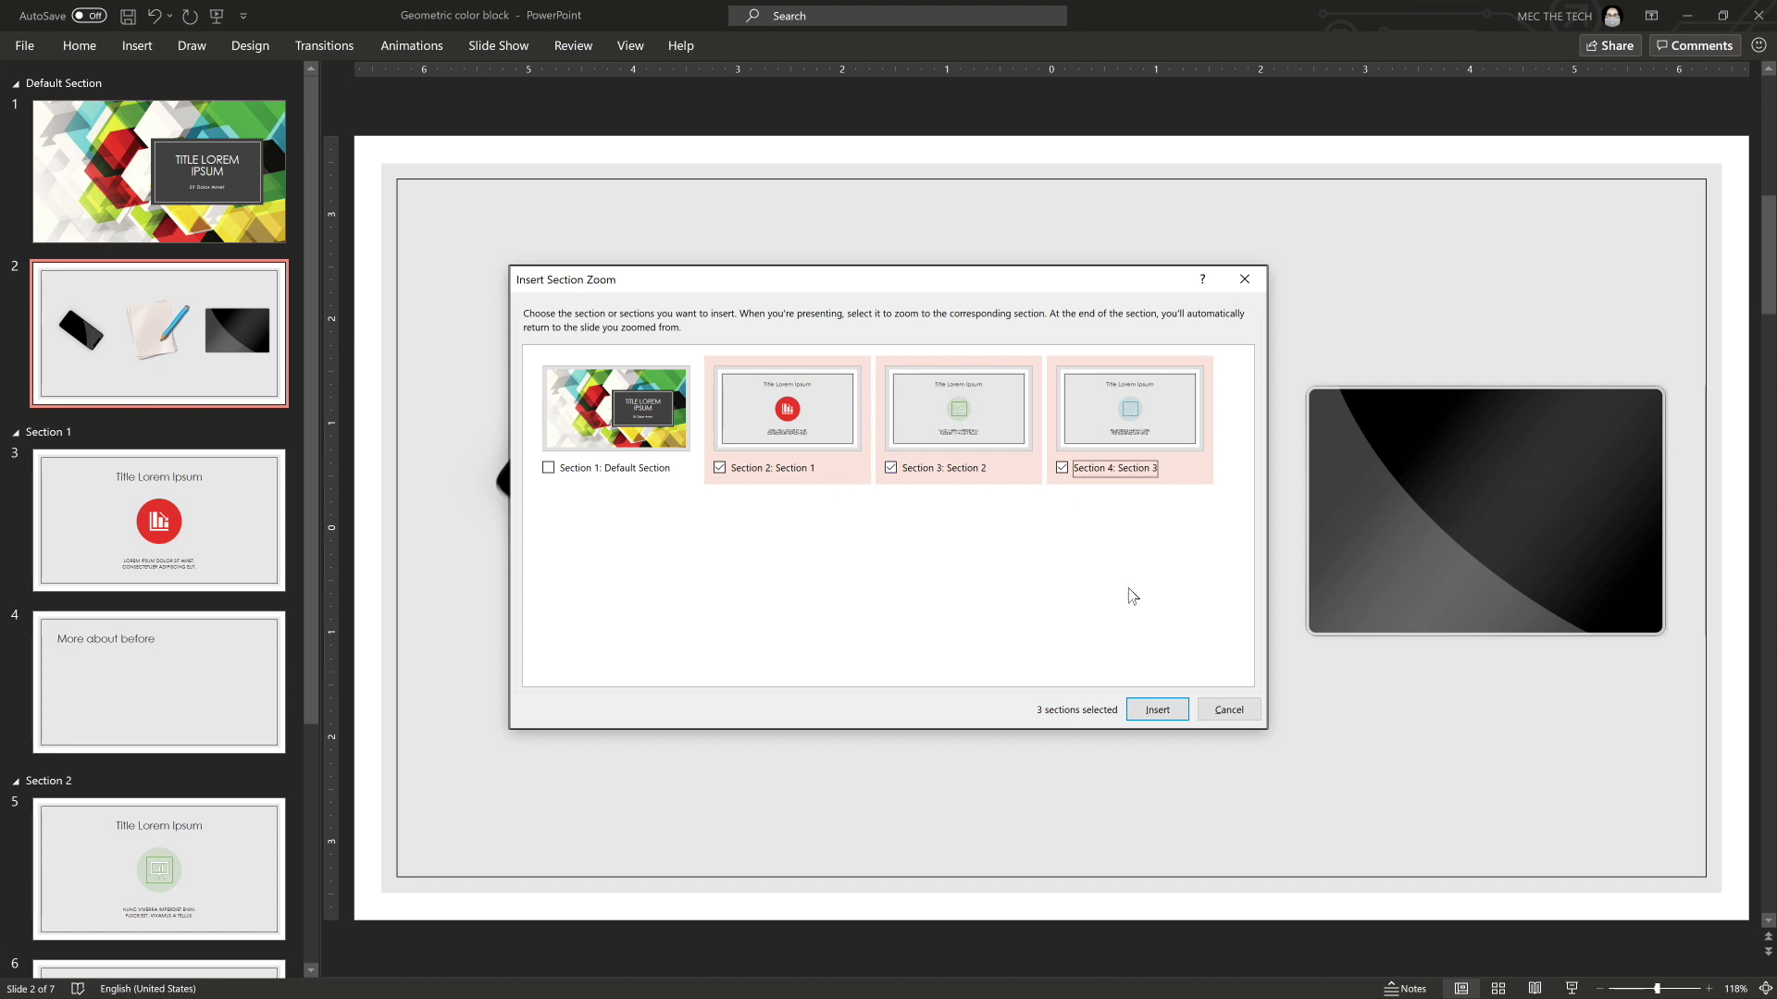
{"action": "left_click", "coordinate": [1156, 709]}
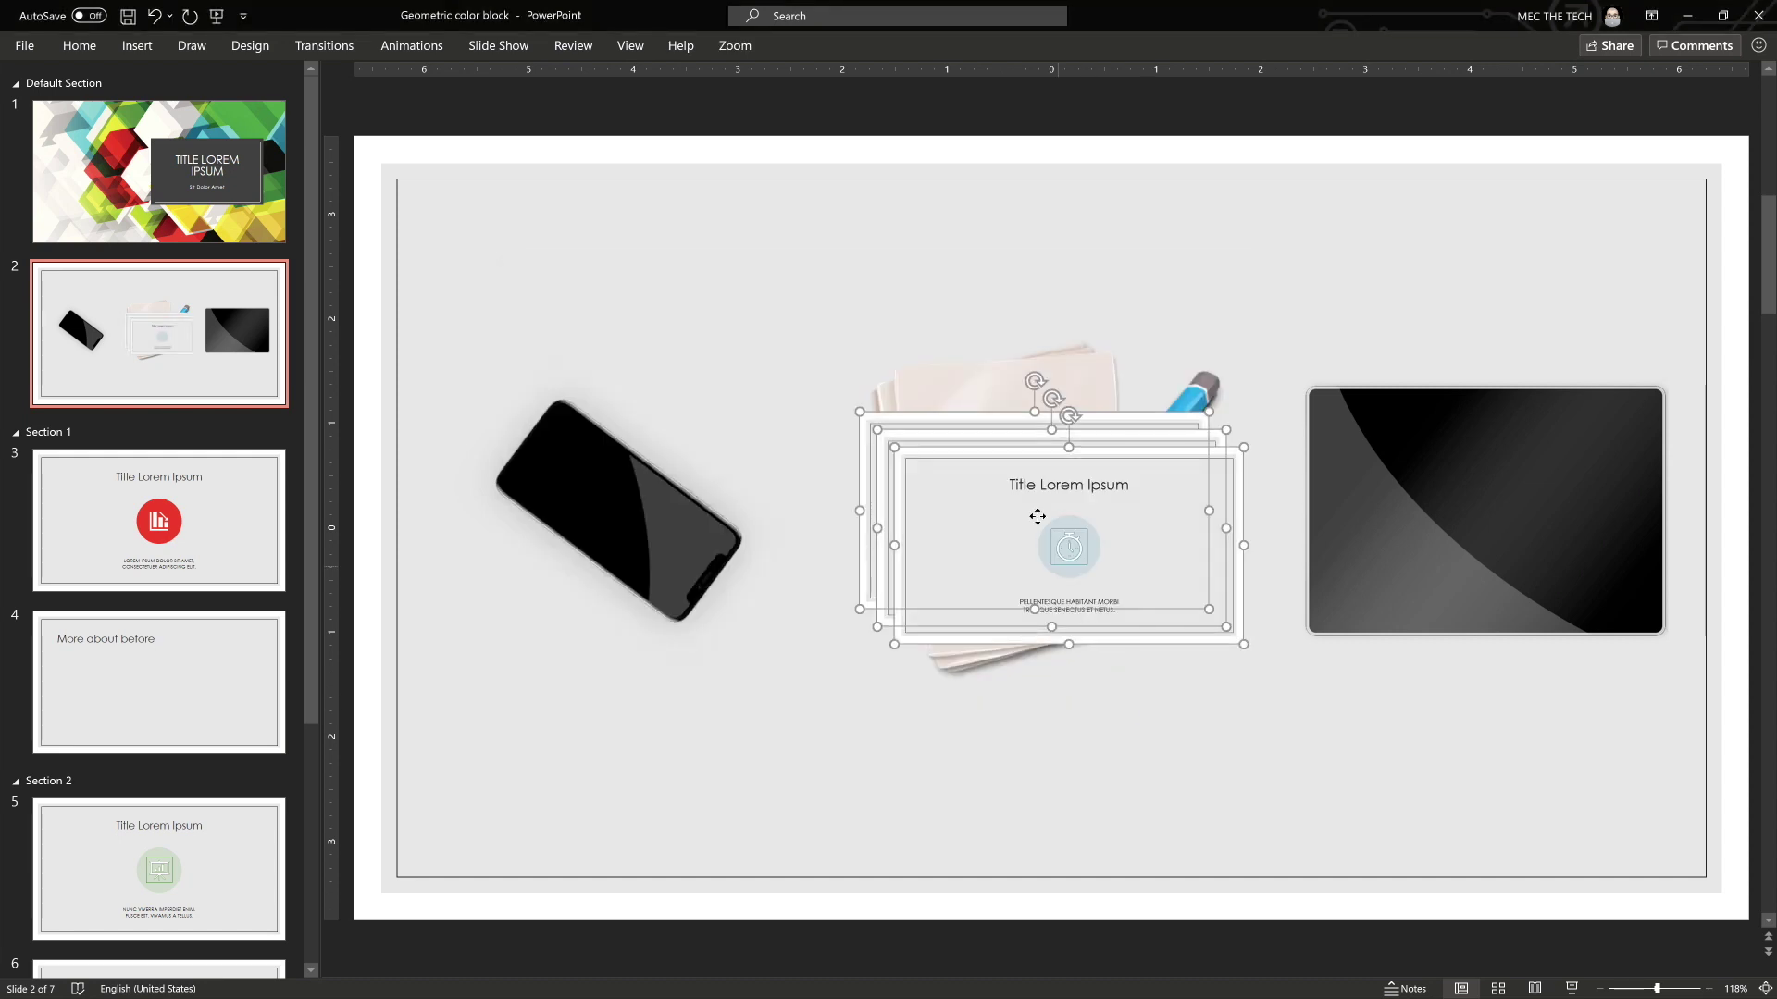
Step: Move the front section zoom onto the tablet, and tilt and shrink the green one onto the paper
{"action": "left_click_drag", "start_coordinate": [1032, 500], "coordinate": [1061, 625]}
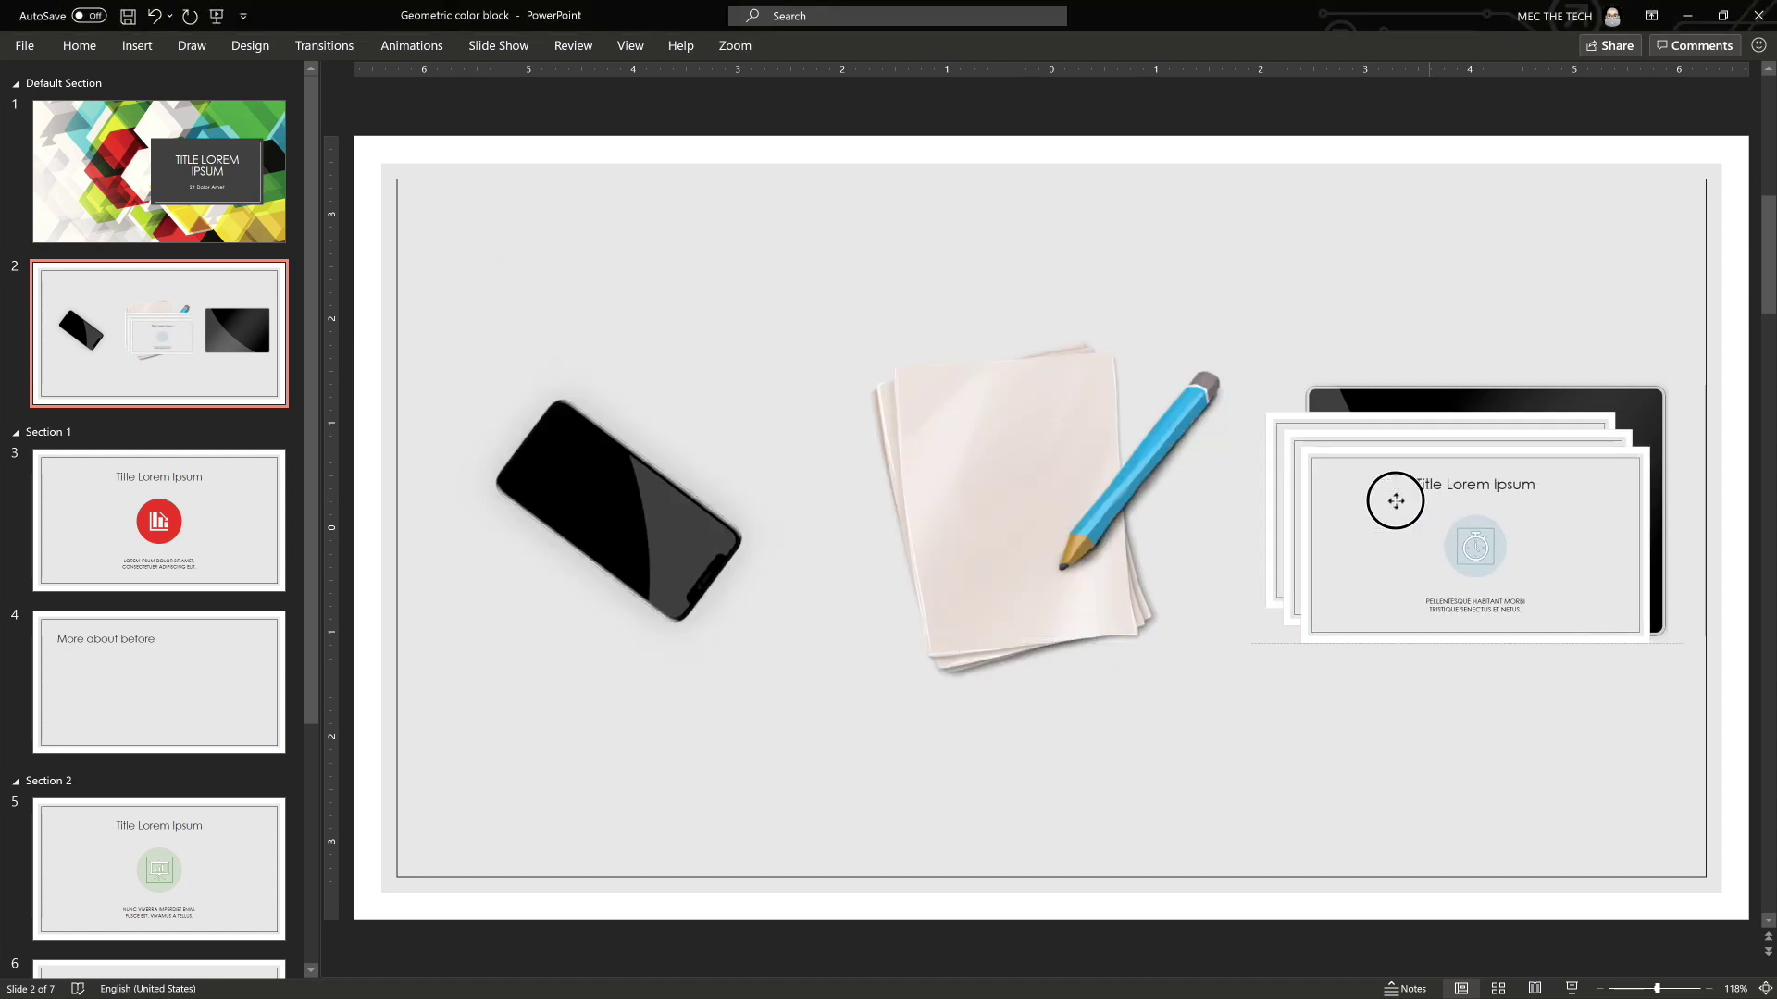
{"action": "left_click", "coordinate": [1113, 331]}
{"action": "left_click", "coordinate": [1066, 703]}
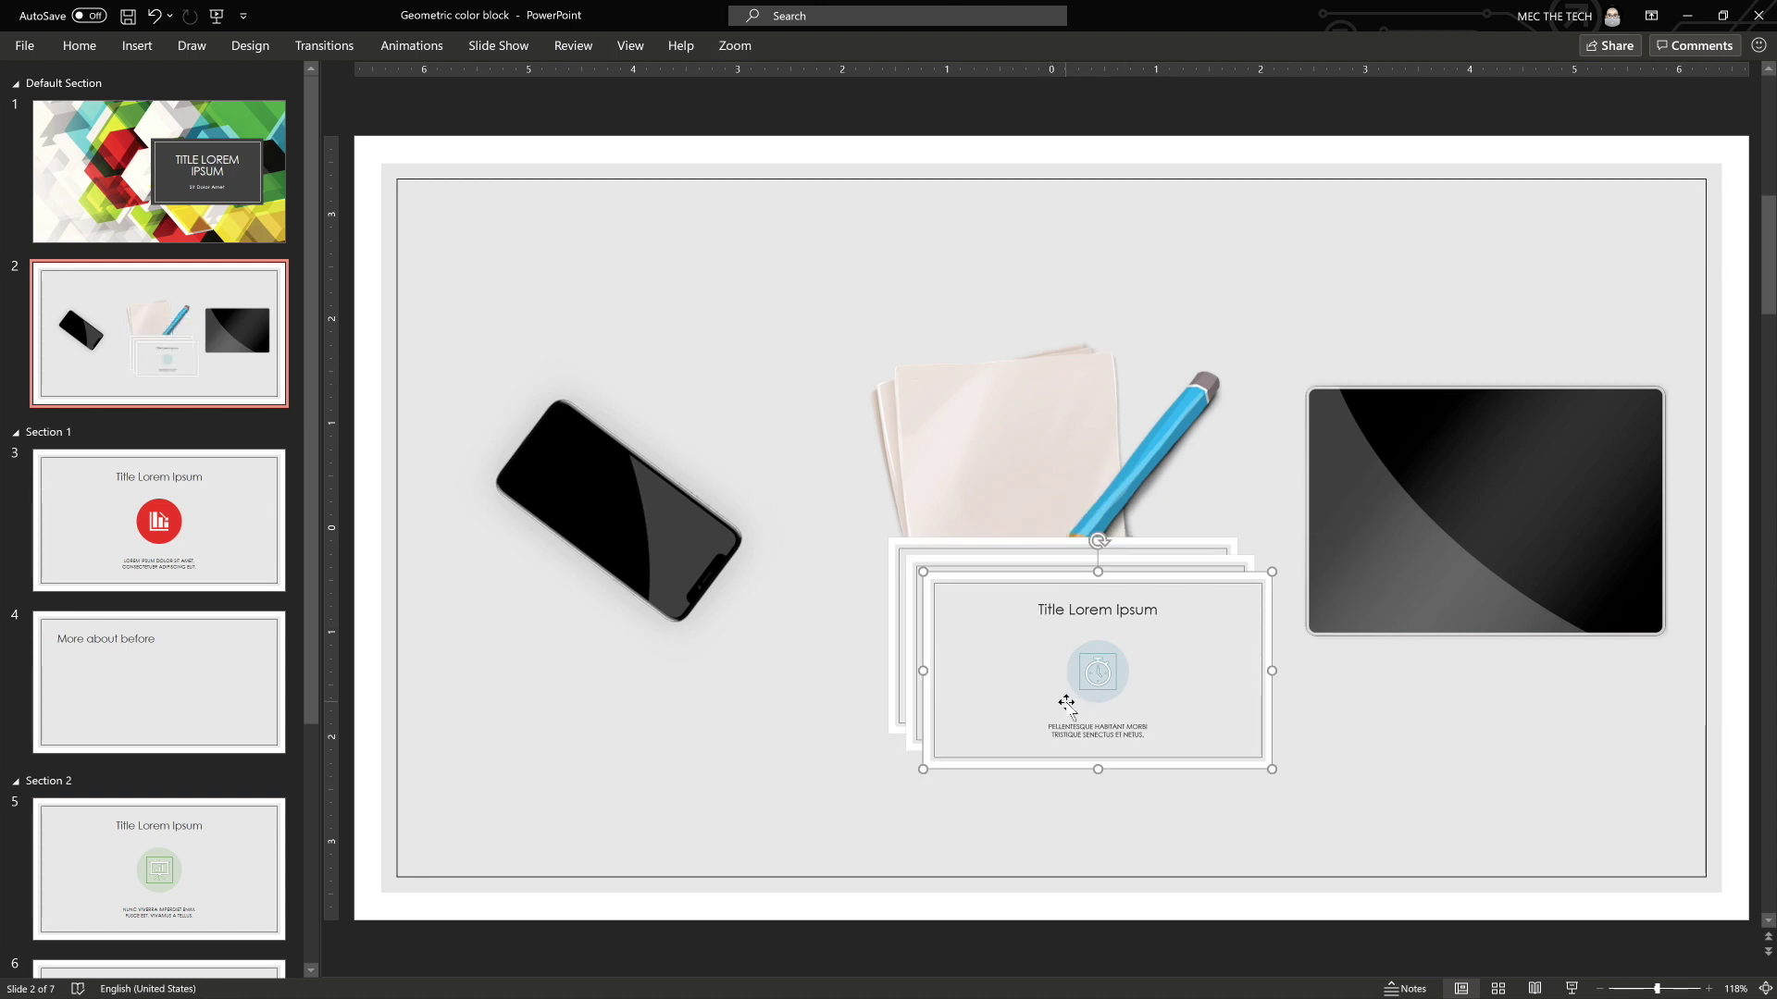
{"action": "left_click_drag", "start_coordinate": [1033, 677], "coordinate": [1422, 511]}
{"action": "mouse_move", "coordinate": [991, 647]}
{"action": "left_mouse_down"}
{"action": "mouse_move", "coordinate": [993, 445]}
{"action": "mouse_move", "coordinate": [1005, 473]}
{"action": "left_mouse_up"}
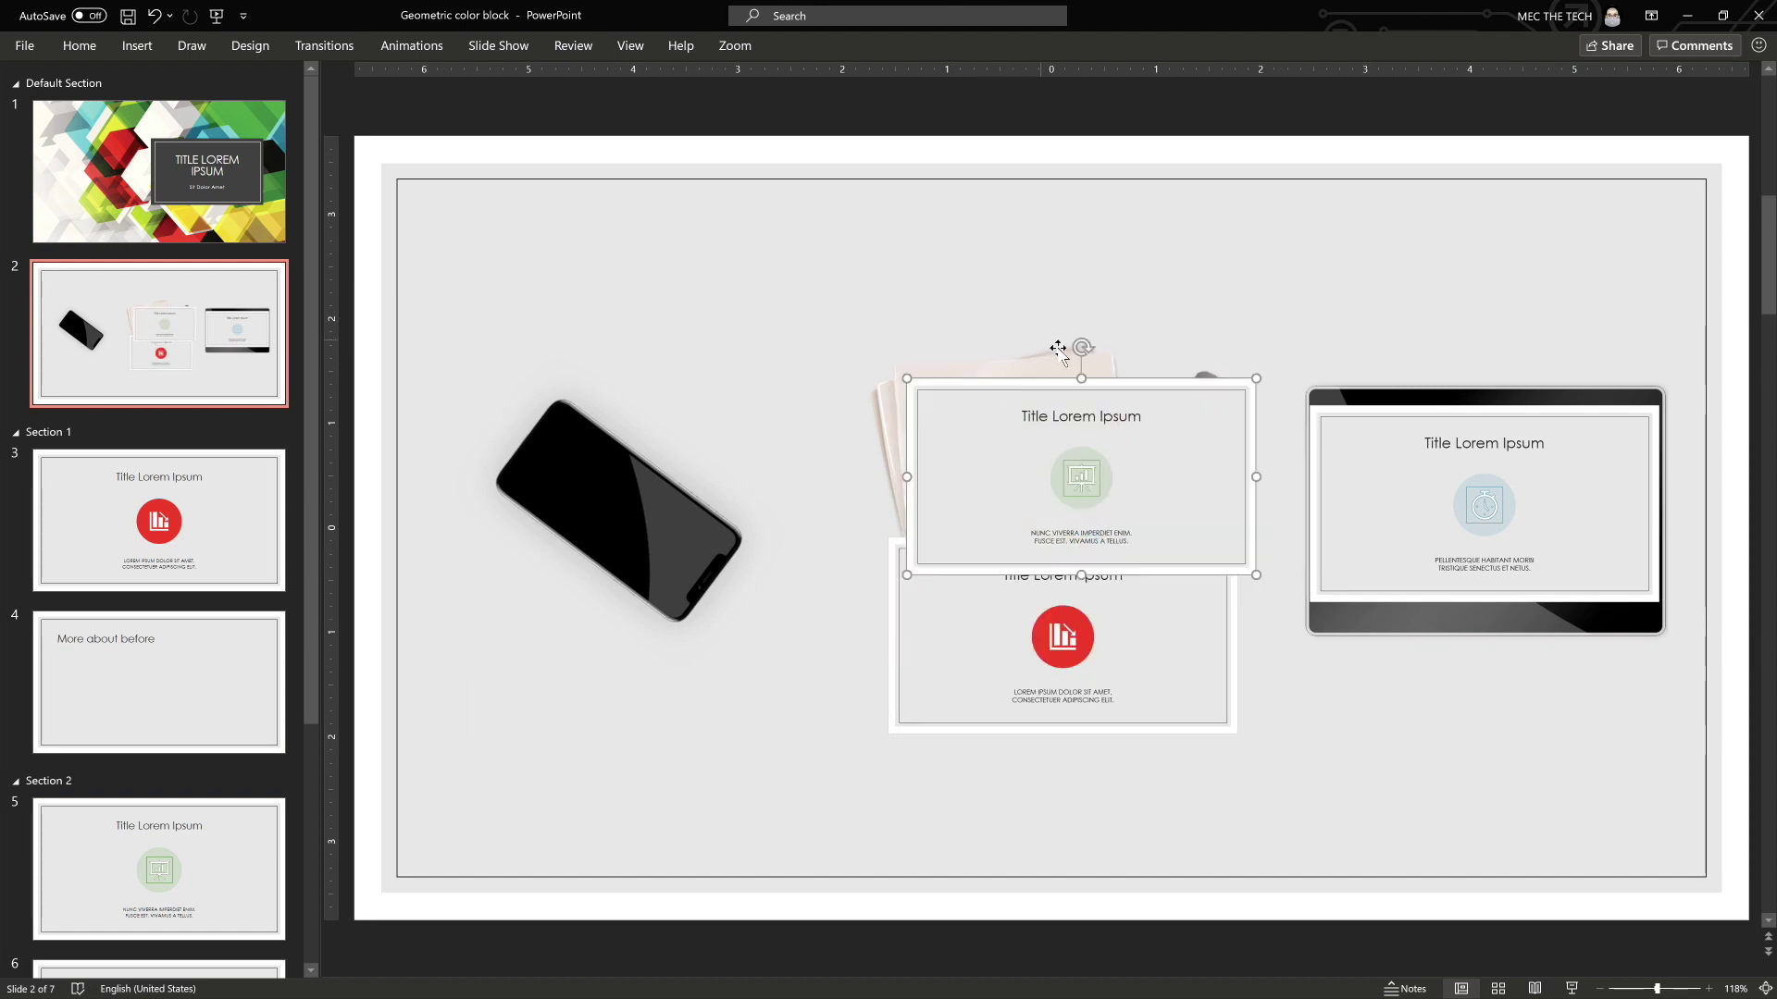
{"action": "left_click_drag", "start_coordinate": [1080, 346], "coordinate": [1071, 347]}
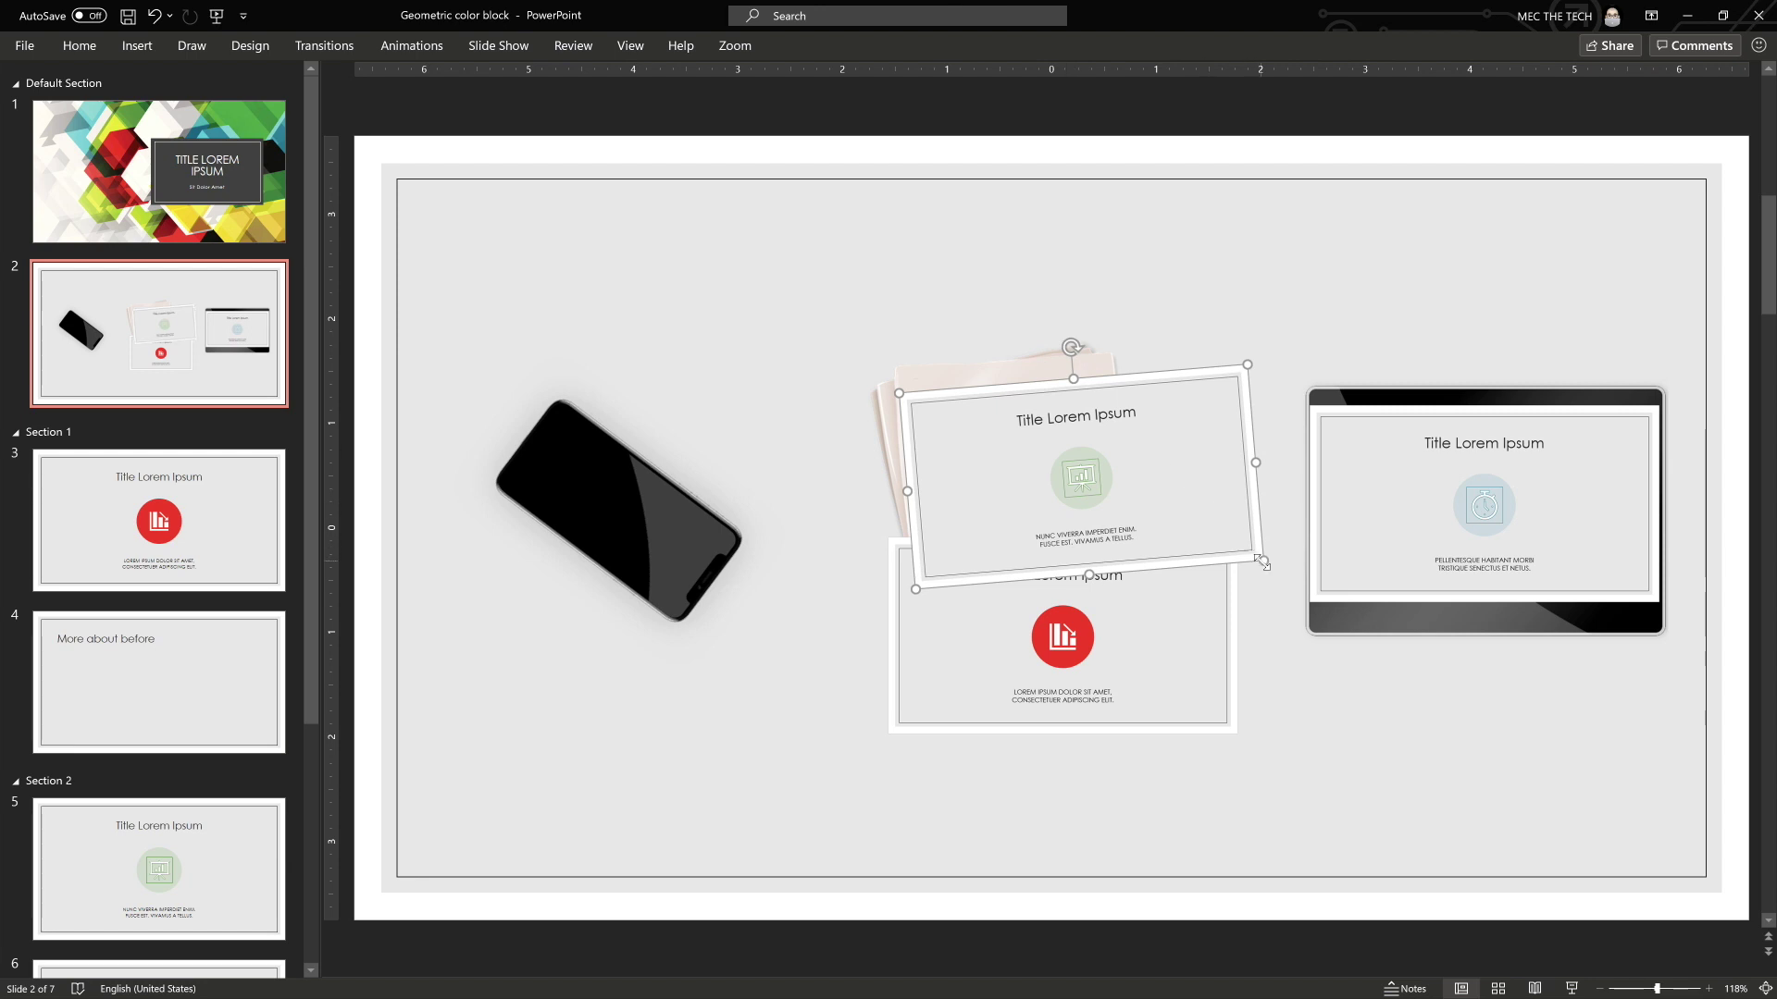
{"action": "left_click_drag", "start_coordinate": [1262, 562], "coordinate": [1122, 495]}
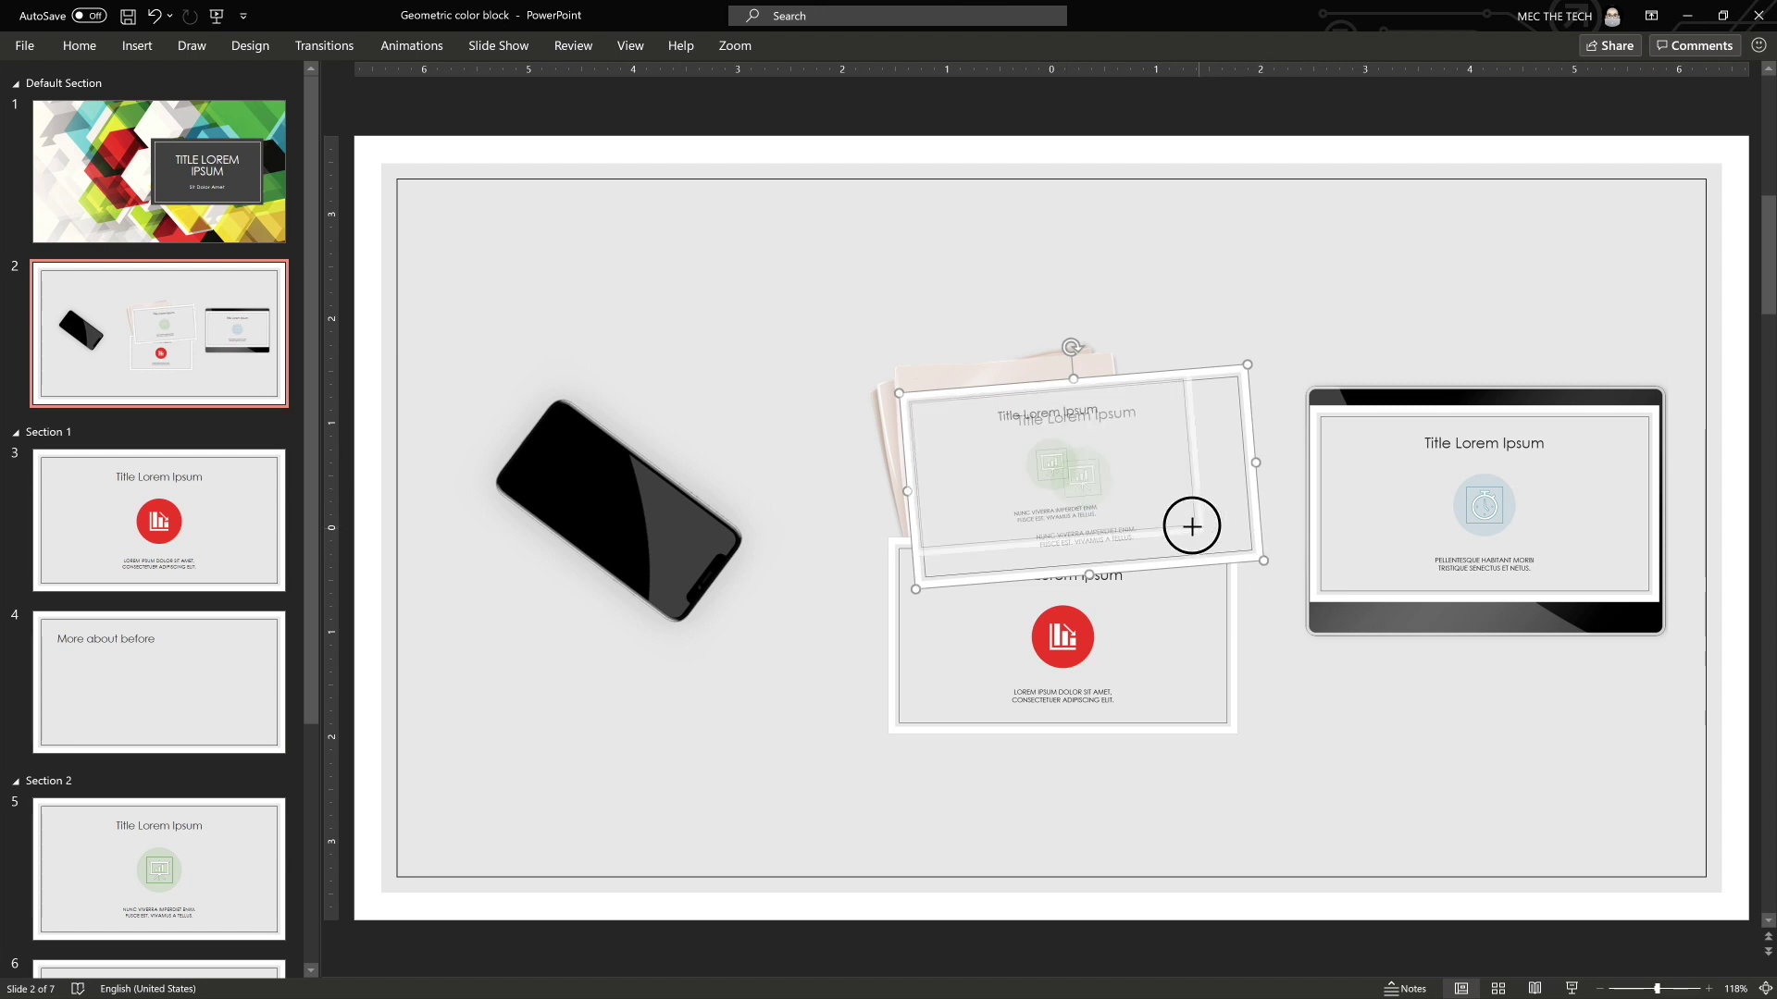
Step: Shrink and rotate the red section zoom onto the phone screen, then nudge the paper thumbnail into place
{"action": "left_click", "coordinate": [1094, 606]}
{"action": "left_click_drag", "start_coordinate": [1236, 538], "coordinate": [1118, 606]}
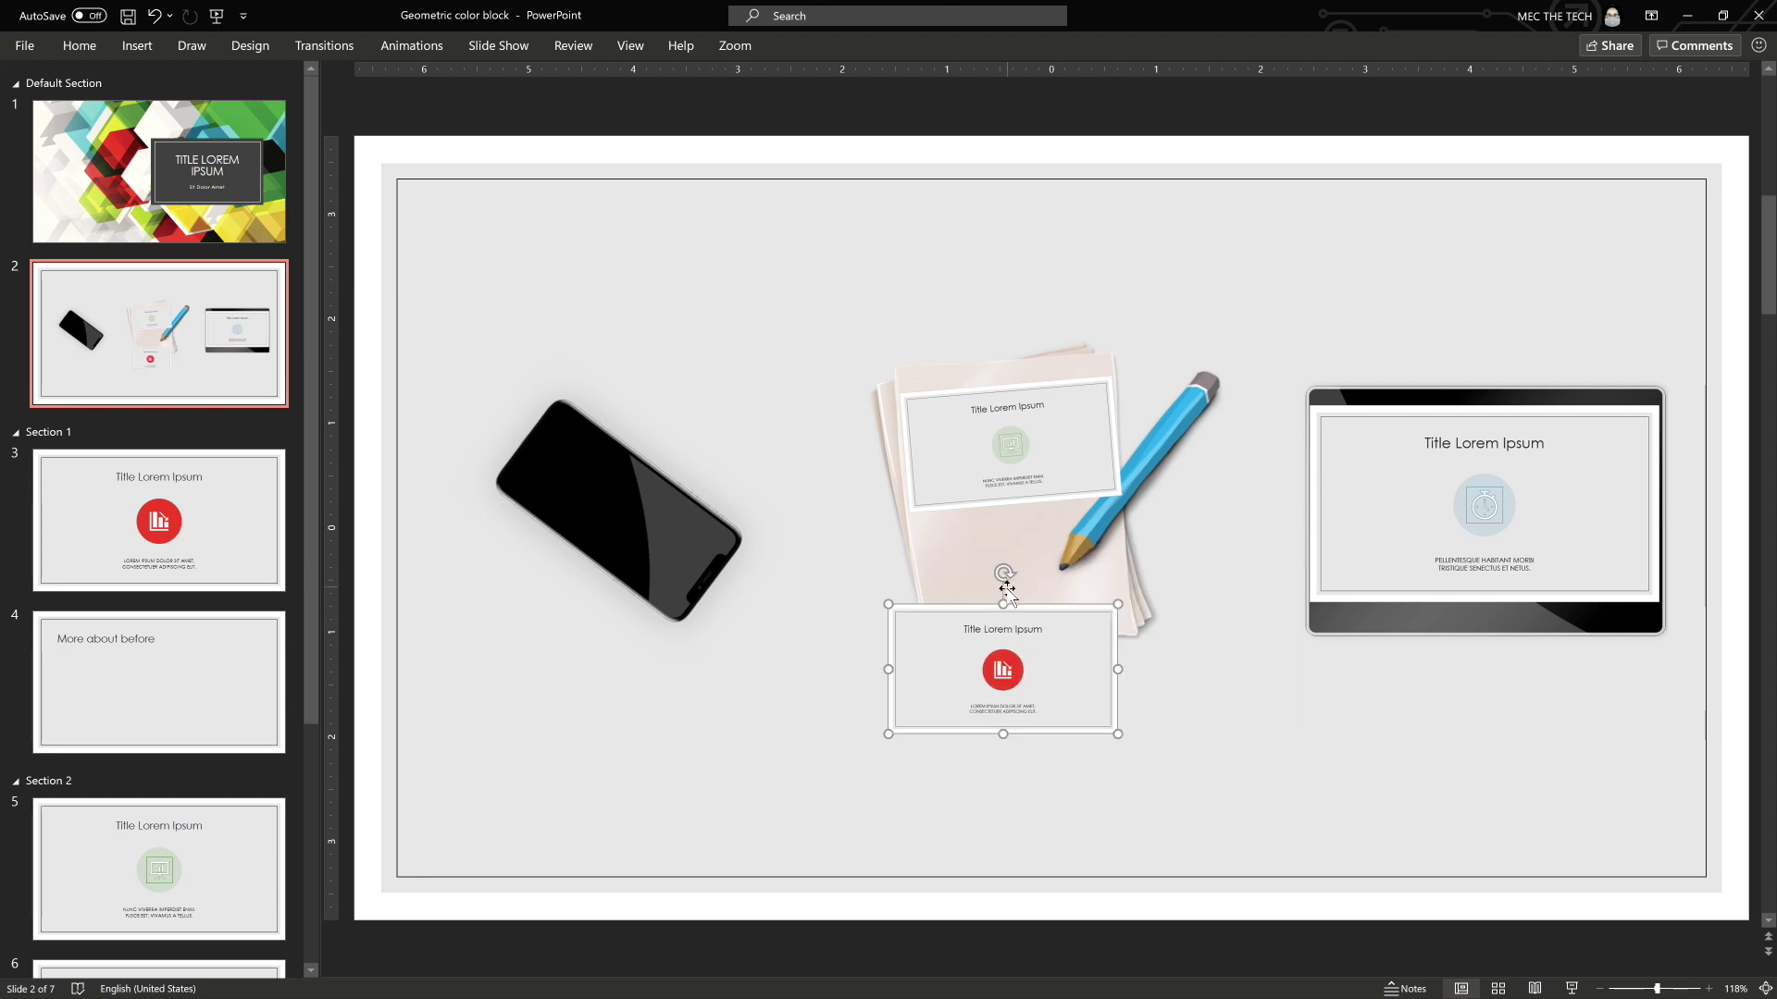
{"action": "mouse_move", "coordinate": [1007, 588]}
{"action": "left_mouse_down"}
{"action": "mouse_move", "coordinate": [756, 588]}
{"action": "mouse_move", "coordinate": [648, 412]}
{"action": "mouse_move", "coordinate": [669, 408]}
{"action": "left_mouse_up"}
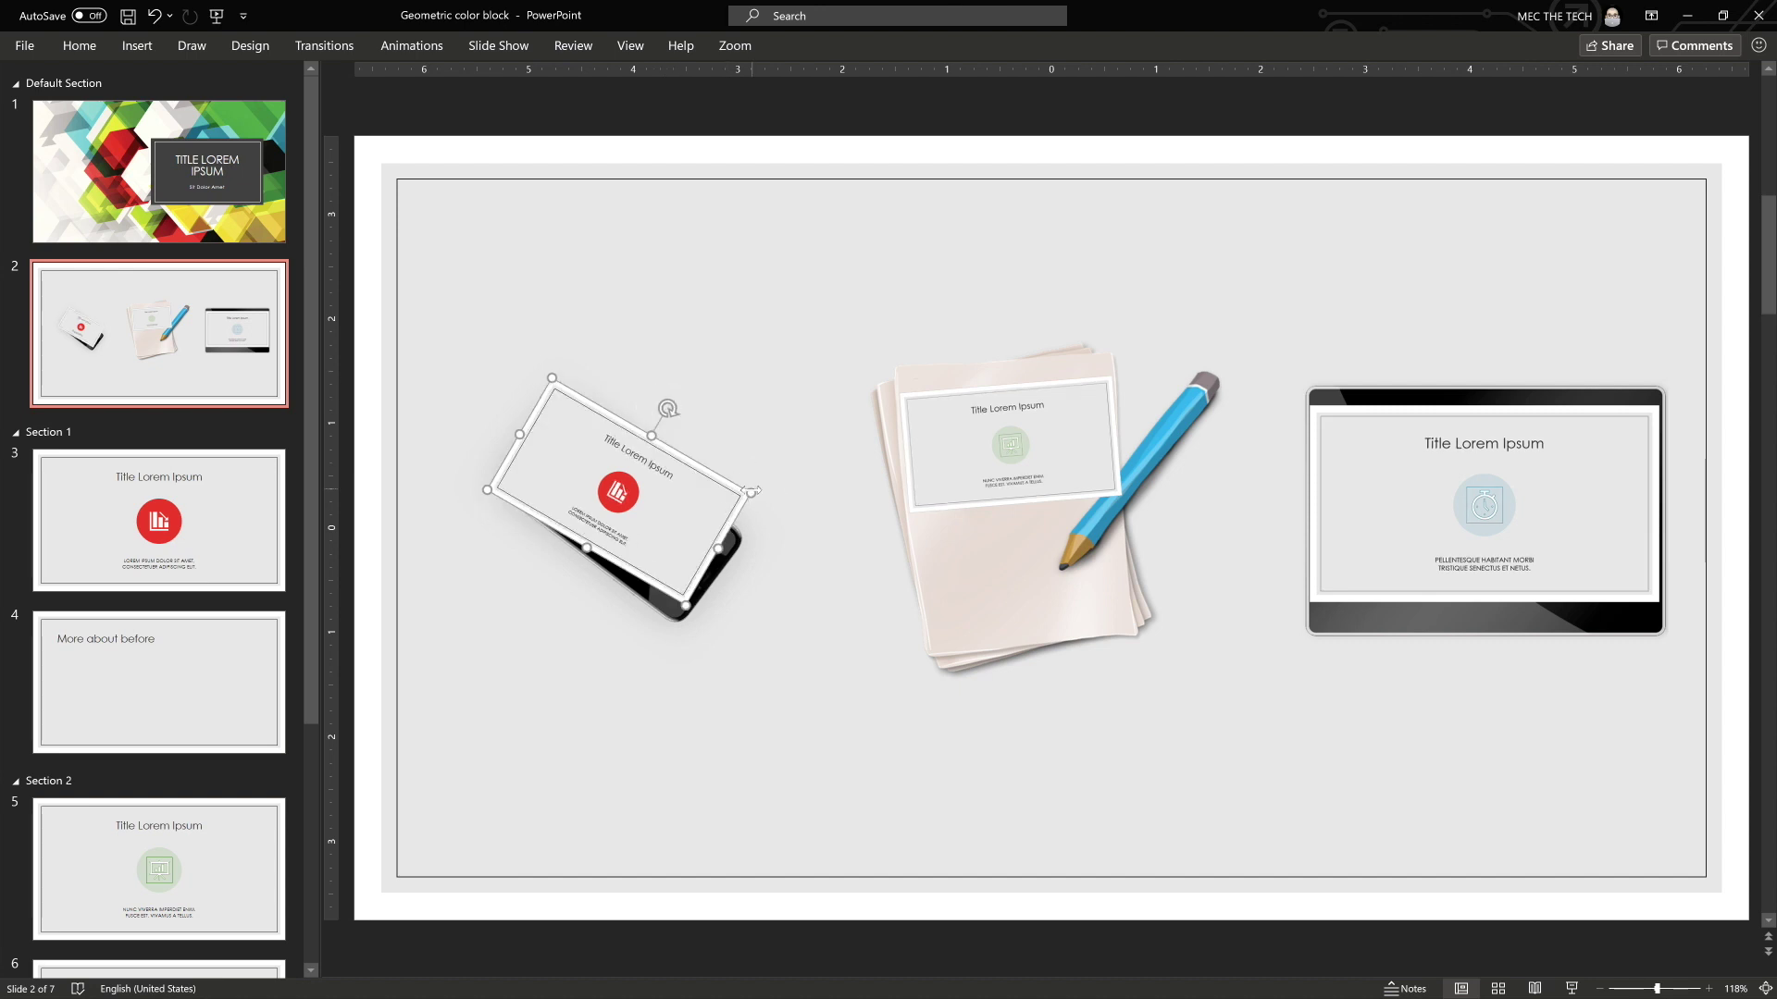
{"action": "mouse_move", "coordinate": [754, 491]}
{"action": "left_mouse_down"}
{"action": "mouse_move", "coordinate": [687, 491]}
{"action": "mouse_move", "coordinate": [631, 521]}
{"action": "left_mouse_up"}
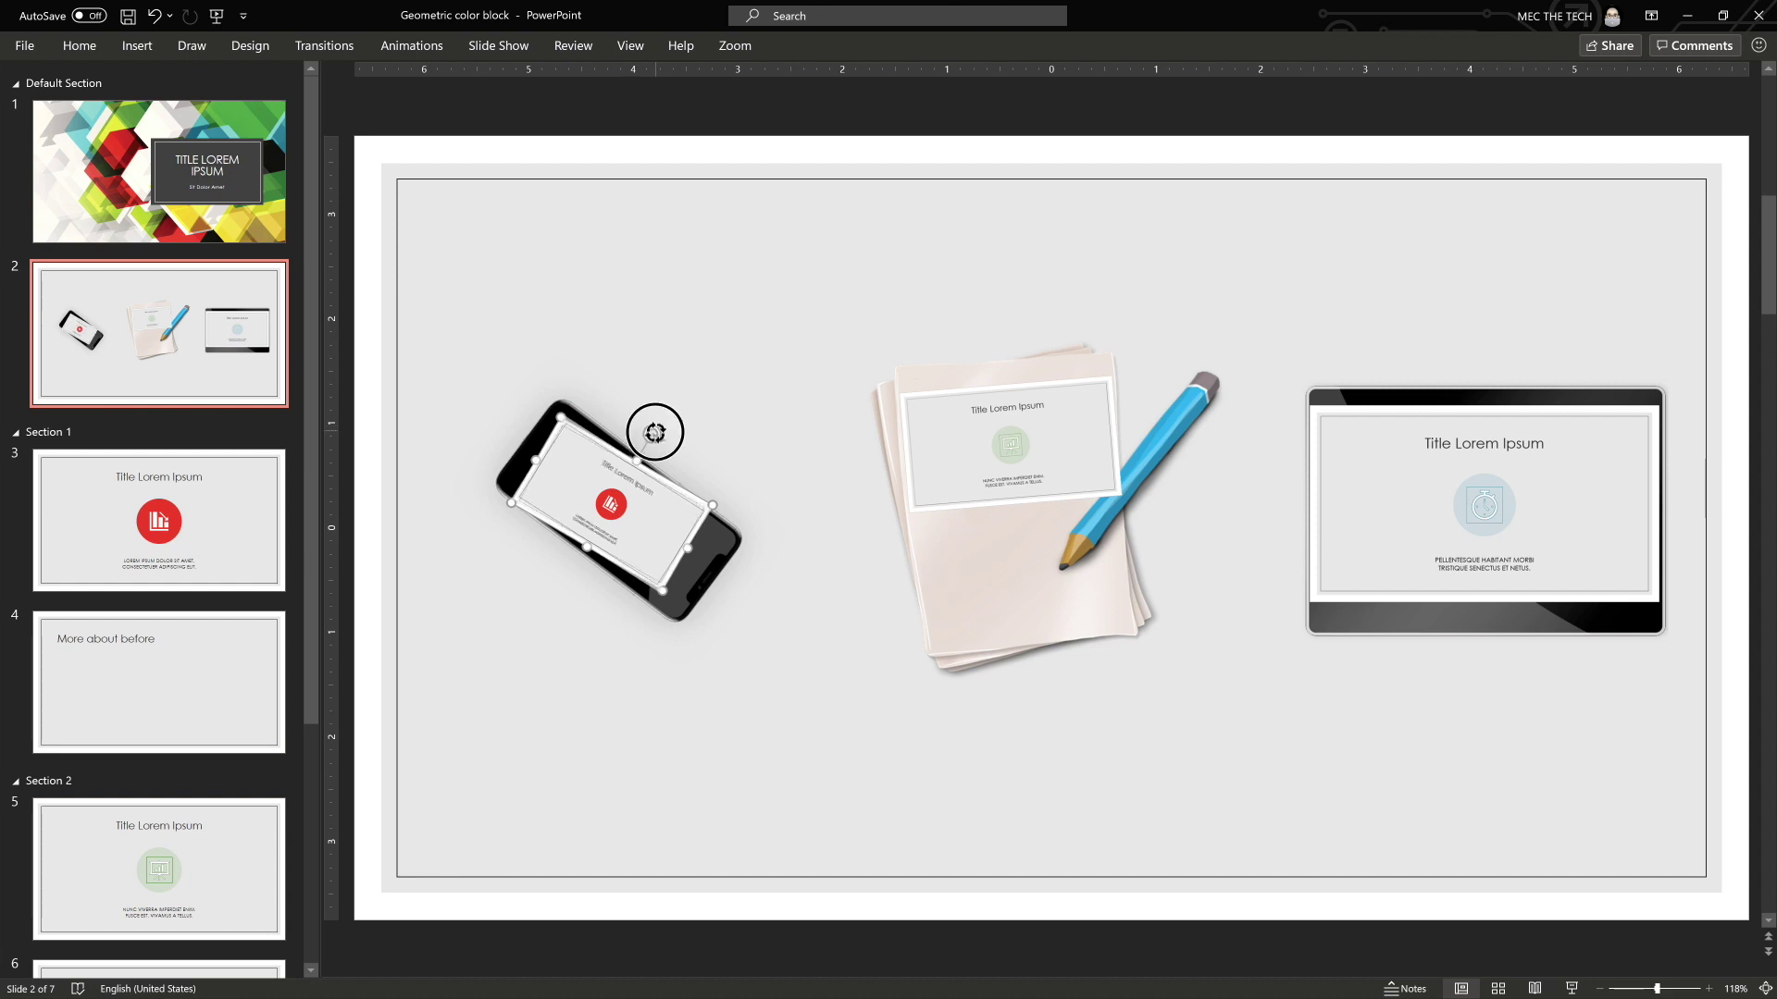
{"action": "left_click_drag", "start_coordinate": [655, 432], "coordinate": [660, 436]}
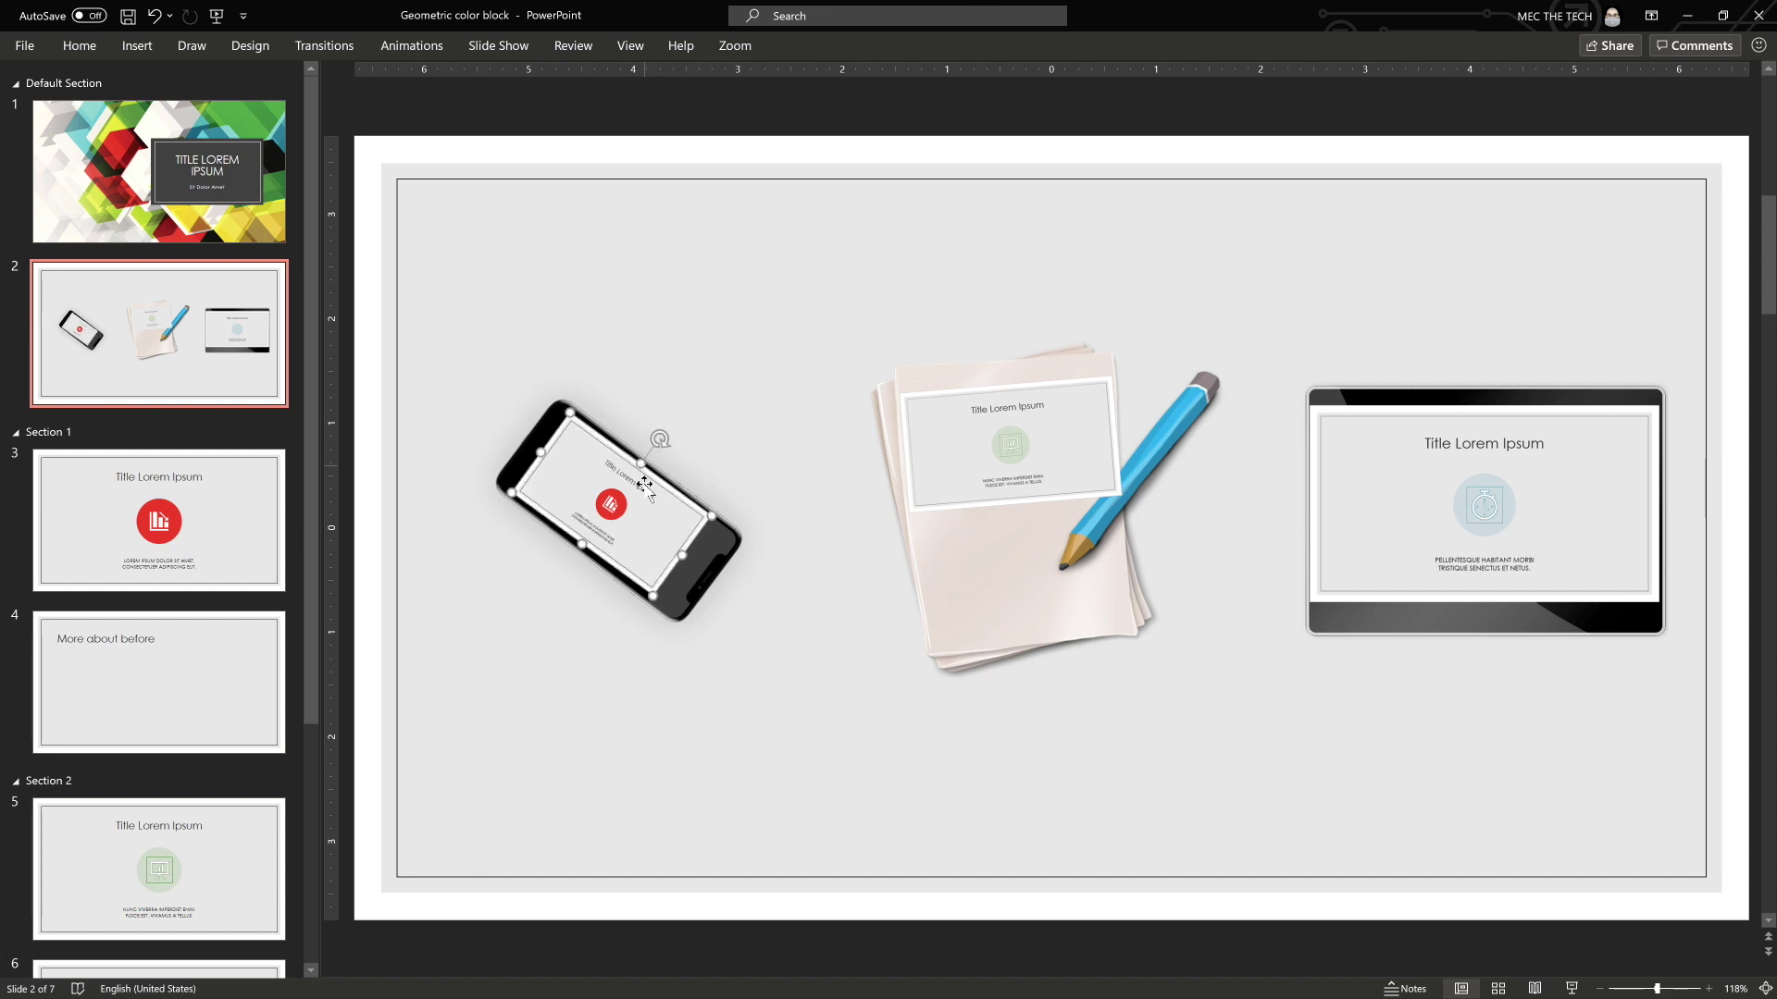
{"action": "left_click", "coordinate": [795, 378]}
{"action": "left_click", "coordinate": [954, 396]}
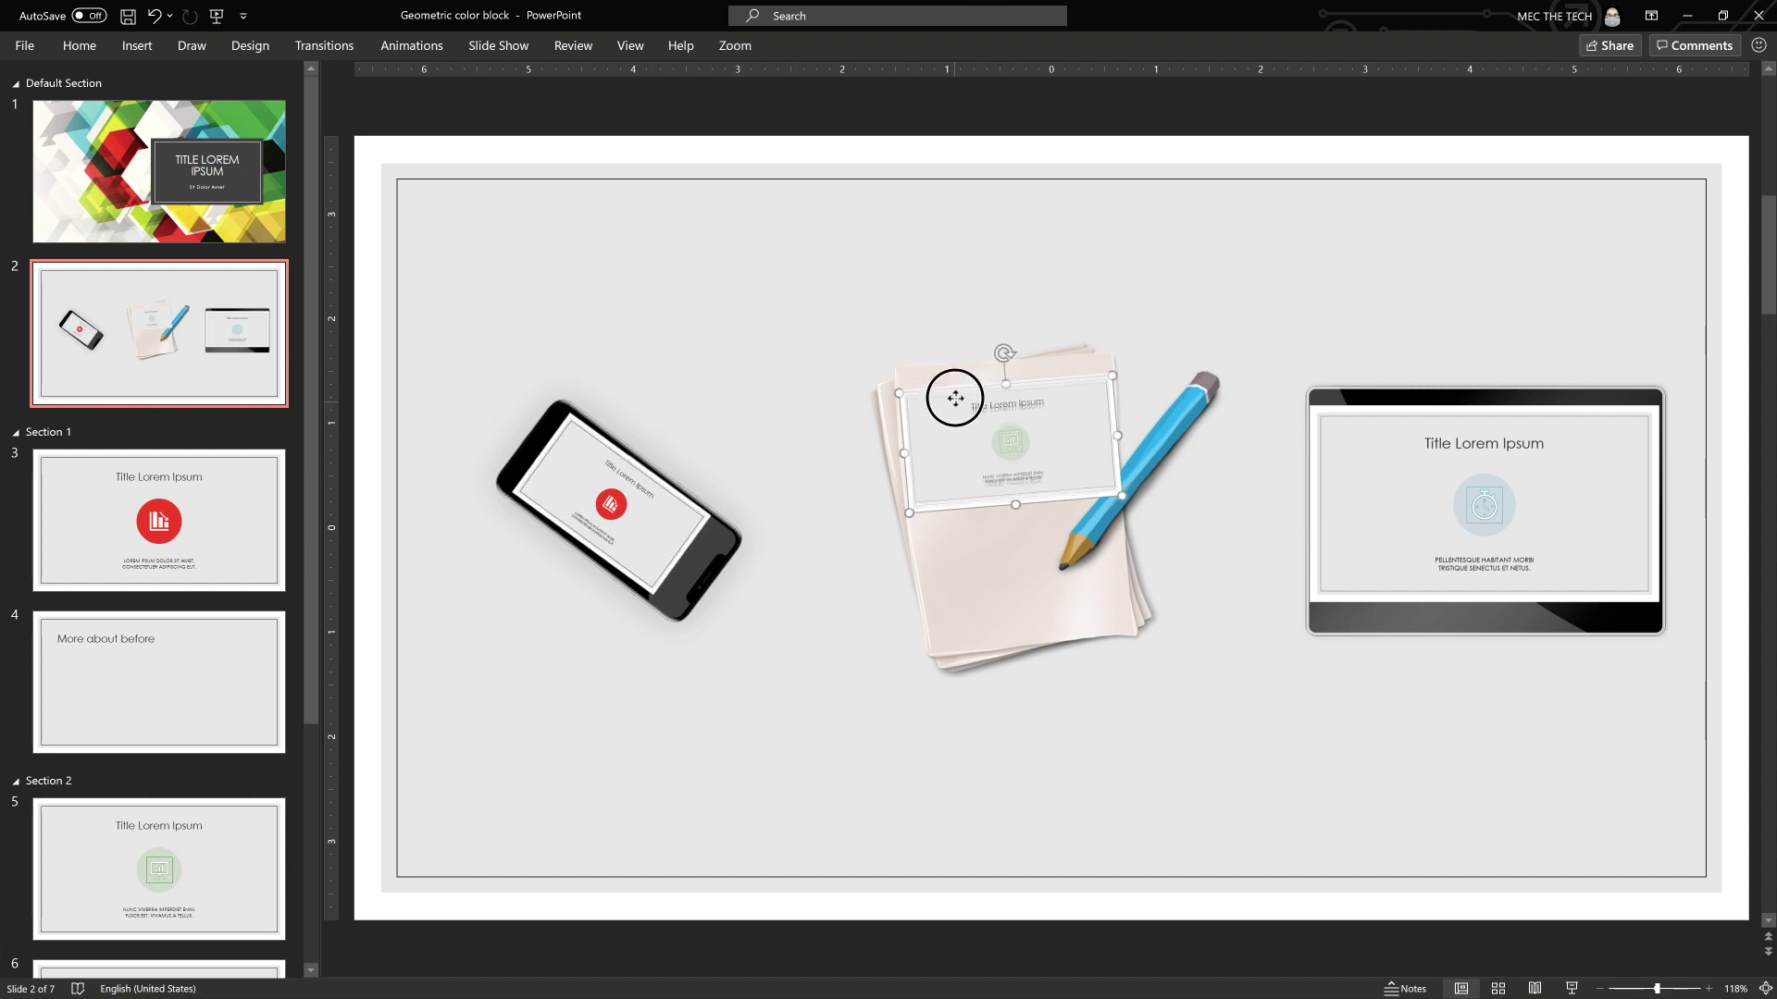
{"action": "left_click_drag", "start_coordinate": [954, 396], "coordinate": [952, 387]}
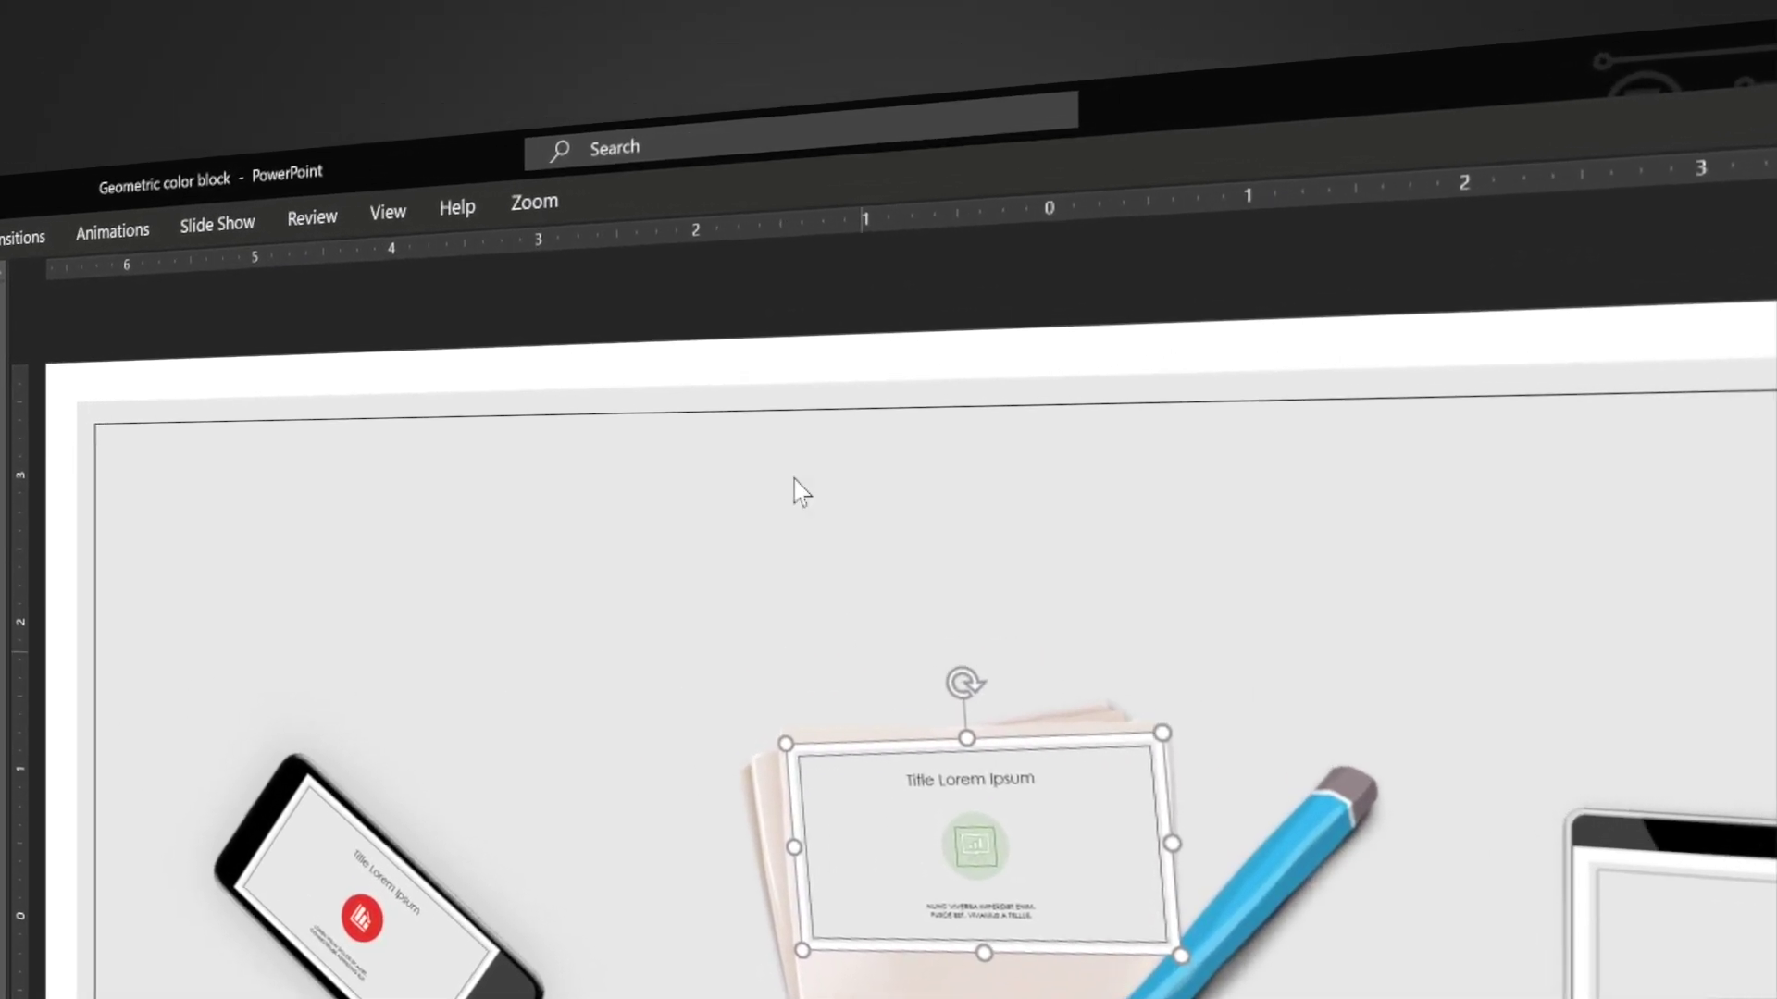
Step: Apply Zoom Background to the three section zoom cards so they blend into the overview slide
{"action": "left_click", "coordinate": [568, 181]}
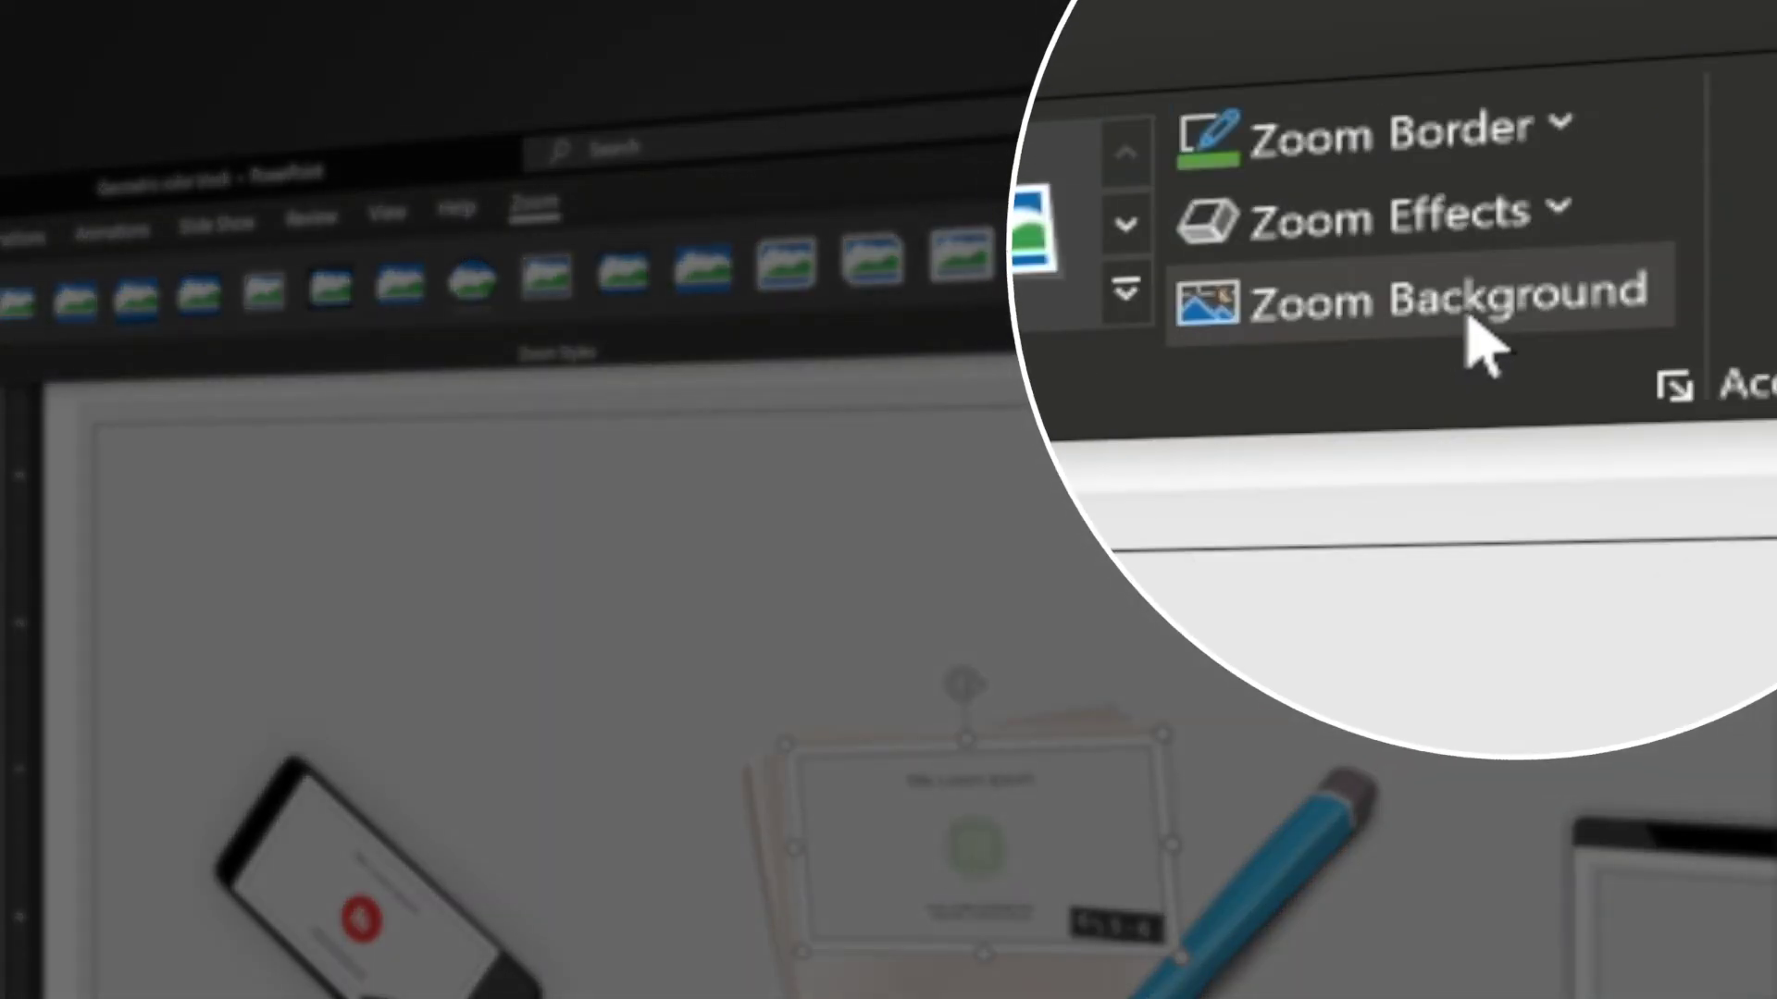
{"action": "left_click", "coordinate": [1469, 315]}
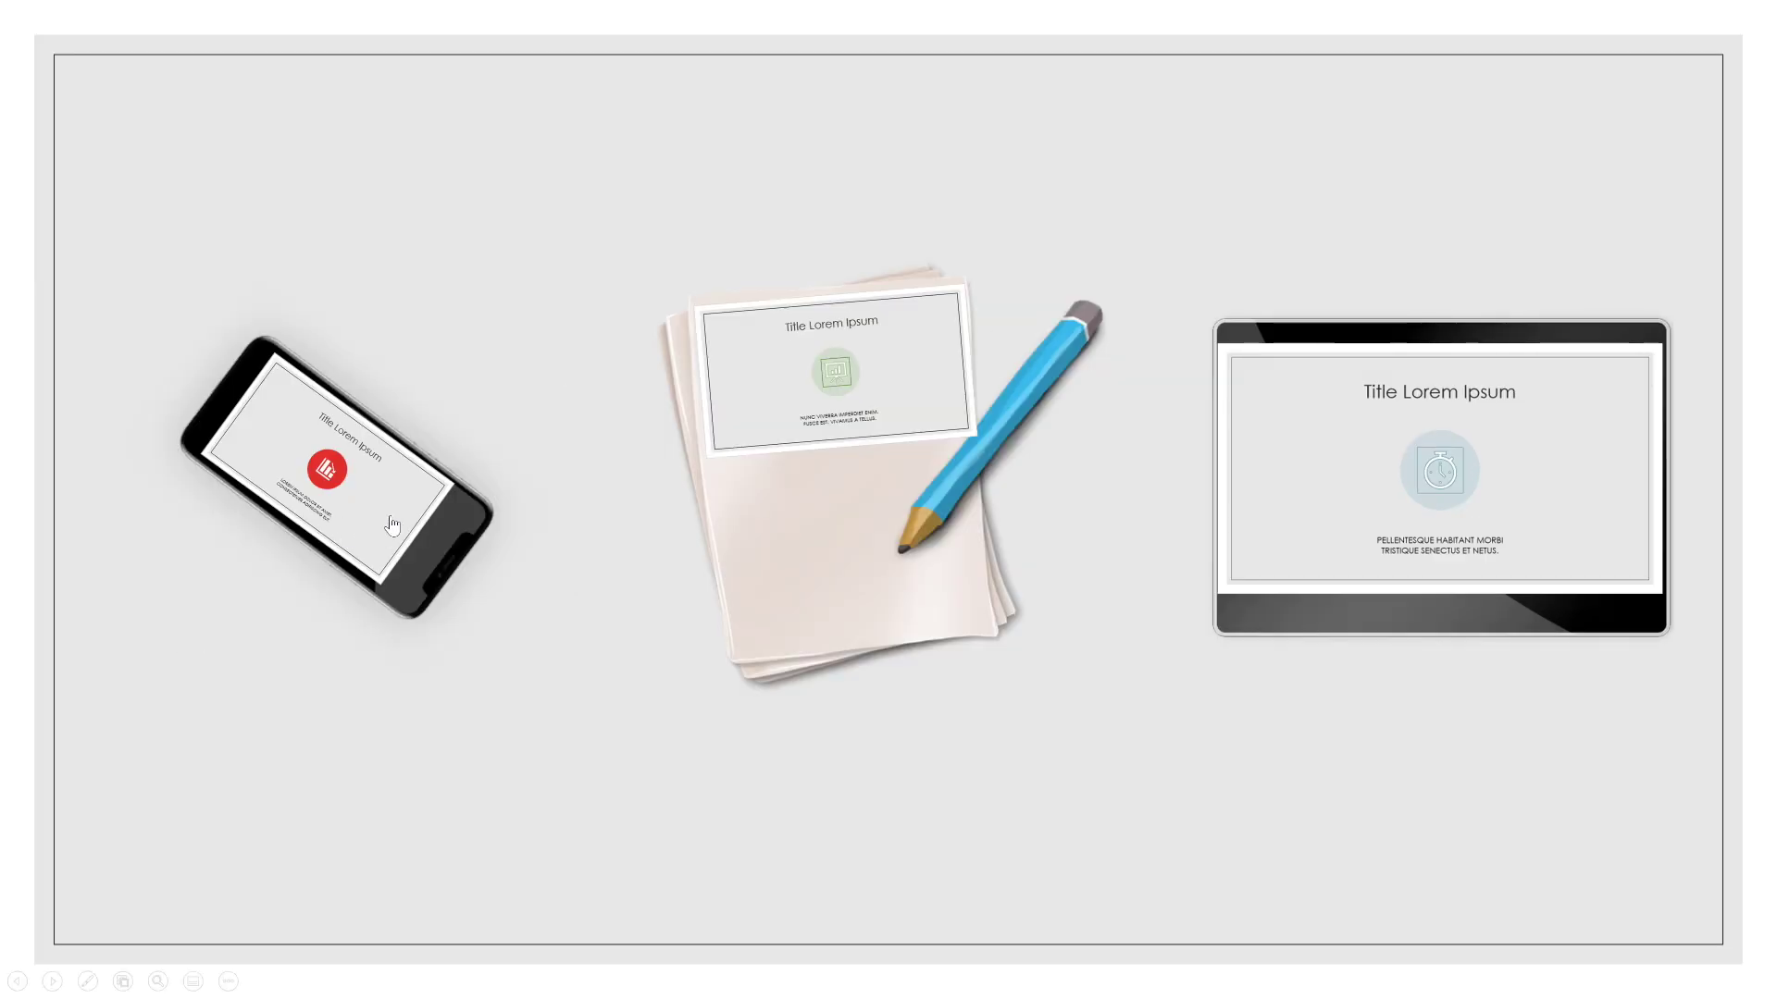
{"action": "left_click", "coordinate": [328, 469]}
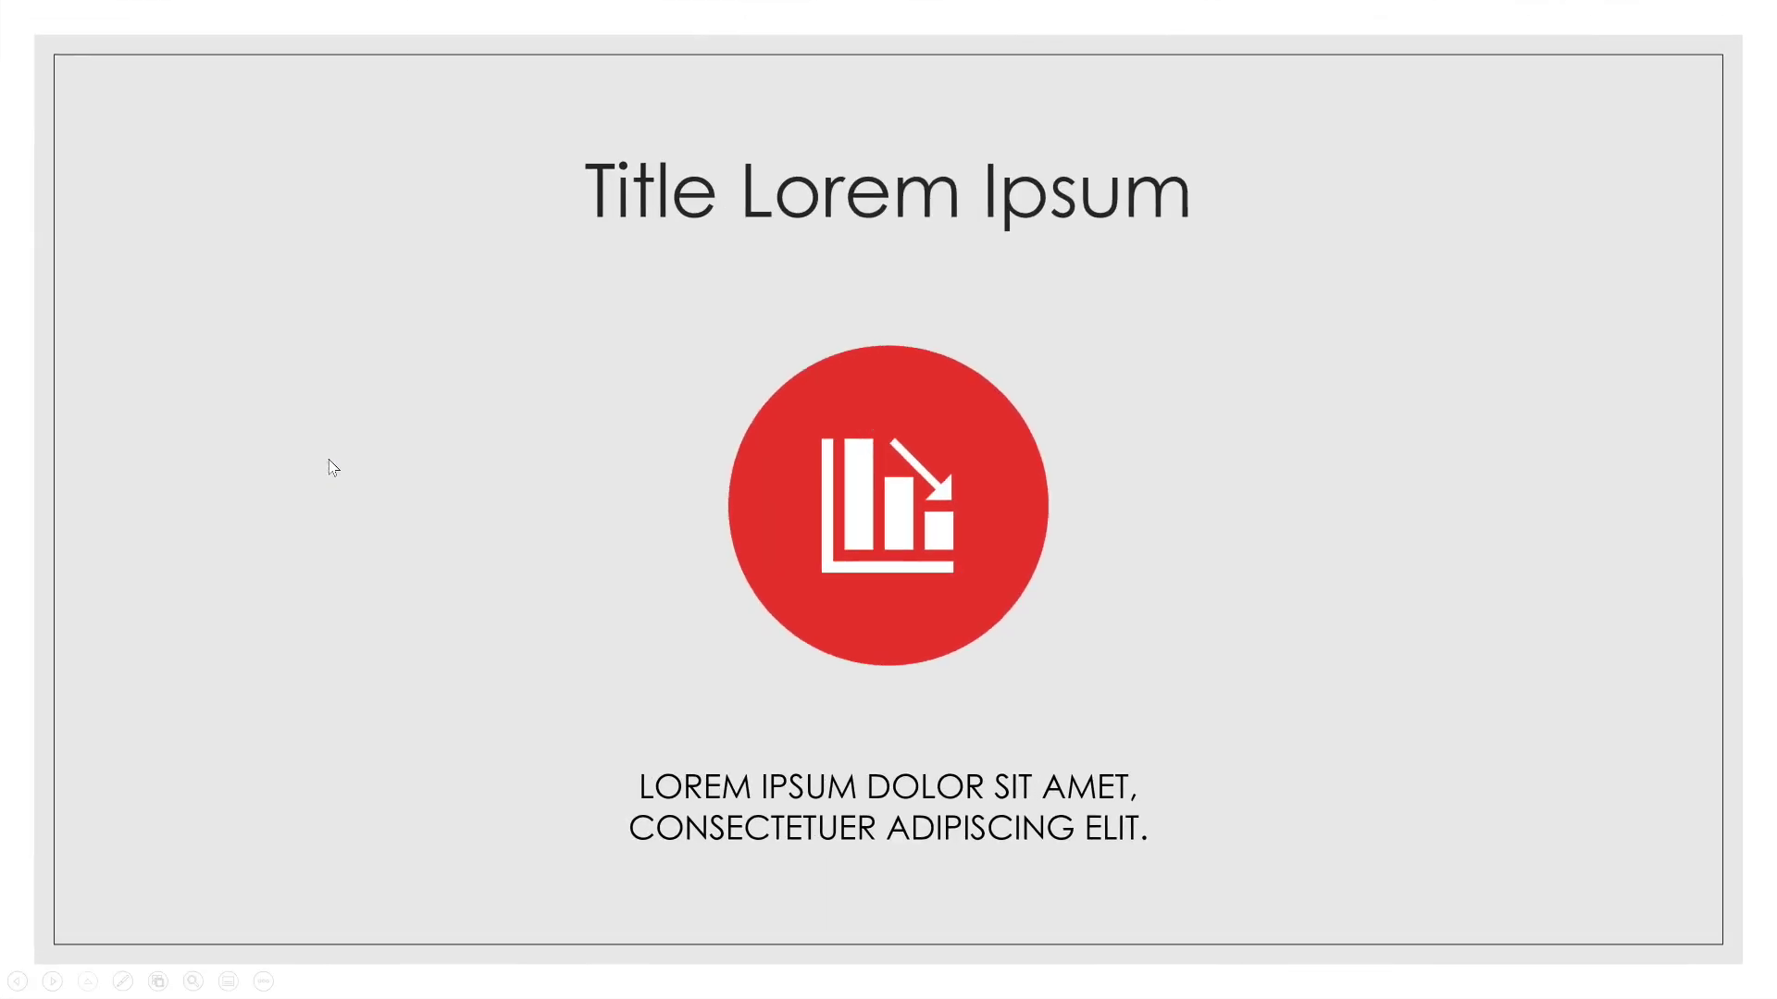
{"action": "left_click", "coordinate": [333, 467]}
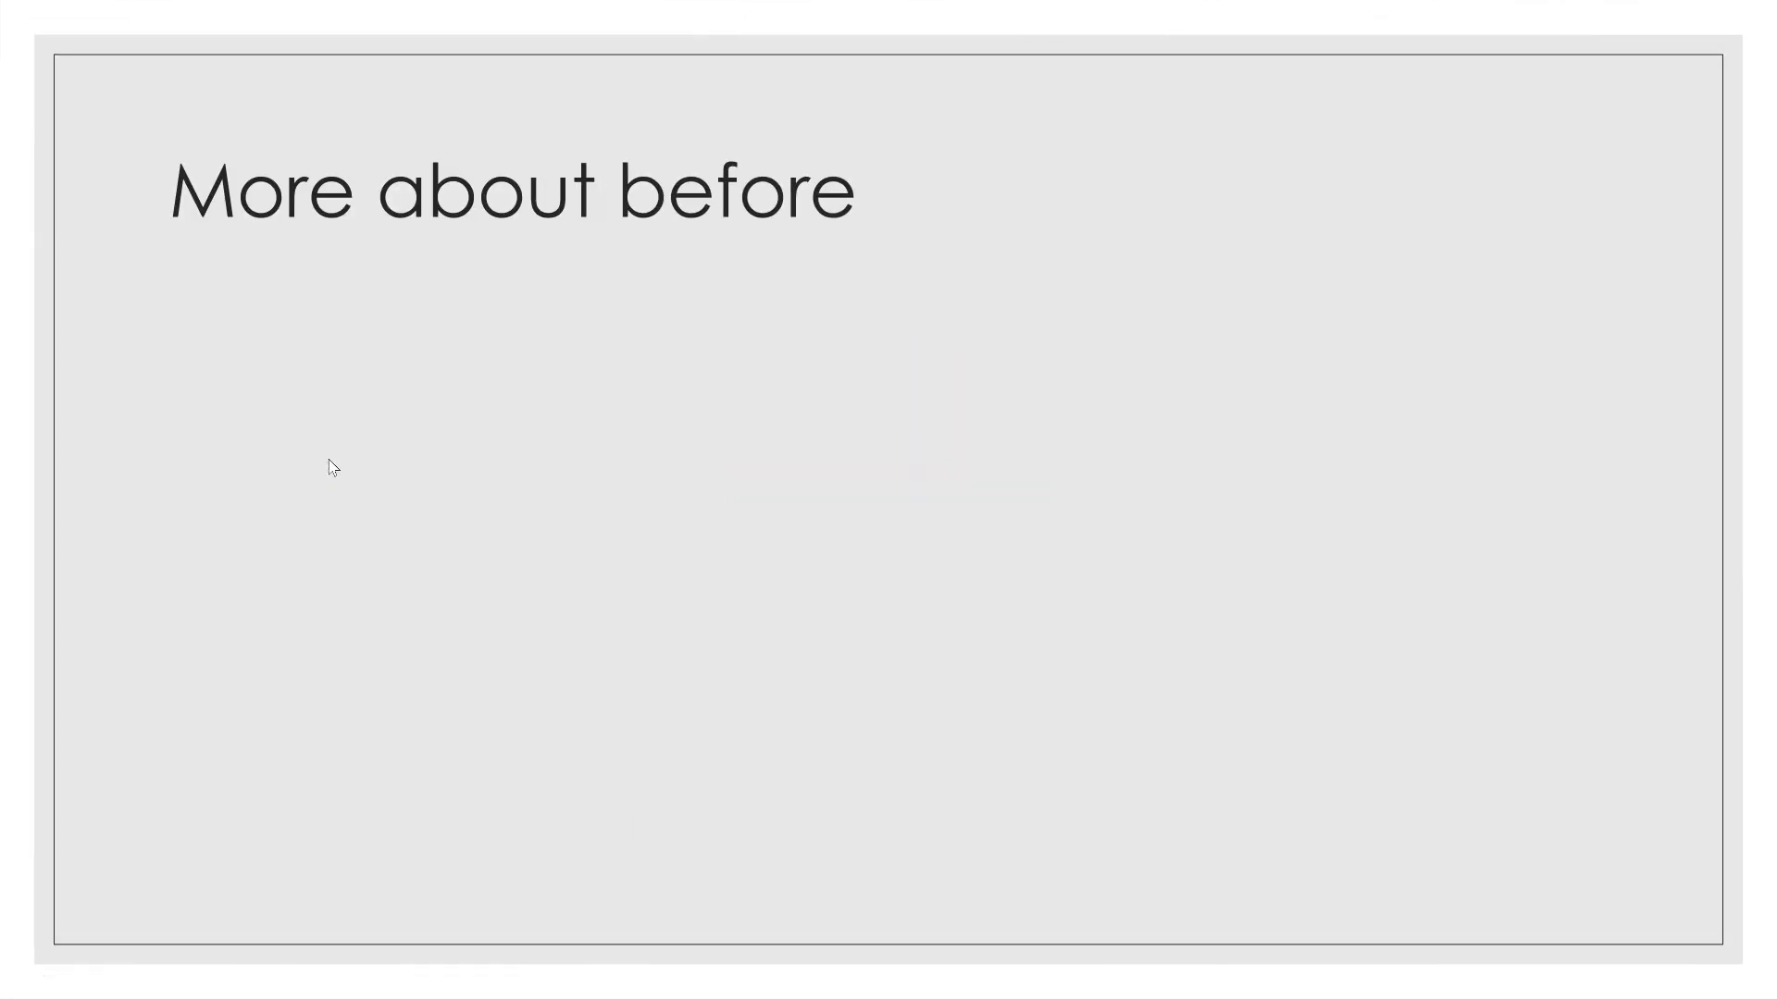
{"action": "left_click", "coordinate": [333, 468]}
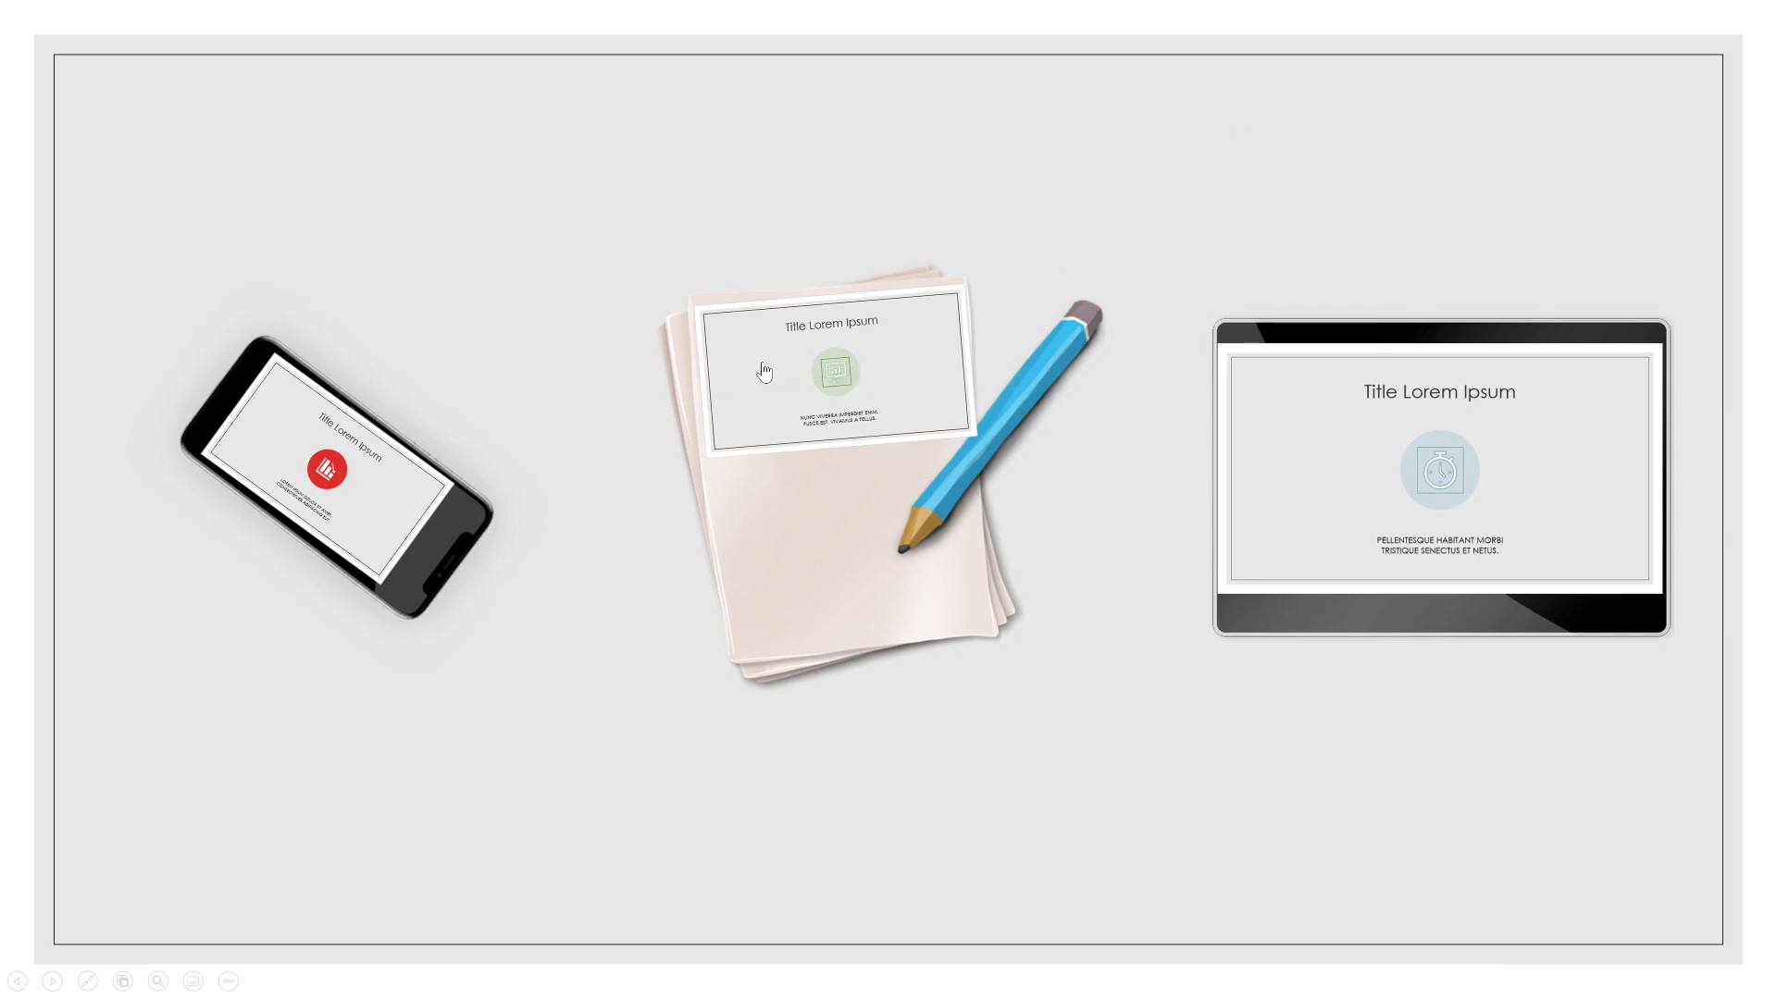
{"action": "left_click", "coordinate": [761, 362]}
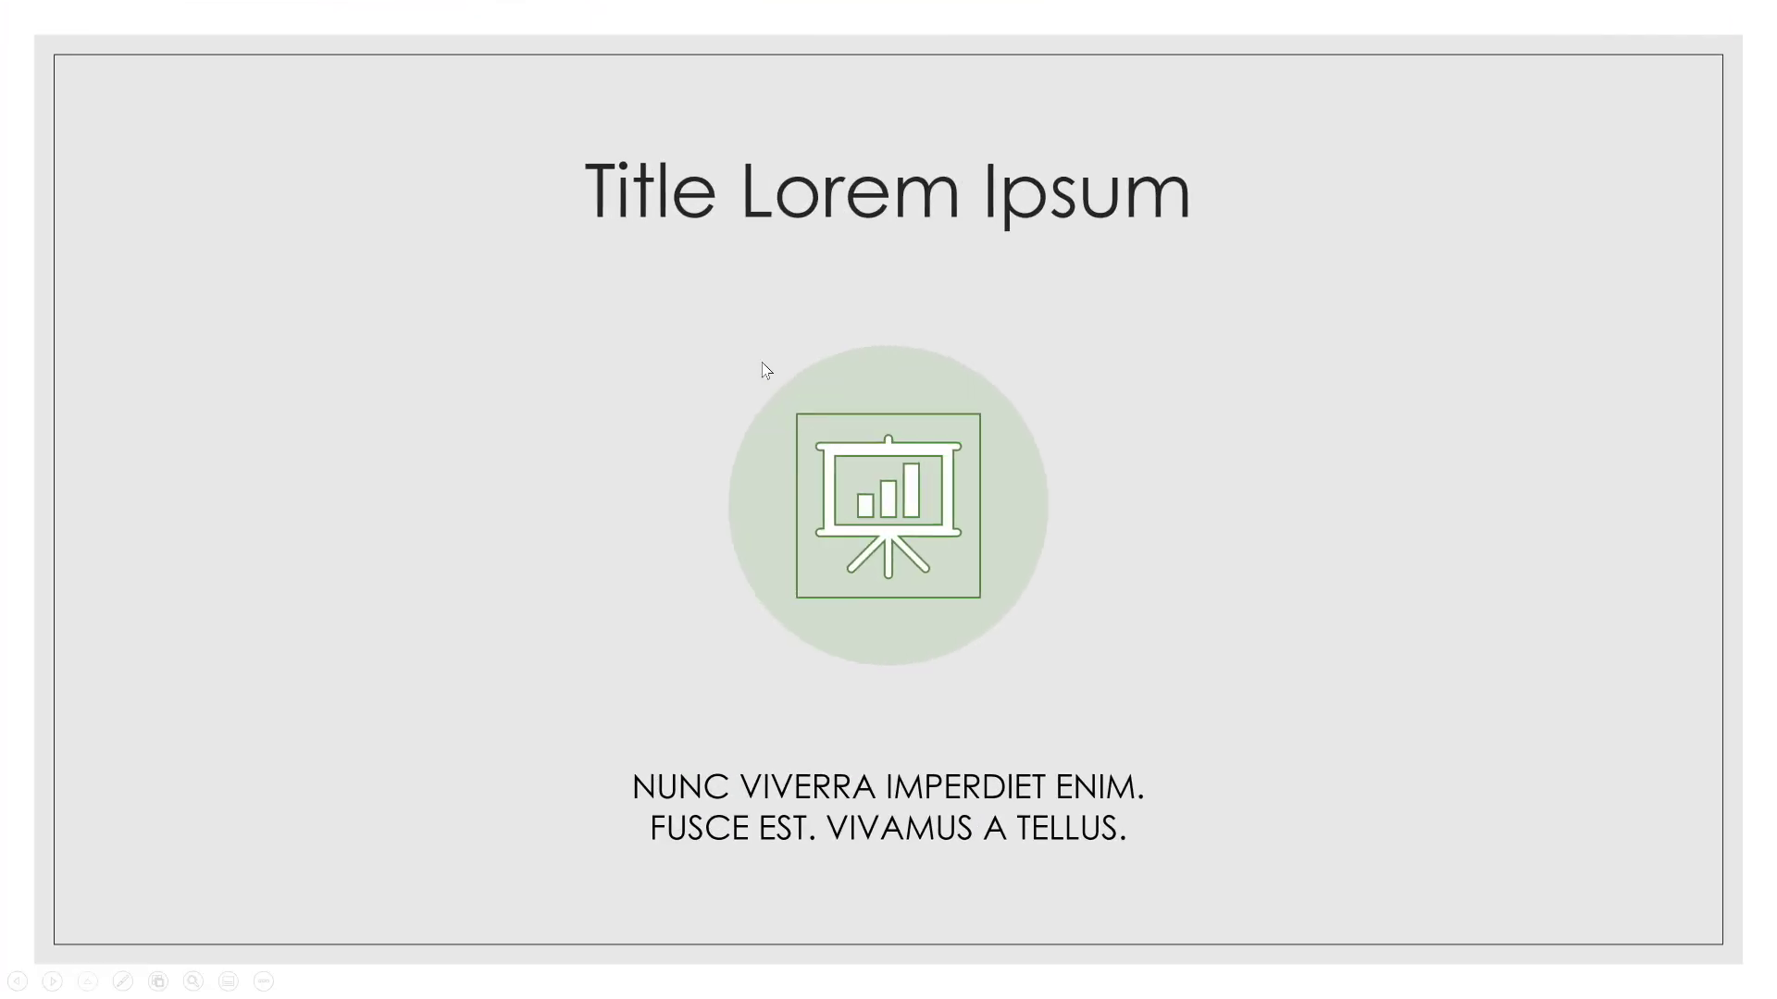
{"action": "left_click", "coordinate": [762, 362]}
{"action": "left_click", "coordinate": [762, 361]}
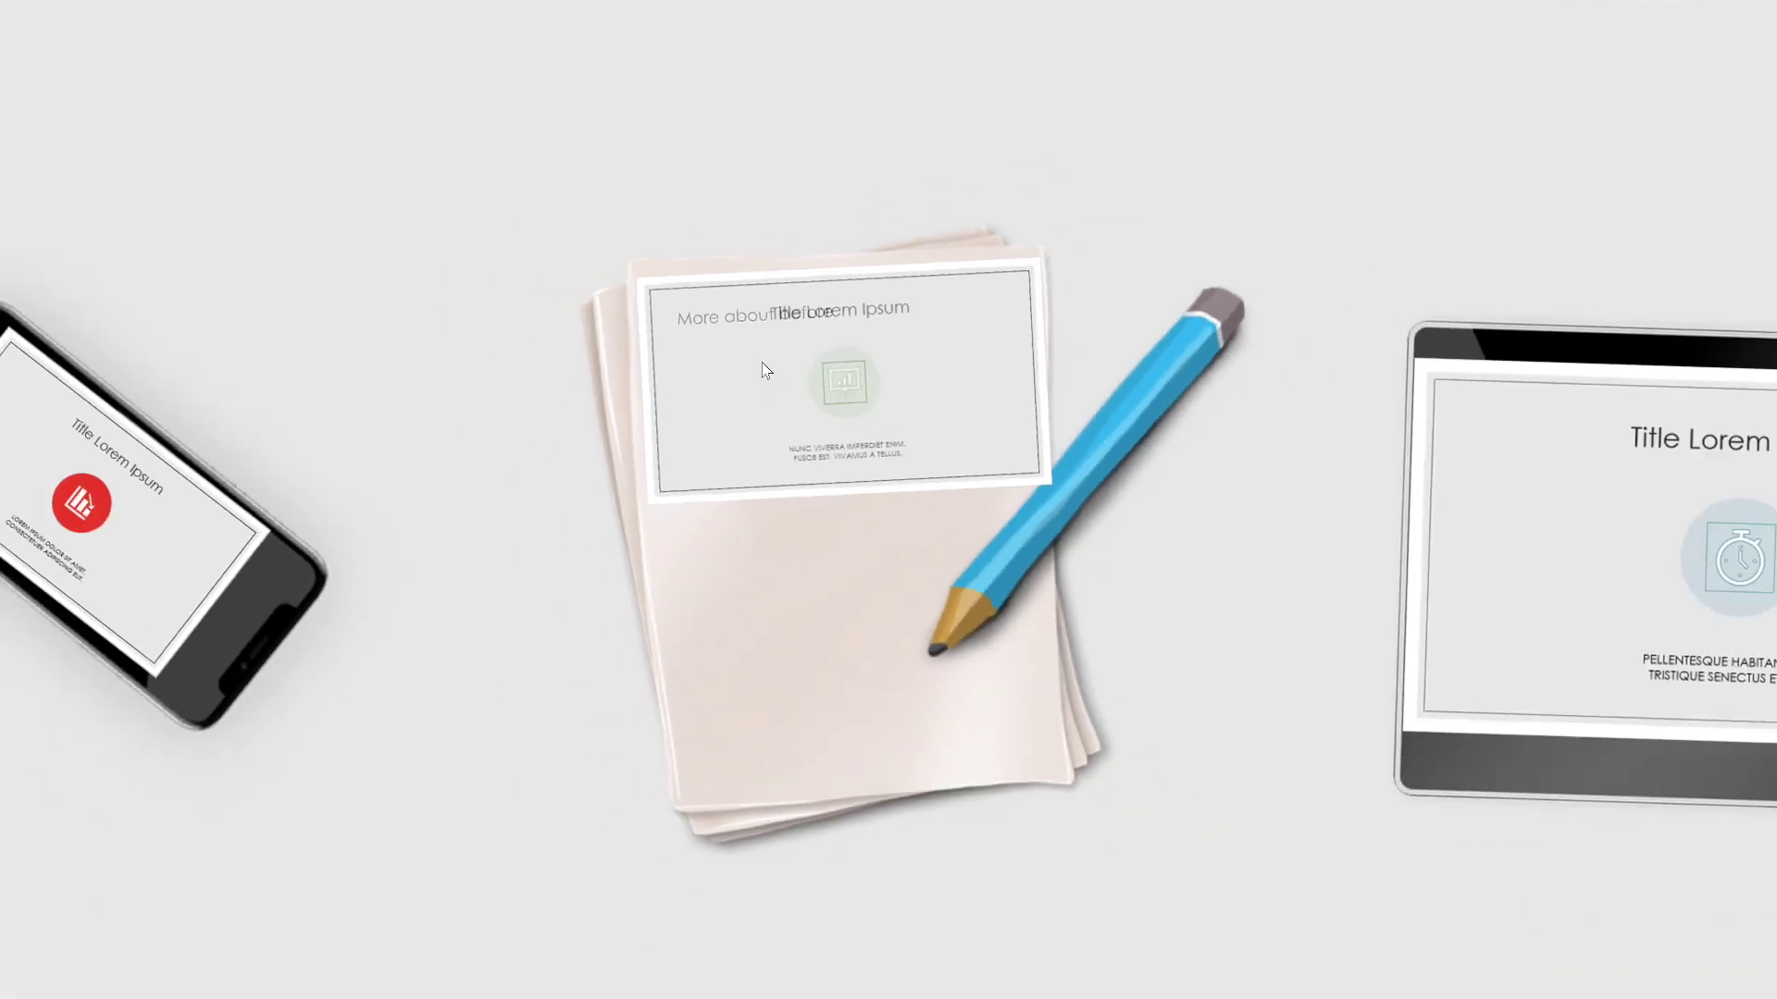
{"action": "left_click", "coordinate": [1290, 416]}
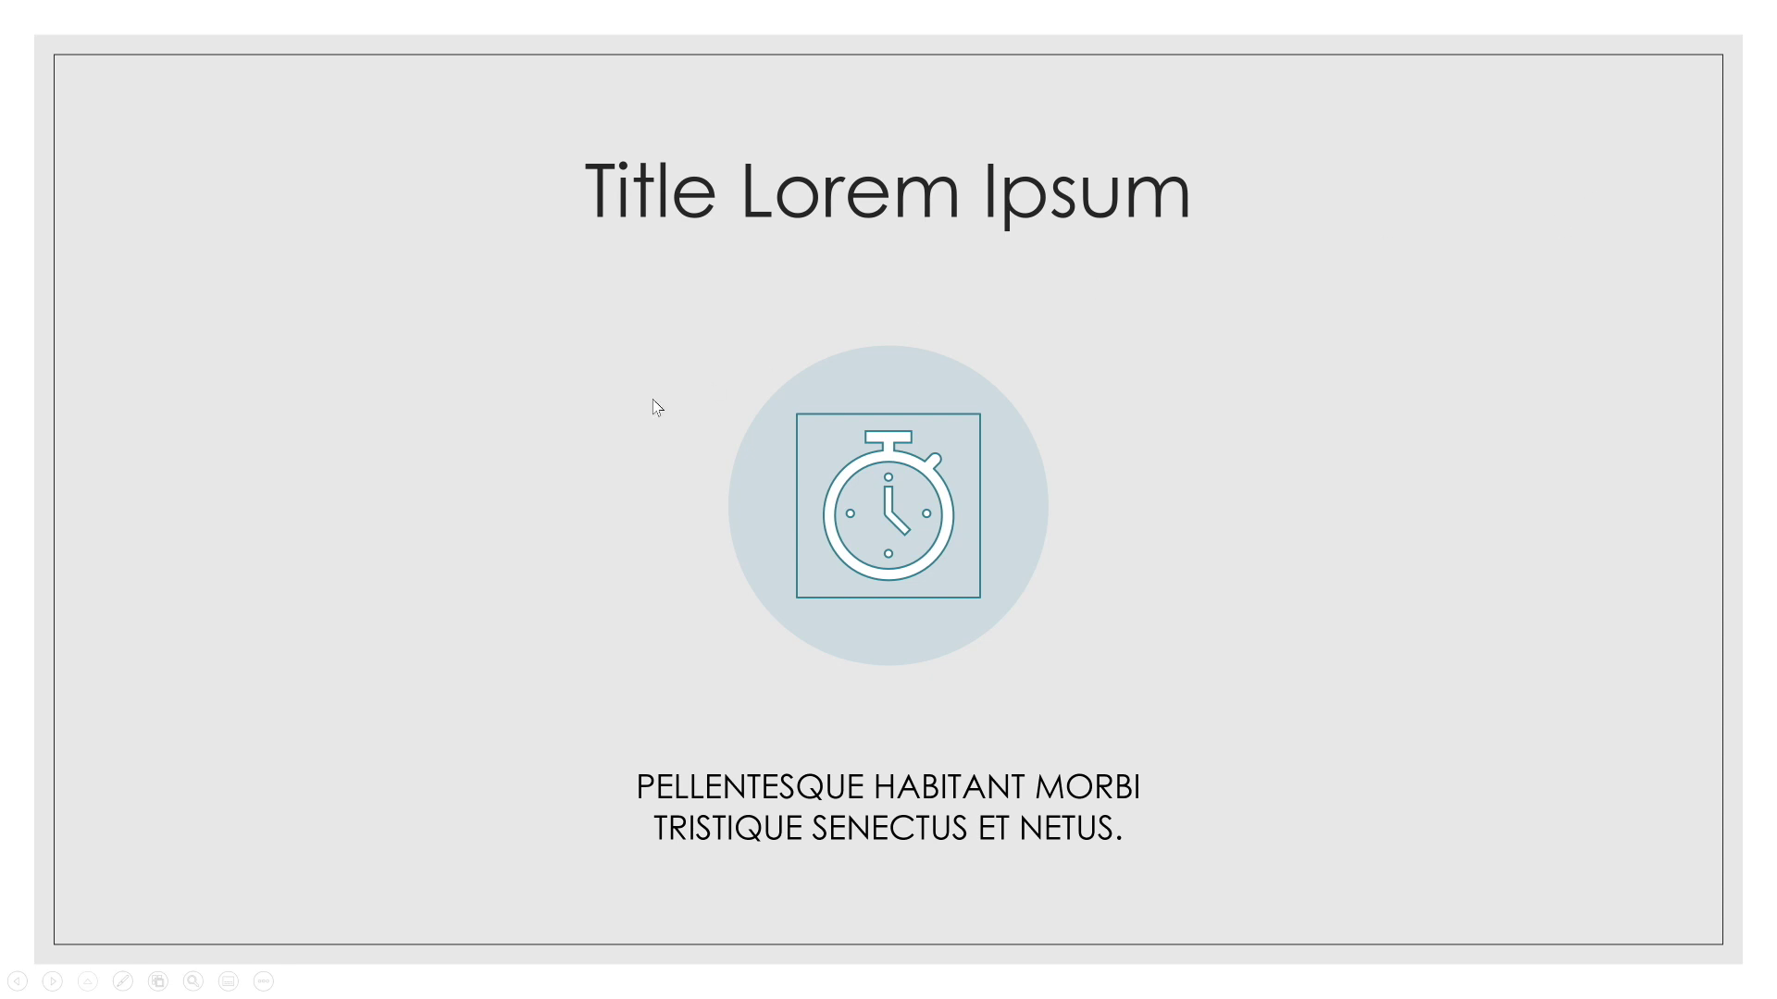
{"action": "left_click", "coordinate": [625, 459]}
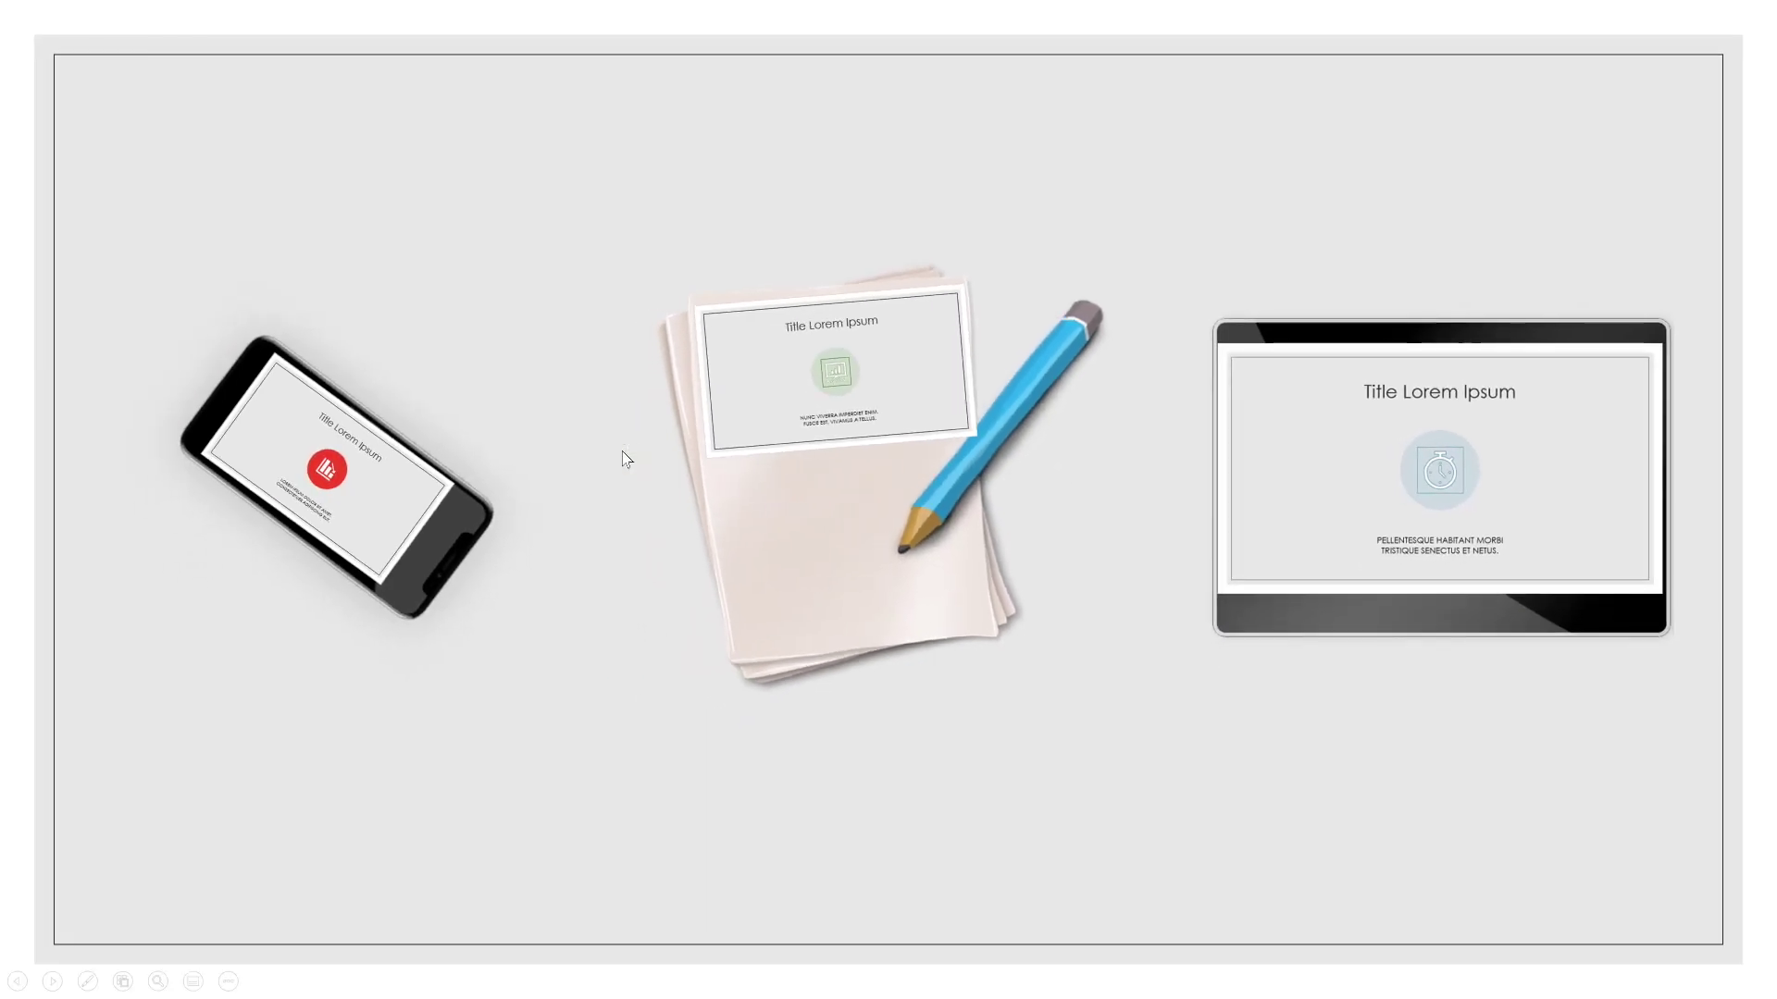